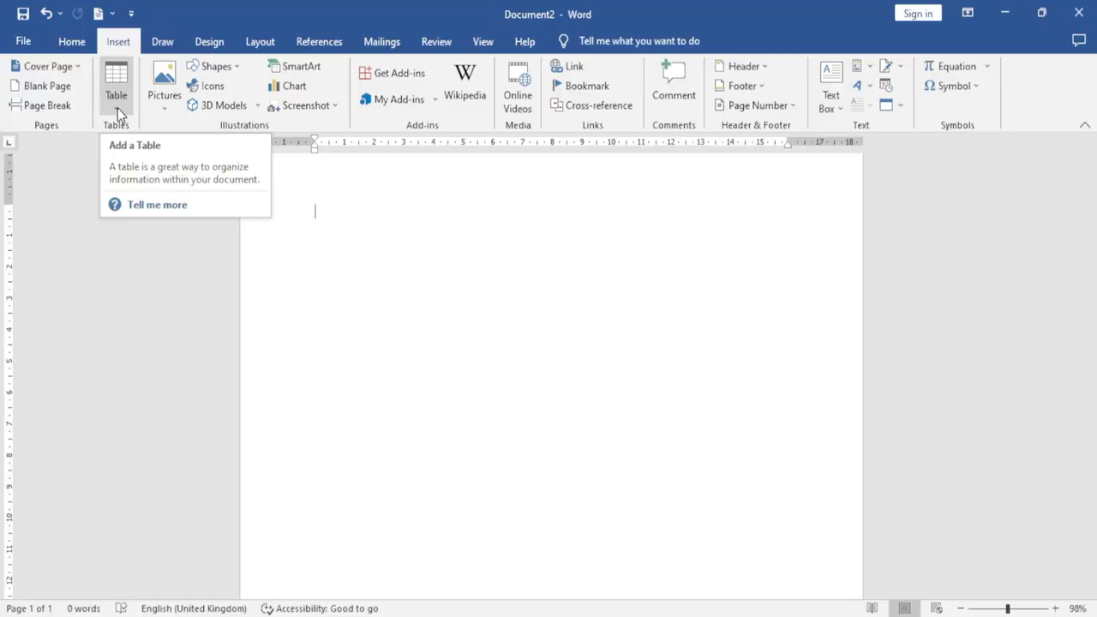
- Open the Table size grid on the Insert tab for a new table
click(117, 108)
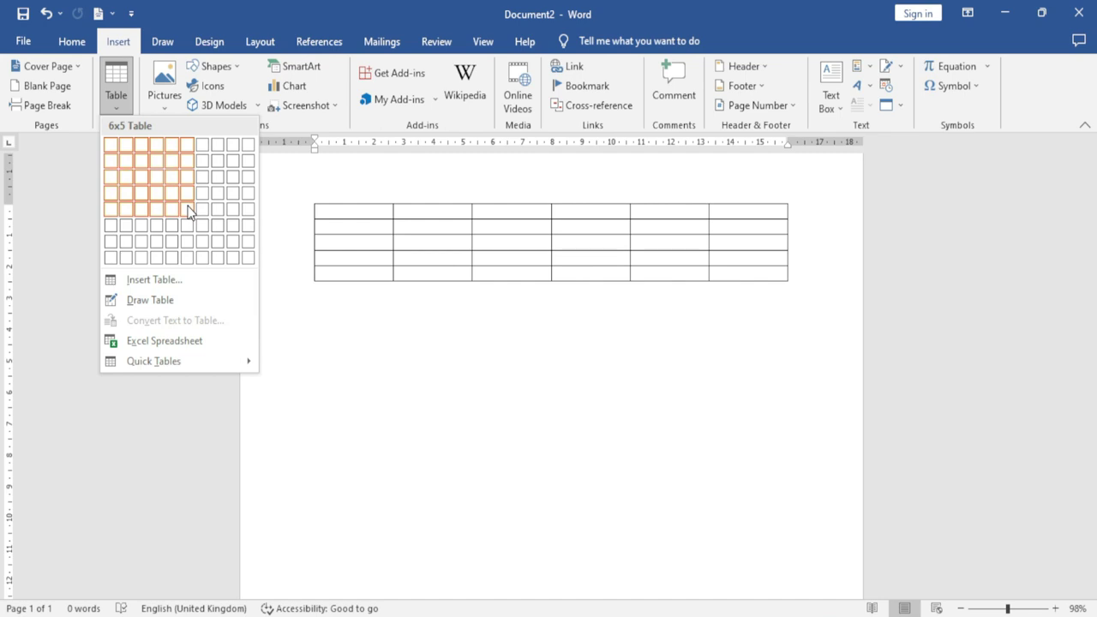
- Insert a 6x5 table and apply the orange Grid Table style from the styles gallery
click(189, 208)
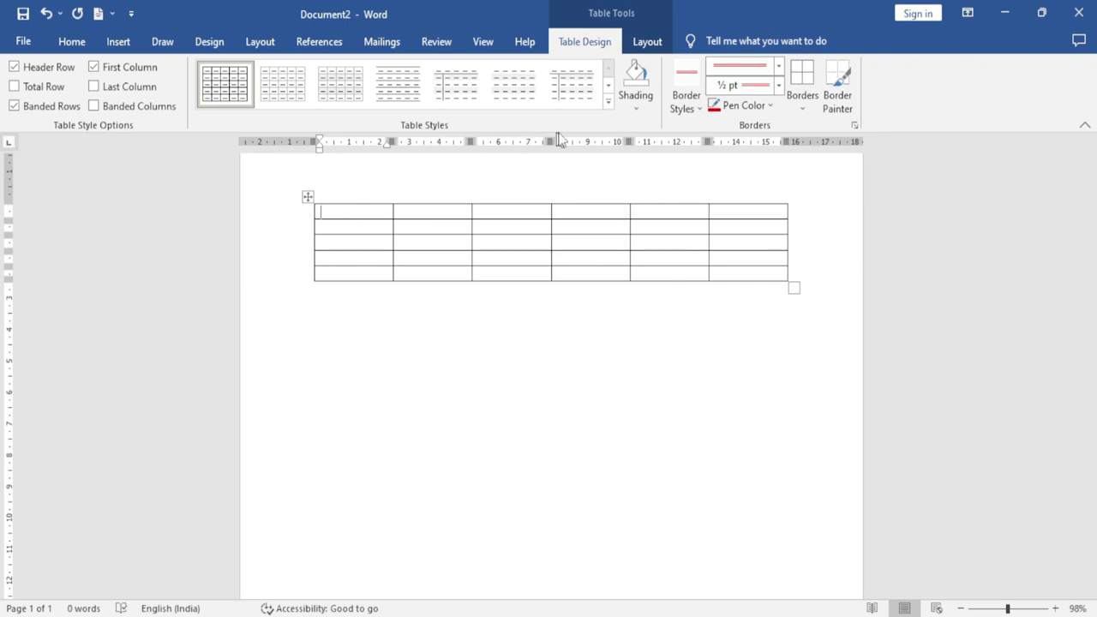
click(608, 106)
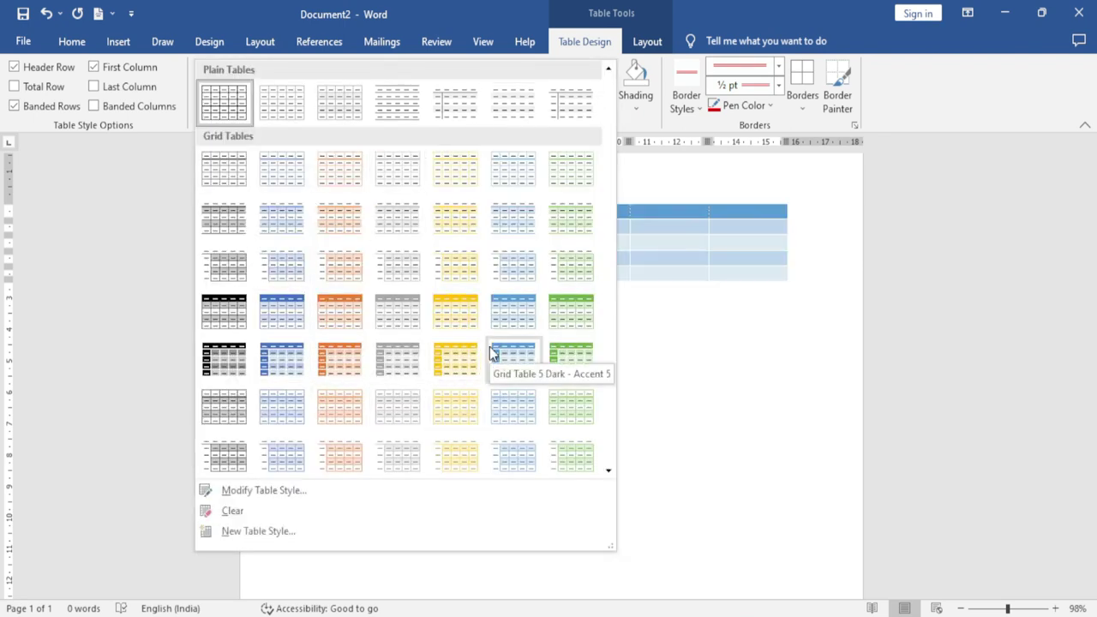
click(352, 357)
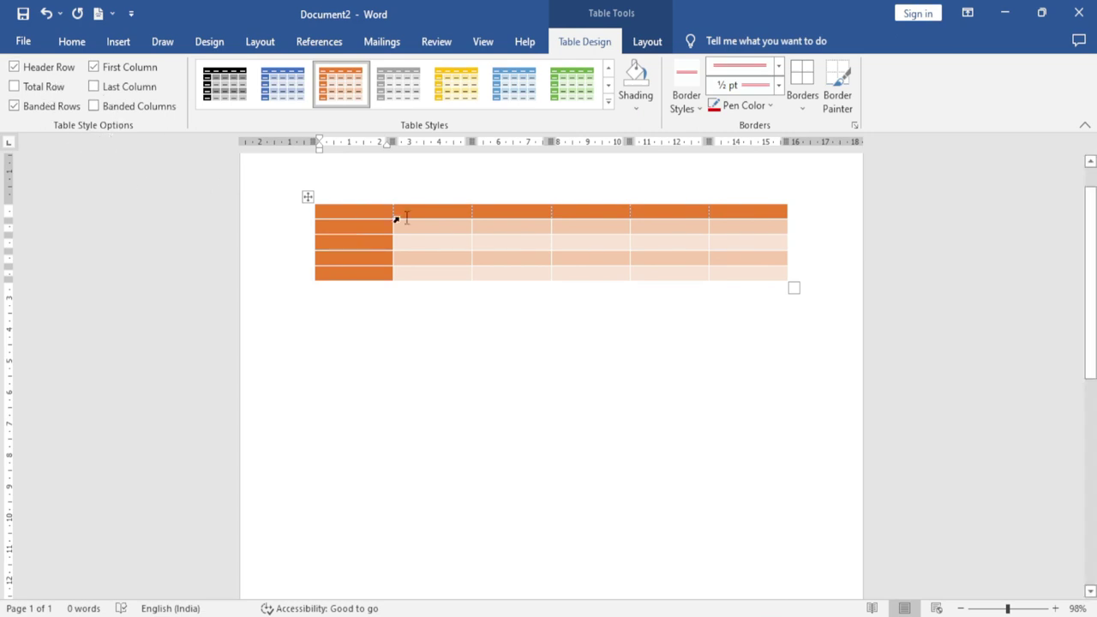
mouse_move(724, 298)
click(44, 68)
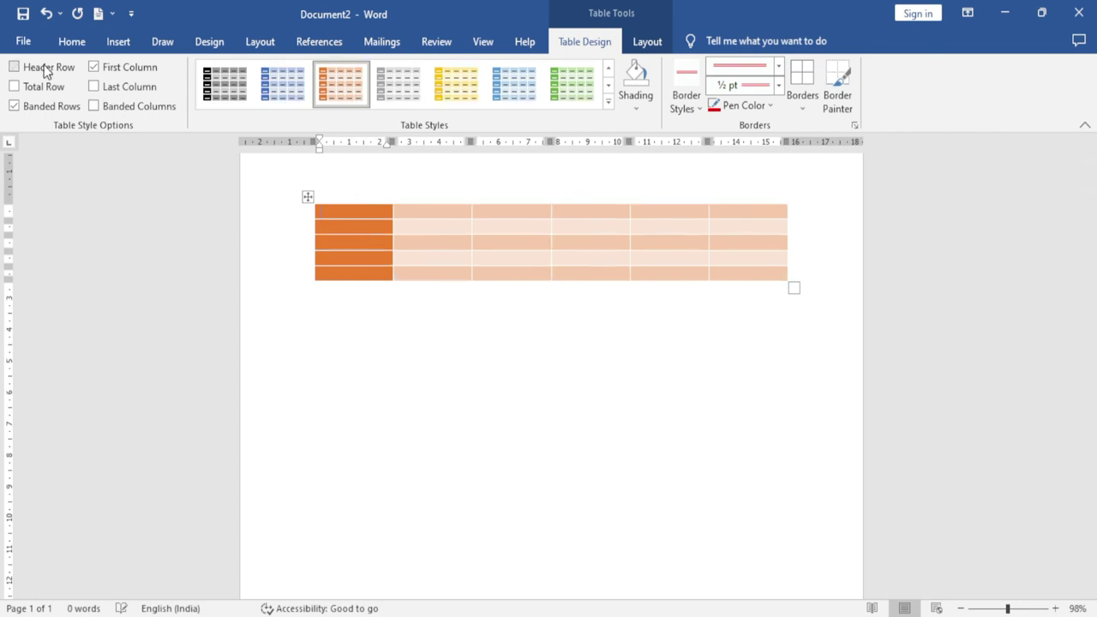
click(44, 68)
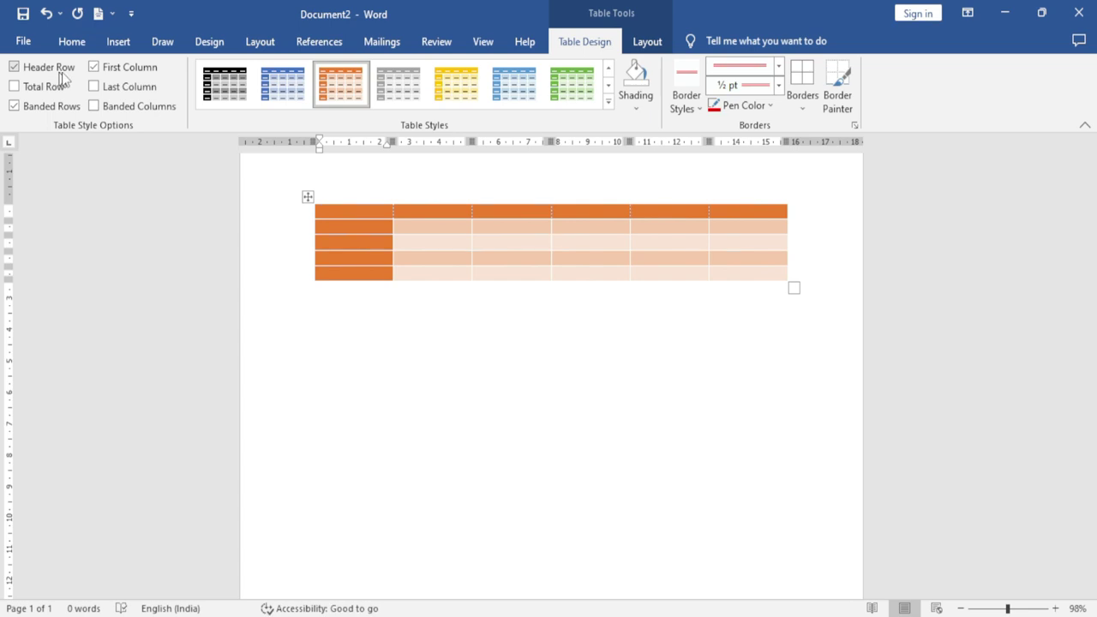
click(103, 68)
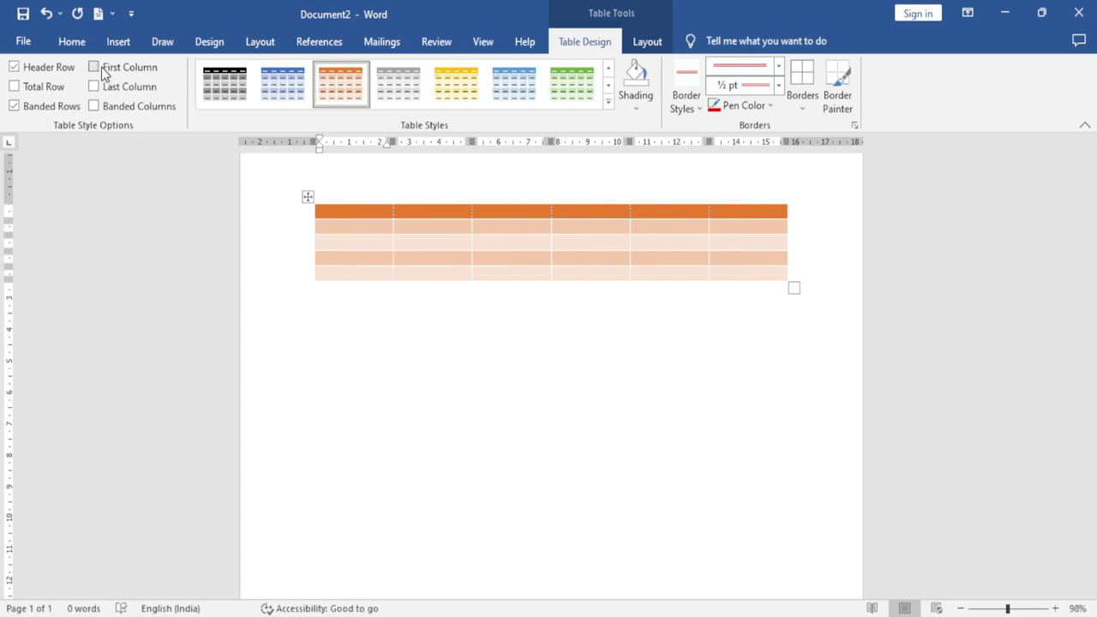
click(101, 69)
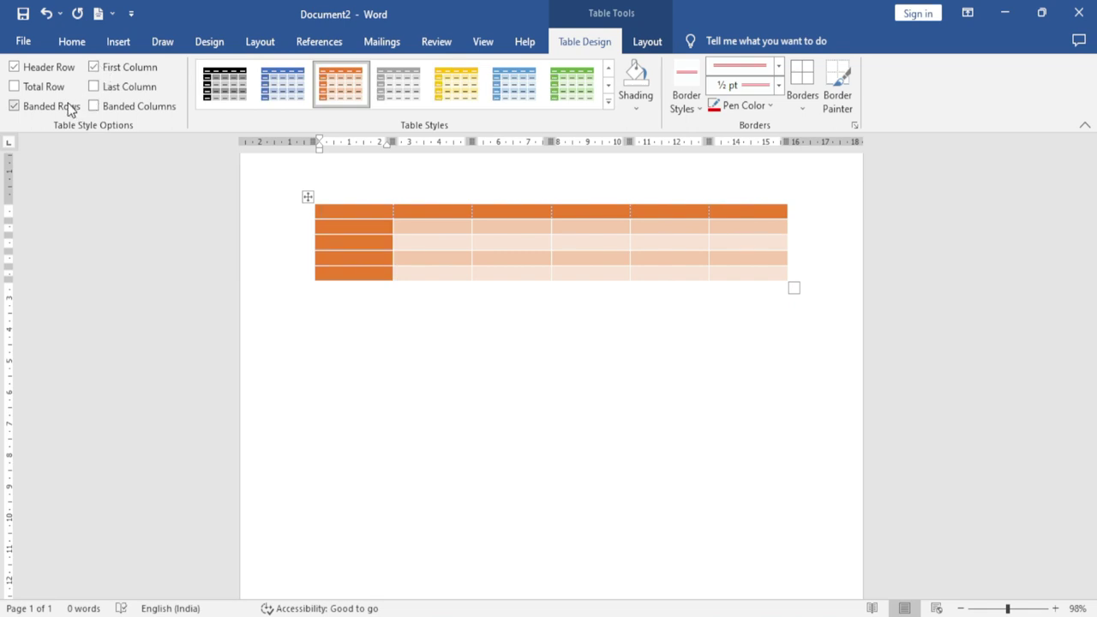
click(15, 87)
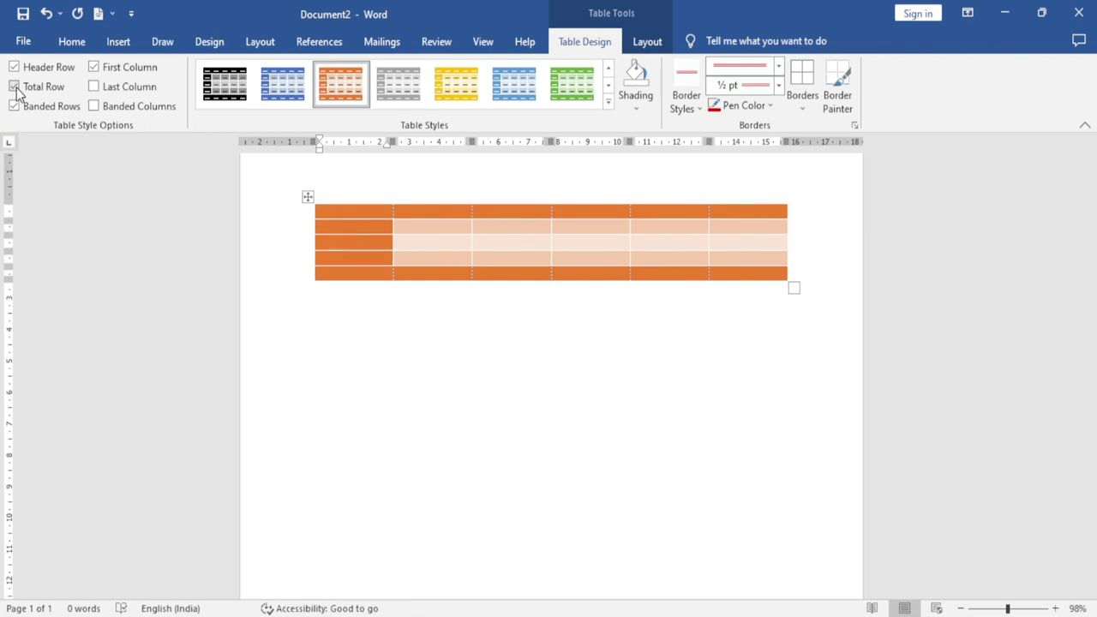
click(15, 87)
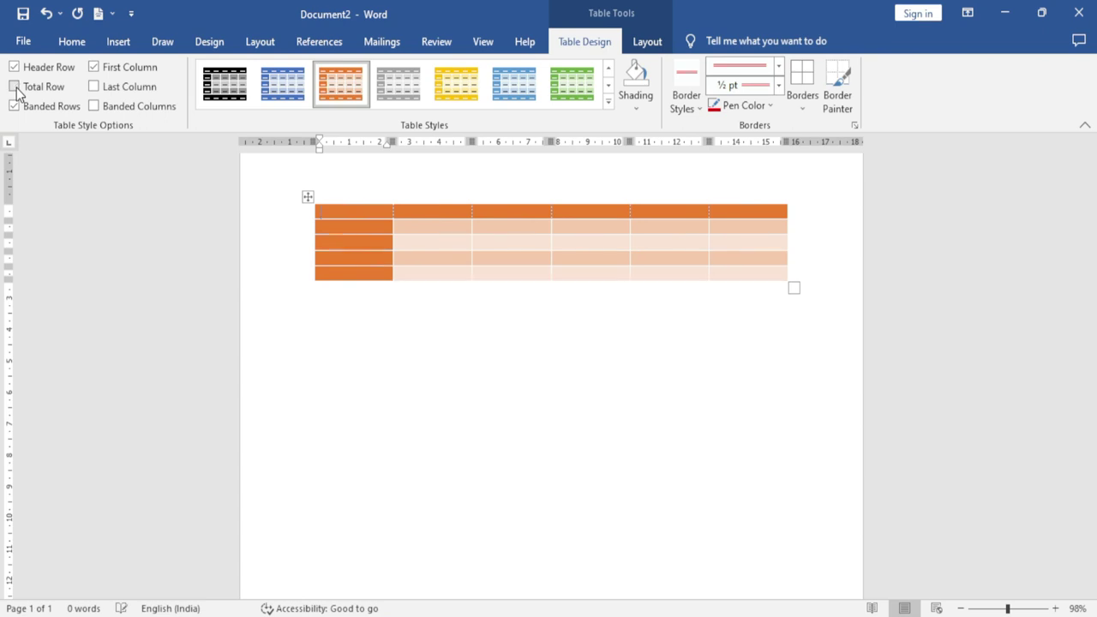
click(14, 87)
click(15, 88)
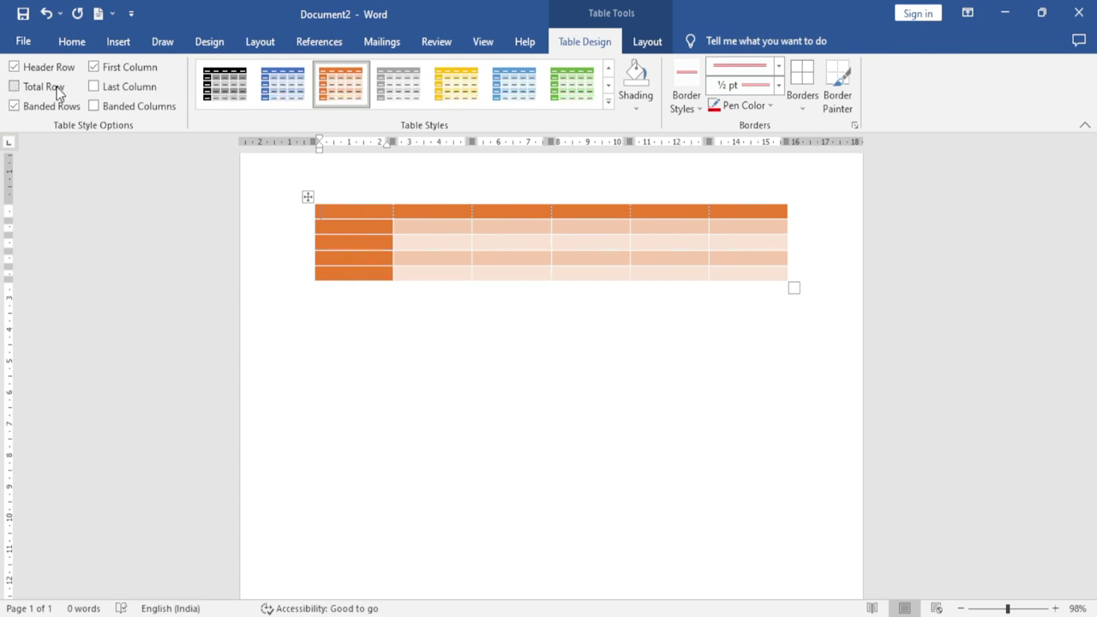
click(100, 88)
click(100, 88)
click(100, 88)
click(100, 88)
click(15, 108)
click(16, 108)
click(16, 108)
click(16, 108)
click(16, 108)
click(15, 108)
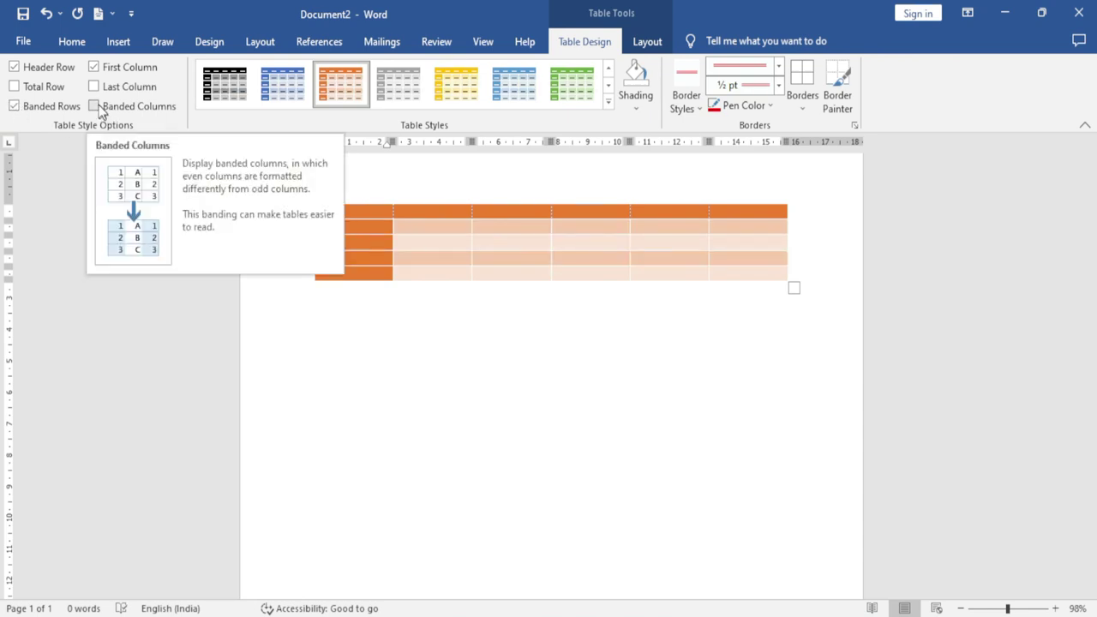
click(98, 108)
click(97, 105)
click(97, 105)
click(97, 105)
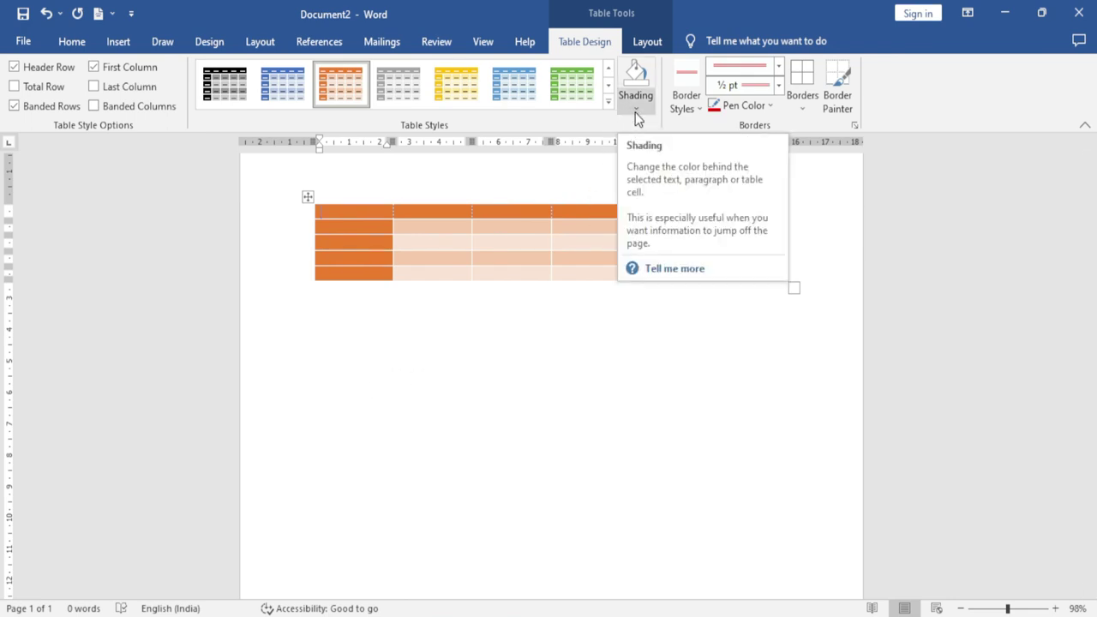
- Shade the table's last, bottom-right cell with the standard red colour
click(504, 431)
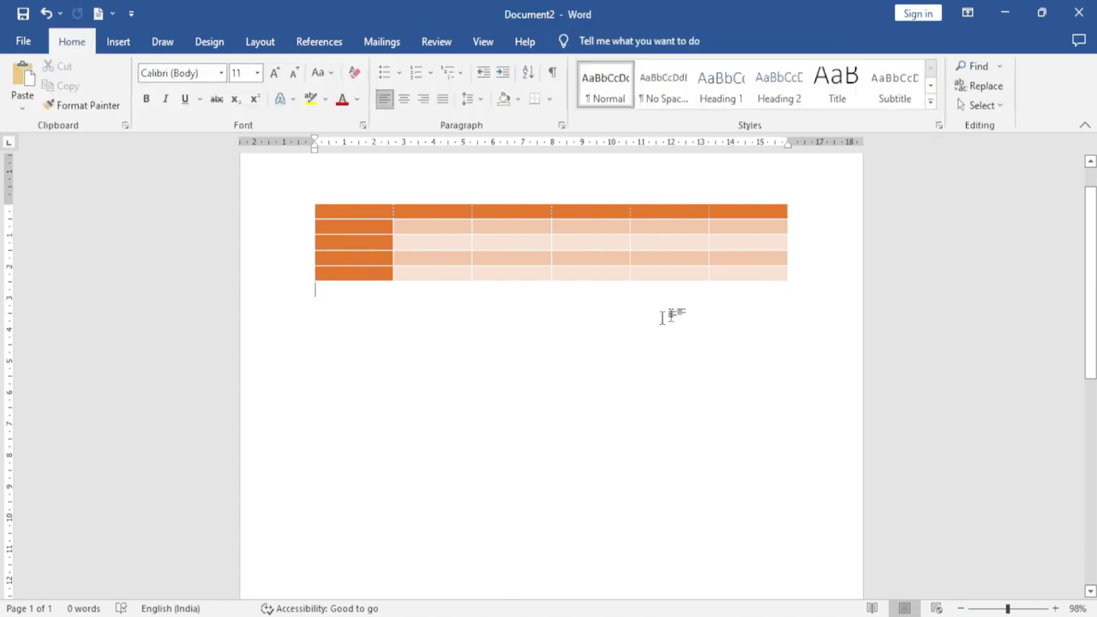
click(725, 278)
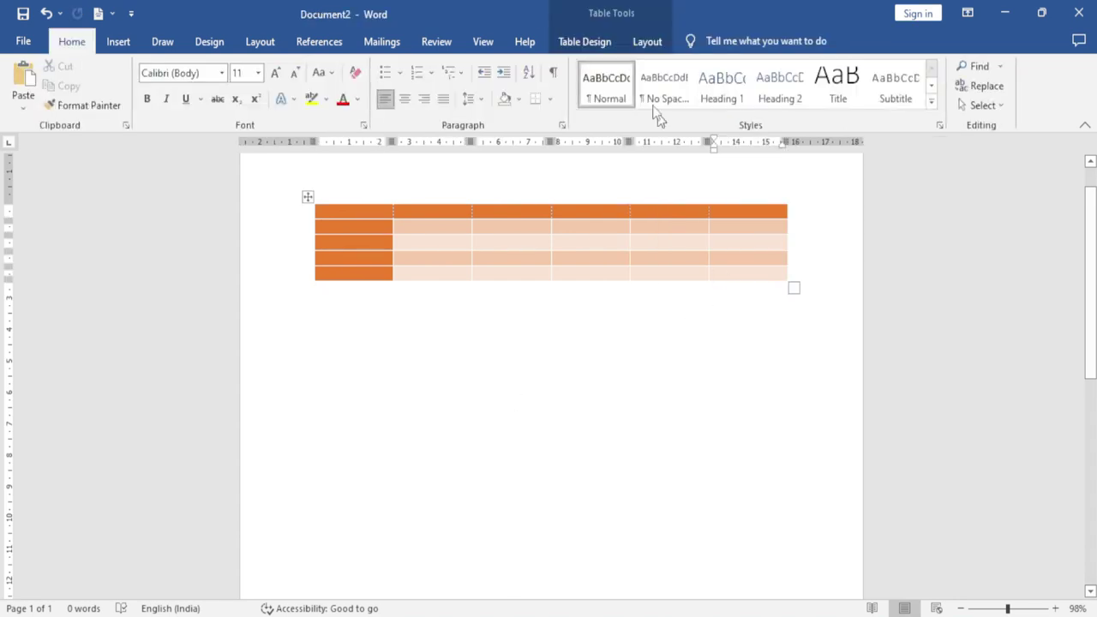
click(576, 42)
click(641, 109)
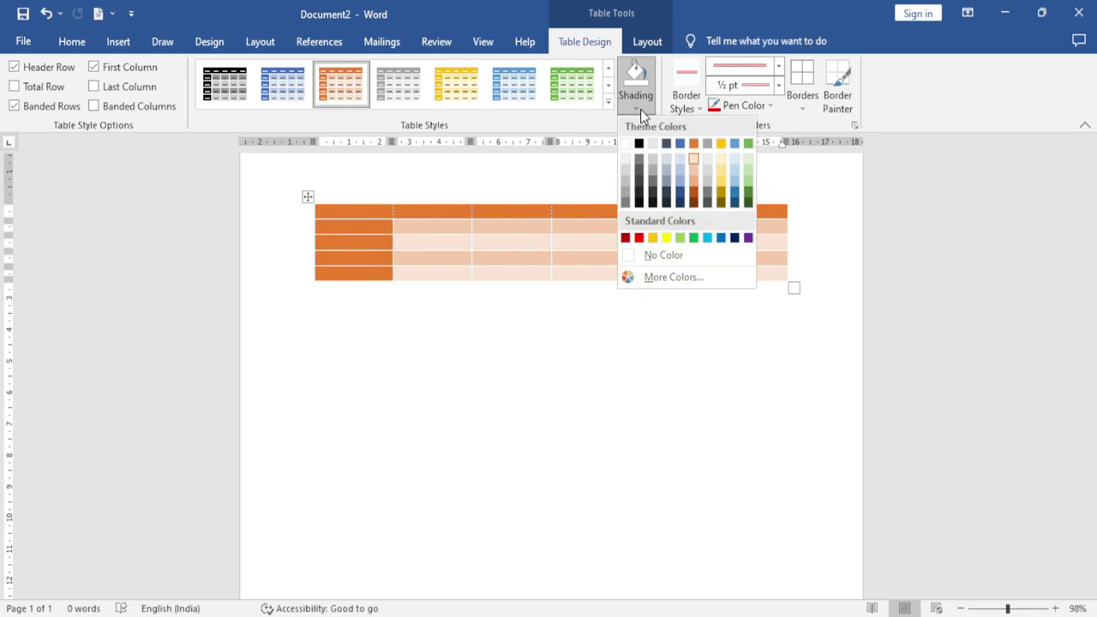
click(642, 240)
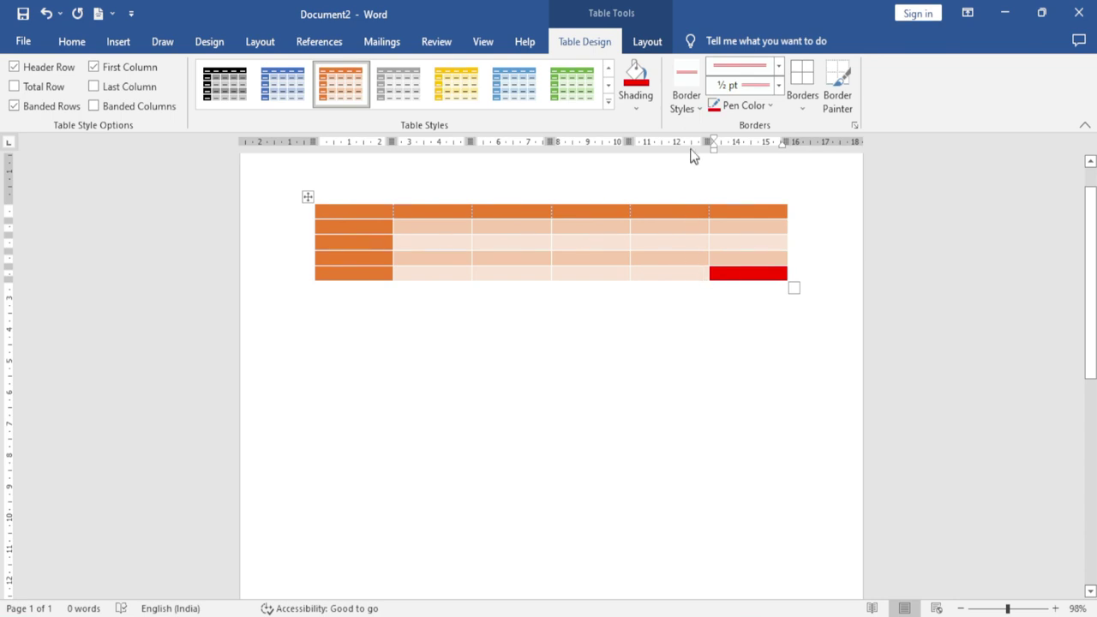
click(701, 112)
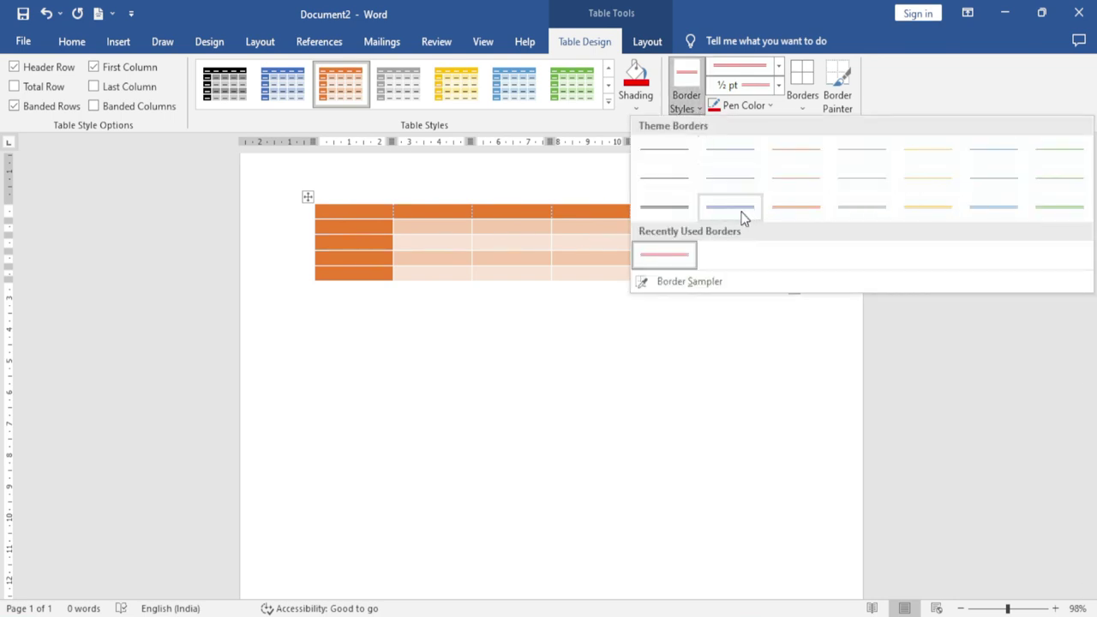
- Paint double-line borders down two inner column lines of the table
click(674, 208)
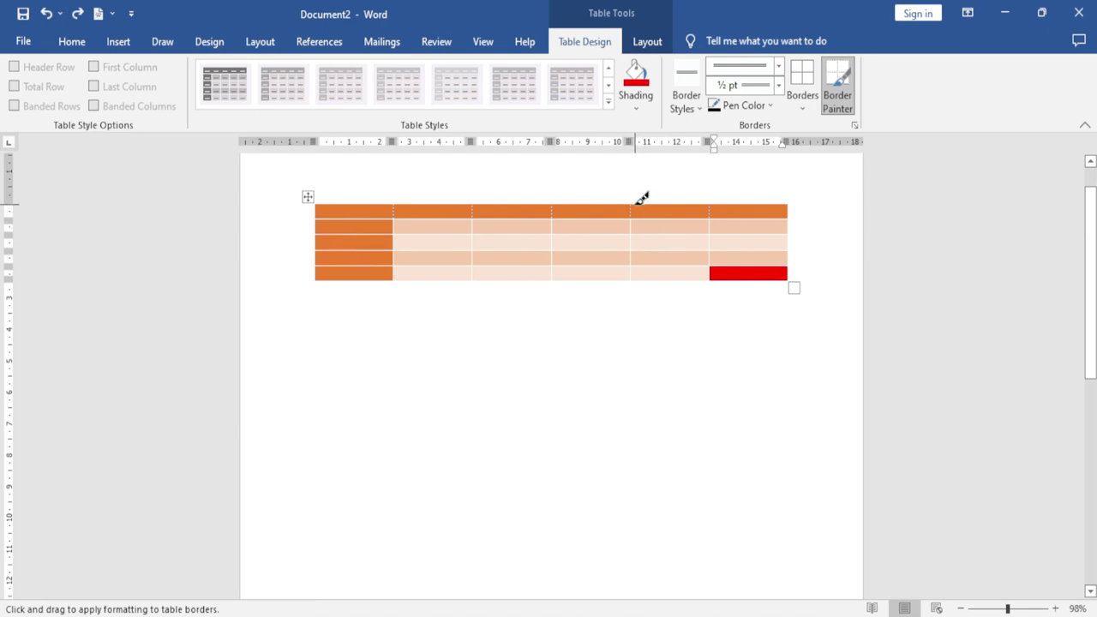
drag(631, 205, 632, 280)
drag(554, 205, 556, 280)
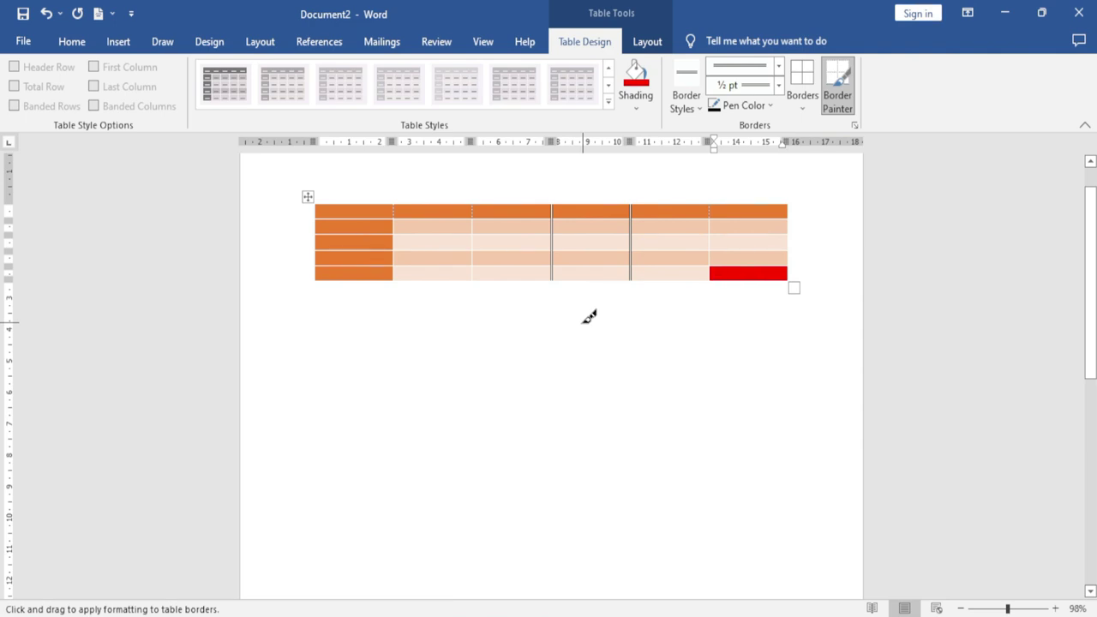
- Set a dashed 1½ pt red border pen and paint borders within the third column
click(779, 66)
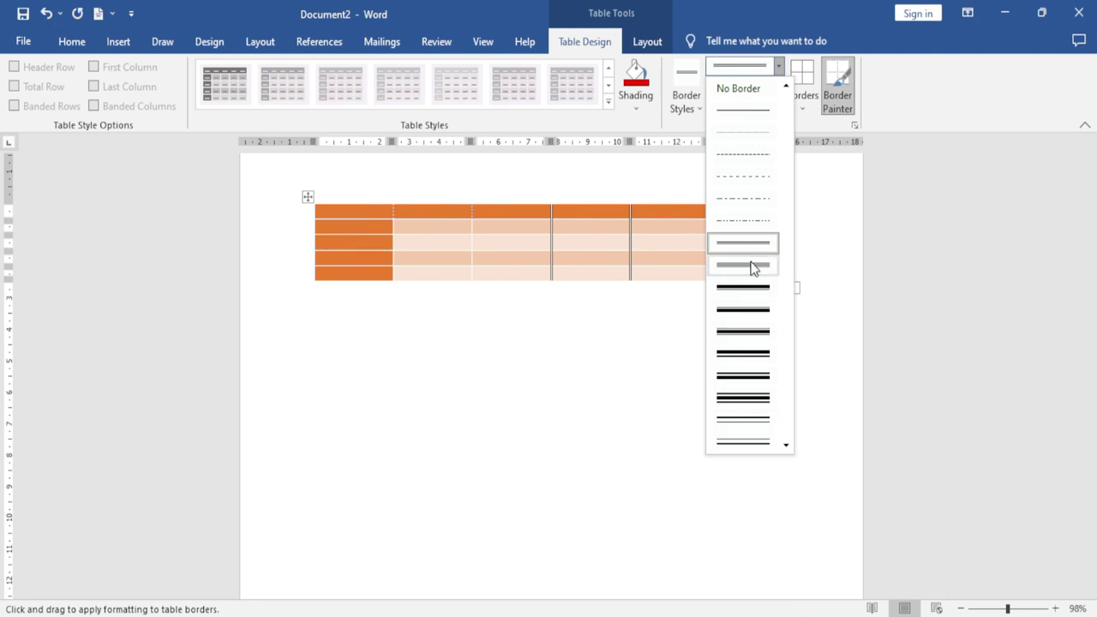
click(740, 180)
click(777, 87)
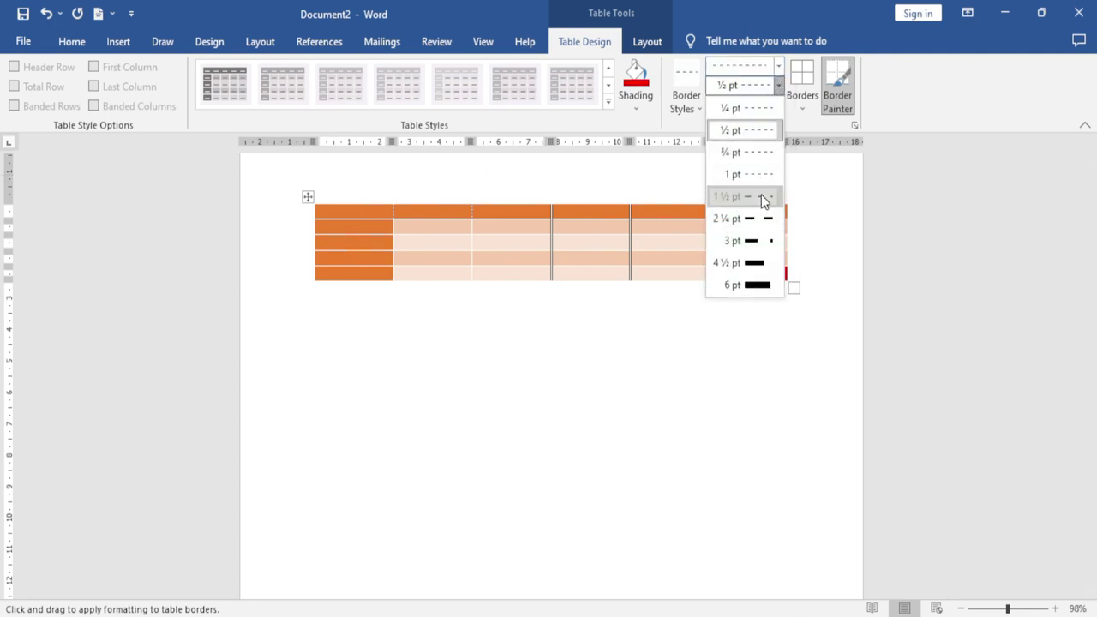
click(763, 198)
click(770, 106)
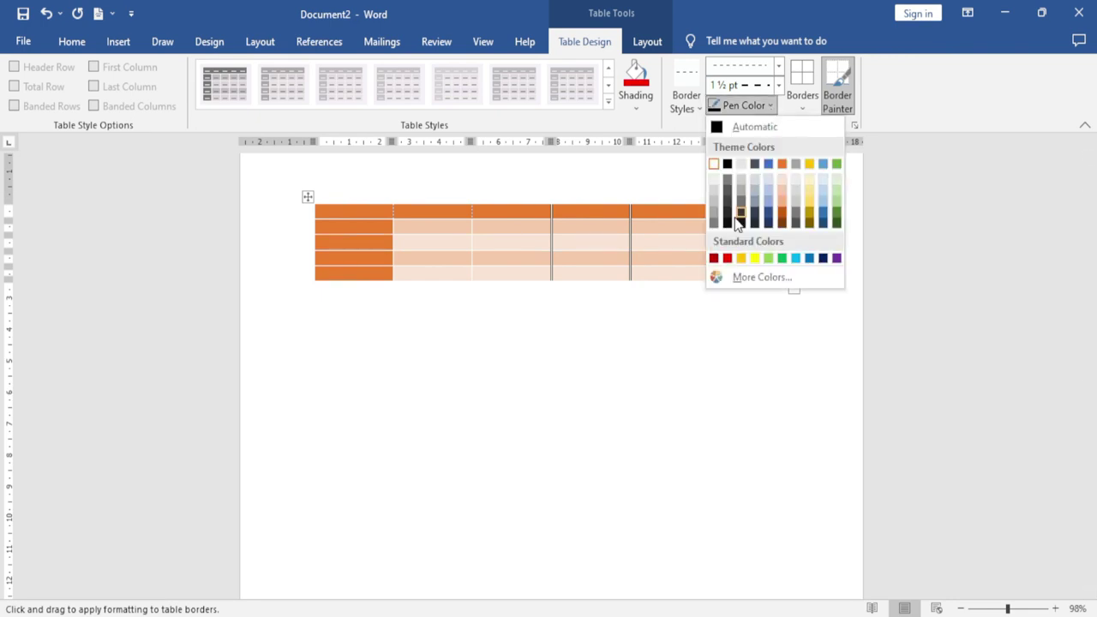
click(727, 258)
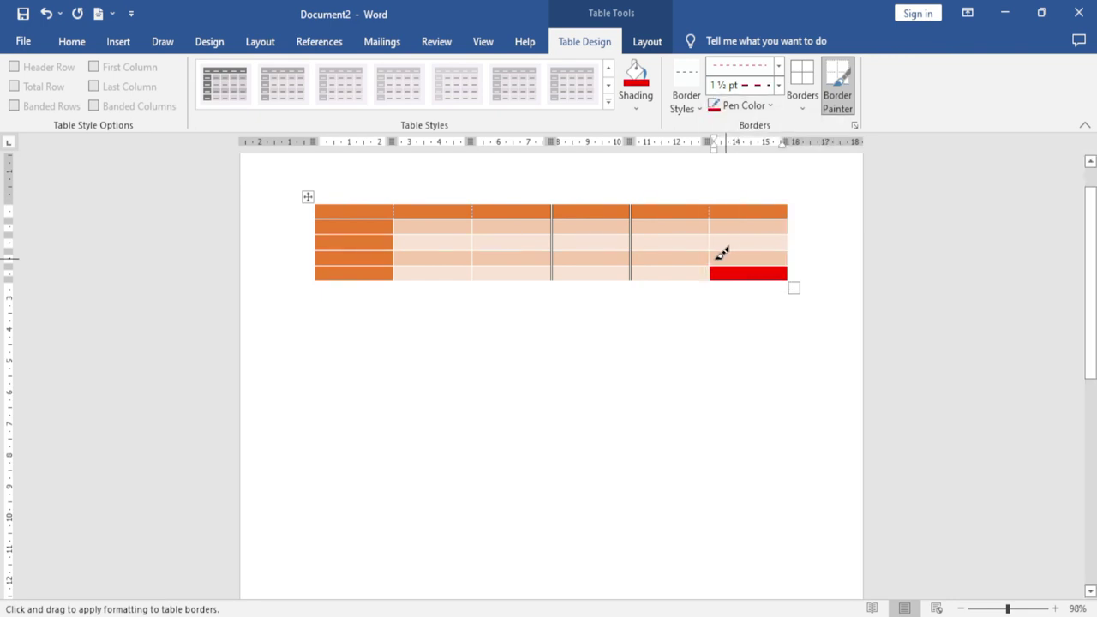
drag(480, 216, 492, 292)
drag(477, 206, 482, 276)
drag(506, 265, 583, 271)
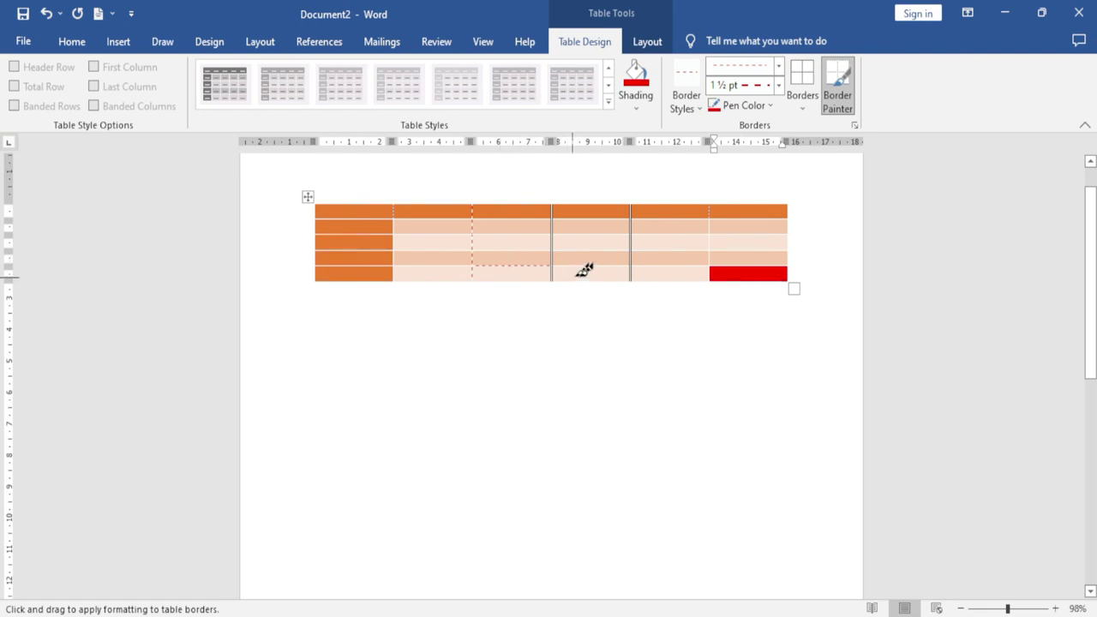
- Give the red cell a dashed red border all round
click(803, 112)
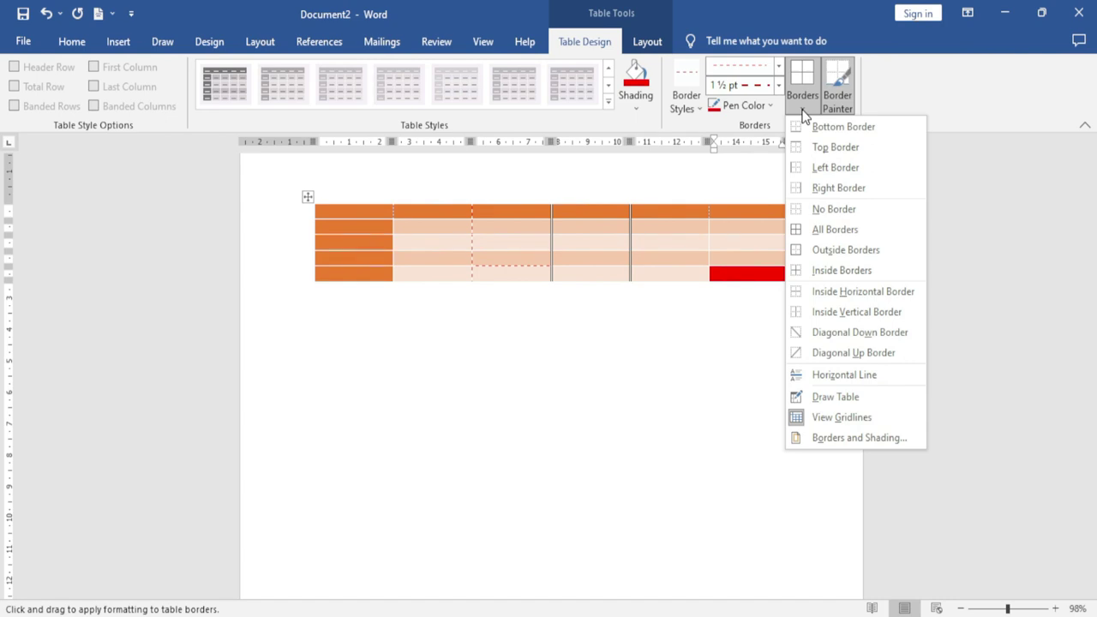
click(838, 229)
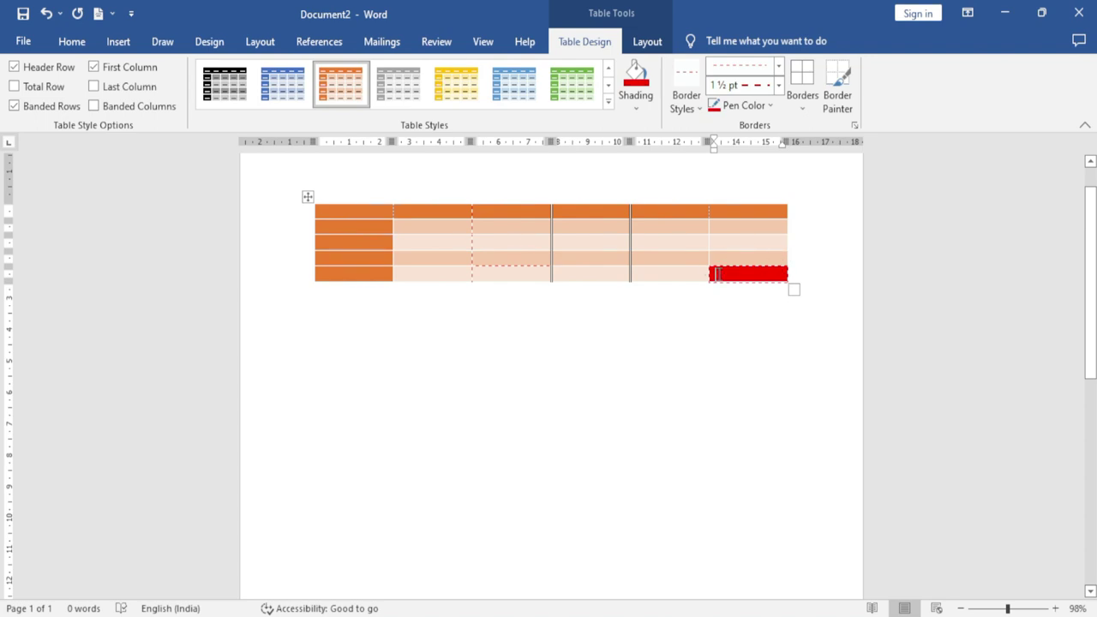
click(664, 245)
click(802, 106)
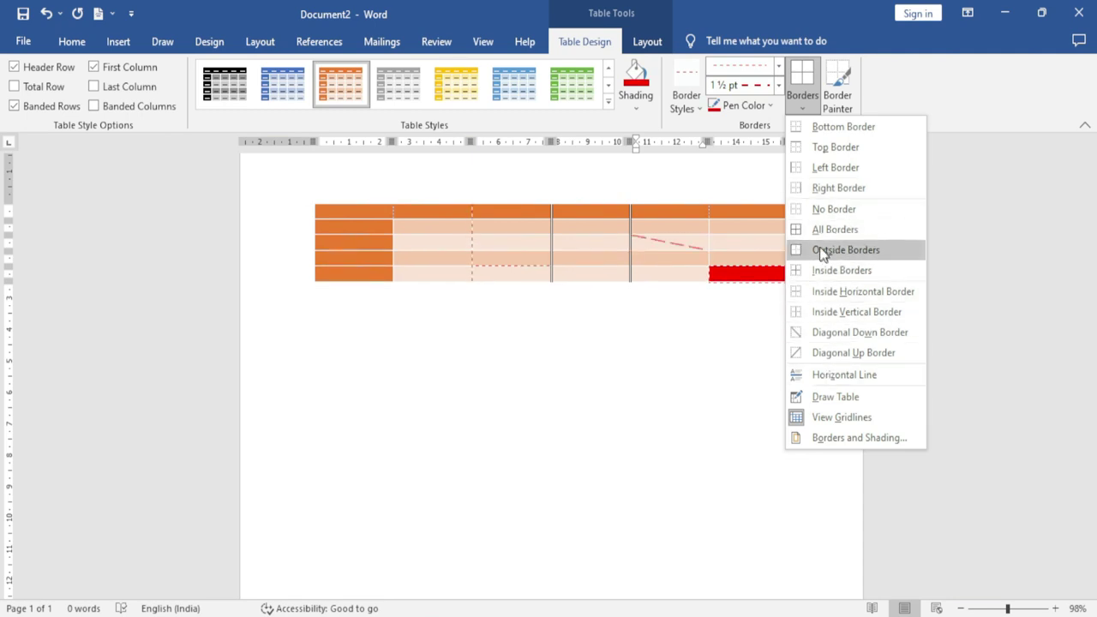
key(Escape)
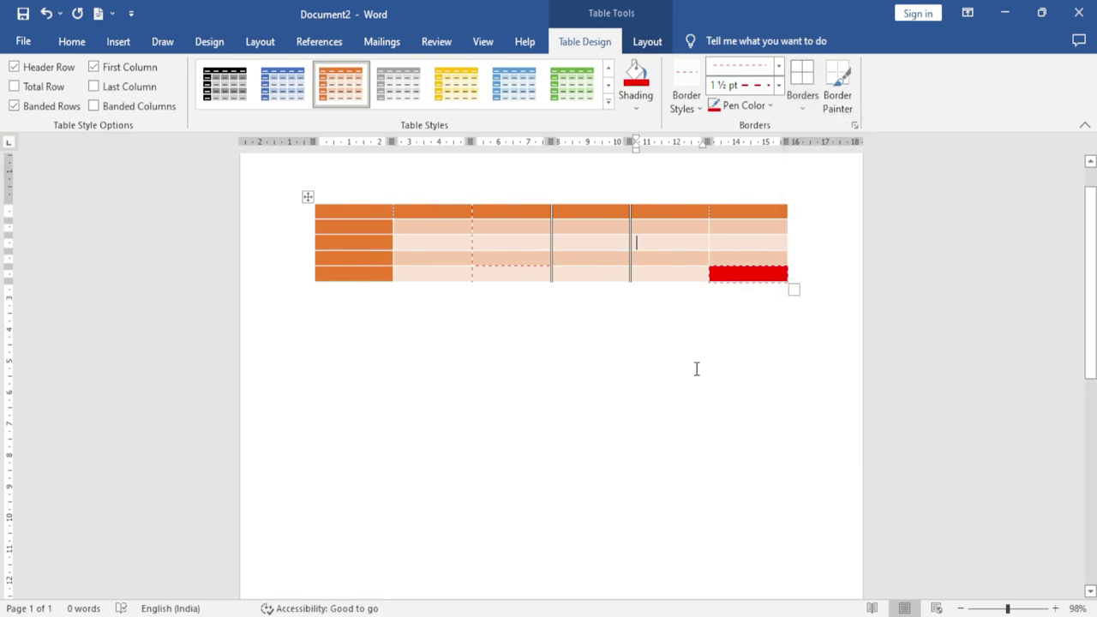
- Paint dashed red borders between the last two columns, along the right columns' top and the bottom edge
click(847, 111)
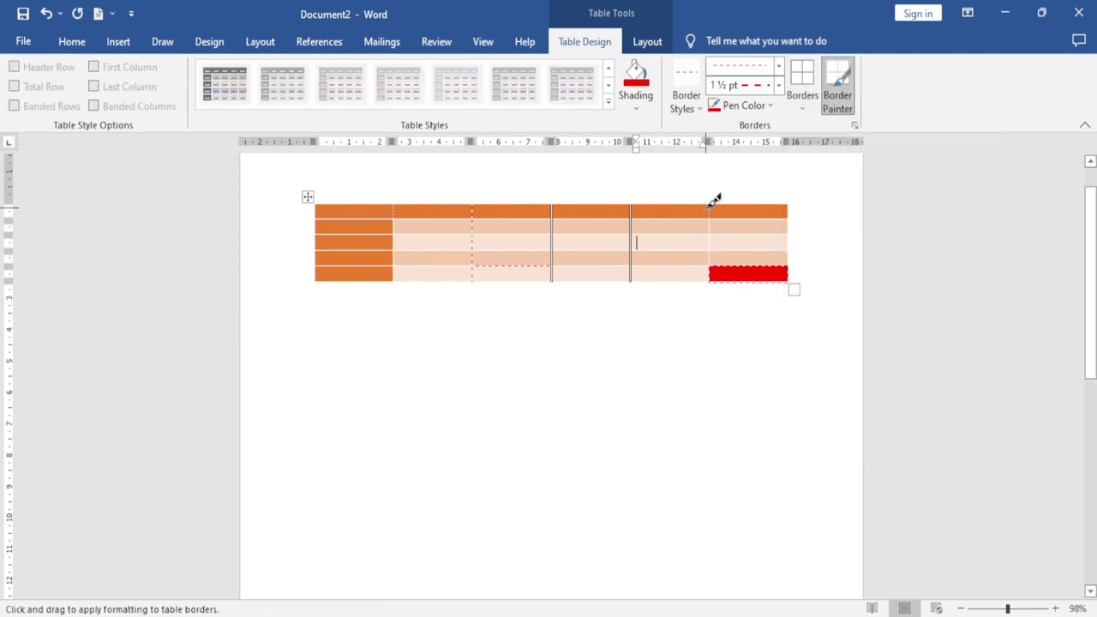
drag(715, 204, 716, 275)
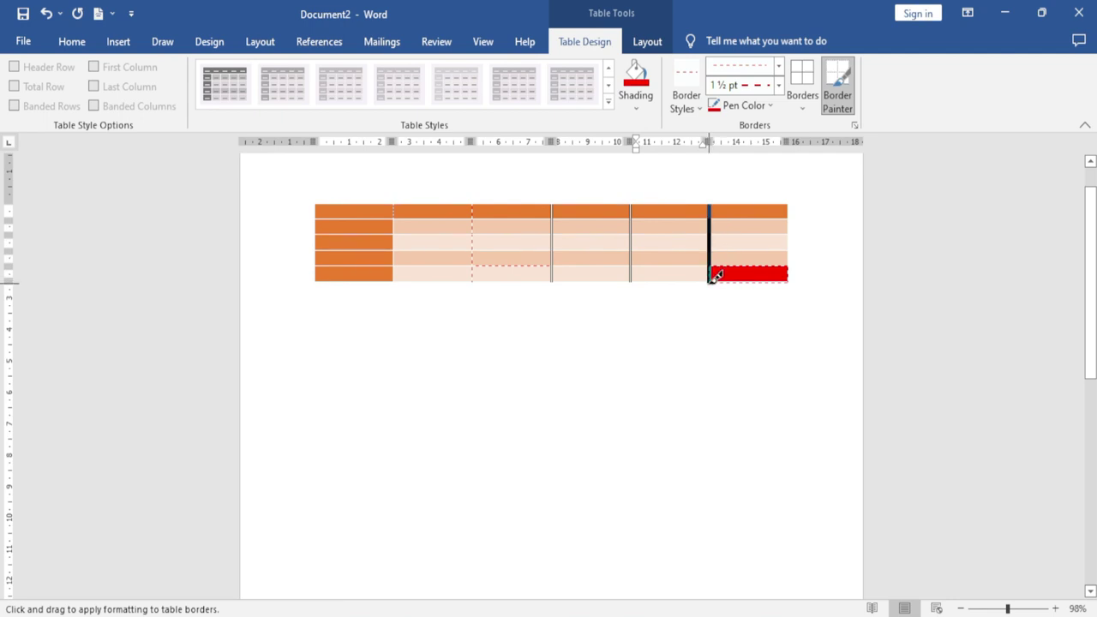
drag(480, 204, 775, 206)
mouse_move(485, 284)
mouse_down()
mouse_move(730, 280)
mouse_move(518, 281)
mouse_up()
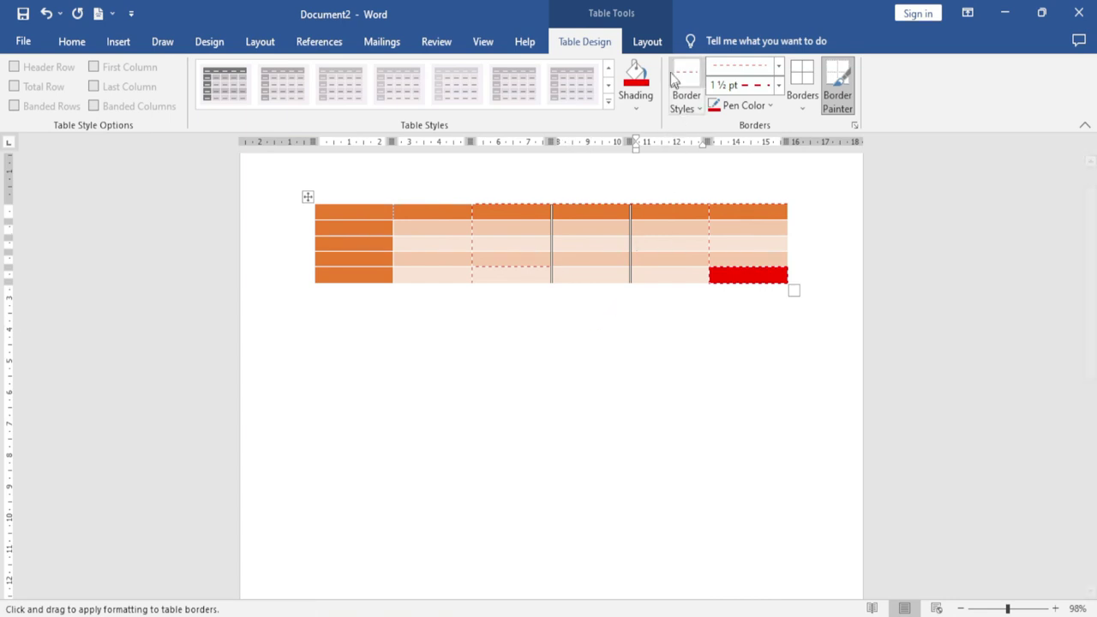
click(648, 43)
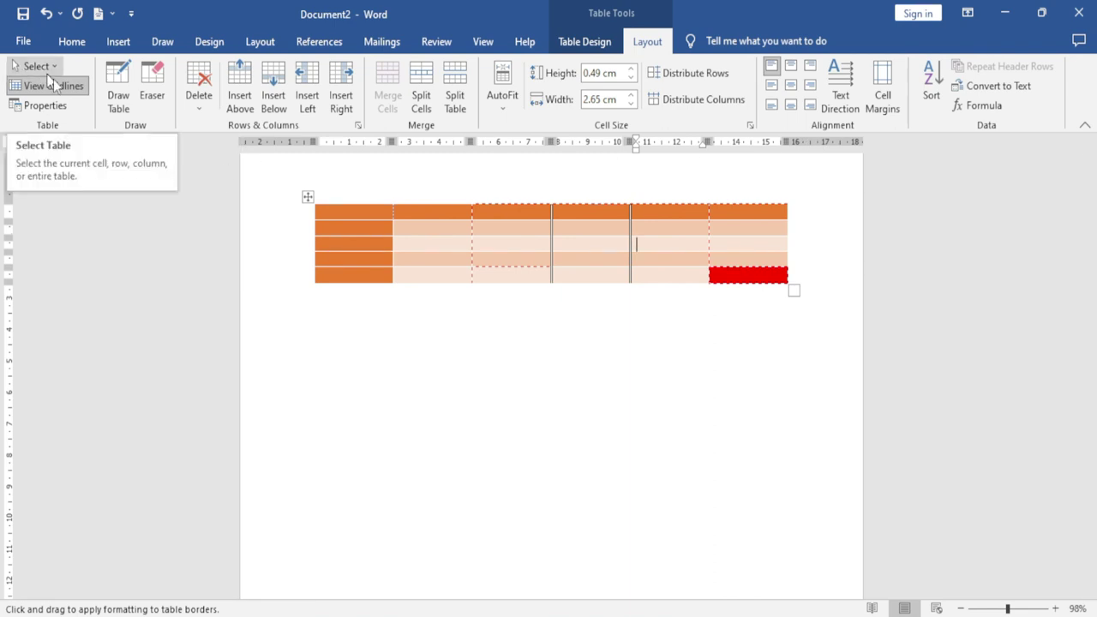
- Delete the orange table and everything else from the document
click(388, 360)
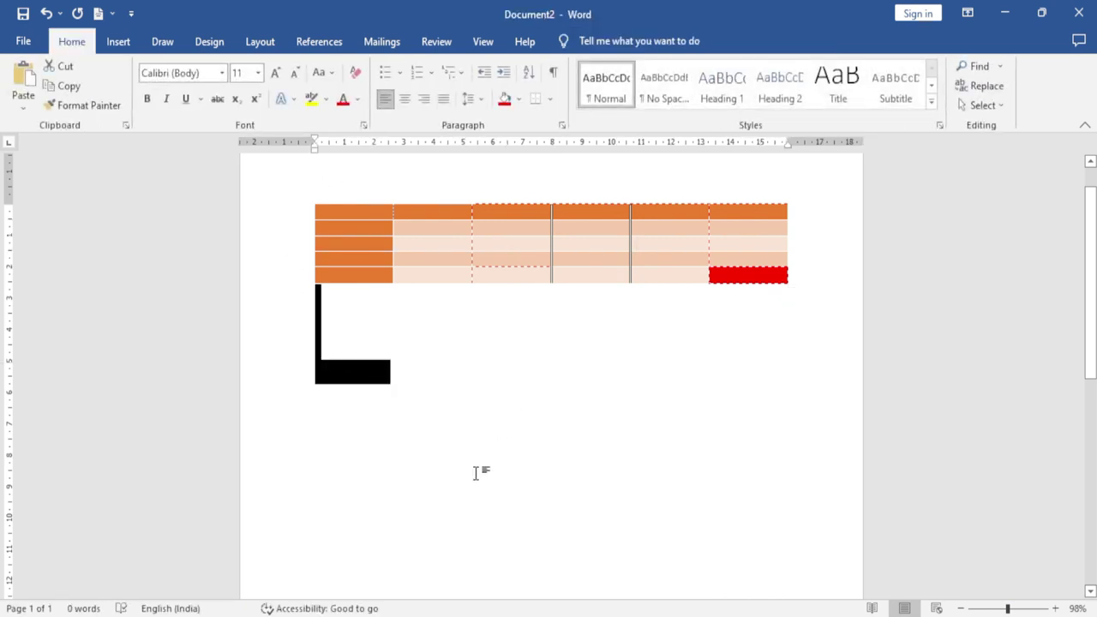
key(ctrl+a)
key(Delete)
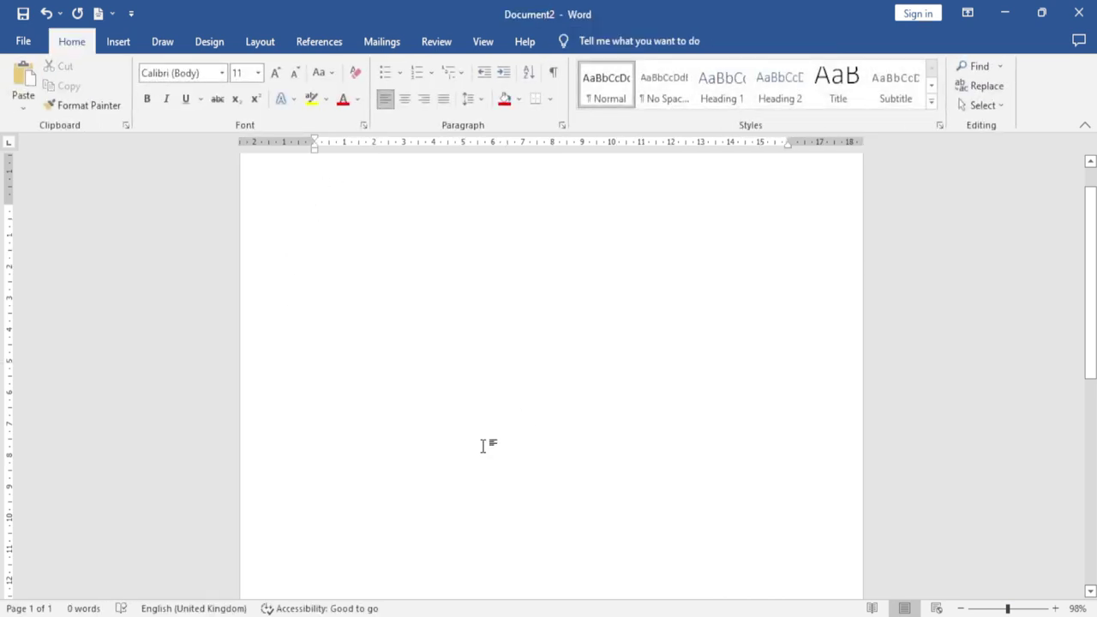
- Insert a new plain table of 7 columns and 4 rows
click(128, 43)
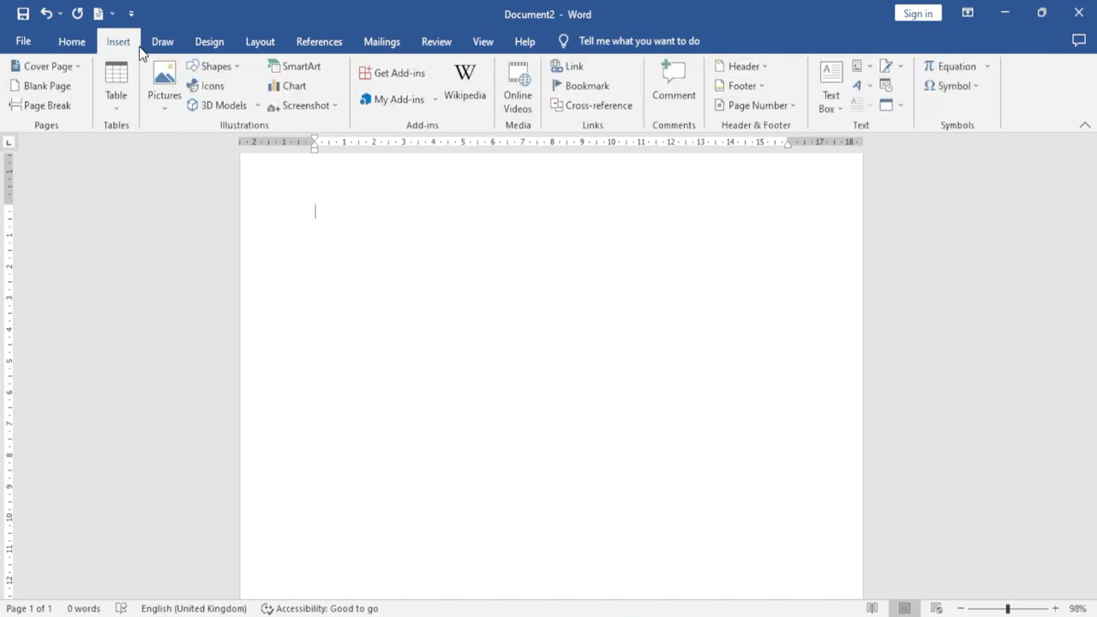
click(127, 111)
click(208, 198)
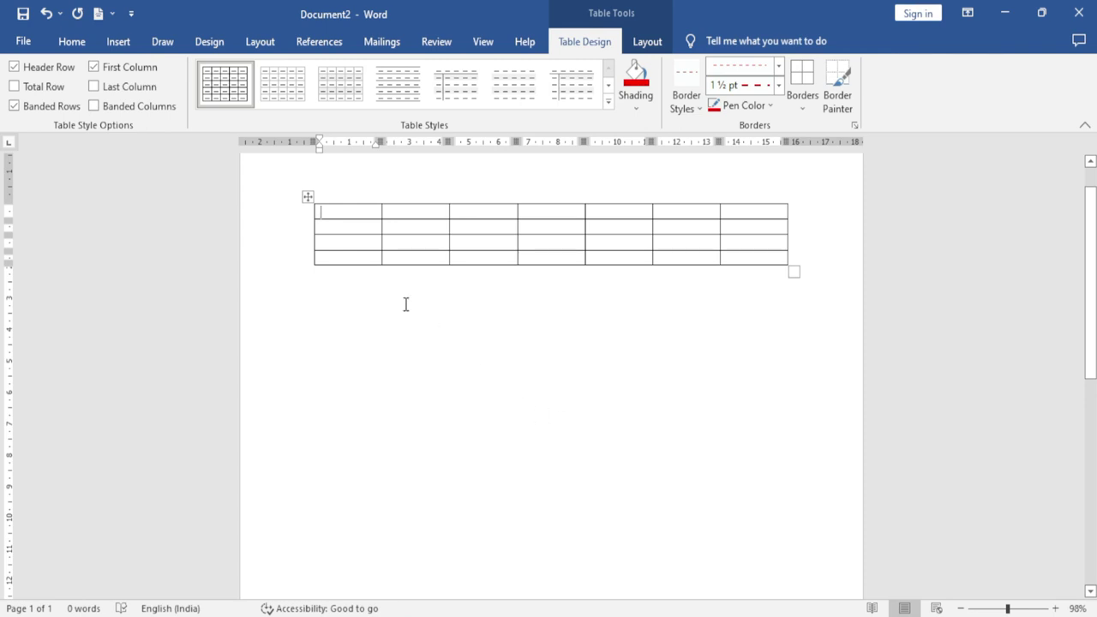
- Select the table's first cell, then its entire first column, via Layout > Select
click(641, 43)
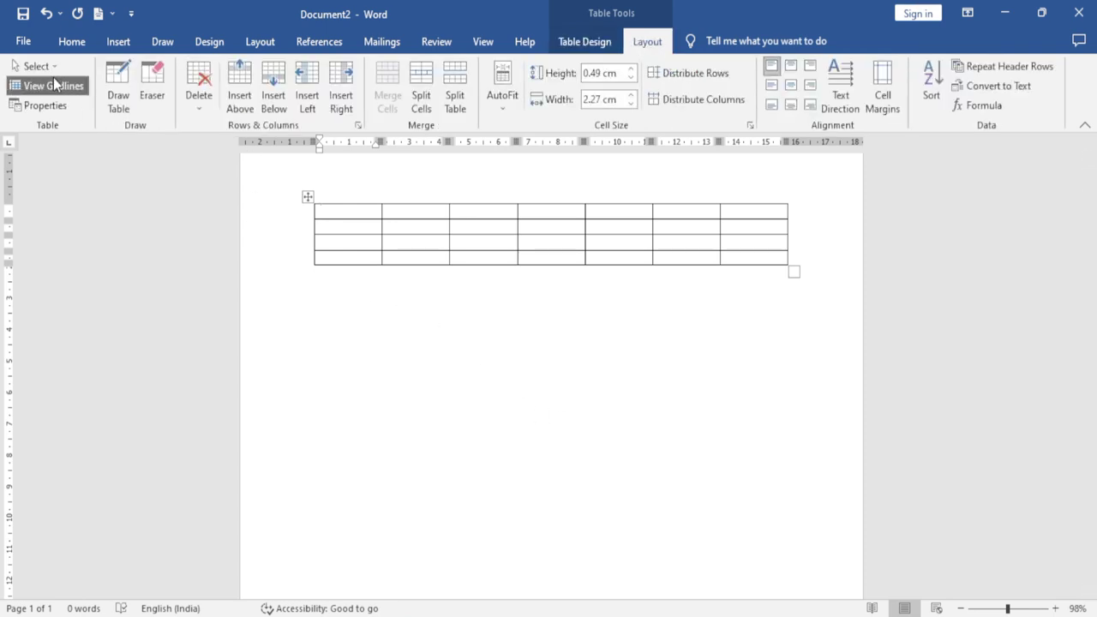
click(50, 68)
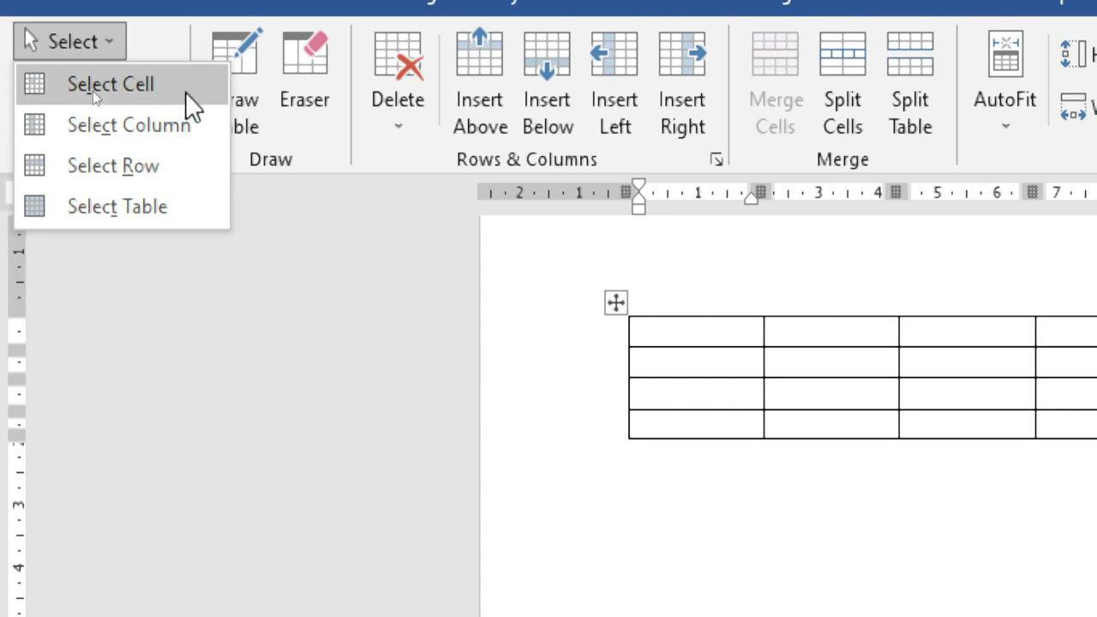
click(114, 87)
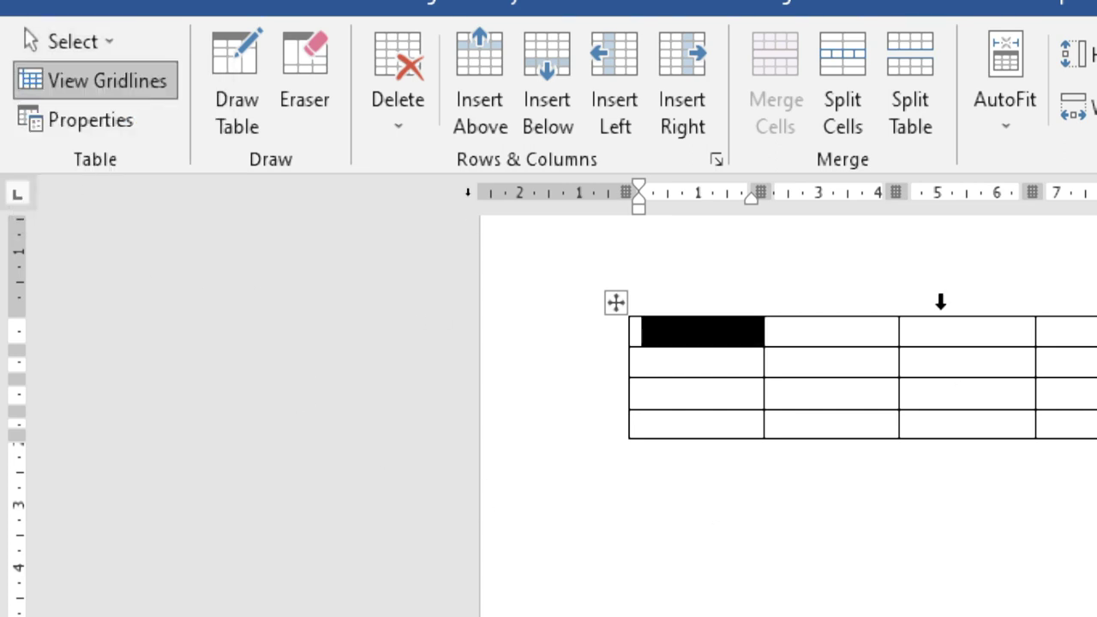
click(57, 41)
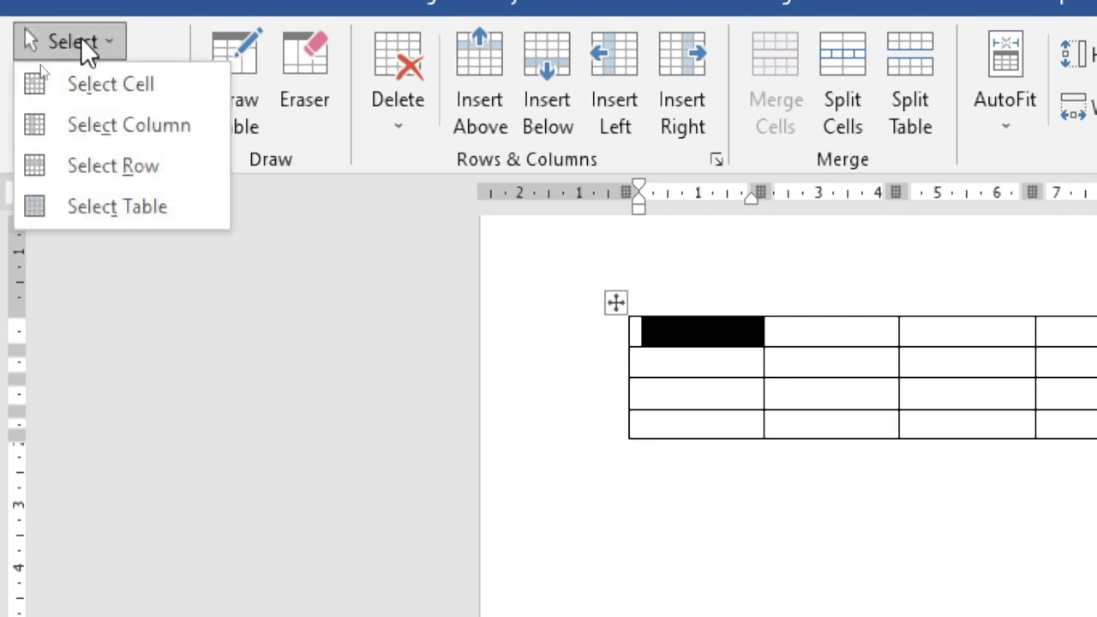
click(166, 128)
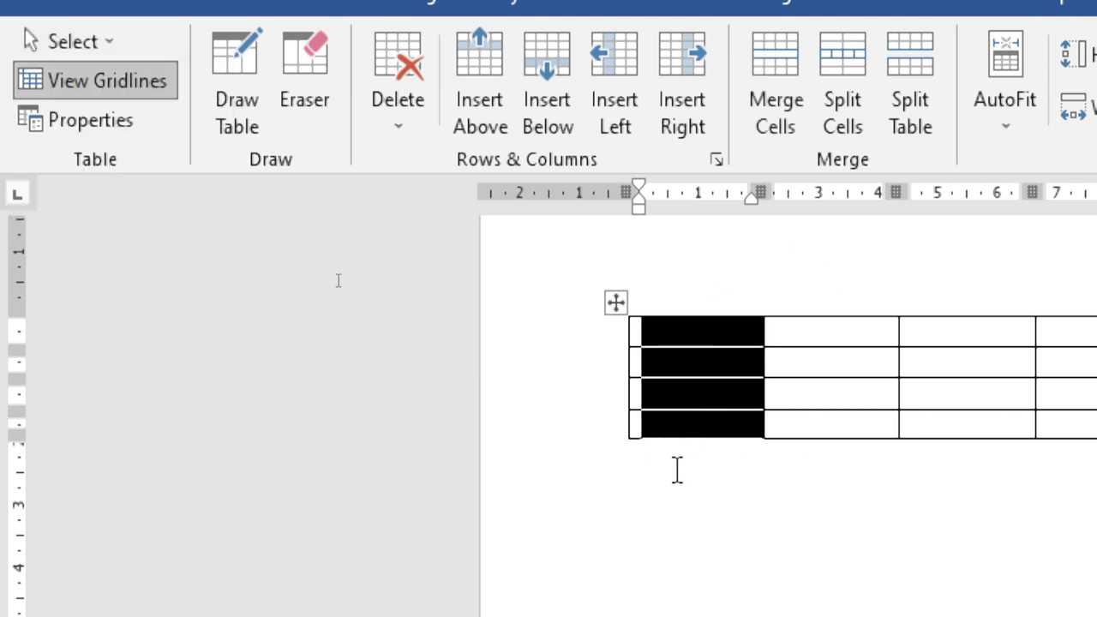
- Select all the table's rows, then the whole table, via Layout > Select
click(86, 39)
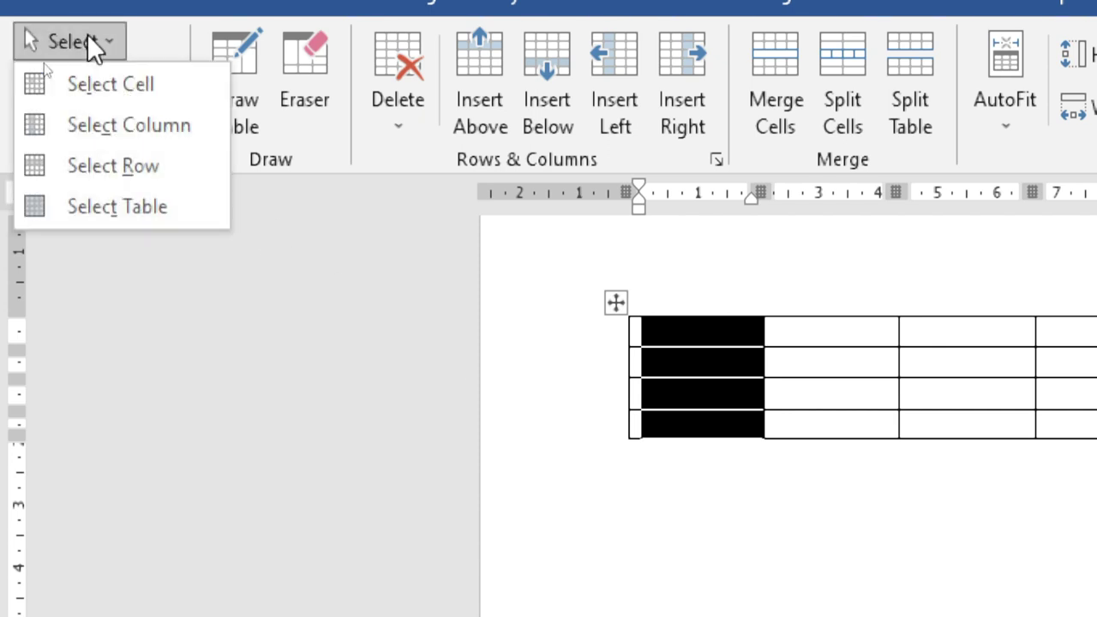
click(145, 168)
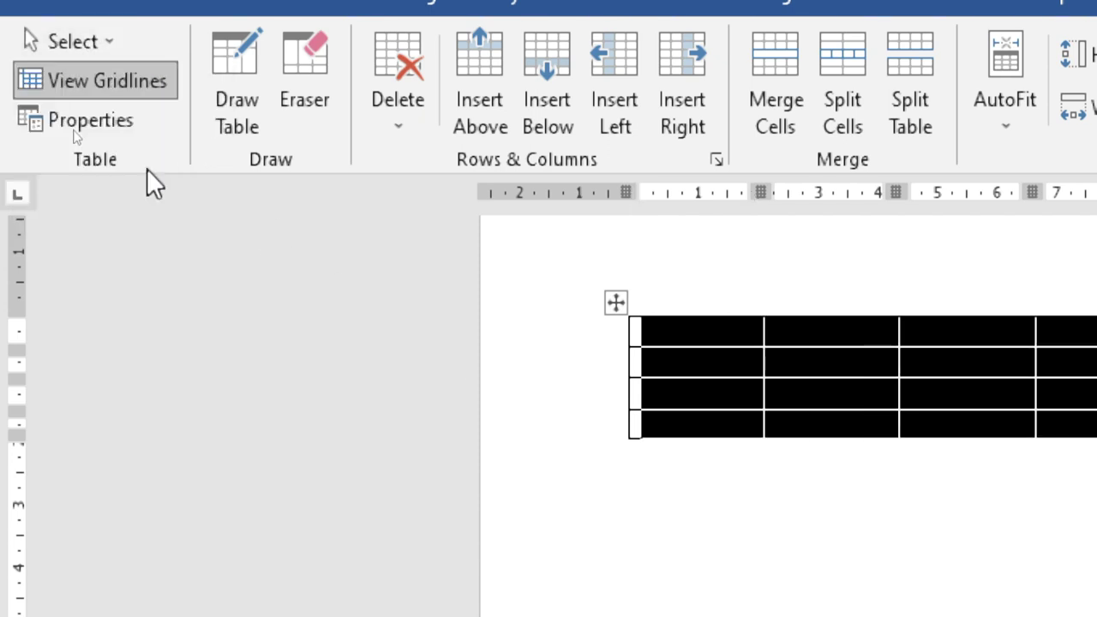
click(680, 346)
click(73, 41)
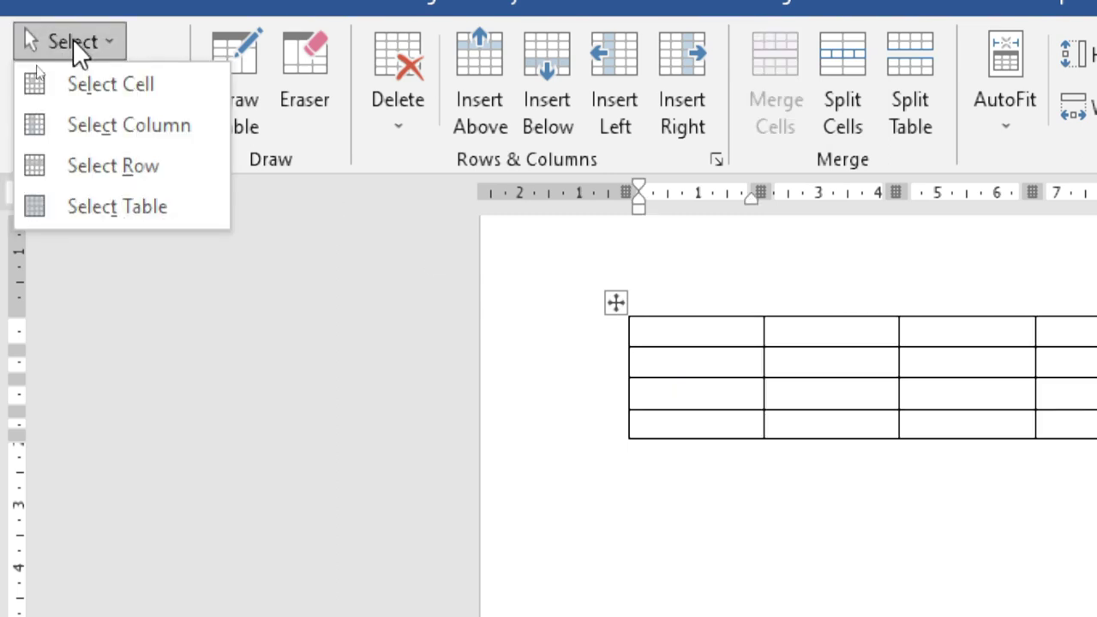
click(145, 213)
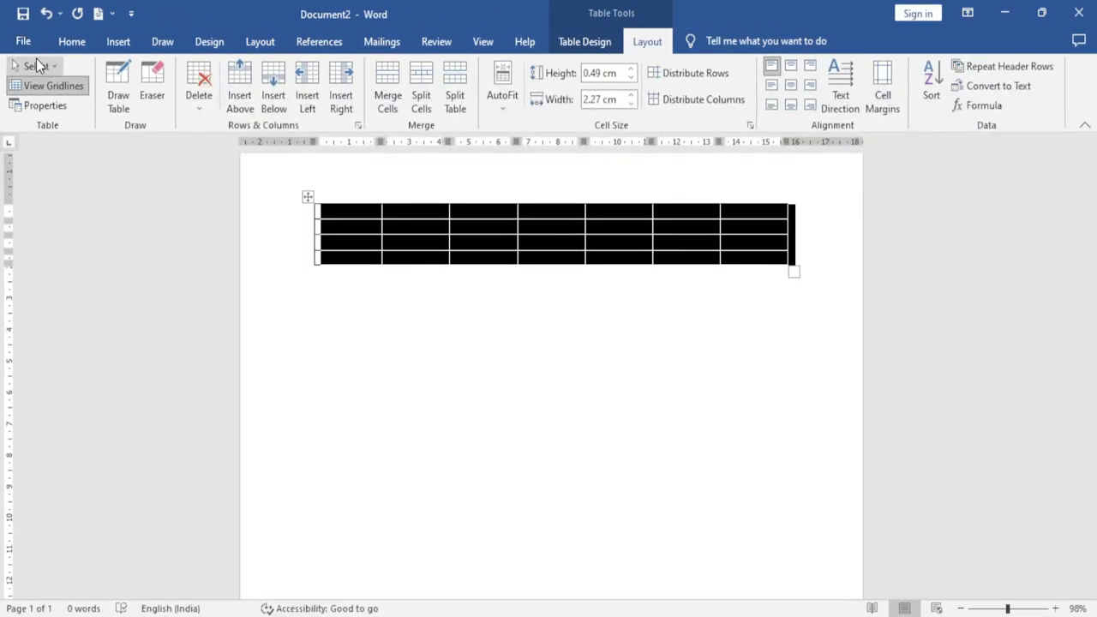
click(38, 66)
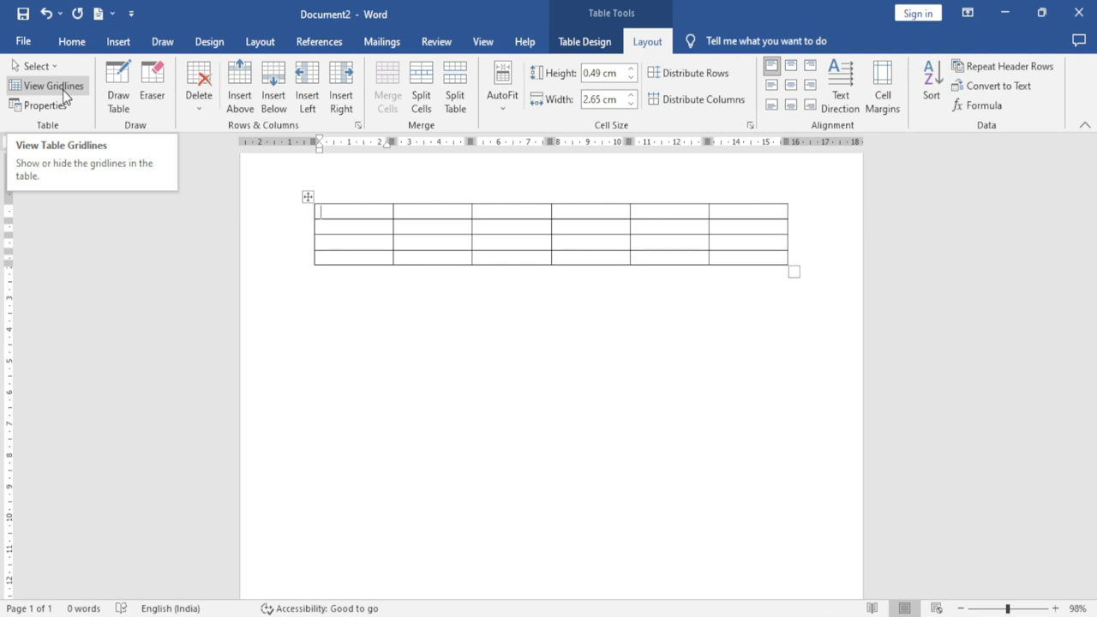
- Select the whole table and apply No Border so none of its cell lines show
click(308, 196)
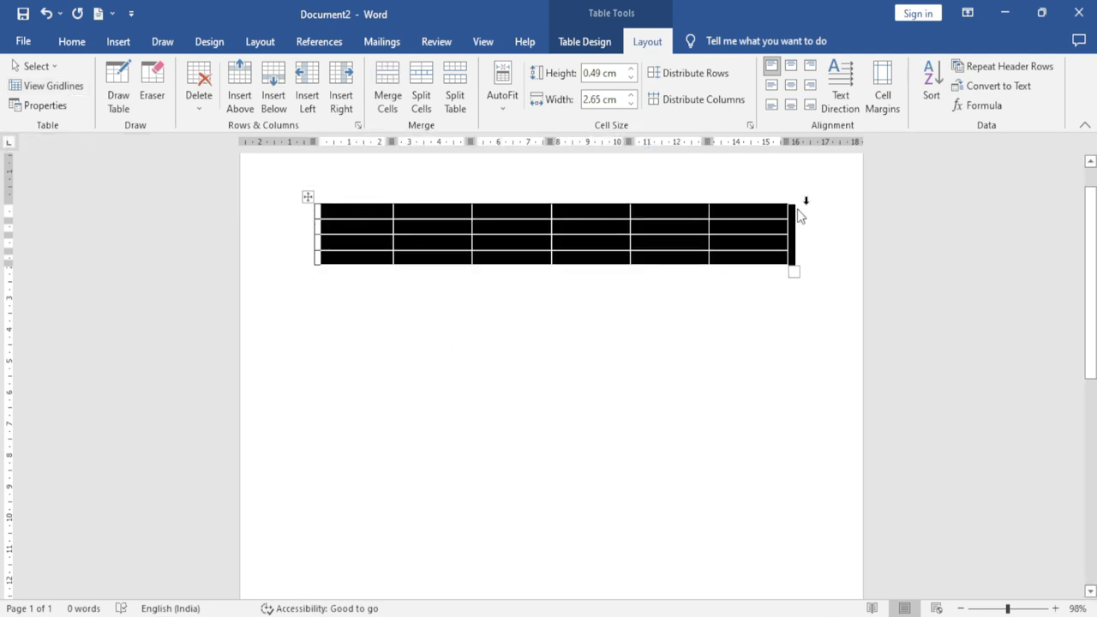
click(599, 43)
click(812, 107)
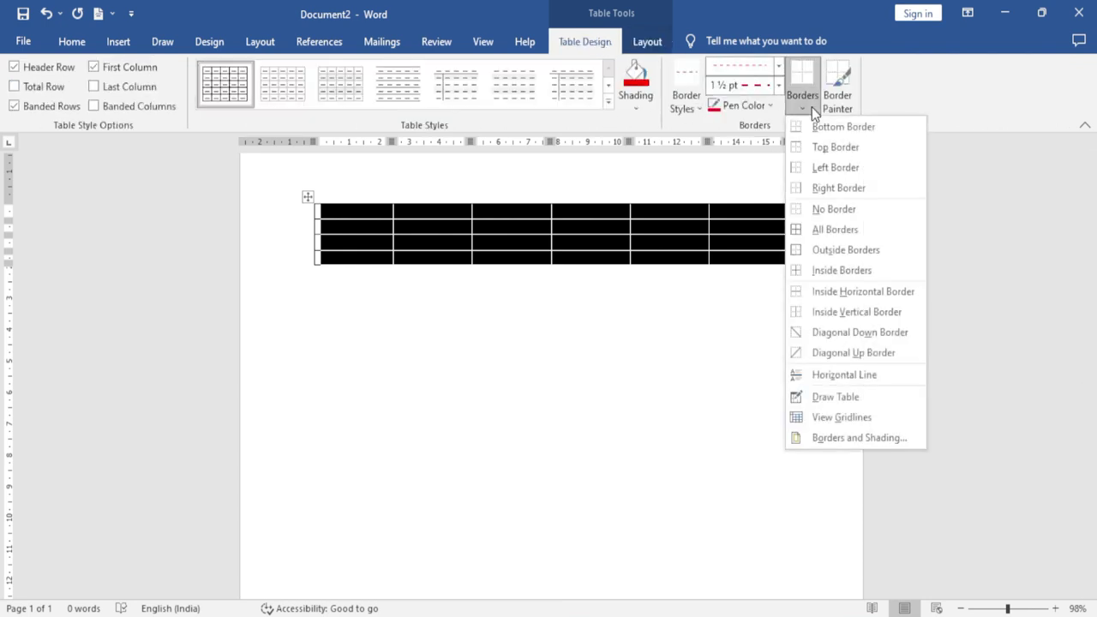
click(835, 210)
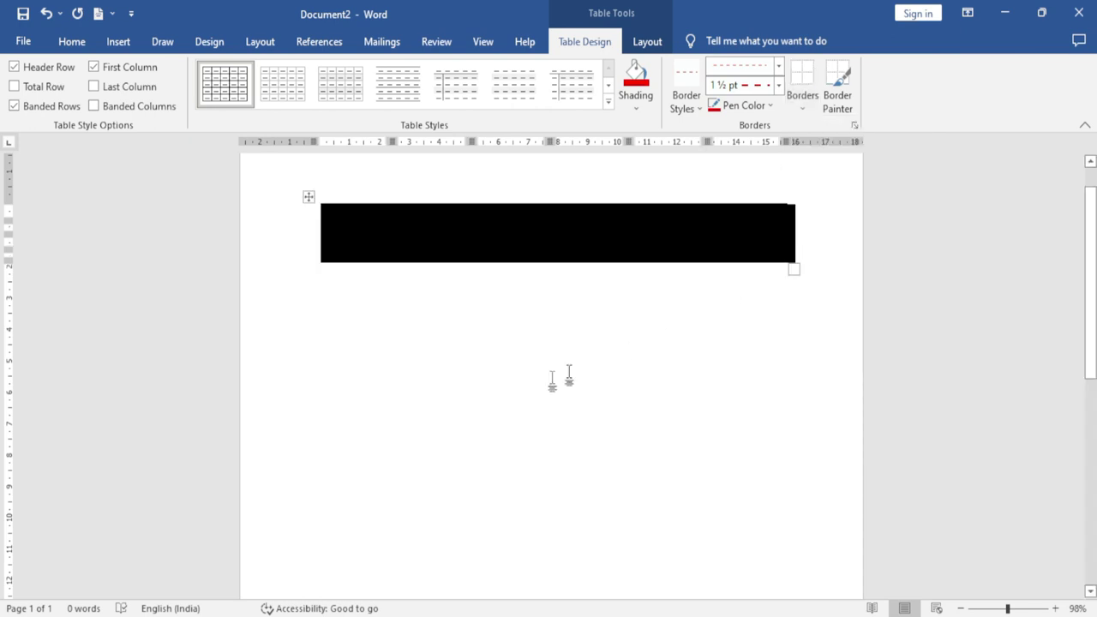
key(BackSpace)
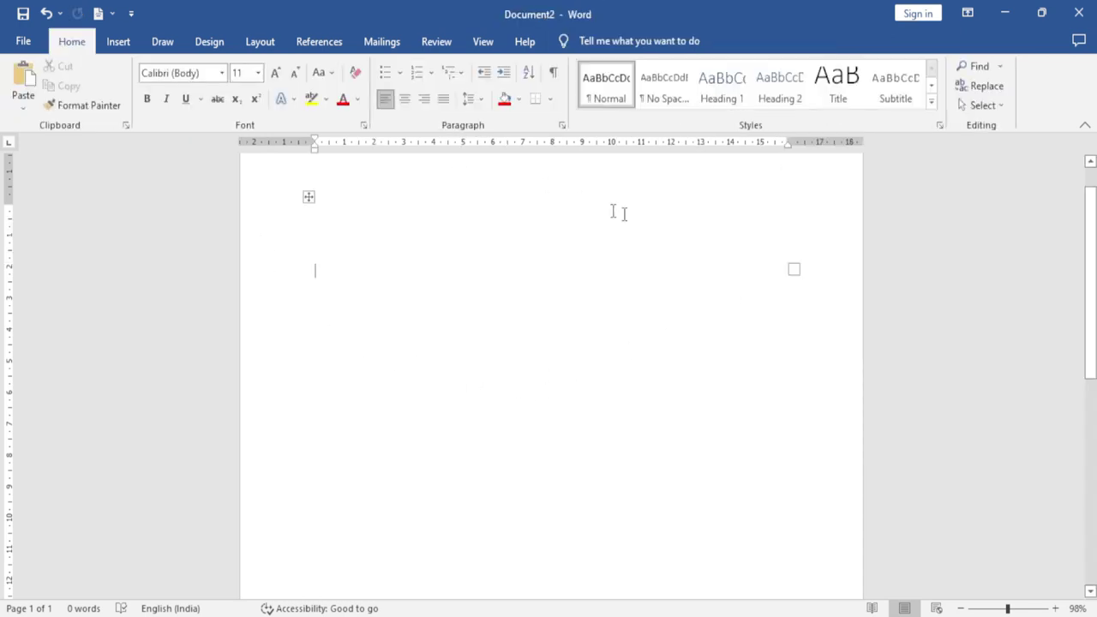
click(310, 197)
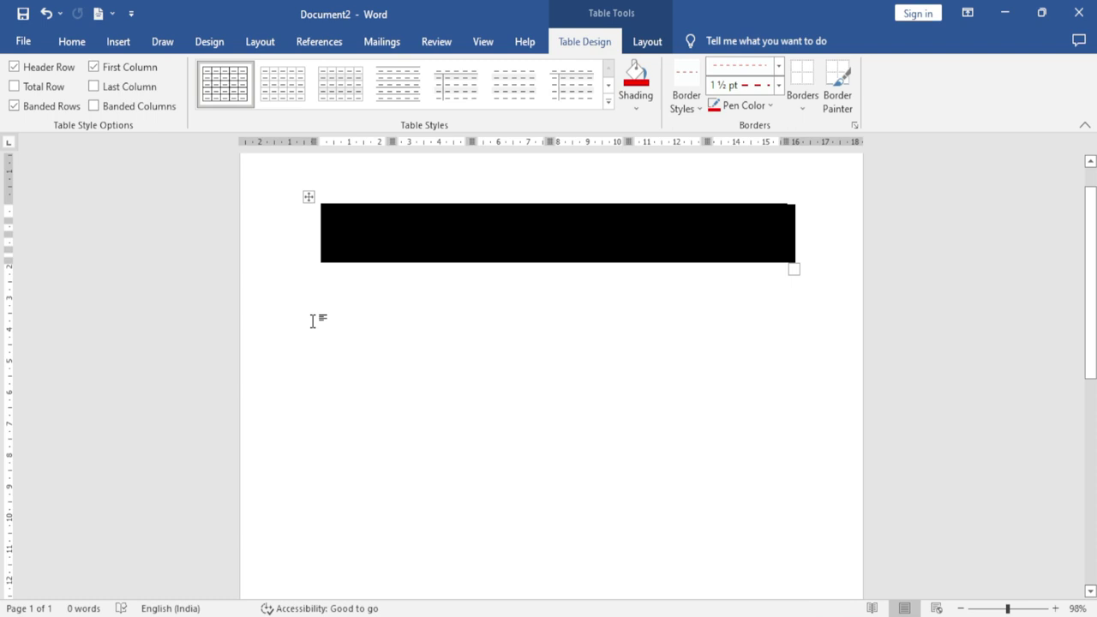
click(120, 42)
click(584, 42)
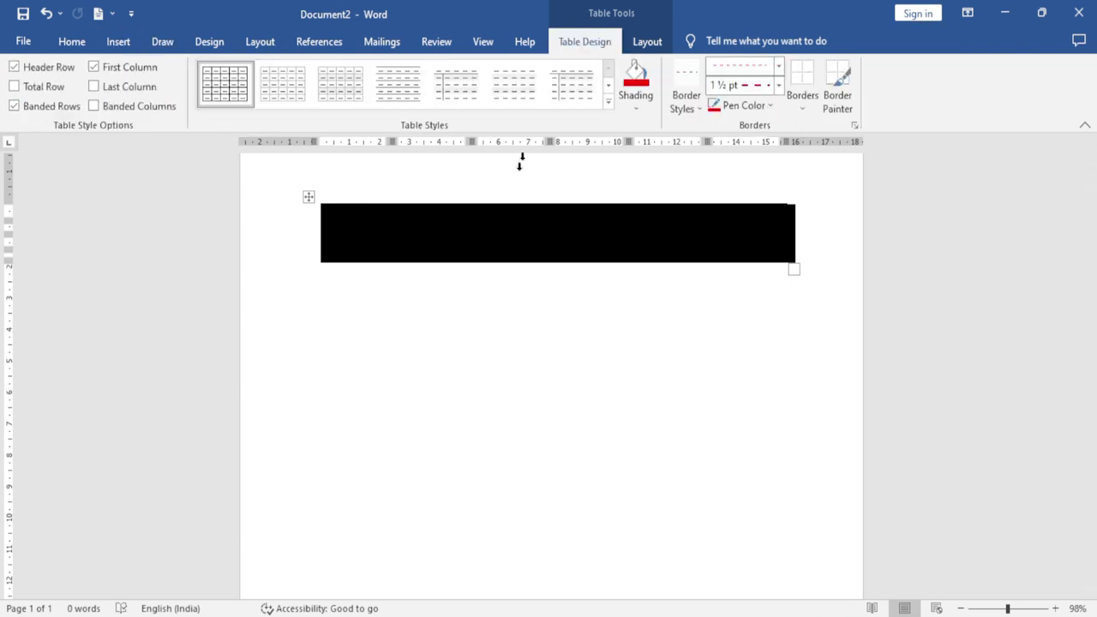
click(652, 44)
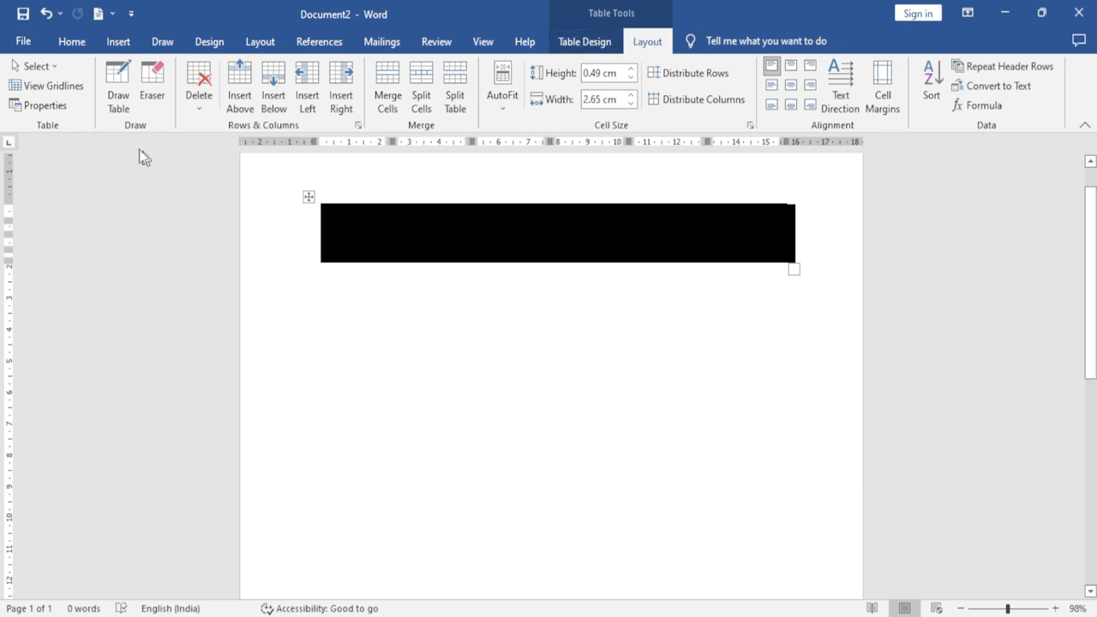
- Show the borderless table's dashed gridlines, then reselect the table and hide them again
click(51, 88)
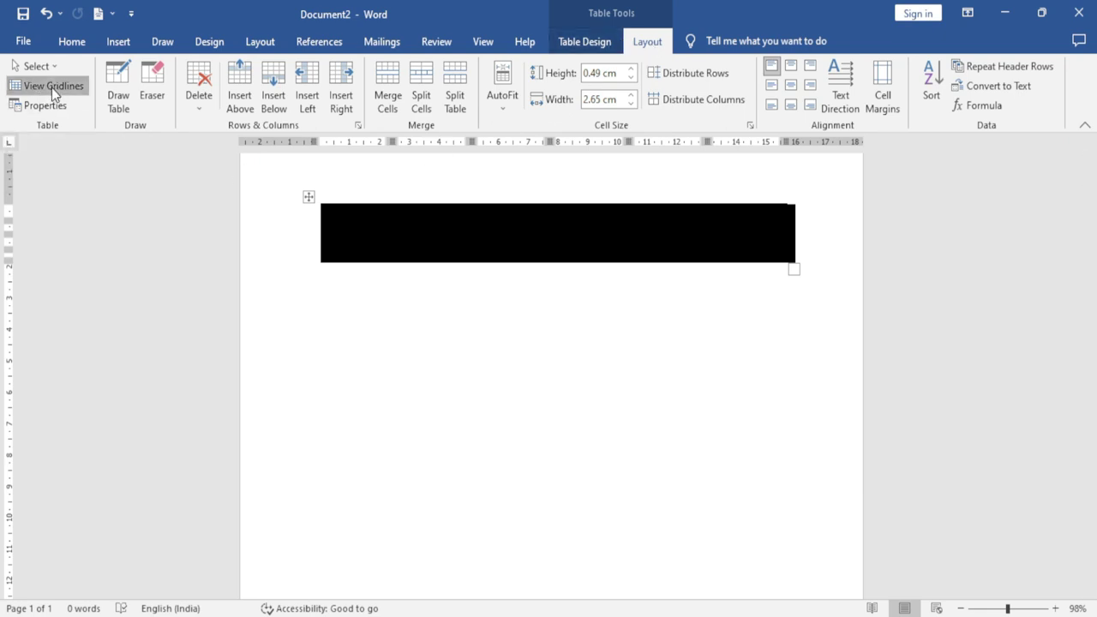
click(436, 378)
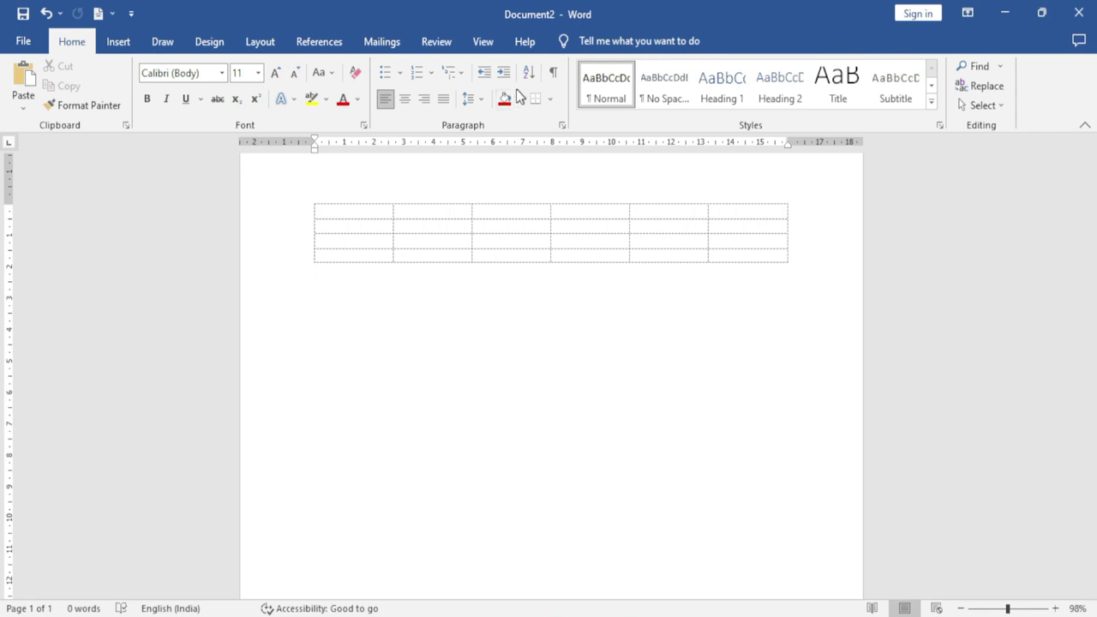
click(412, 225)
click(306, 213)
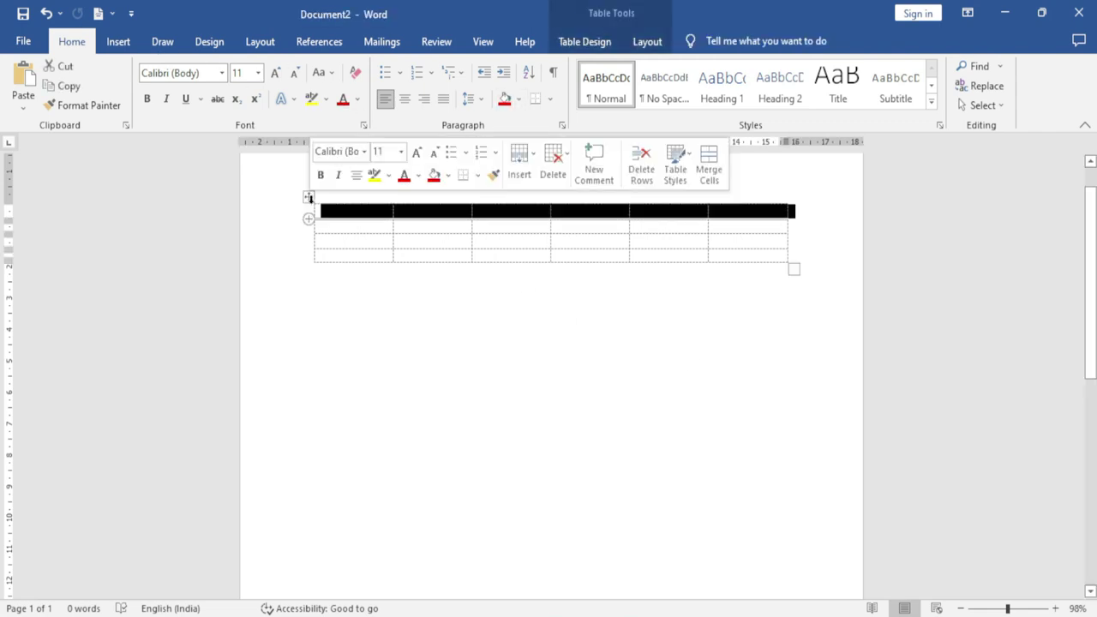
click(308, 198)
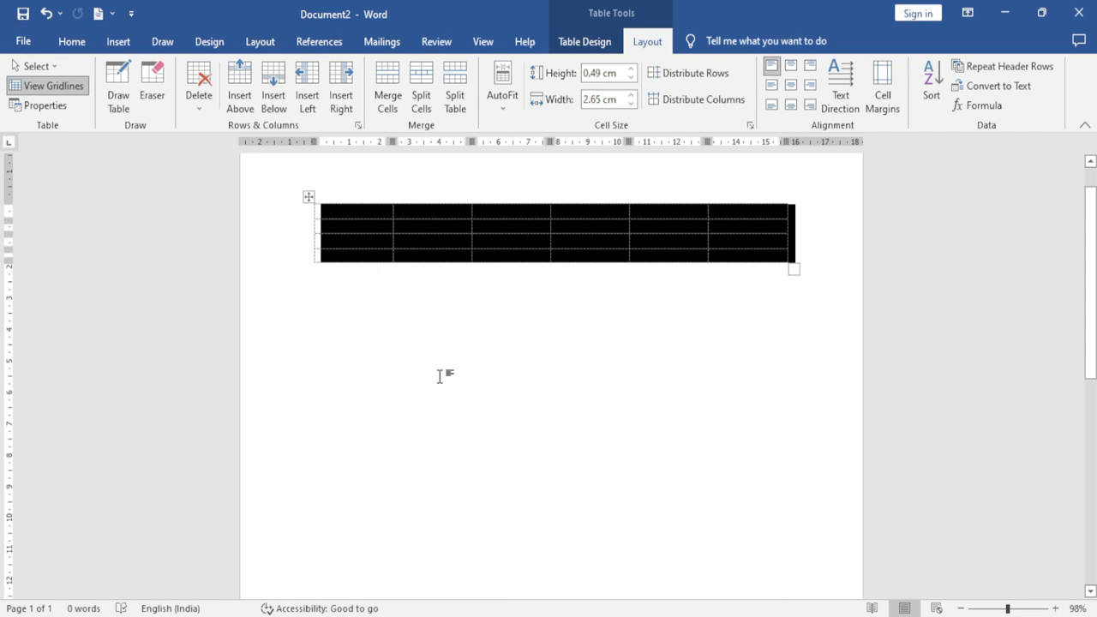
click(53, 87)
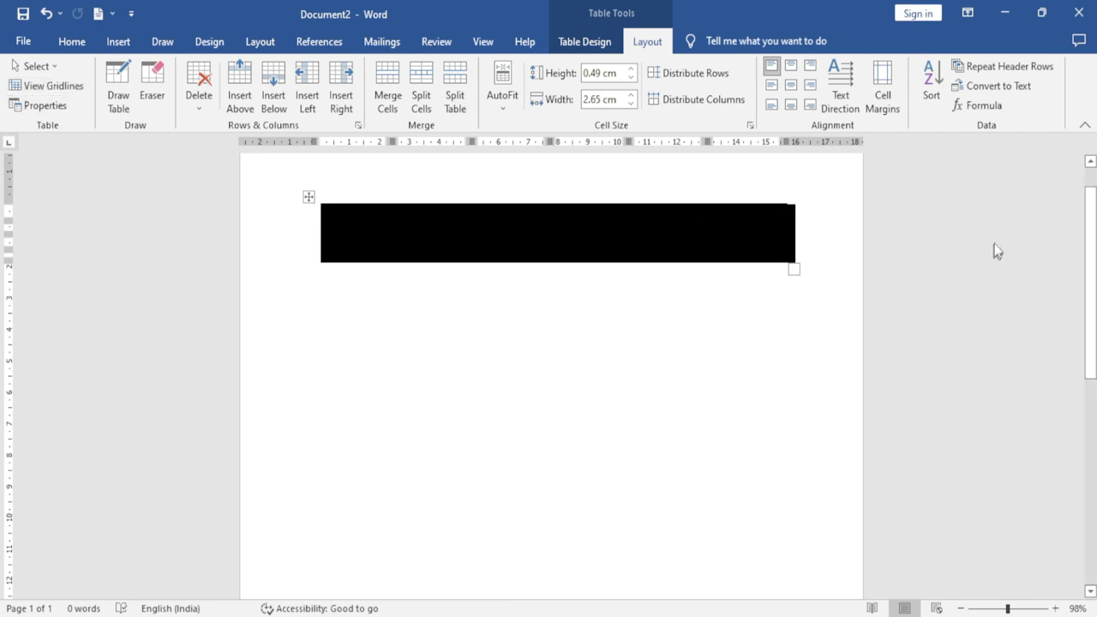
- Apply All Borders to every cell, then select everything and delete the table
click(586, 43)
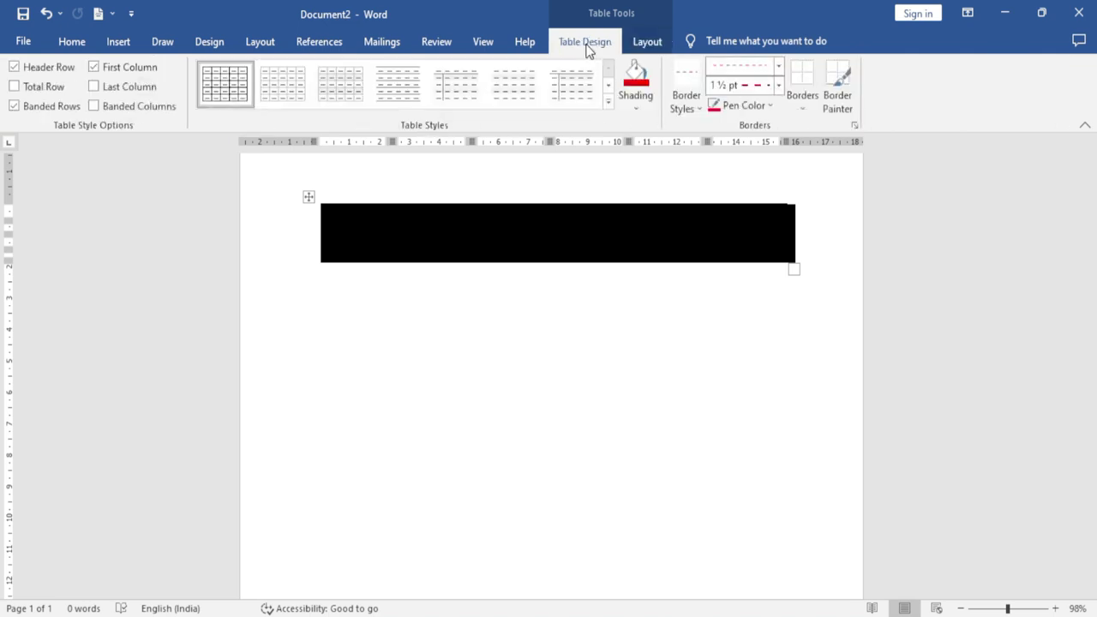
click(802, 104)
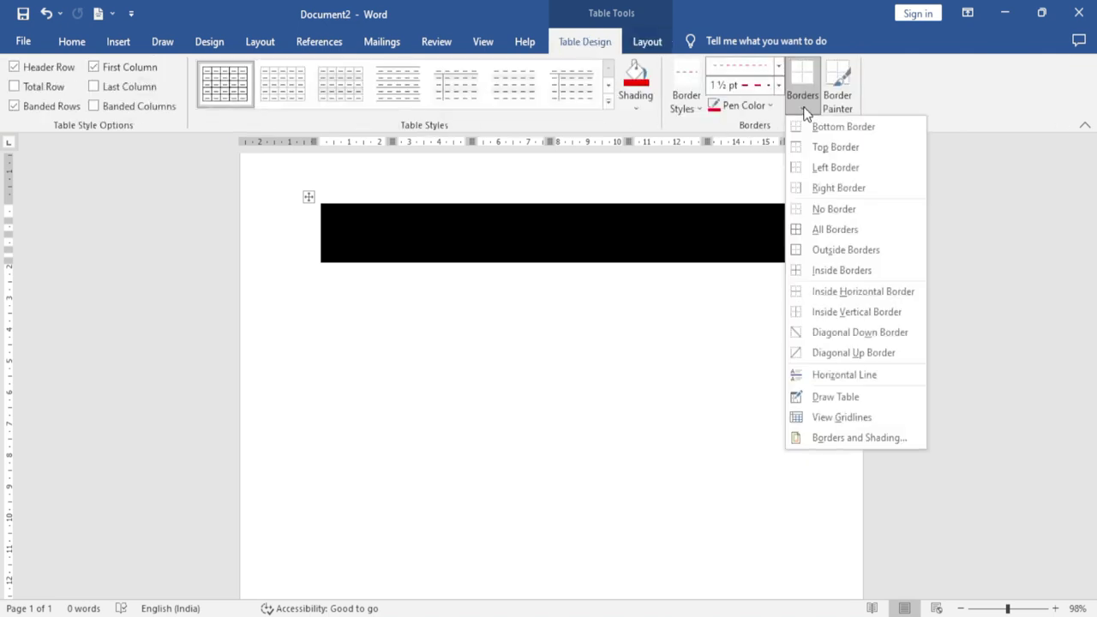
click(844, 230)
click(561, 329)
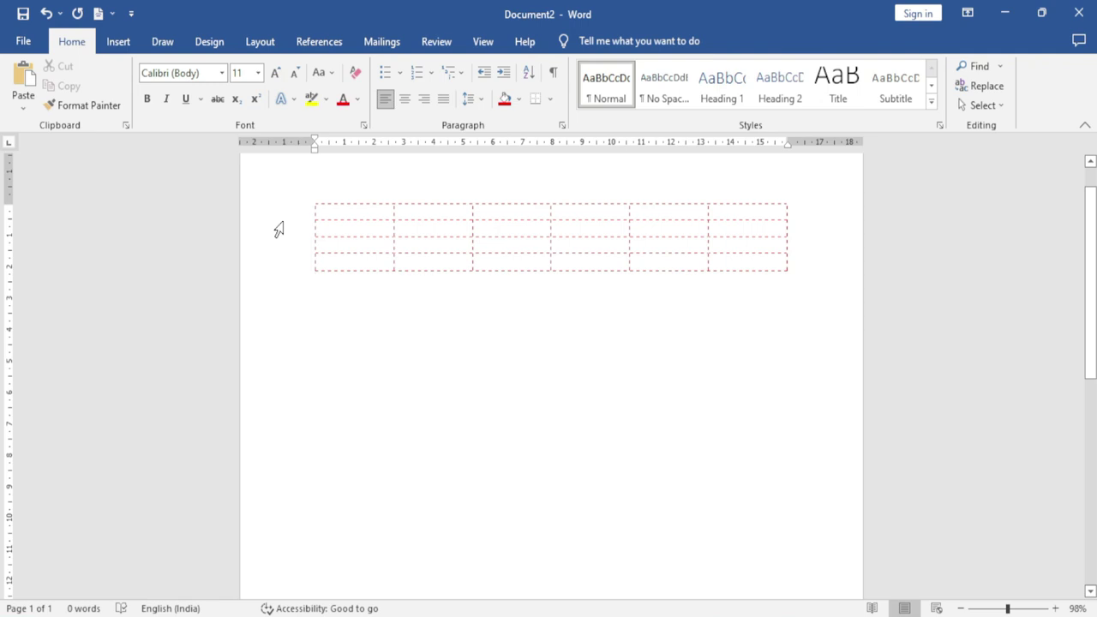
key(ctrl+a)
key(Delete)
- Insert a 7-column, 5-row table and view its Table Properties without changes
click(129, 46)
click(120, 101)
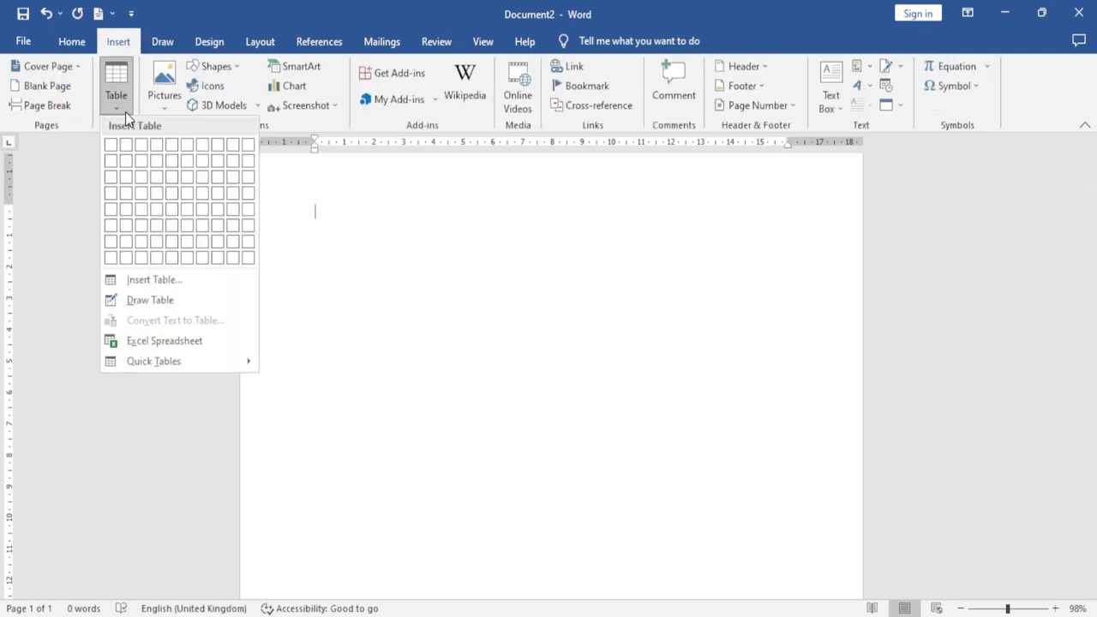
click(197, 209)
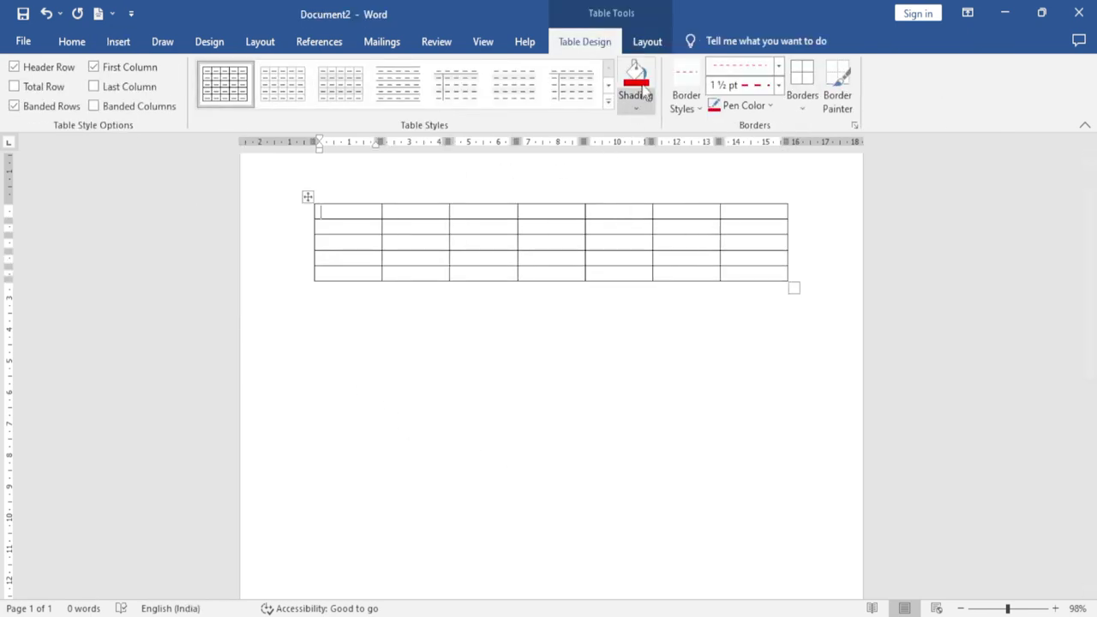
click(647, 42)
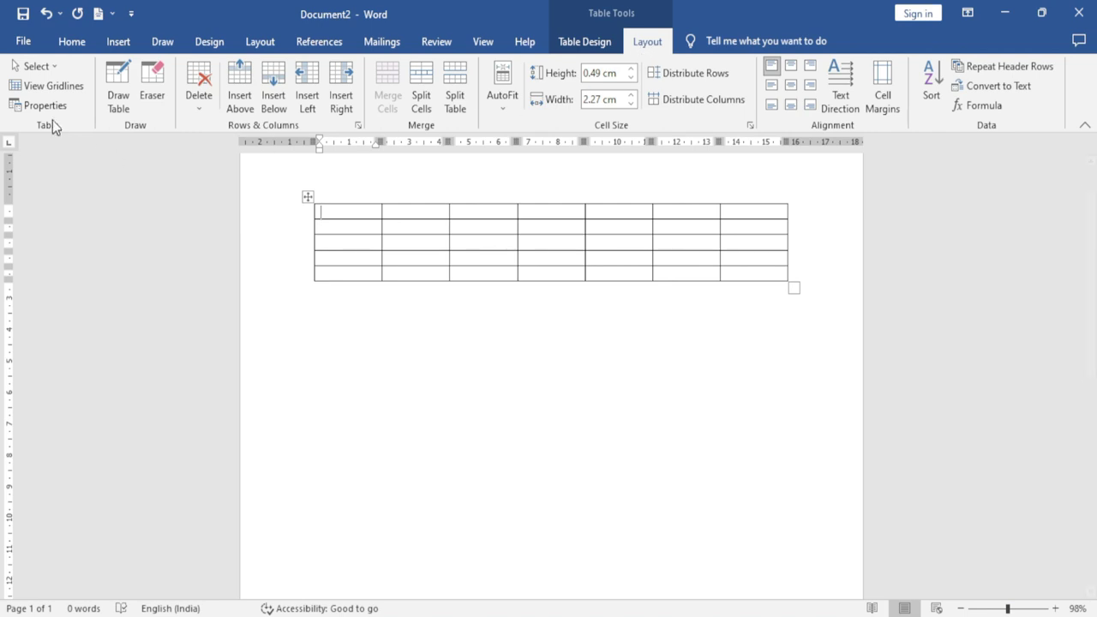
click(51, 108)
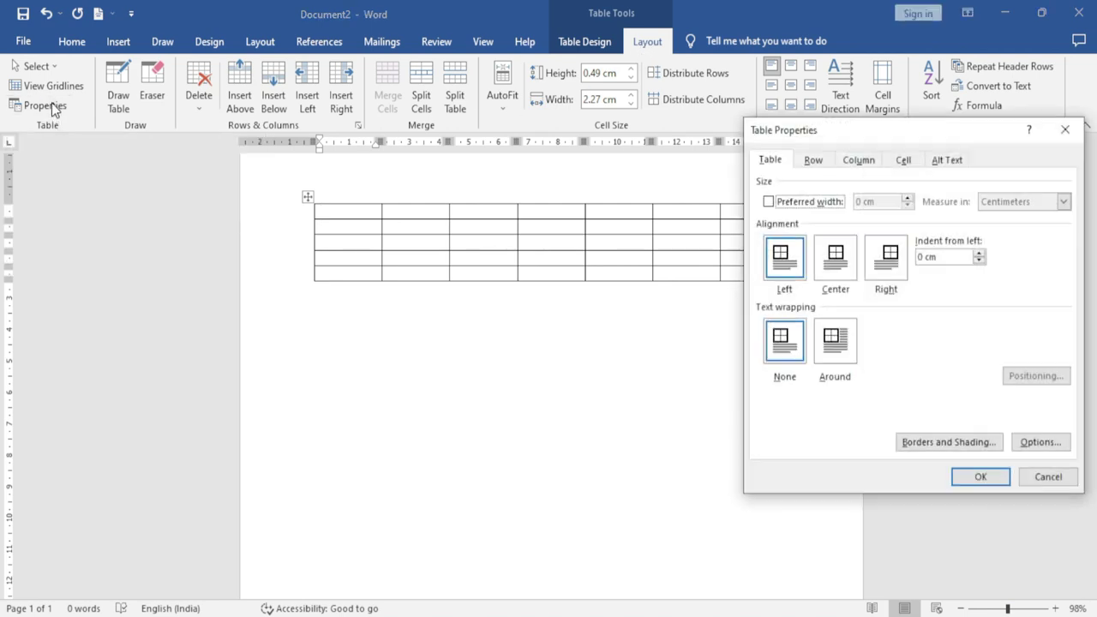
drag(789, 127, 300, 192)
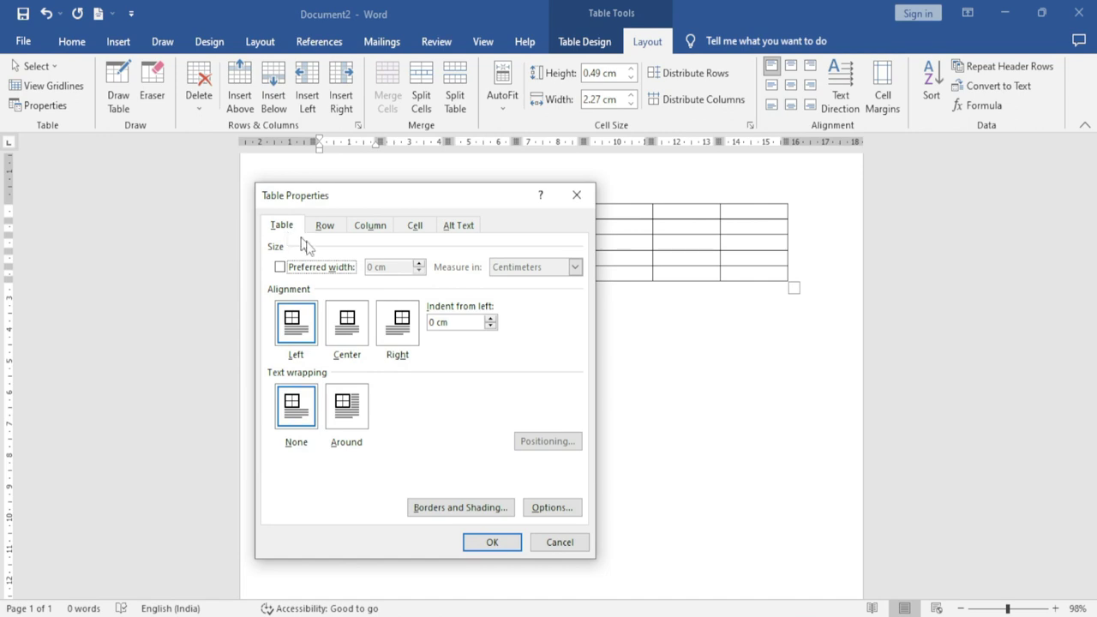
key(Return)
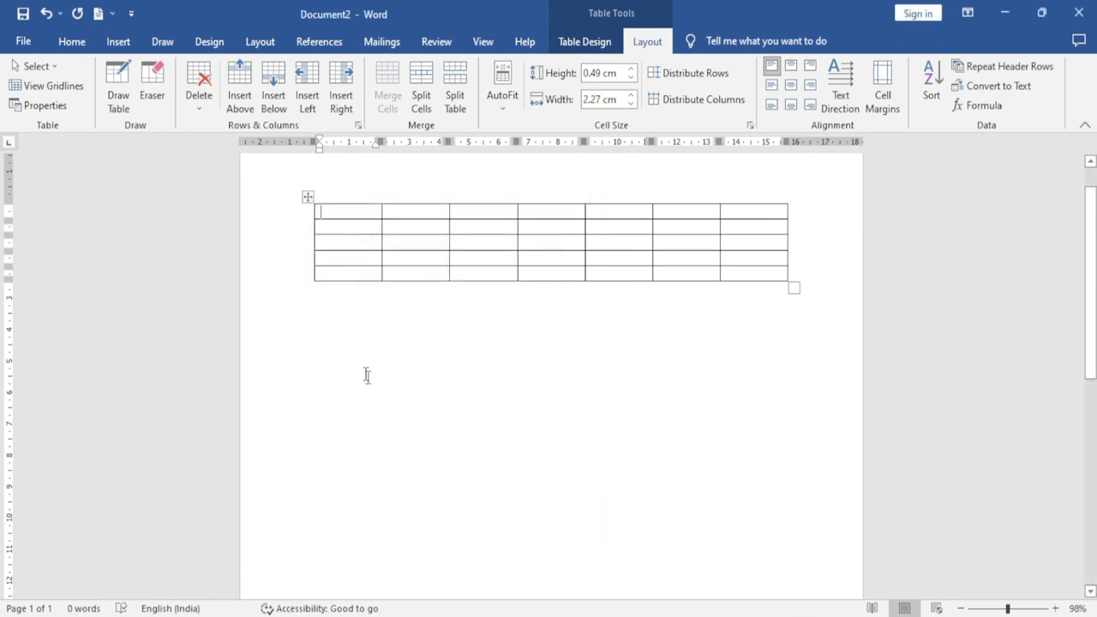
- Add five sample paragraphs with =rand() below the table and narrow it to about half width
click(403, 360)
text(=r)
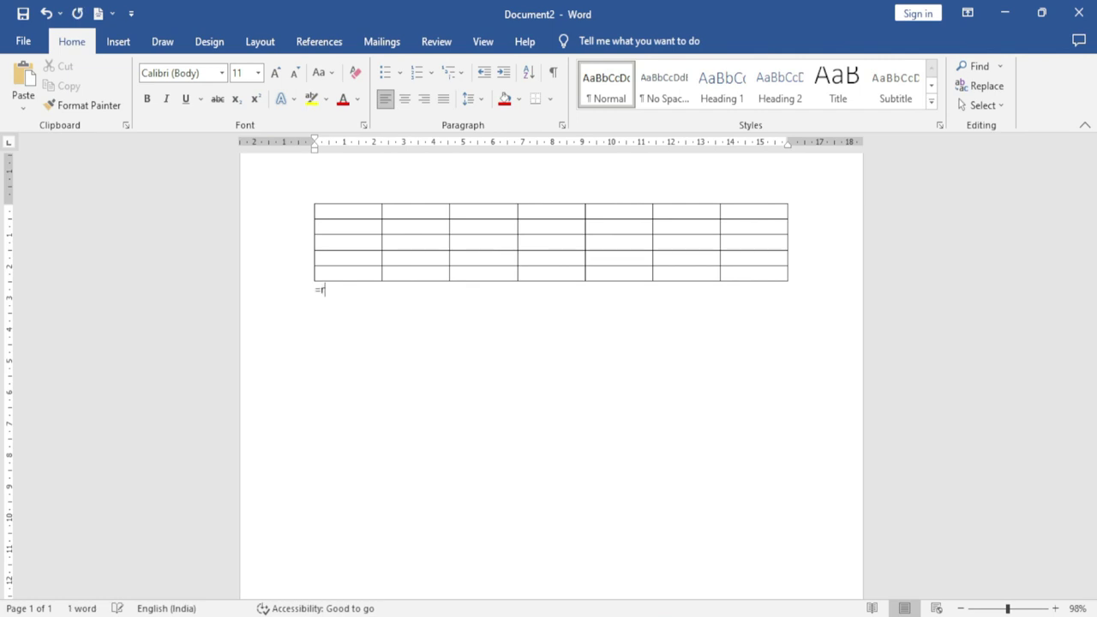
text(())
key(Return)
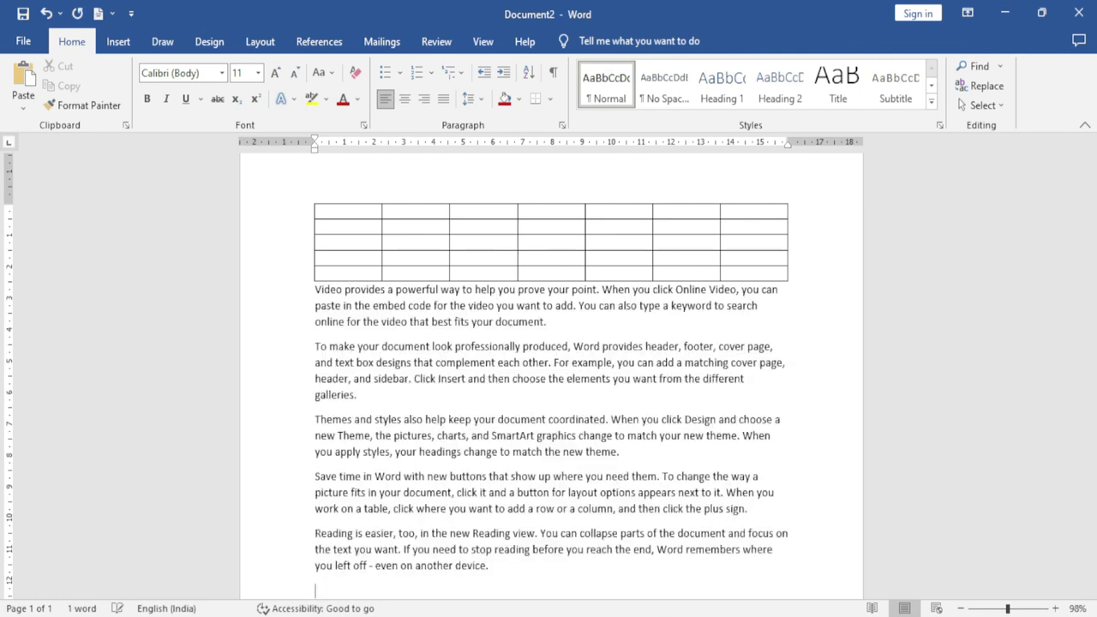
drag(796, 290, 573, 282)
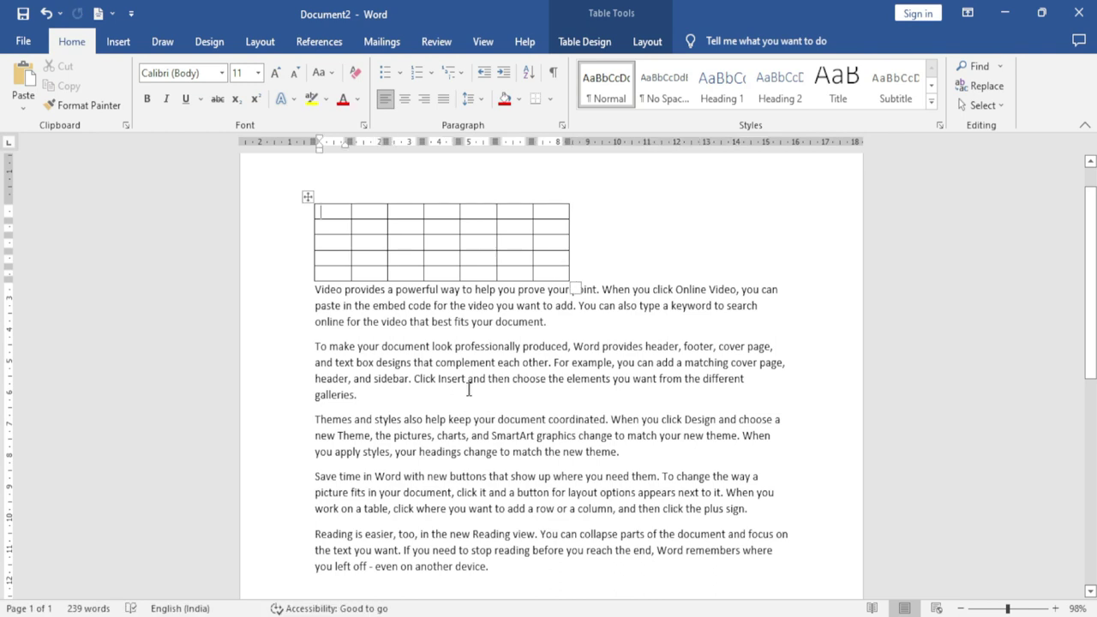
click(655, 47)
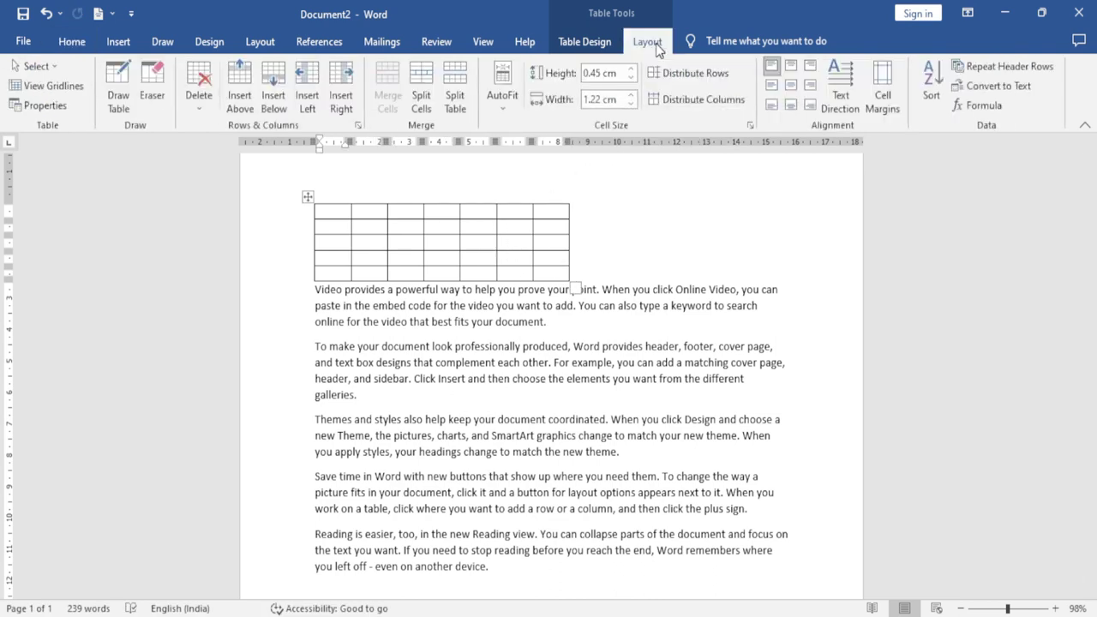
- Centre the table horizontally on the page through Table Properties
click(50, 108)
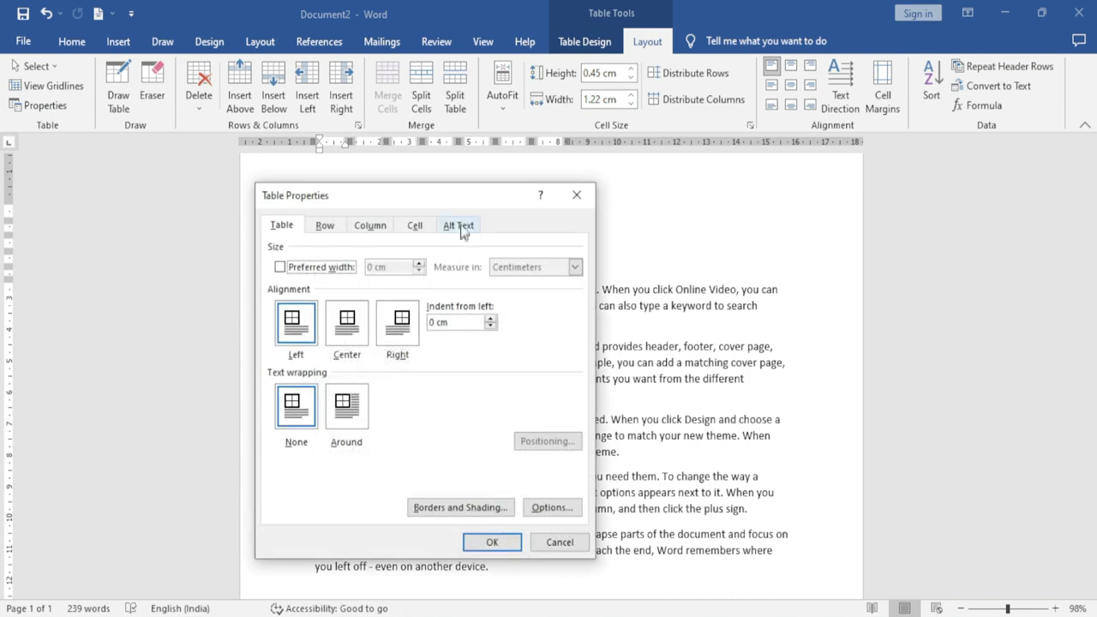
drag(408, 195, 858, 175)
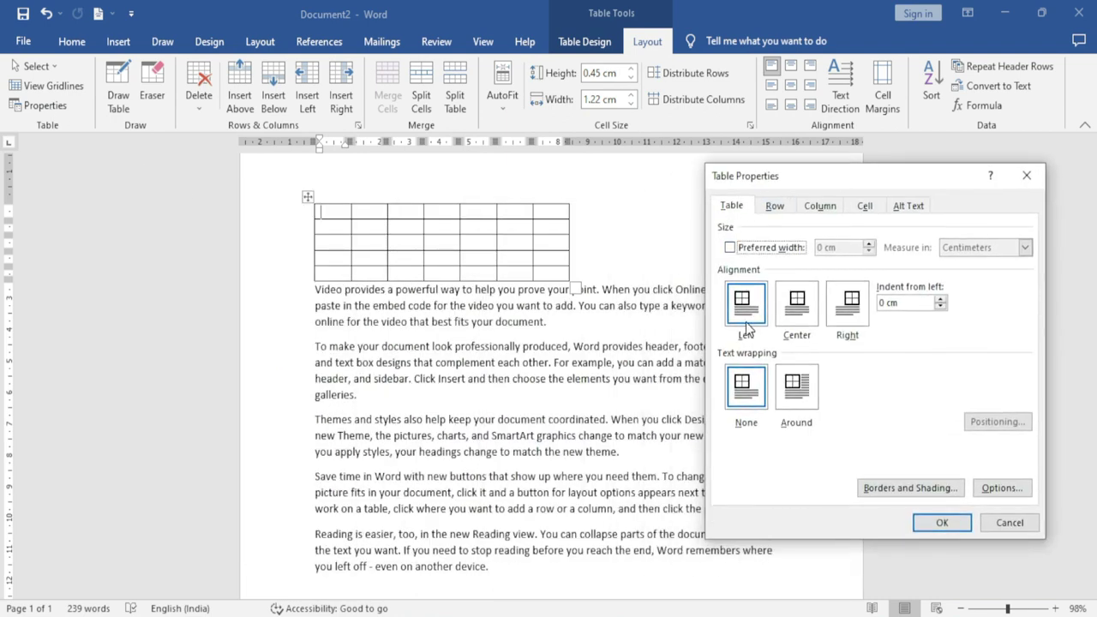
click(798, 314)
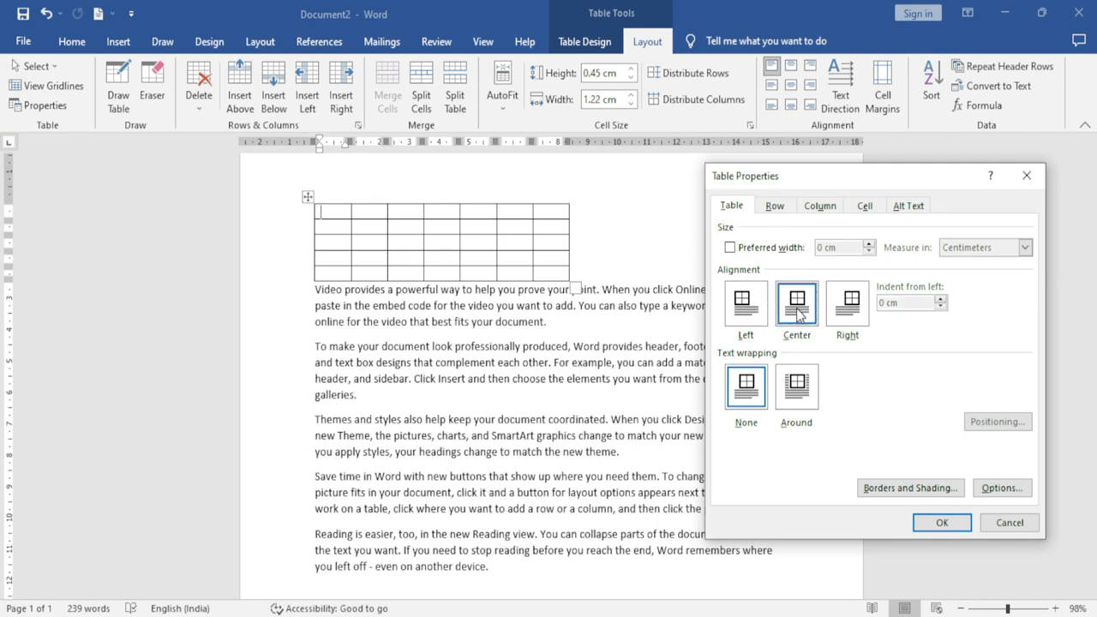
click(946, 522)
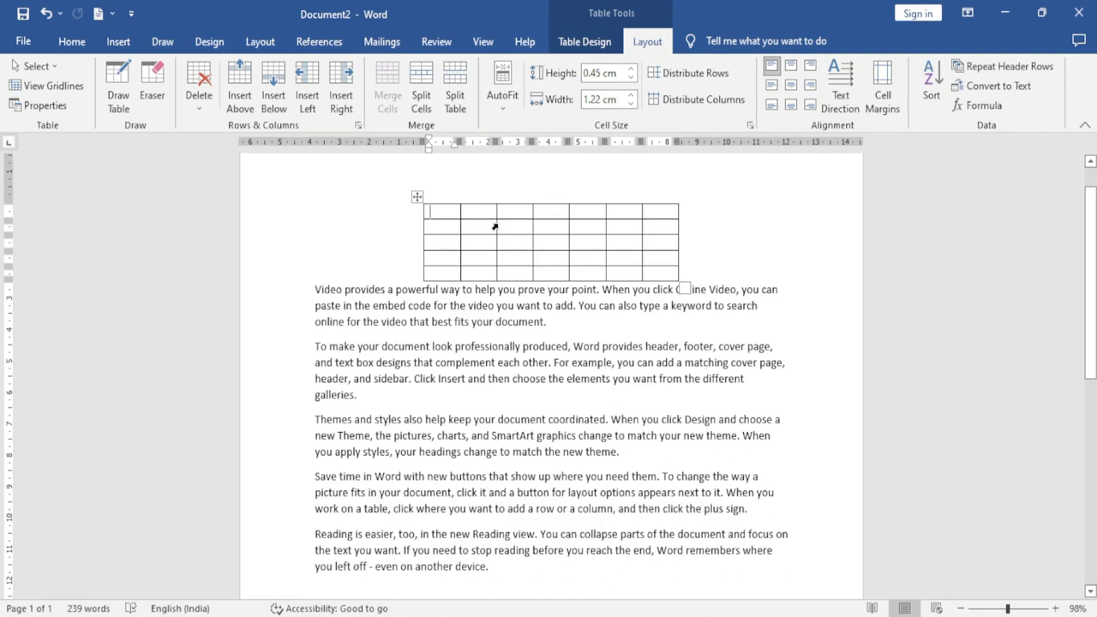
- Set the table's text wrapping to Around so the sample paragraph flows beside it
click(39, 105)
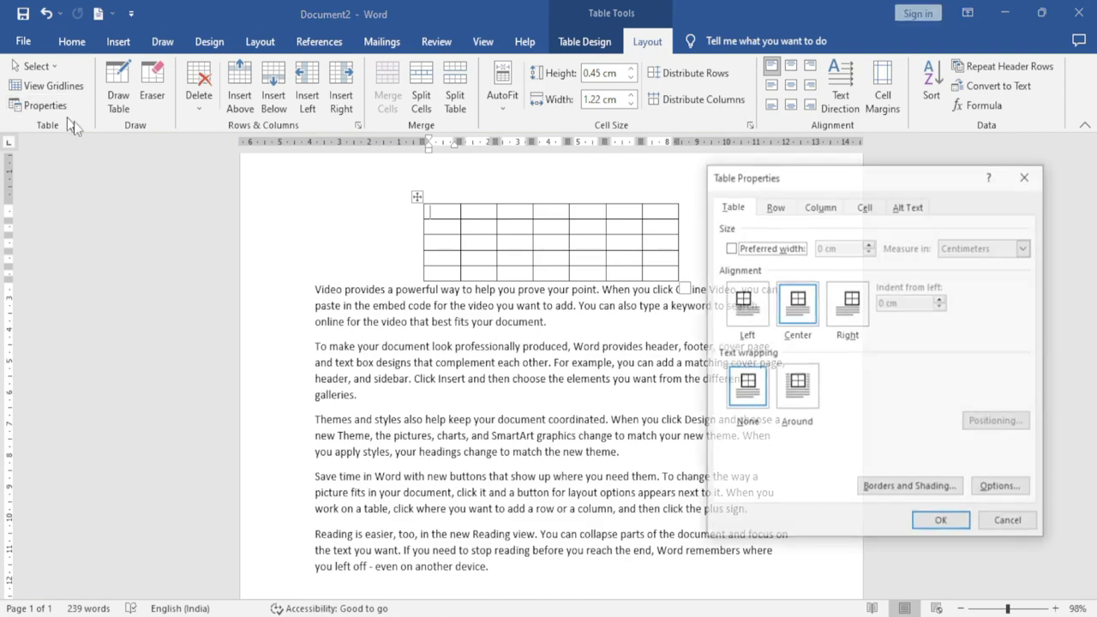
mouse_move(757, 174)
mouse_down()
mouse_move(427, 175)
mouse_move(86, 139)
mouse_up()
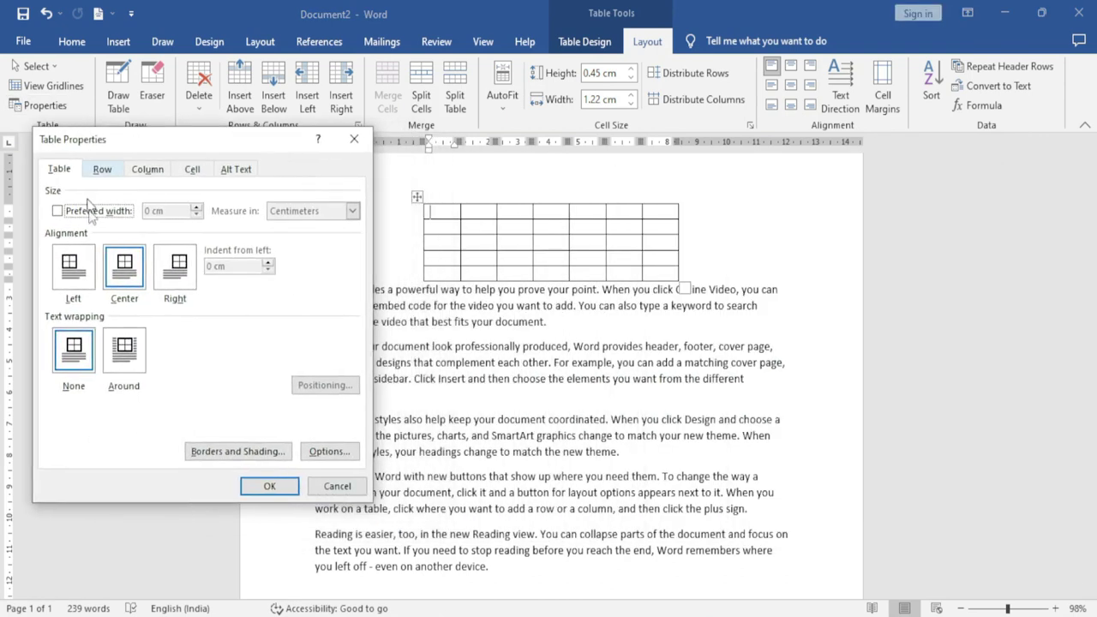
click(126, 356)
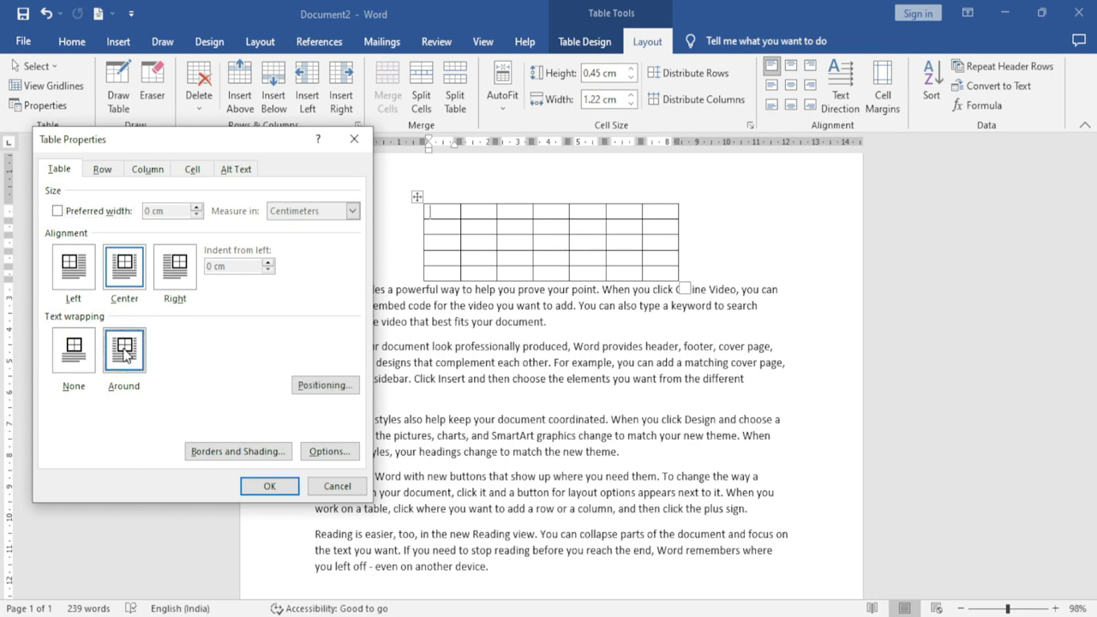
click(270, 487)
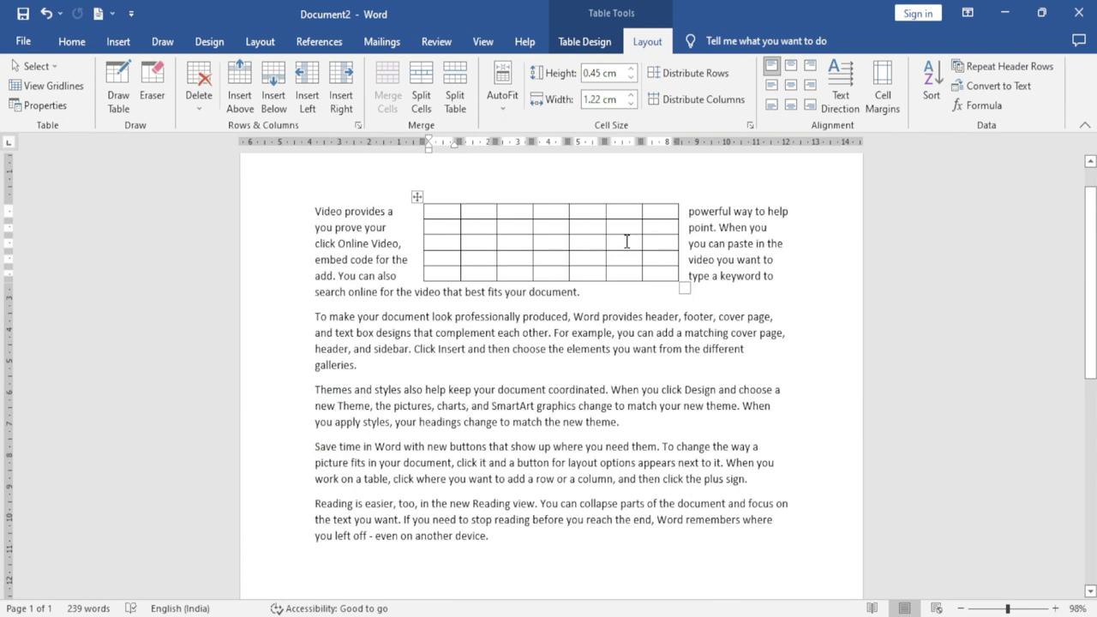
- Raise the specified row height to 0.9 cm
click(39, 105)
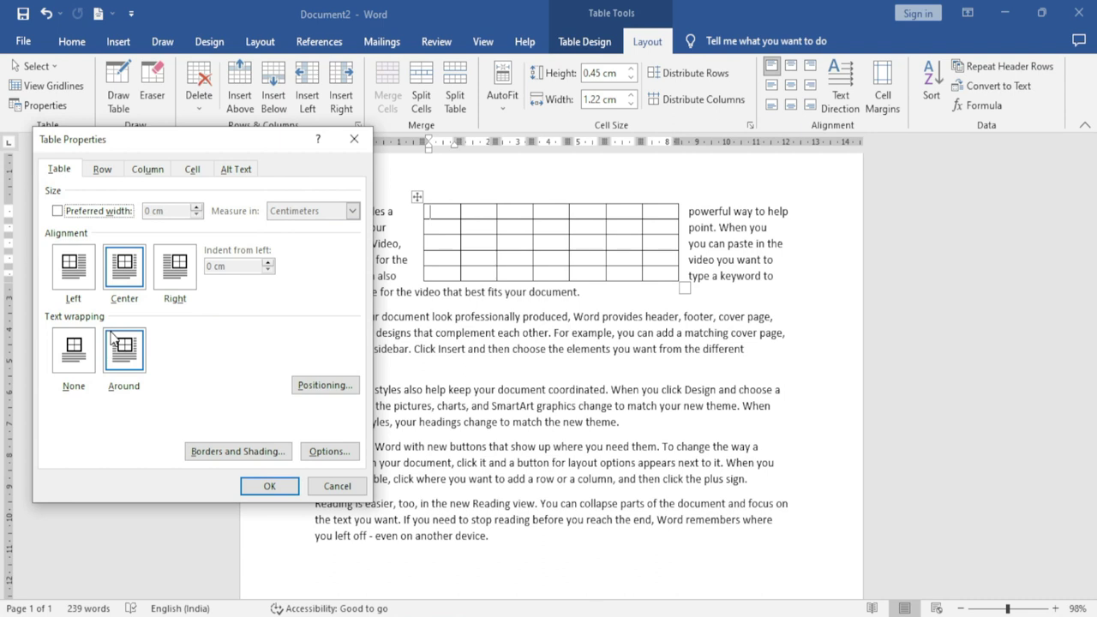
click(114, 170)
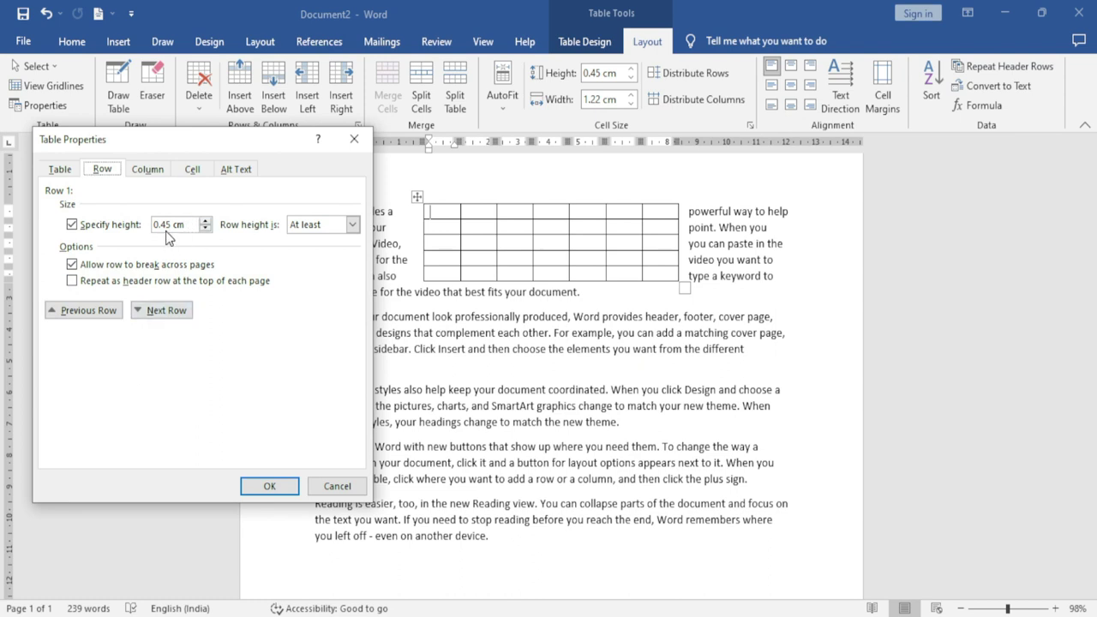
click(205, 221)
click(270, 487)
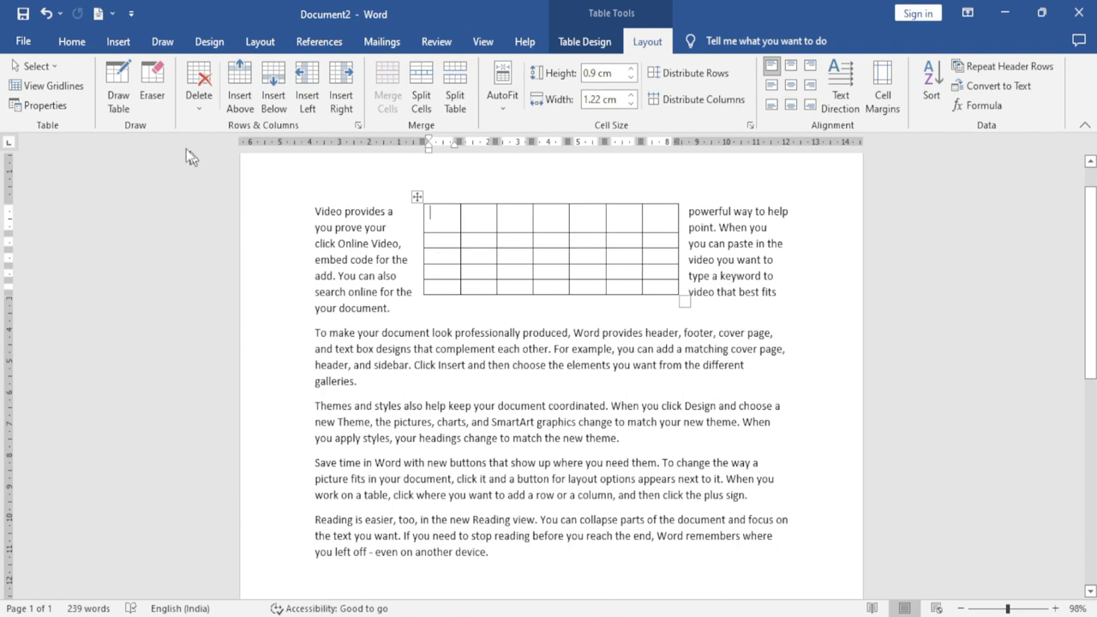
- Increase the column preferred width in Table Properties
click(49, 106)
click(484, 152)
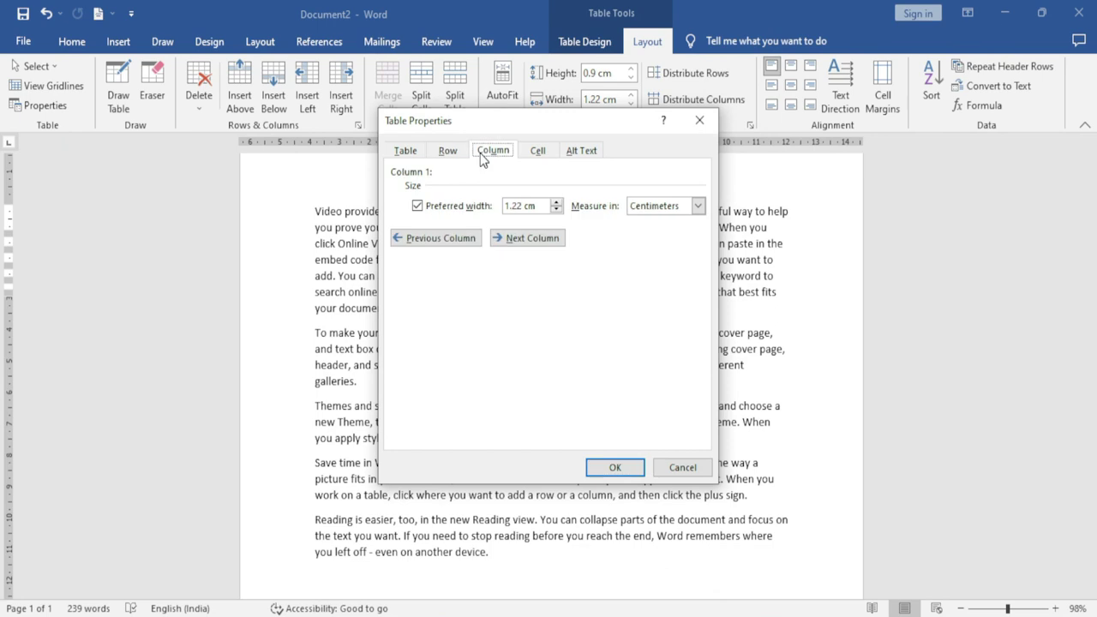
click(557, 202)
click(611, 470)
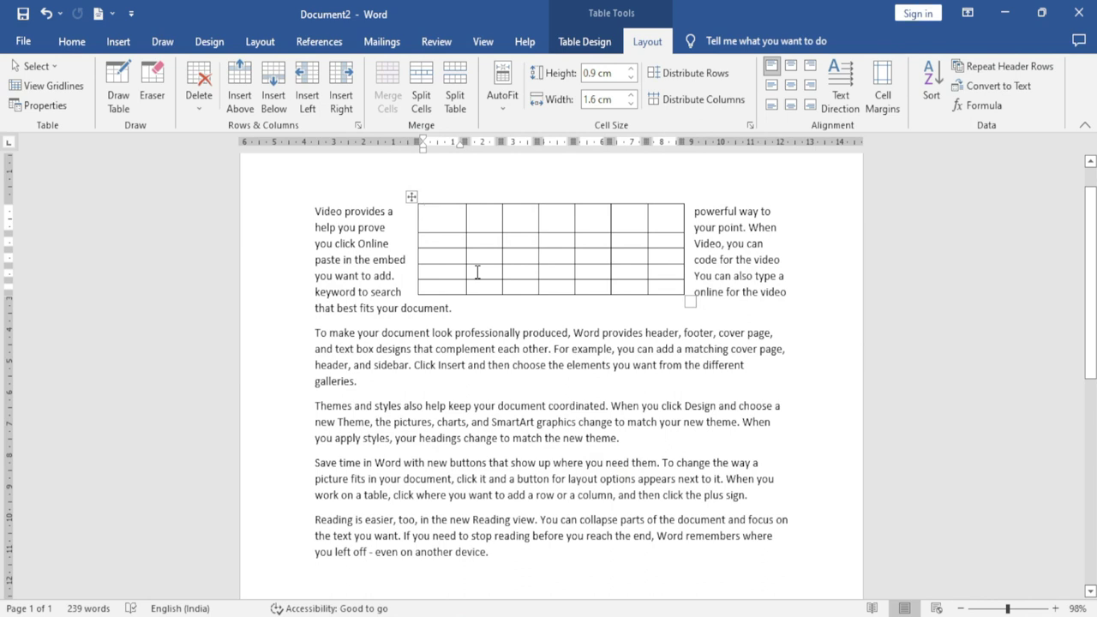
- Increase the cell preferred width to 2.3 cm
click(47, 108)
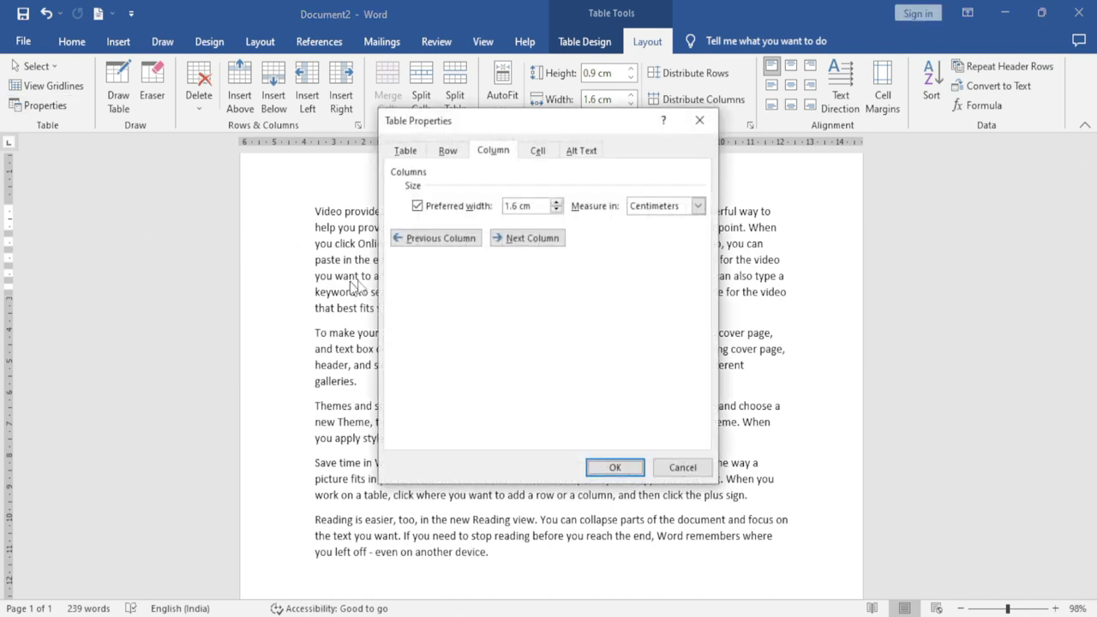
click(538, 152)
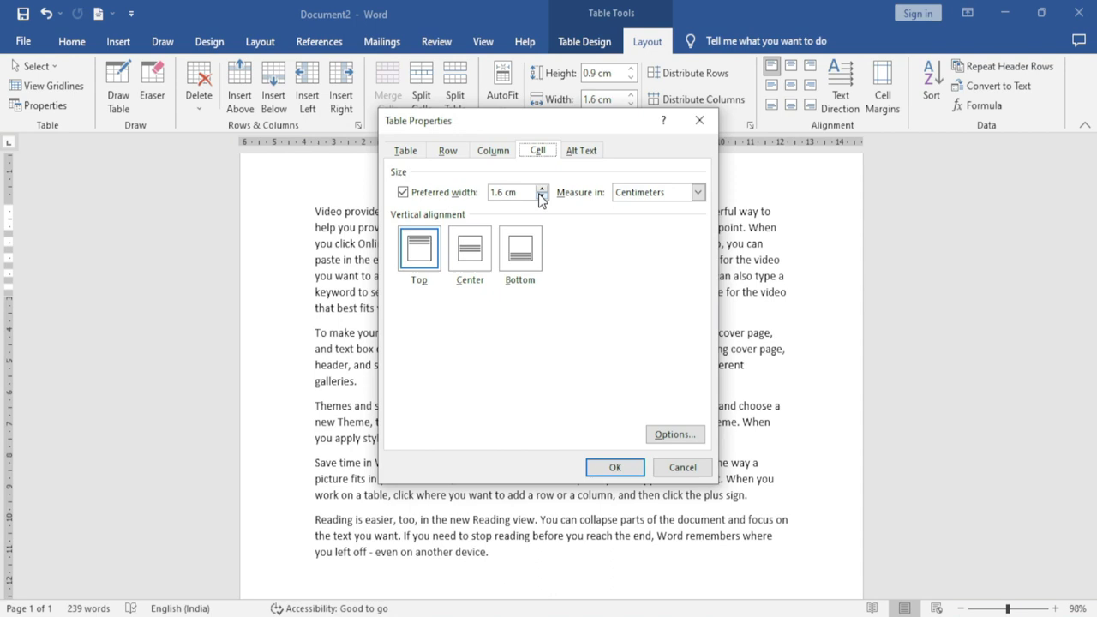
click(541, 189)
click(541, 190)
click(541, 189)
click(541, 189)
click(541, 190)
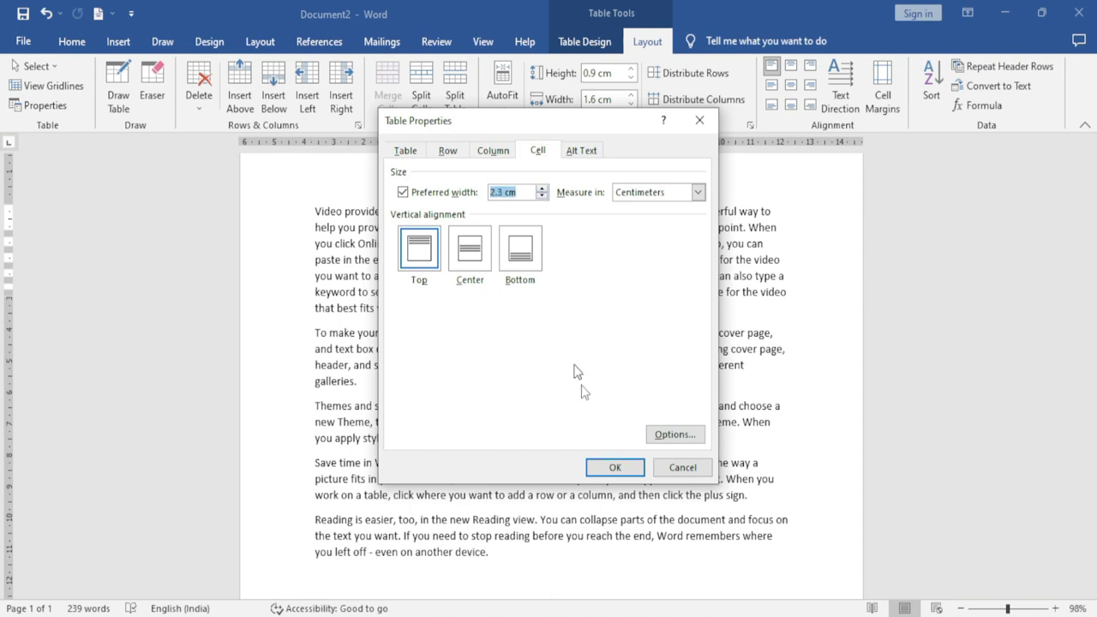
click(614, 467)
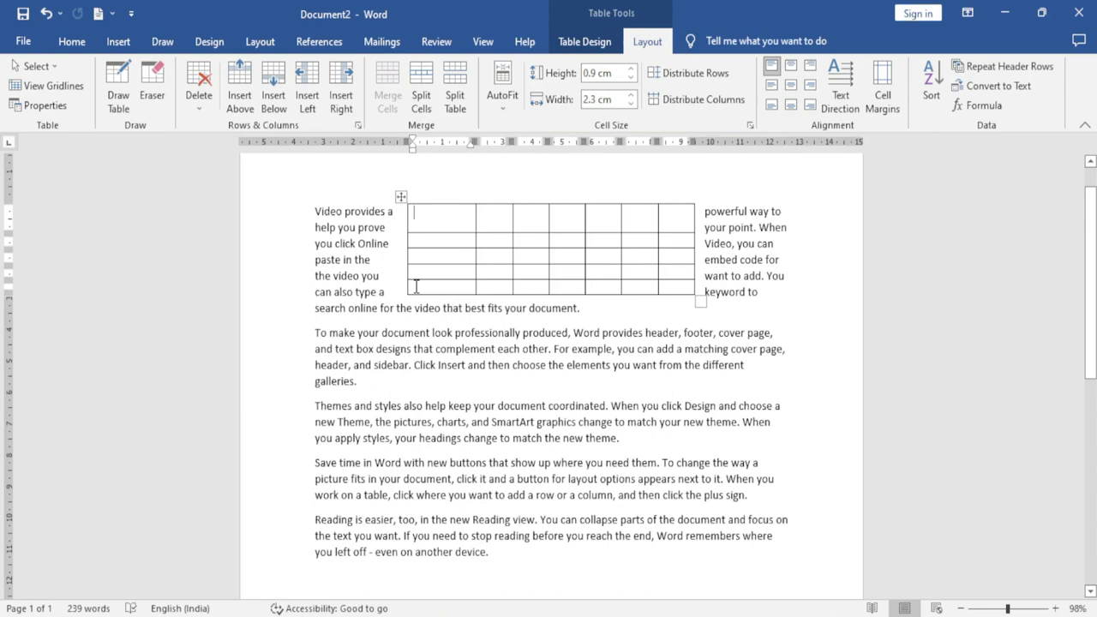
- Draw a table below the text and divide it with several column and row dividers
click(125, 101)
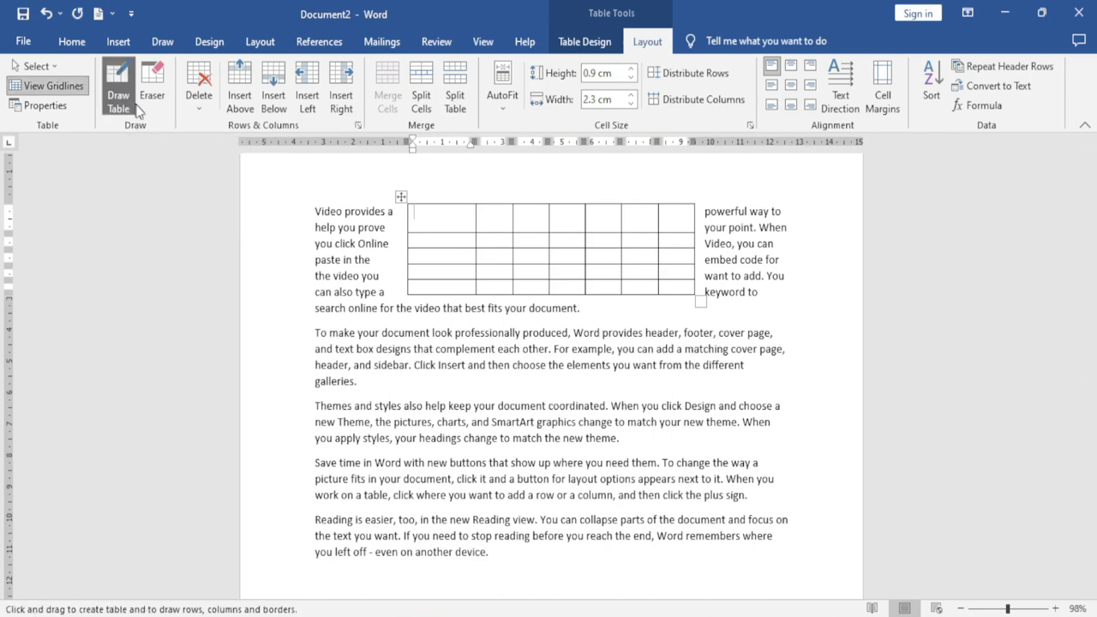
scroll(436, 384, down, 2)
scroll(435, 385, down, 3)
scroll(435, 385, down, 1)
drag(338, 272, 739, 490)
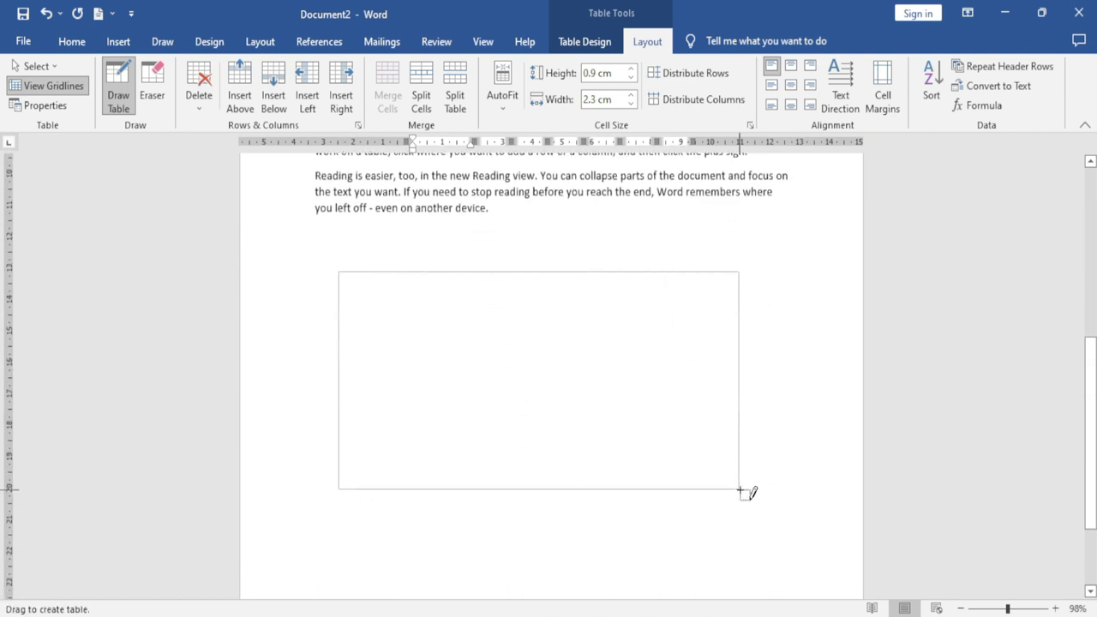
drag(497, 274, 500, 378)
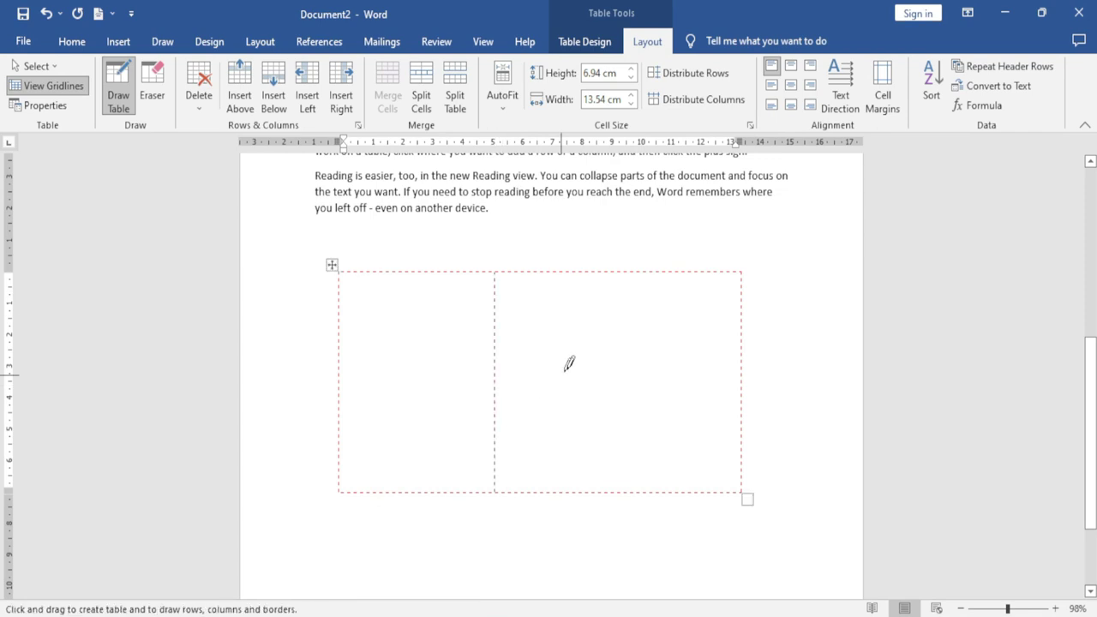
drag(600, 274, 603, 390)
drag(357, 364, 739, 365)
drag(423, 275, 424, 363)
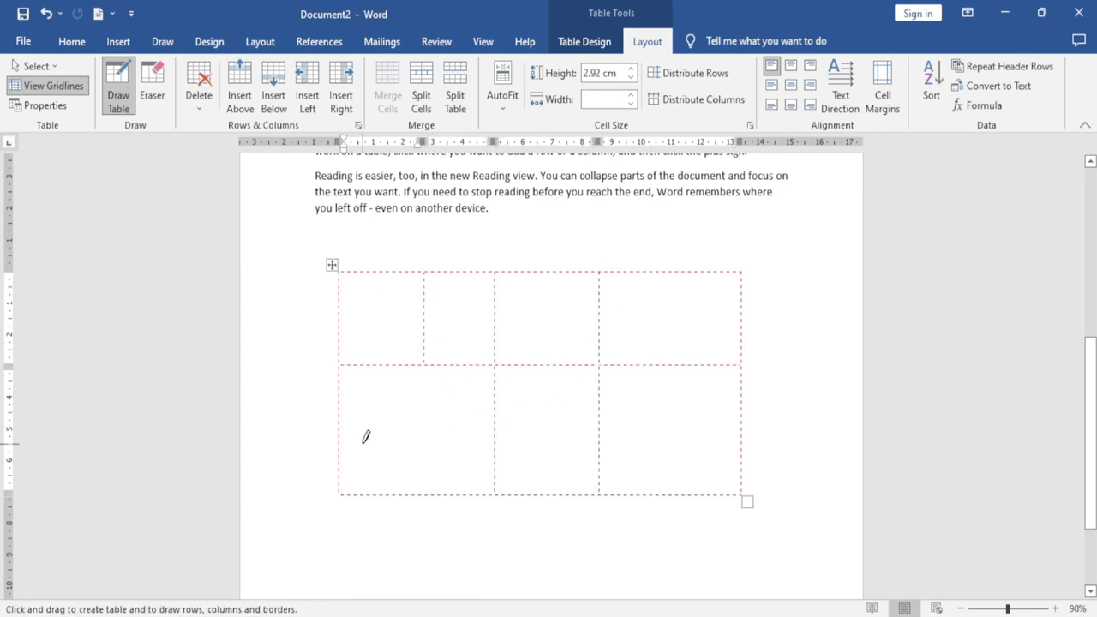
drag(354, 429, 452, 431)
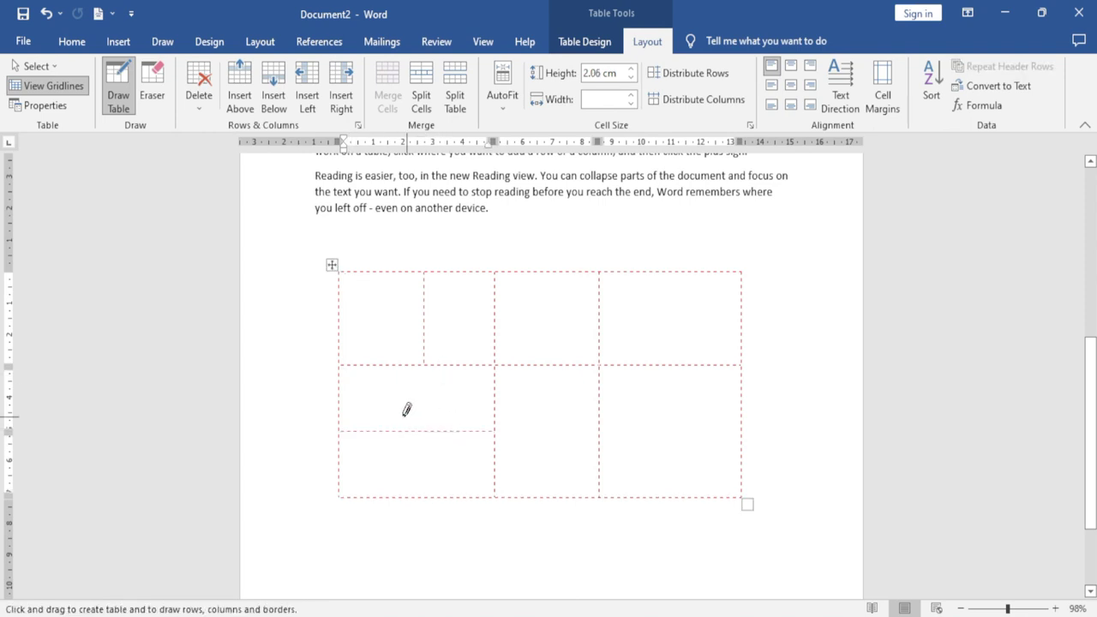
- Erase the extra partitions, leaving two side-by-side cells 4.14 cm tall
click(163, 81)
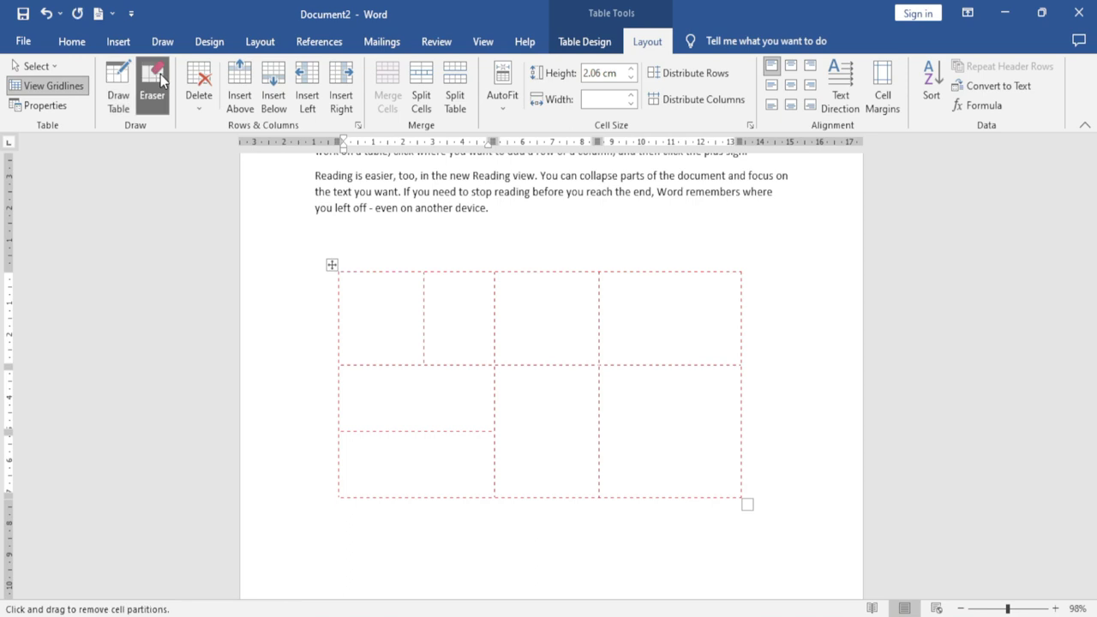
drag(800, 241, 641, 523)
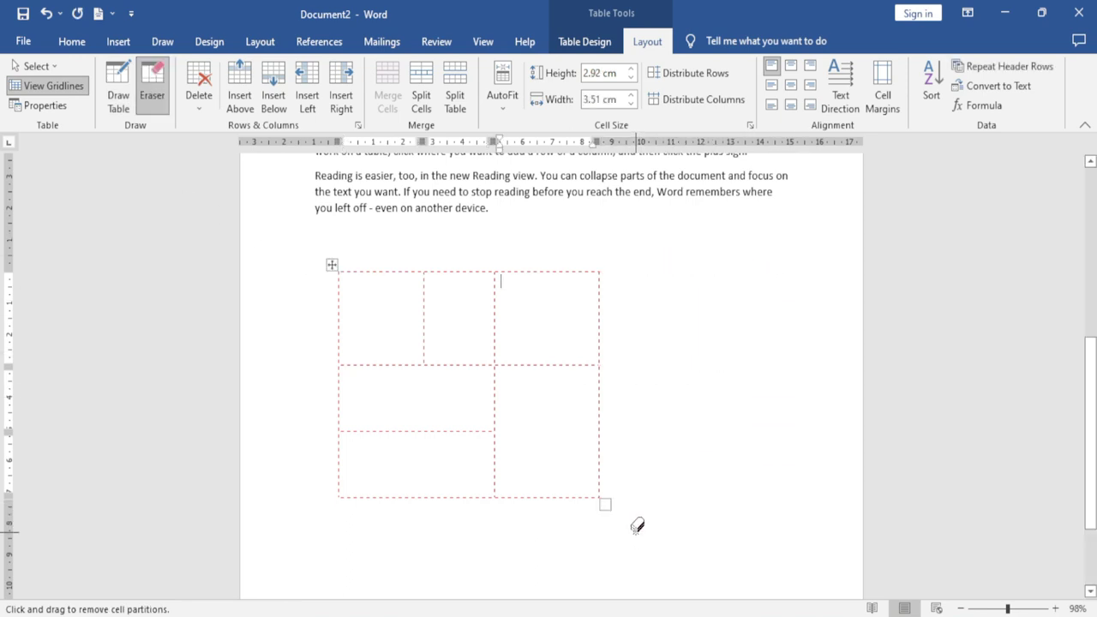
drag(284, 251, 623, 304)
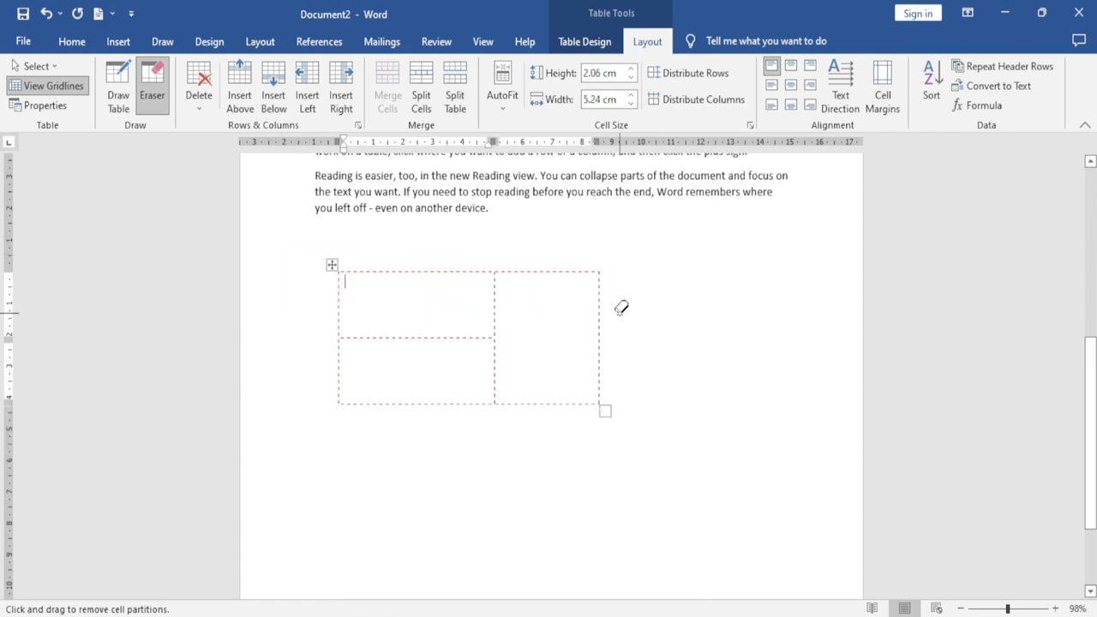
click(445, 338)
key(Escape)
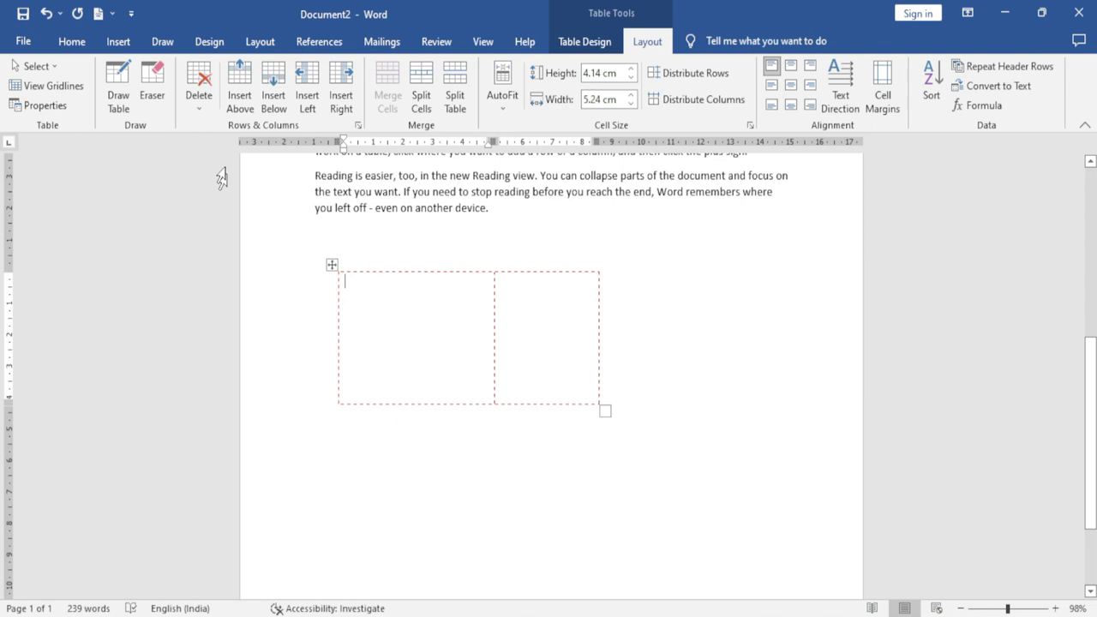
- Delete the first cell of the wrapped table, shifting the remaining cells left
click(166, 91)
scroll(305, 273, up, 3)
scroll(305, 273, up, 3)
scroll(306, 273, up, 3)
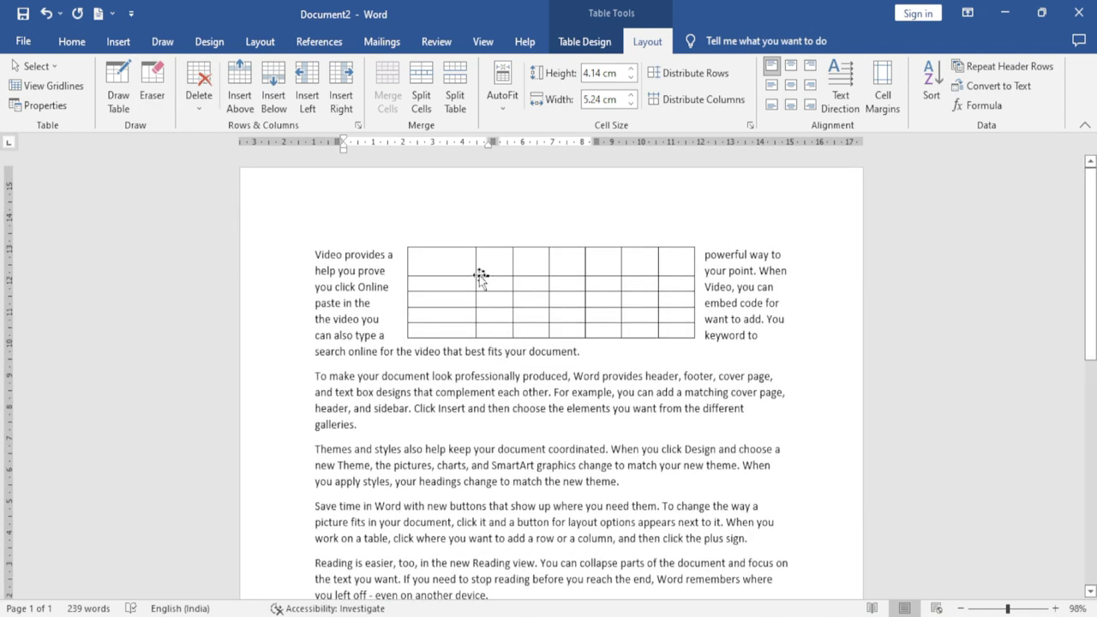
click(448, 263)
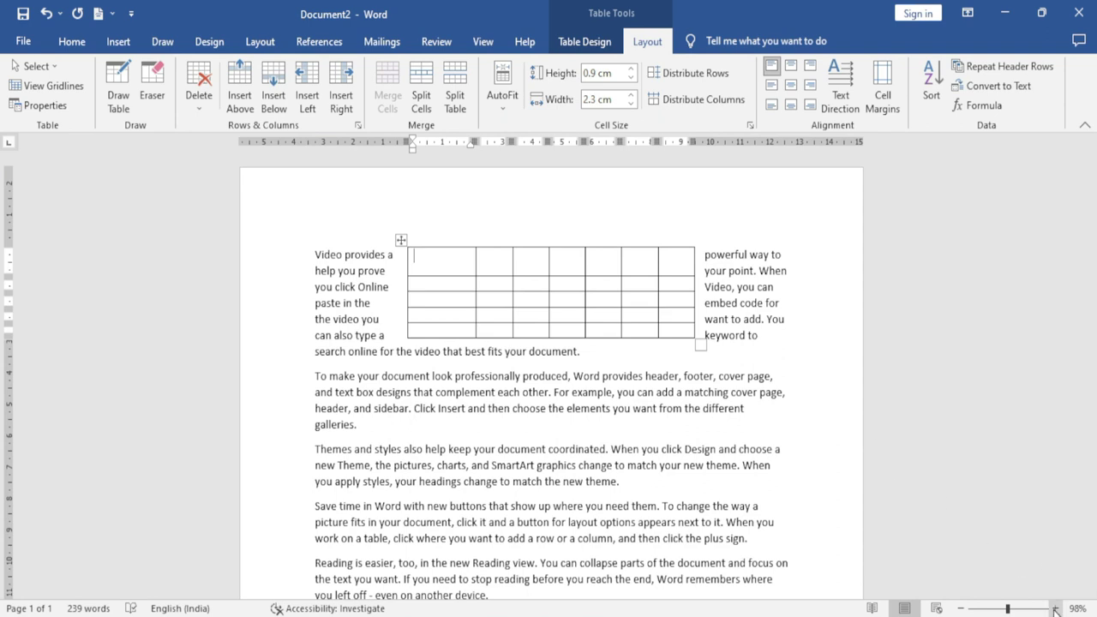
ctrl+scroll(625, 454, up, 5)
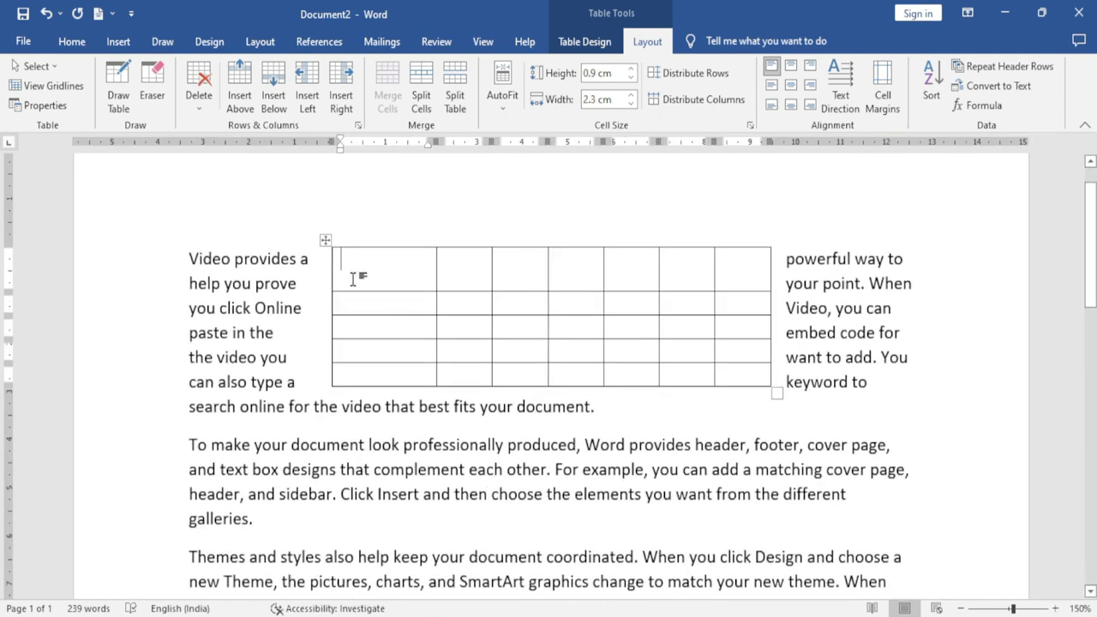
click(200, 107)
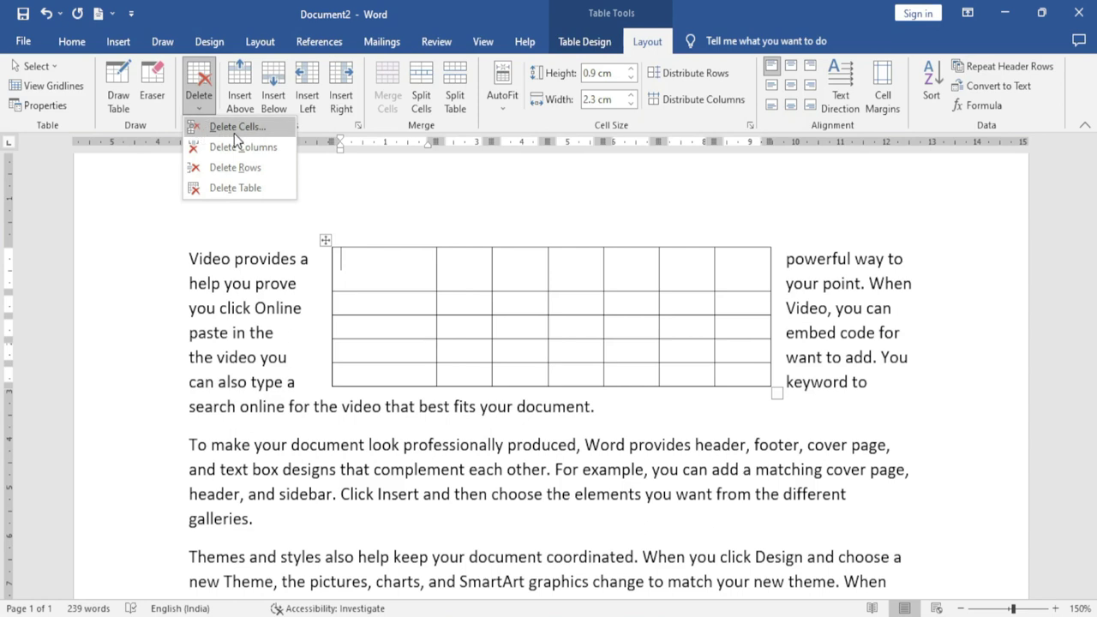
click(234, 134)
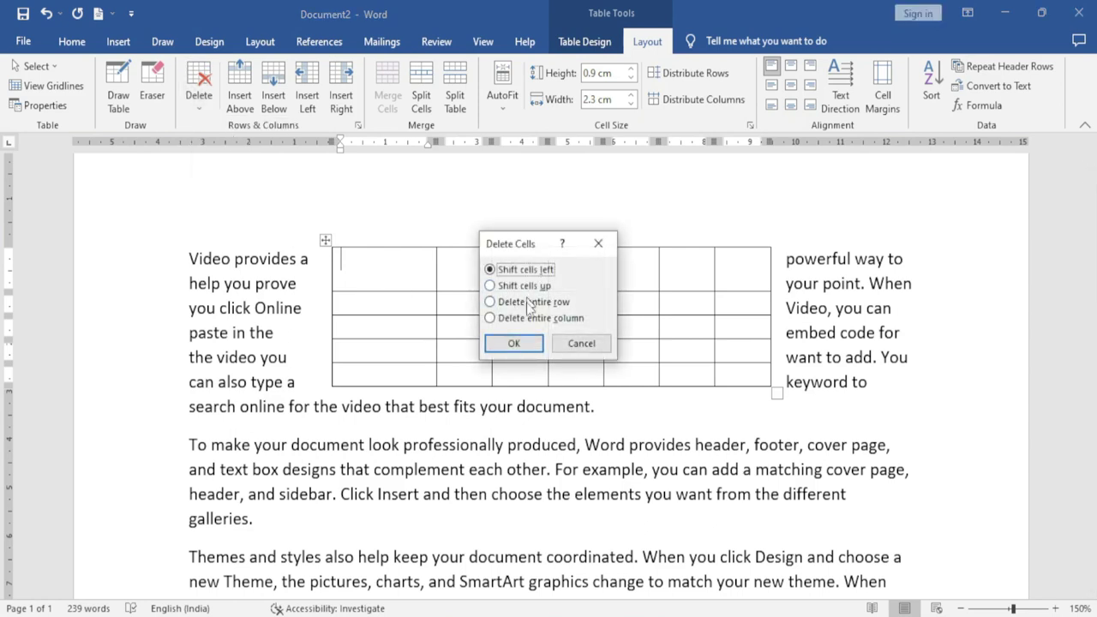
click(514, 343)
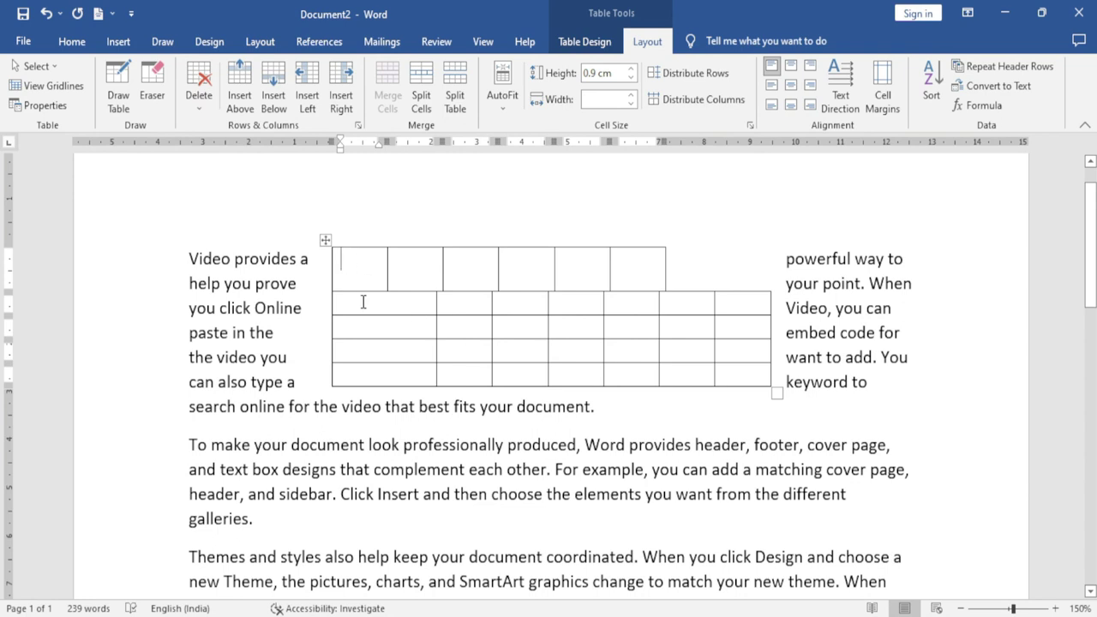
- Delete a column and two rows, then delete the whole table
click(197, 106)
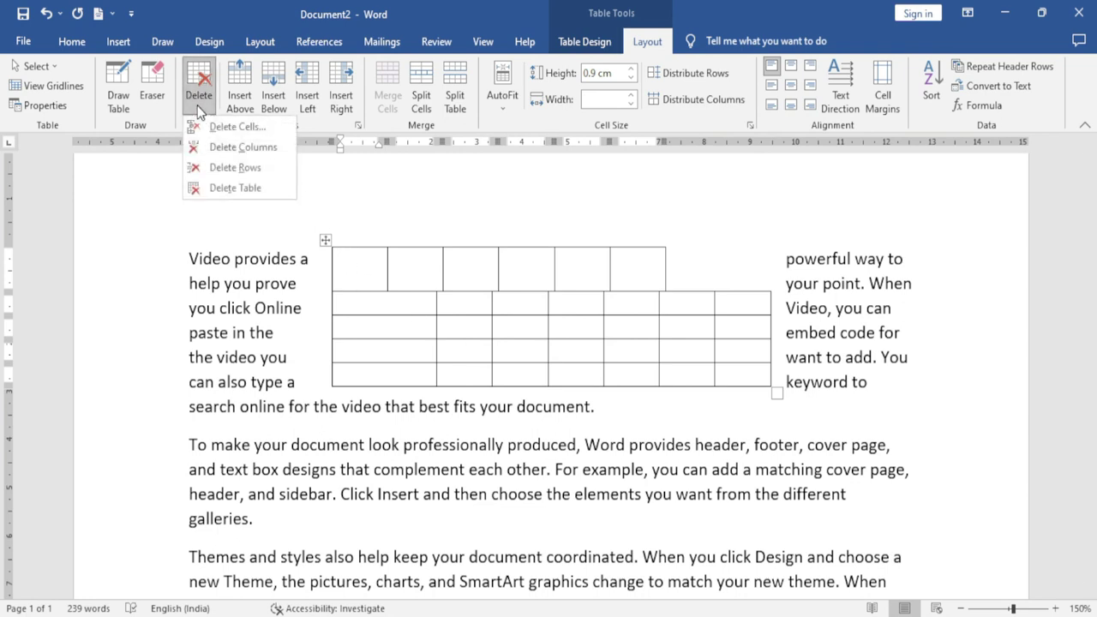
click(256, 149)
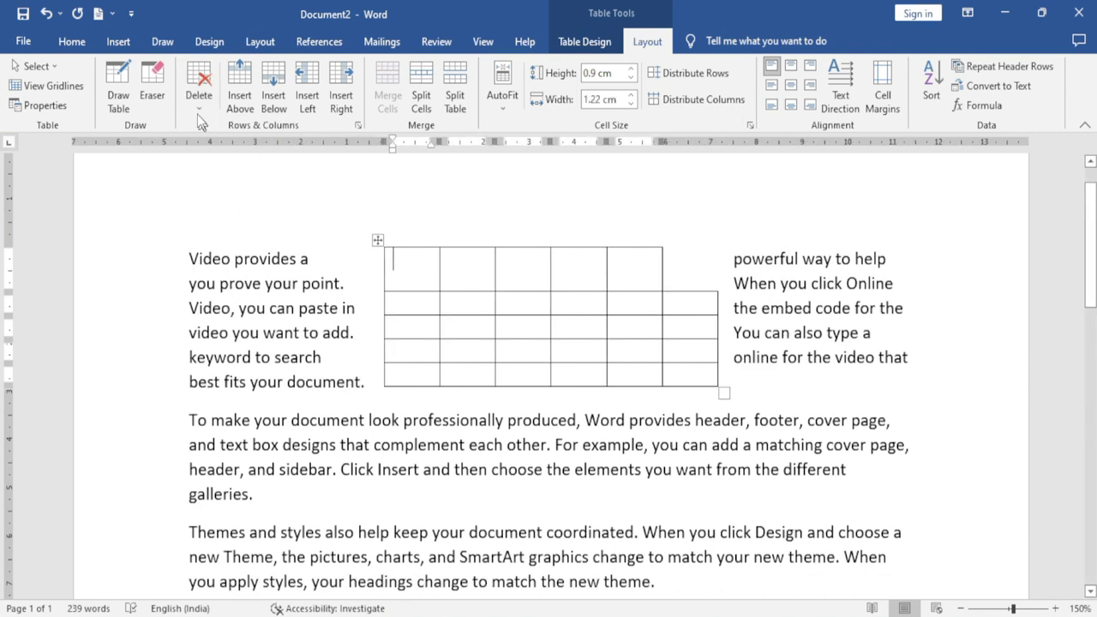
click(197, 114)
click(246, 168)
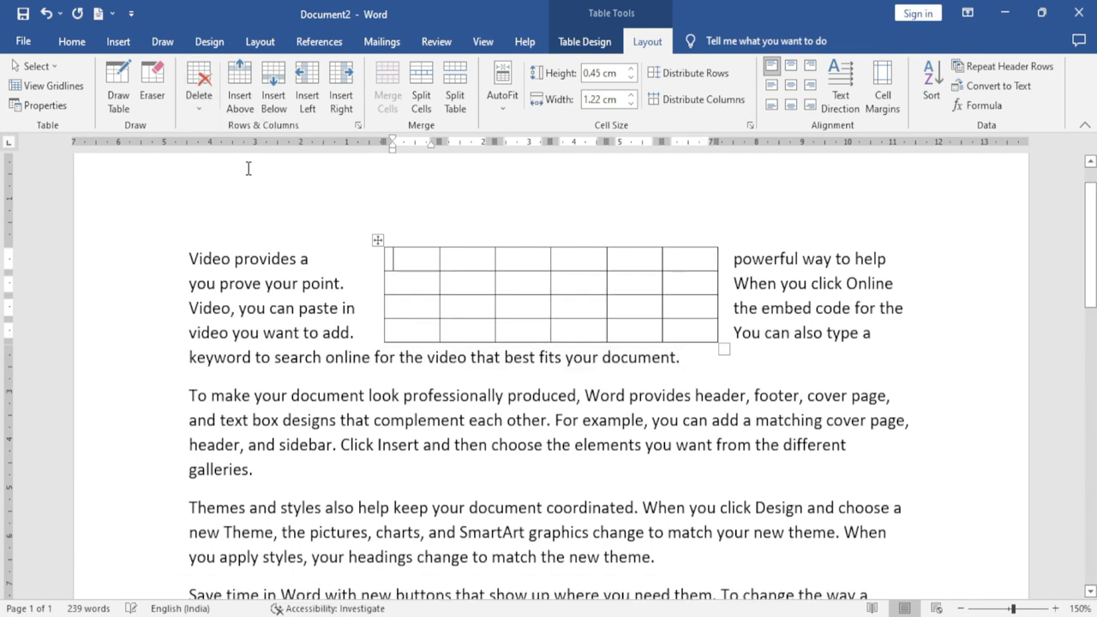
click(198, 103)
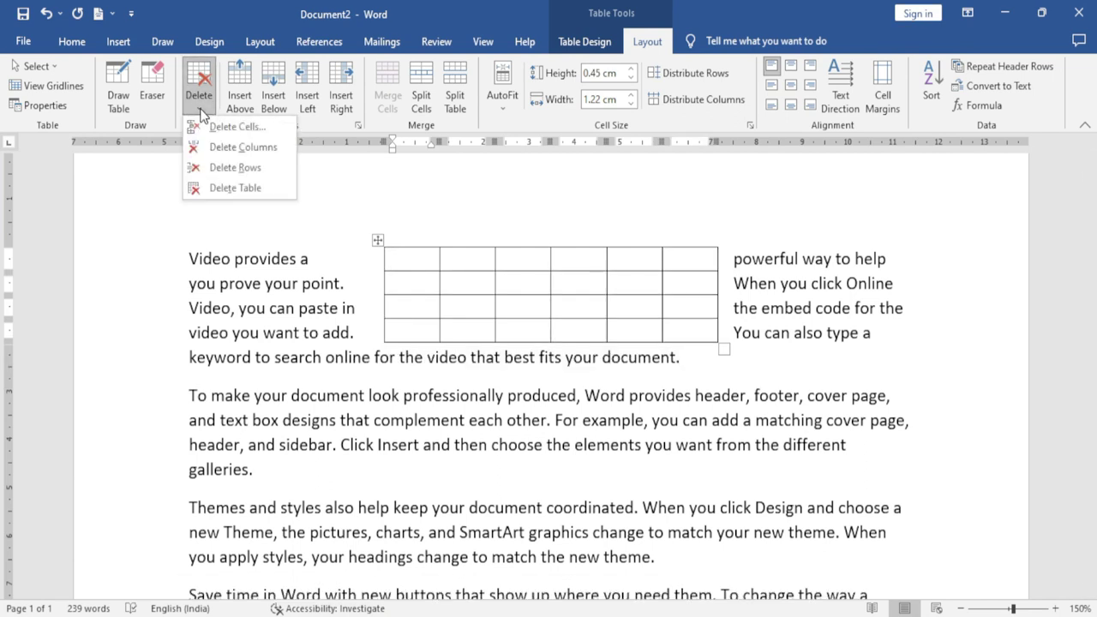
click(246, 188)
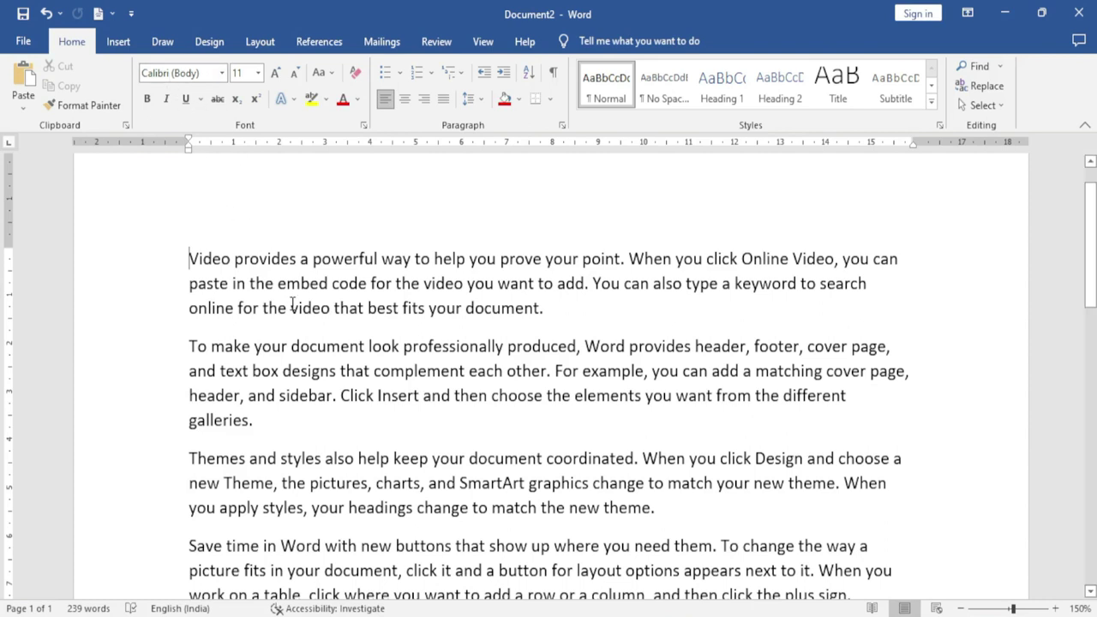
- Clear all the document text and insert an empty 7-column, 5-row table
key(ctrl+a)
key(Delete)
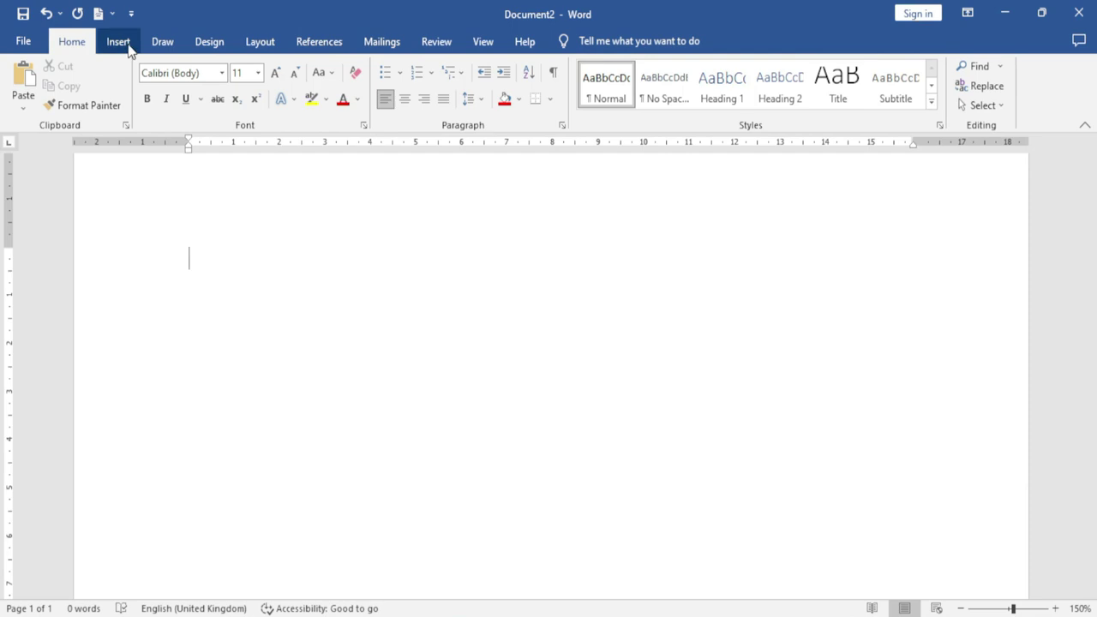
click(127, 44)
click(113, 86)
click(212, 210)
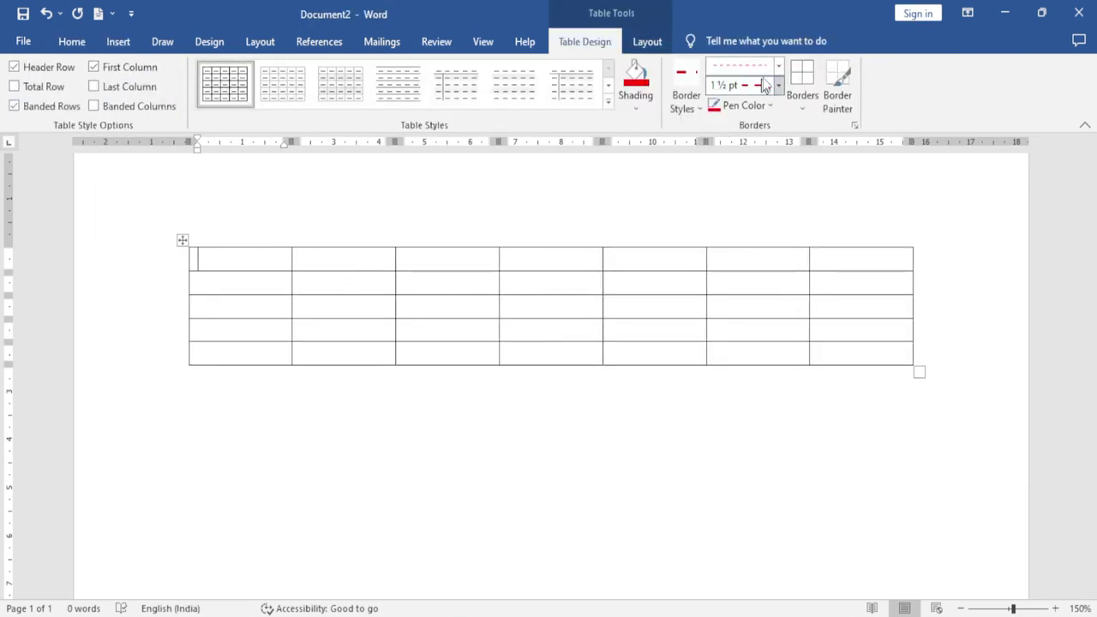
click(655, 42)
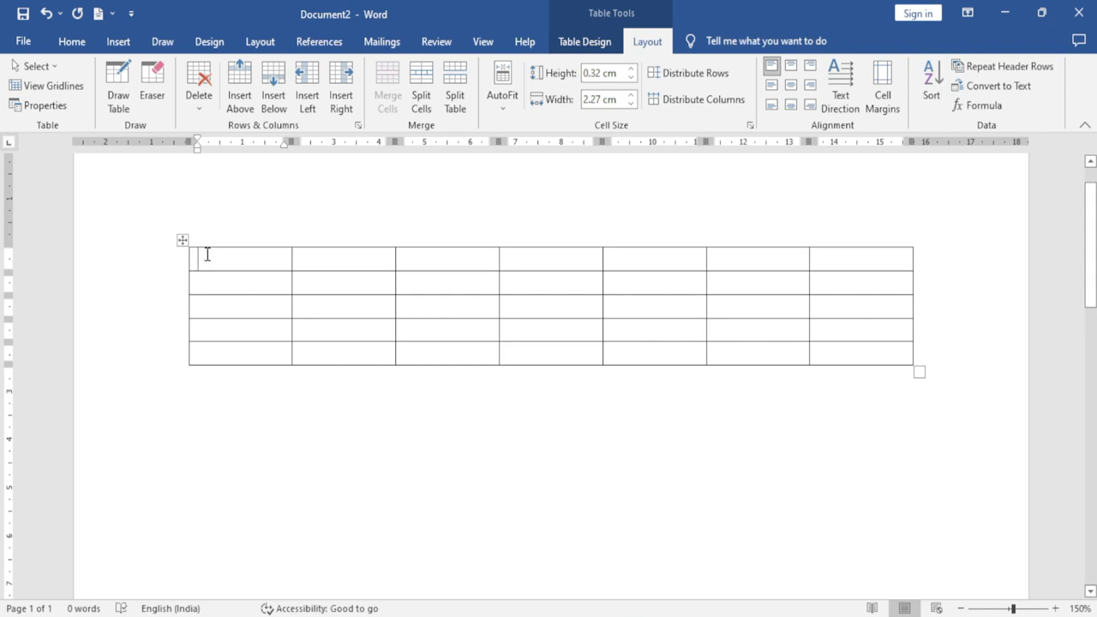
- Insert two rows at the top and two columns at the left, giving 9 columns and 7 rows
click(243, 93)
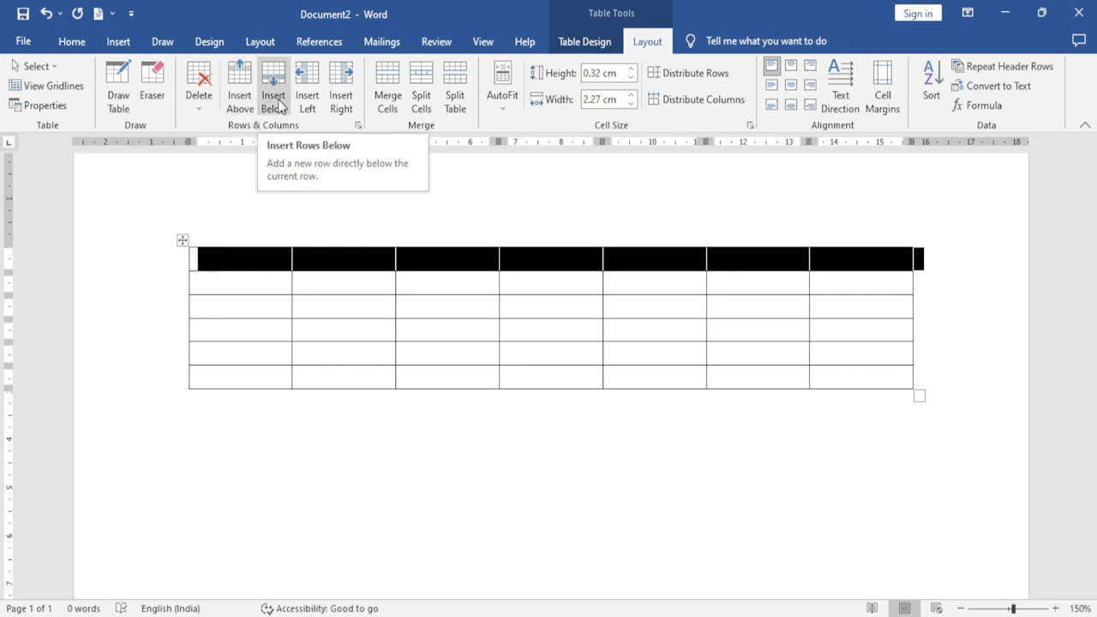
click(275, 99)
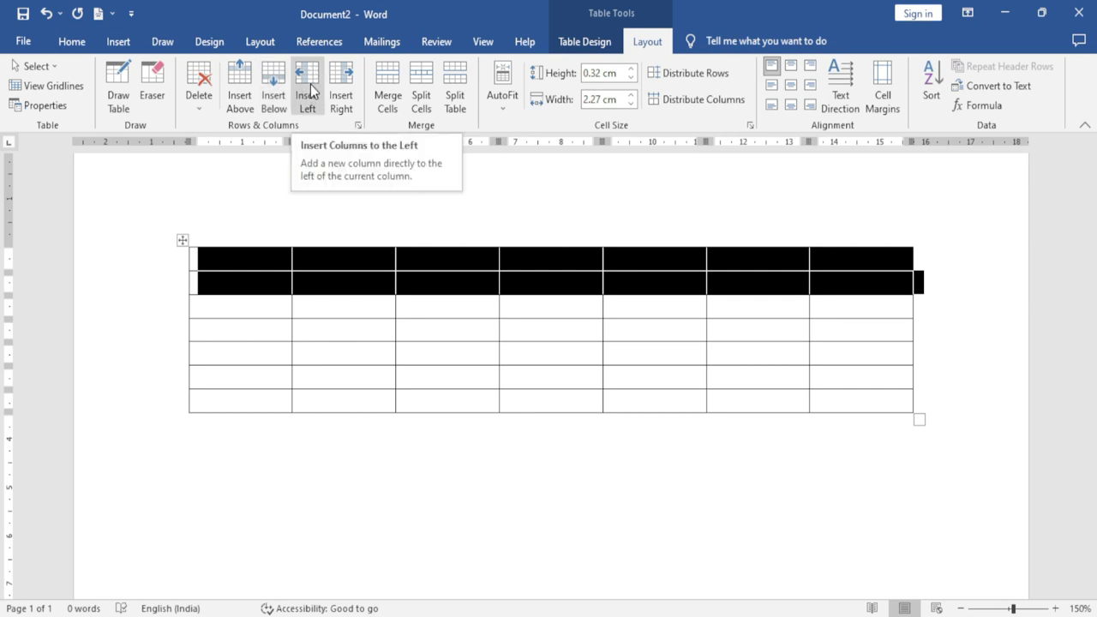
click(219, 262)
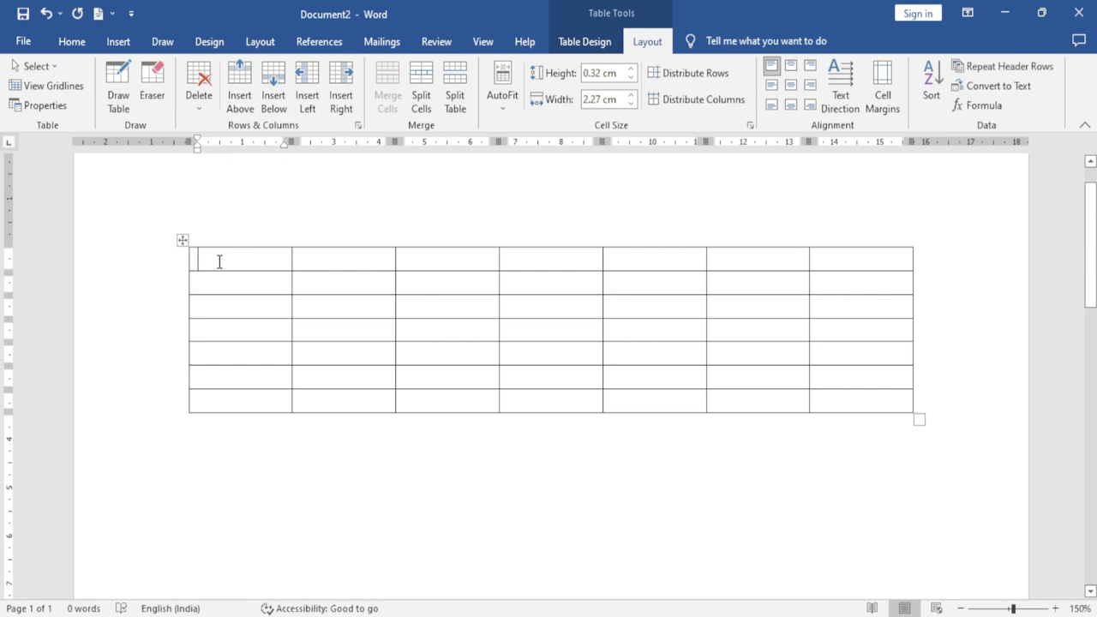
click(306, 93)
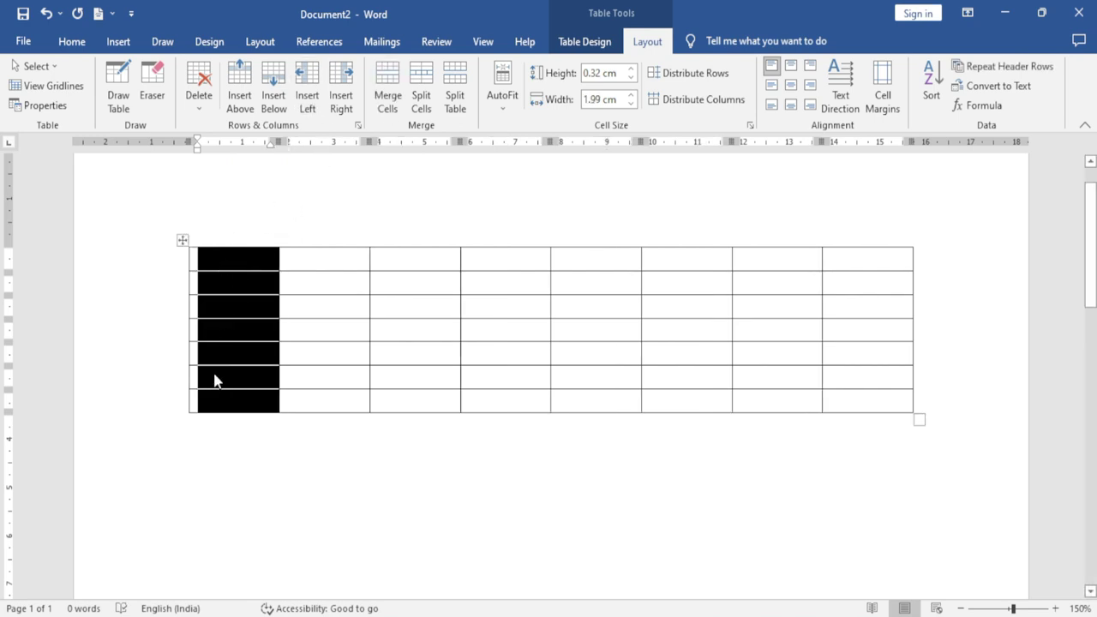
click(360, 334)
click(252, 259)
click(341, 96)
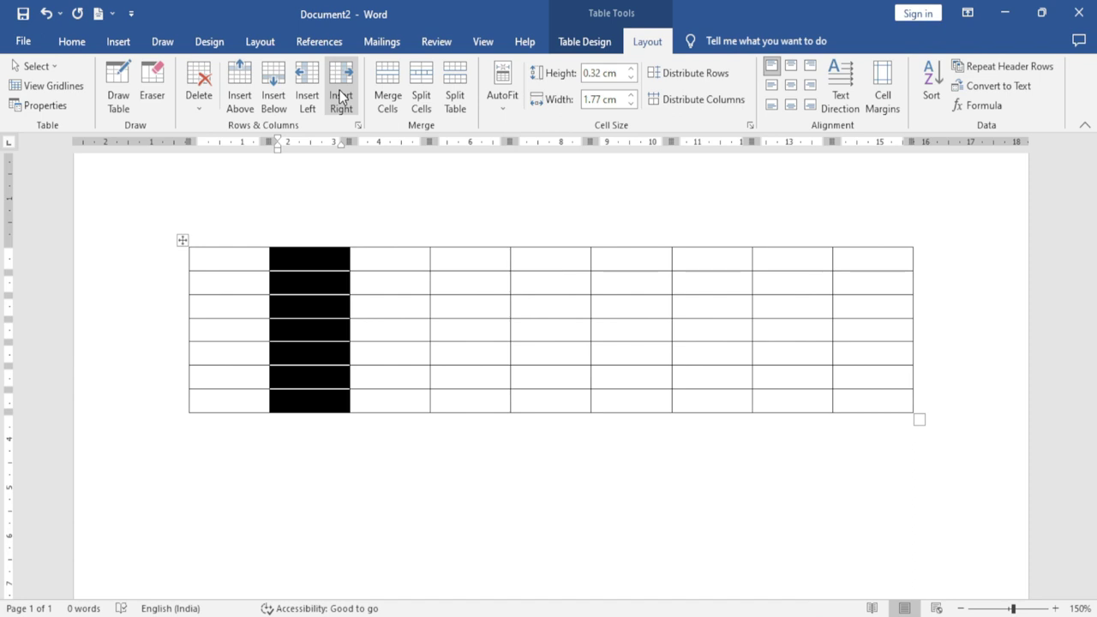
click(358, 261)
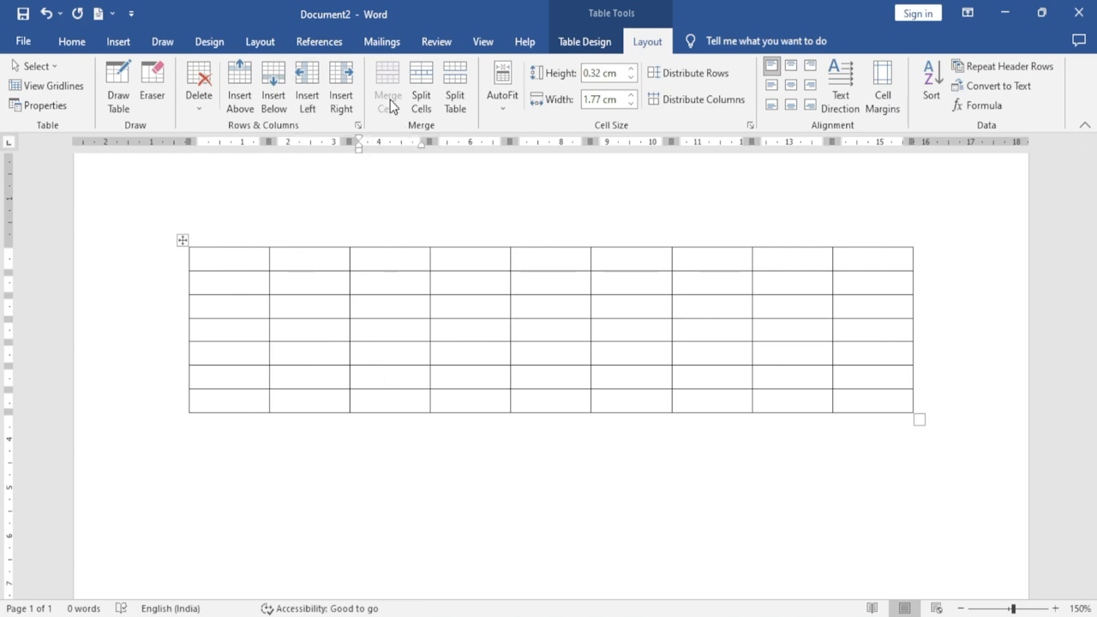
- Merge the top-row cells in columns 2 through 6 into a single wide cell
key(Down)
key(Down)
key(Down)
drag(310, 263, 649, 260)
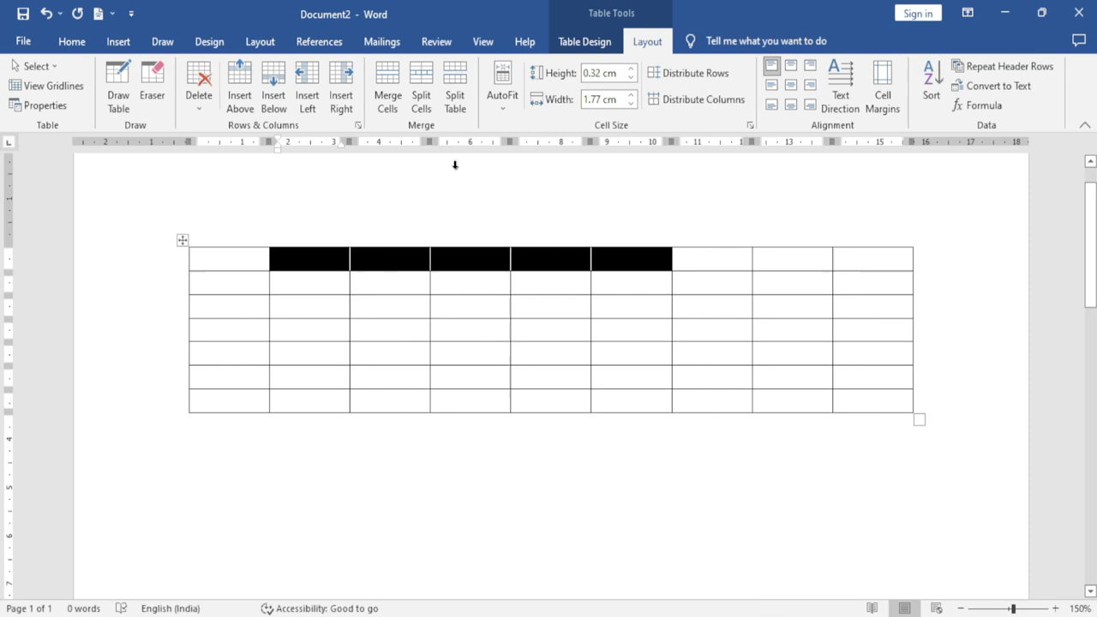
click(389, 101)
click(404, 334)
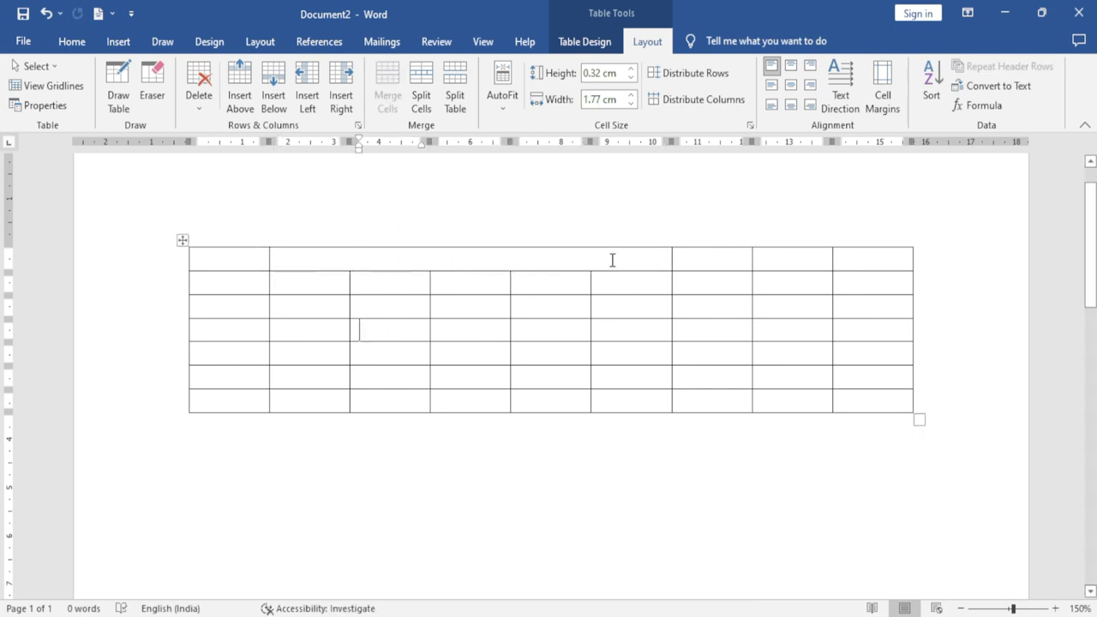
click(431, 260)
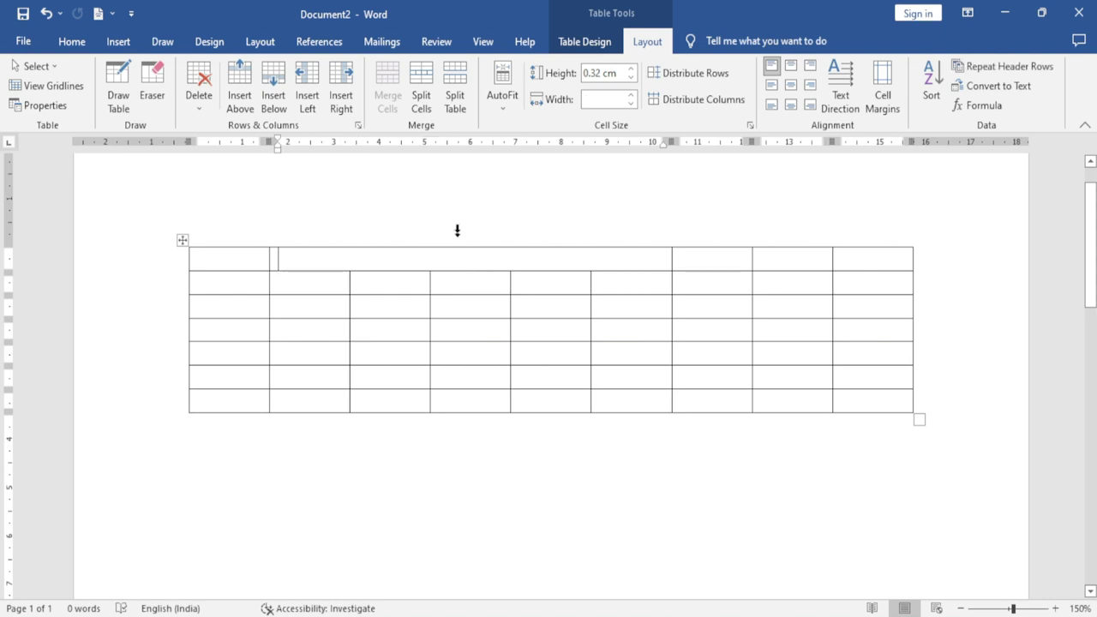
- Split the merged top cell into two and add empty lines above the table
click(420, 90)
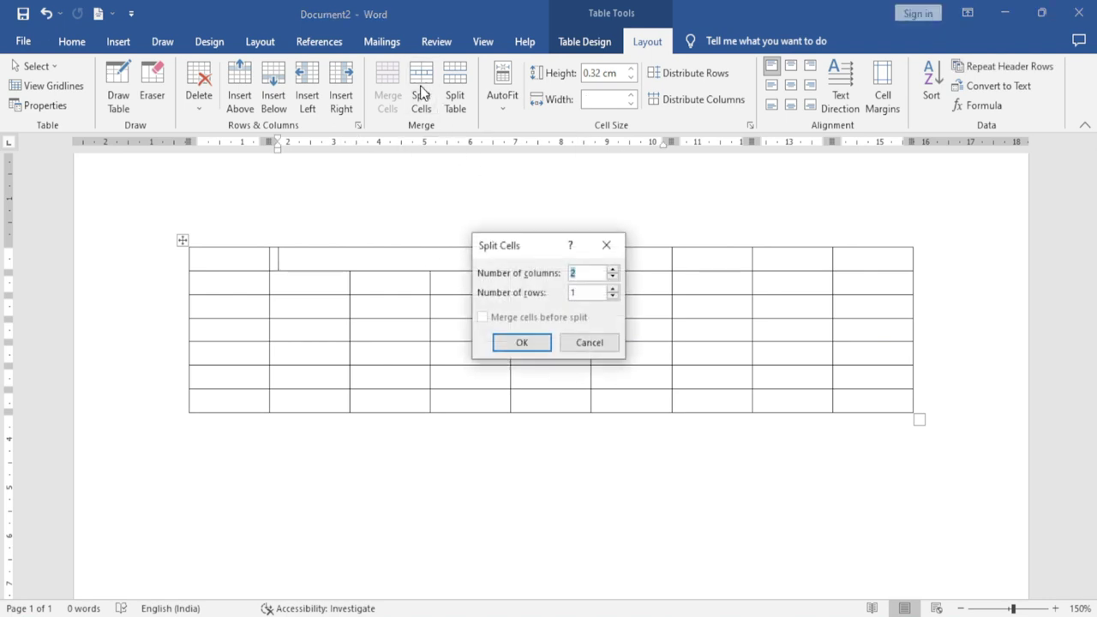
click(521, 343)
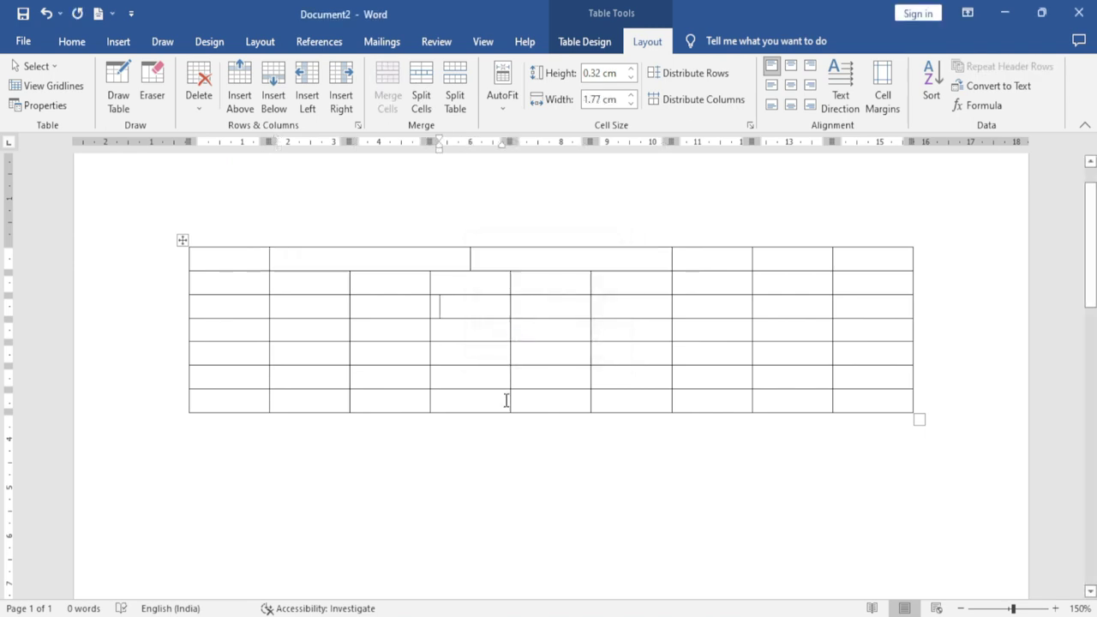
click(467, 259)
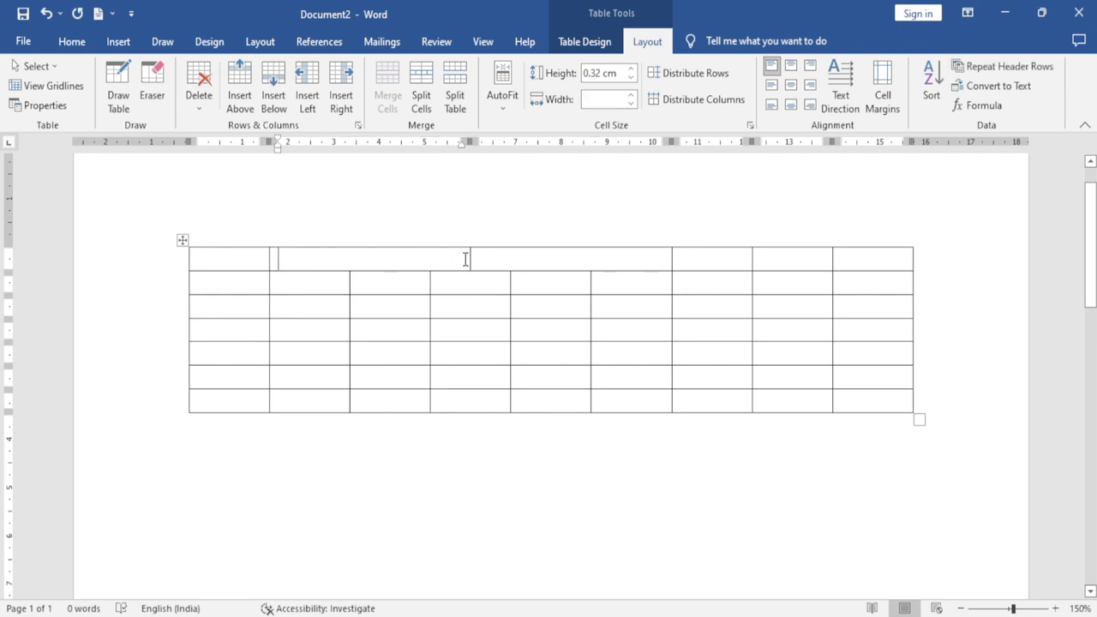
click(457, 101)
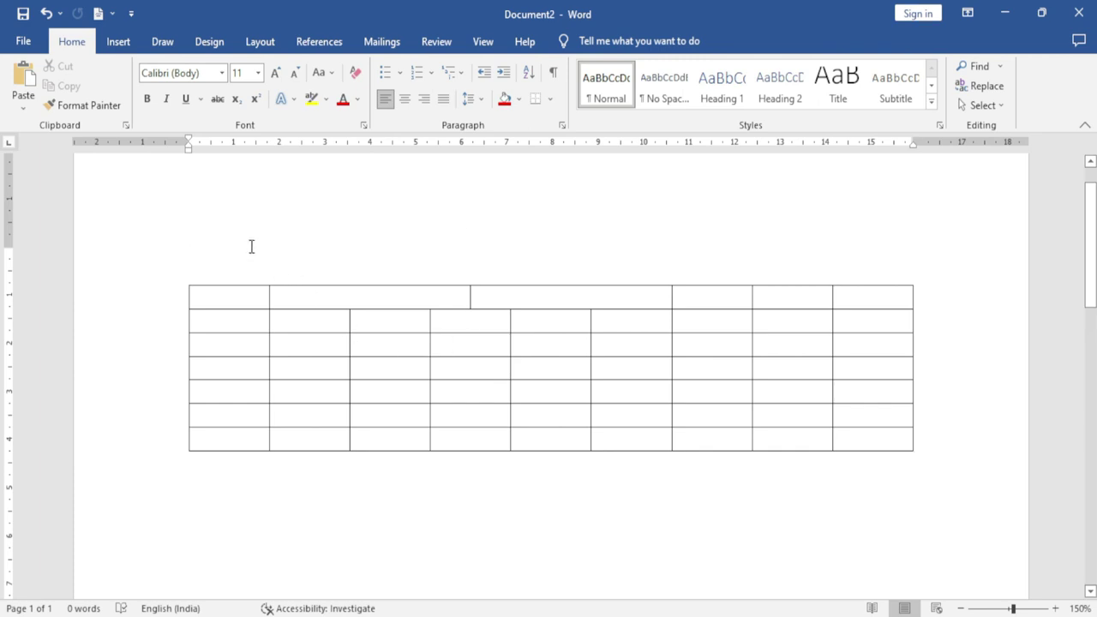
key(Return)
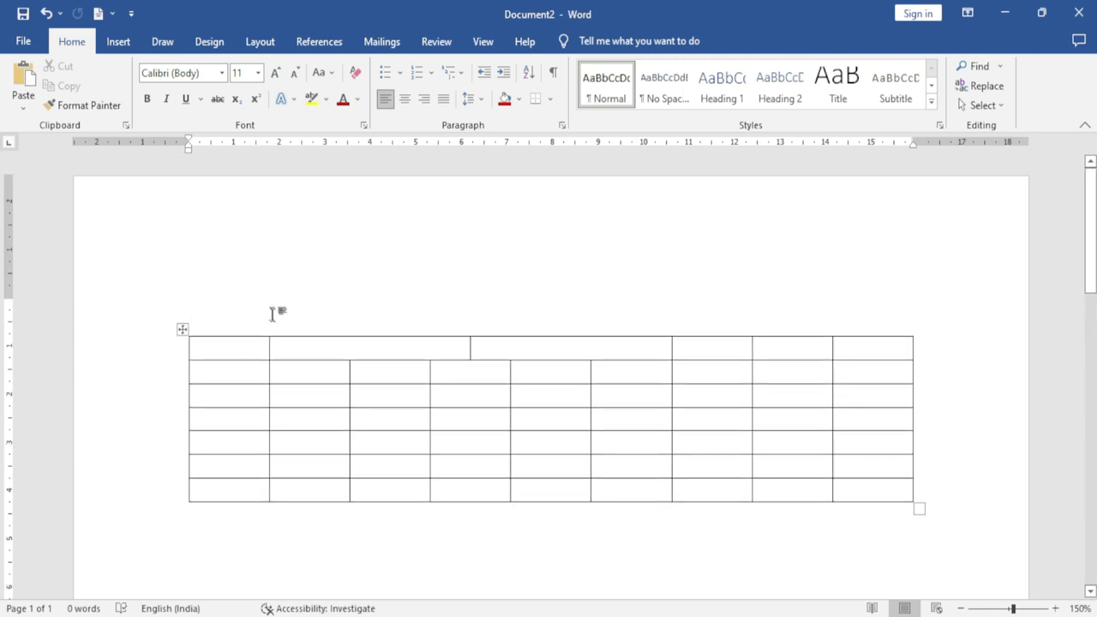
click(241, 390)
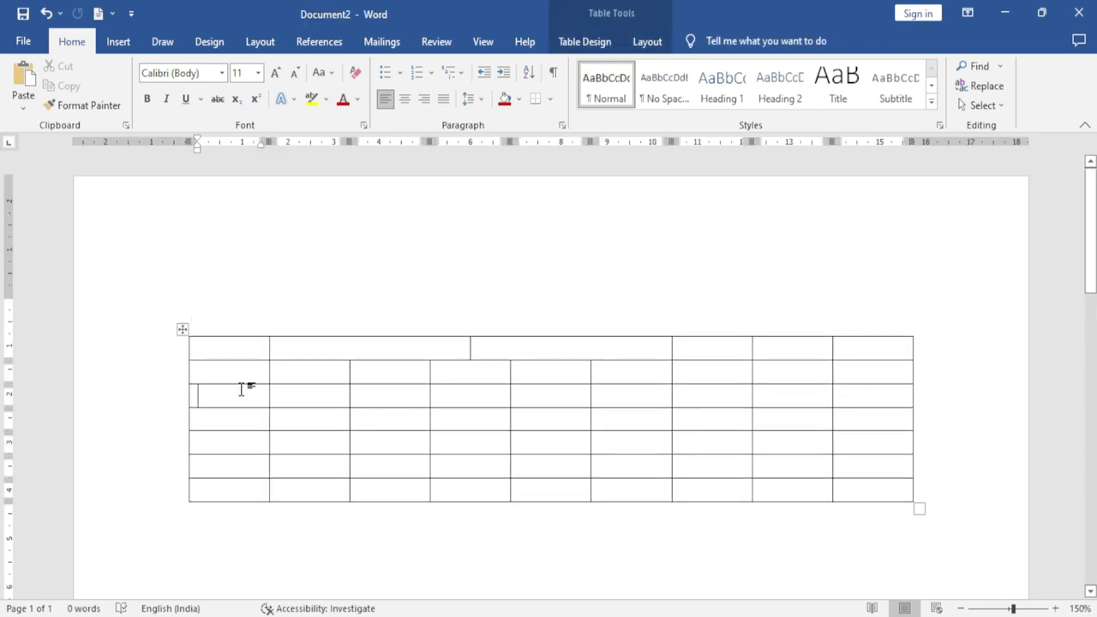
click(225, 349)
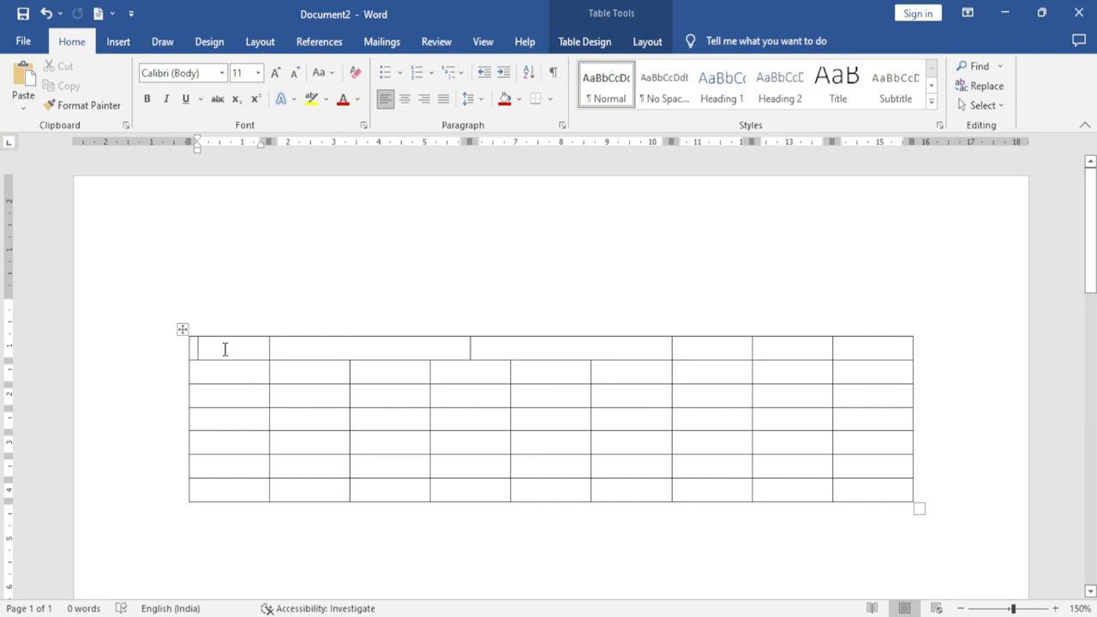
click(646, 43)
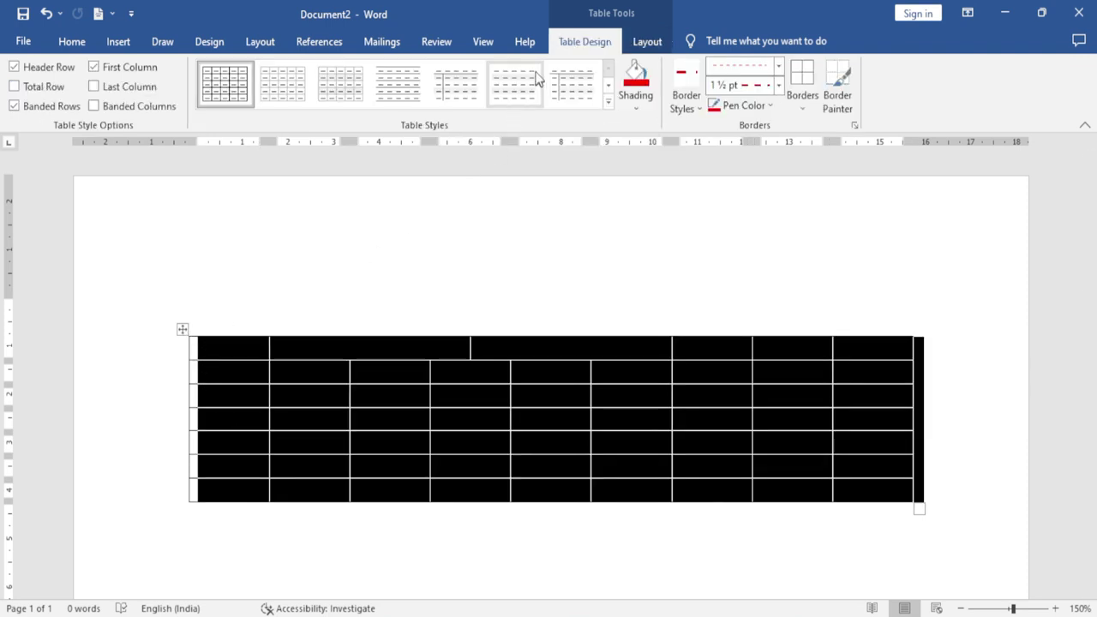
- AutoFit the table to its contents
click(644, 43)
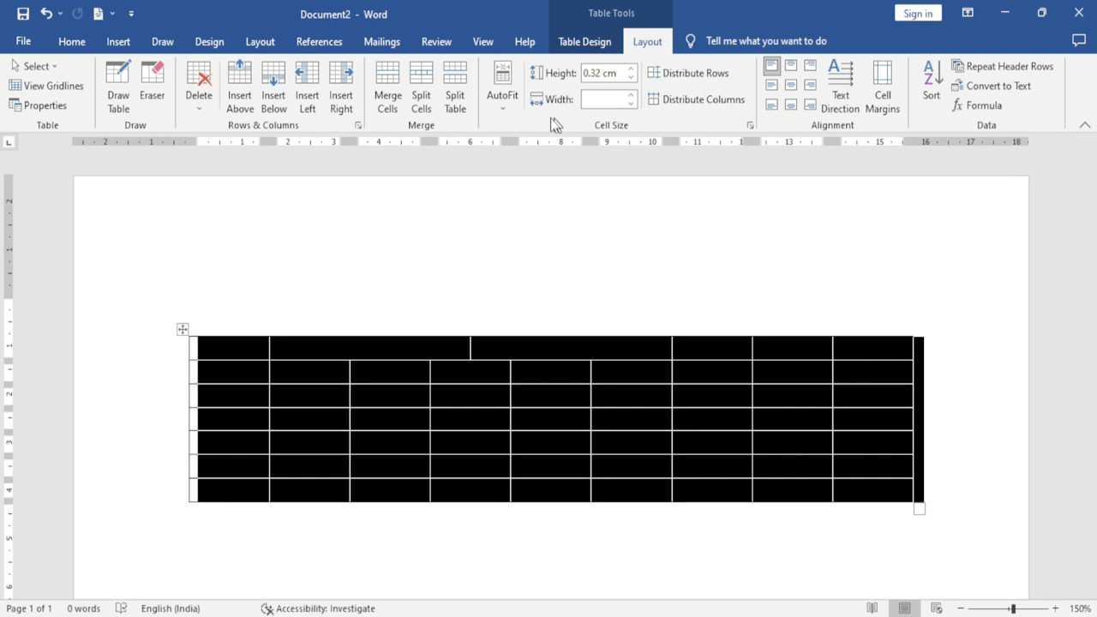
click(504, 109)
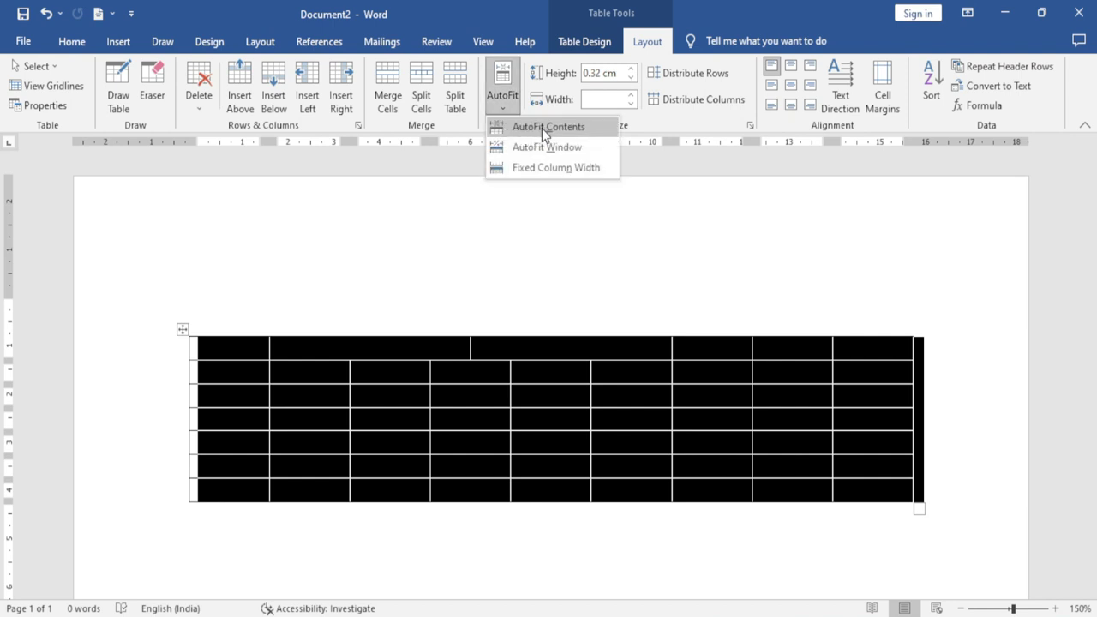
click(533, 129)
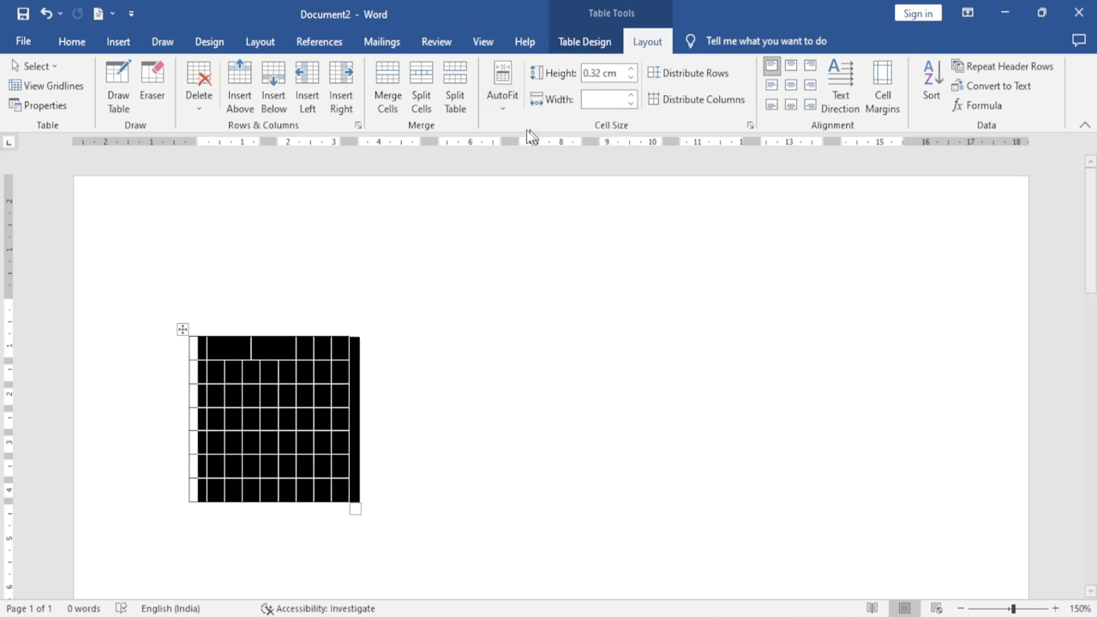
click(302, 439)
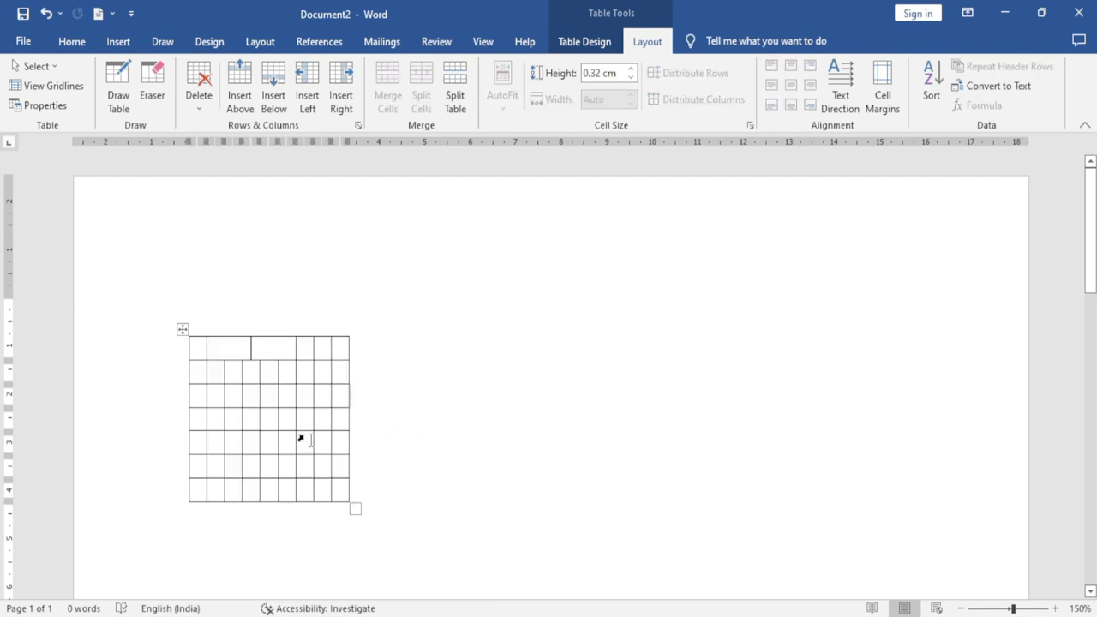
- Type six placeholder headings such as 'fsdfsdf' and 'kjhjkhj' across the top row
click(191, 347)
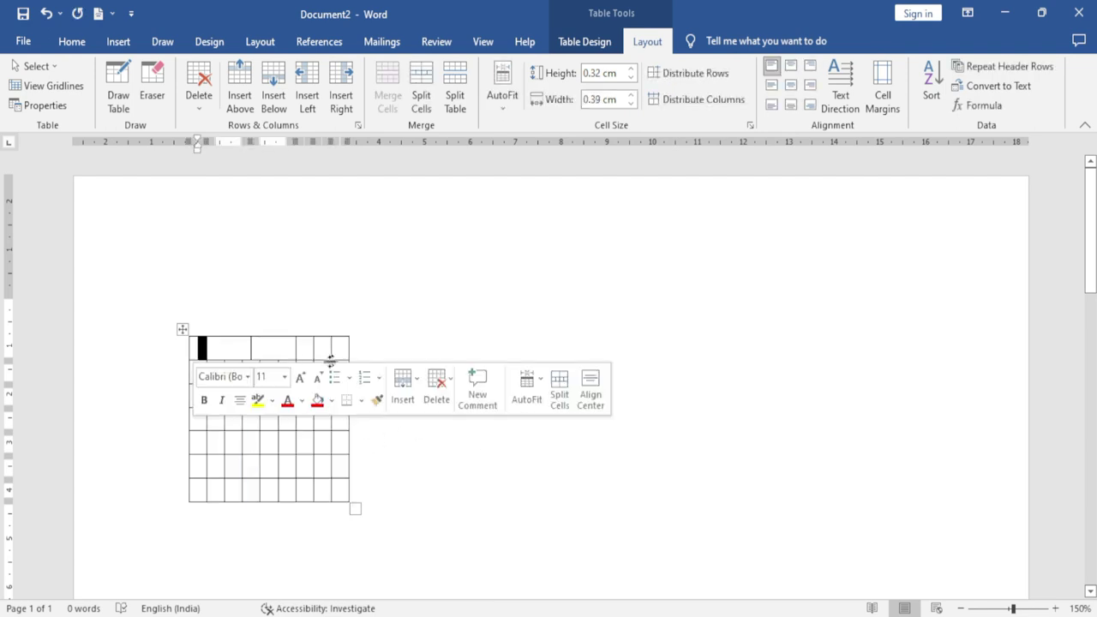
text(fsdfsdf)
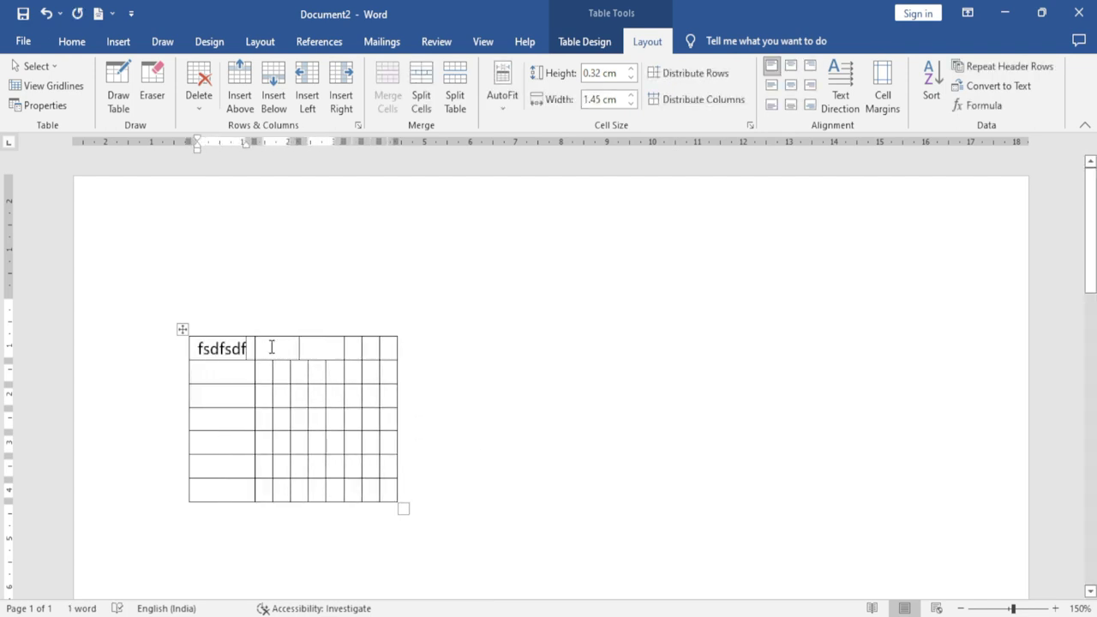
key(Tab)
text(kjhjkhj	jkkj	jhjk)
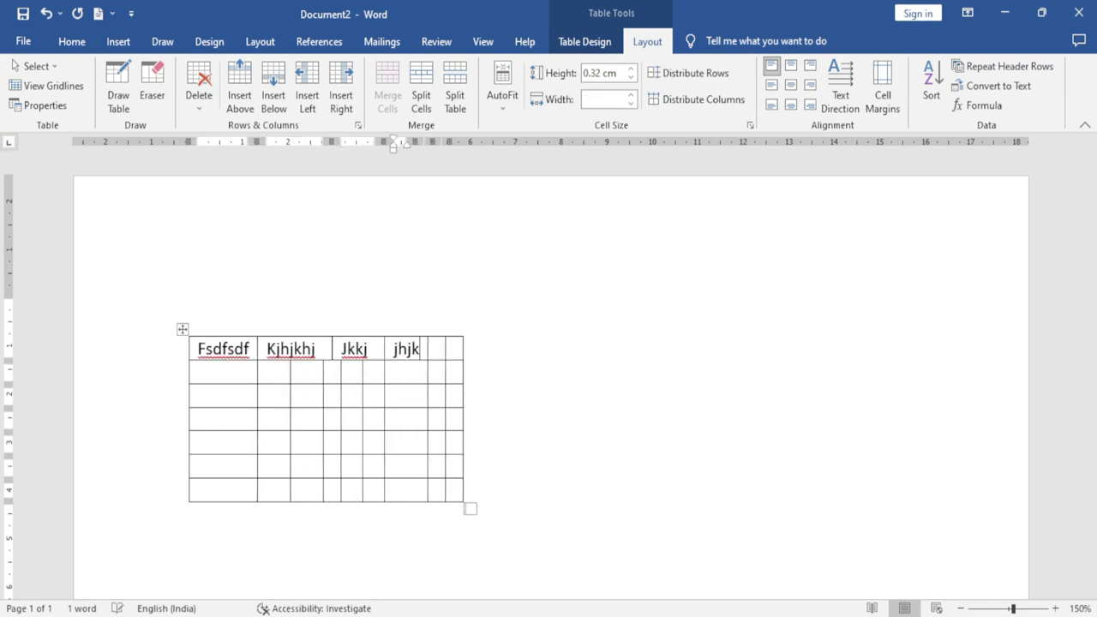
text(	hjk	hjkhjkh)
key(Tab)
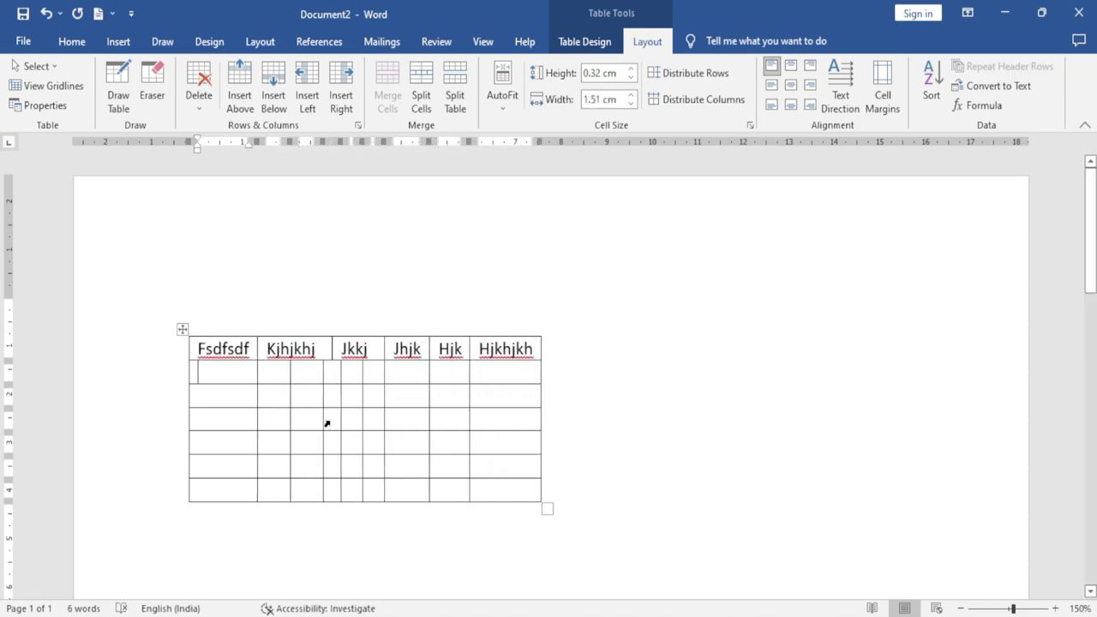
click(503, 111)
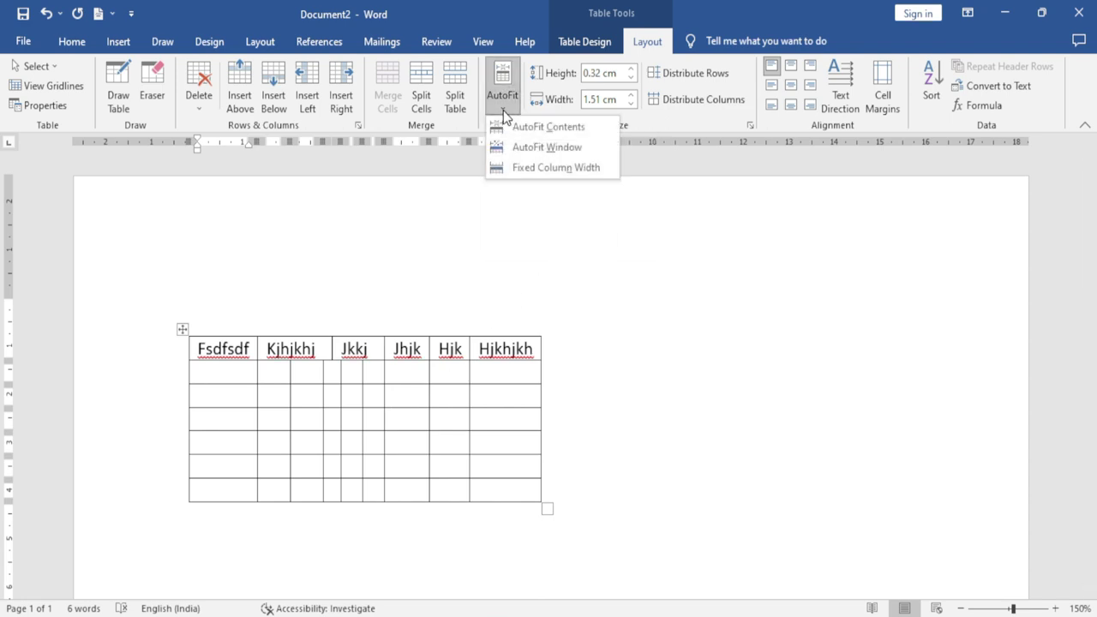
- AutoFit the table to the window, then switch to Fixed Column Width
click(547, 147)
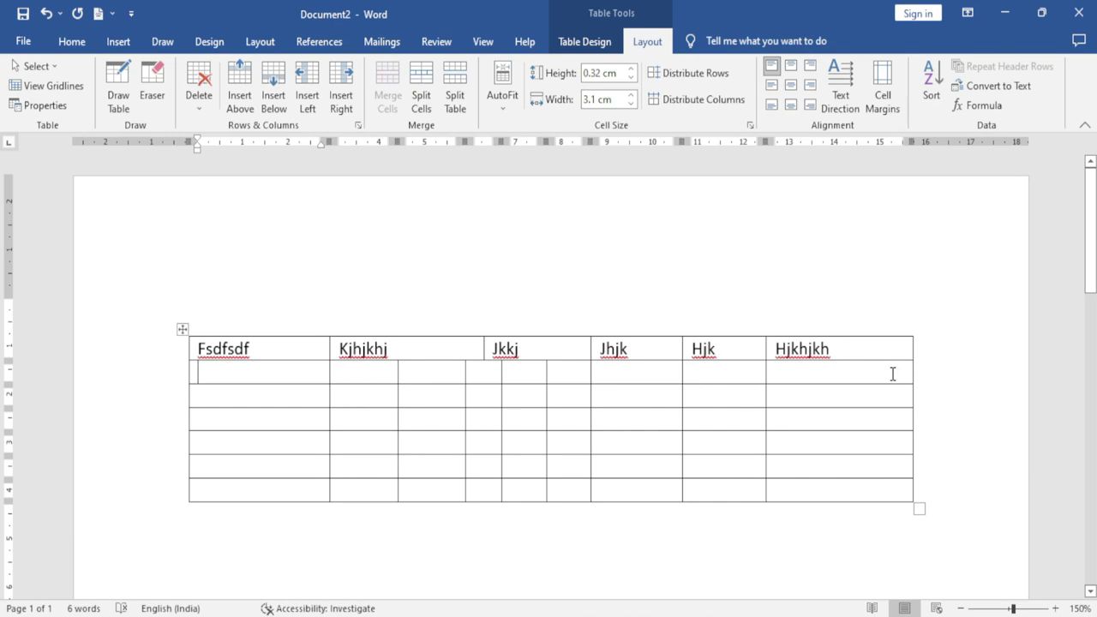
click(503, 107)
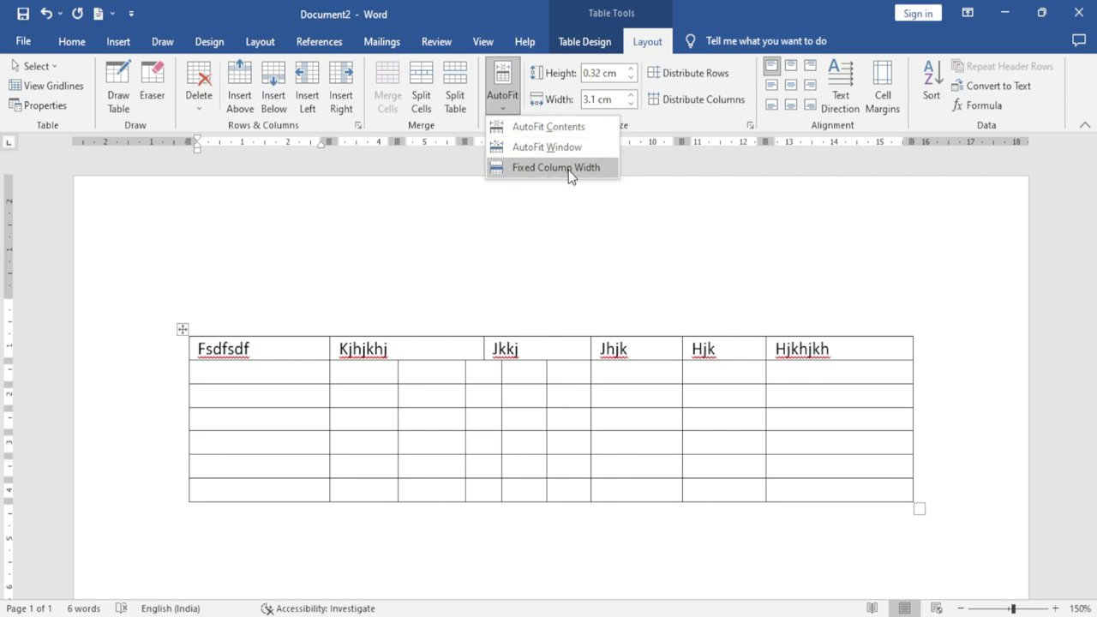
click(569, 168)
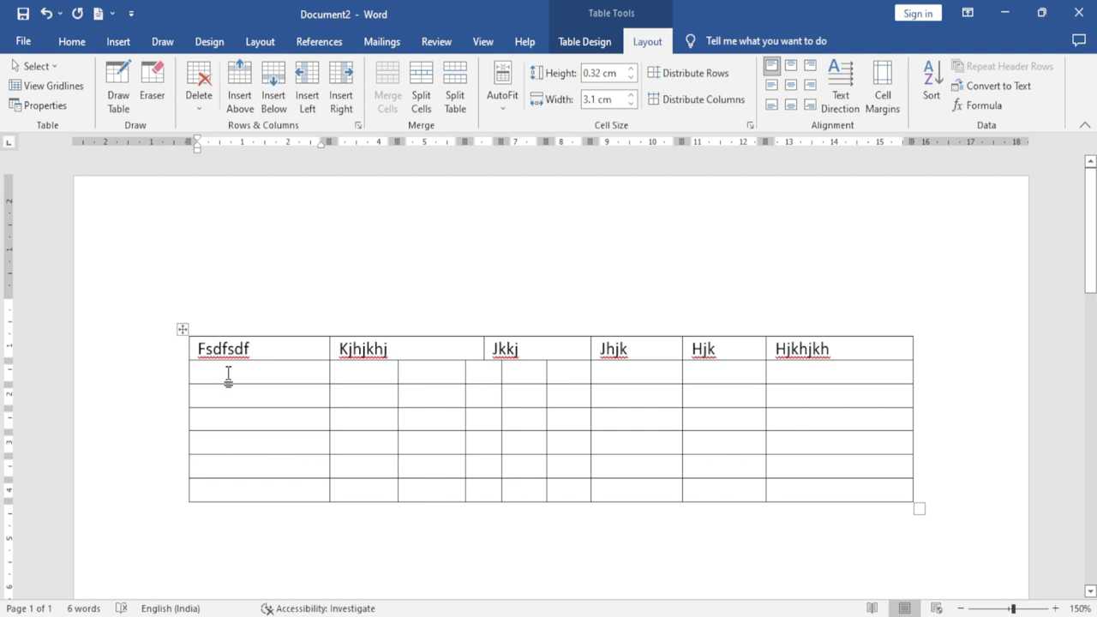
click(503, 101)
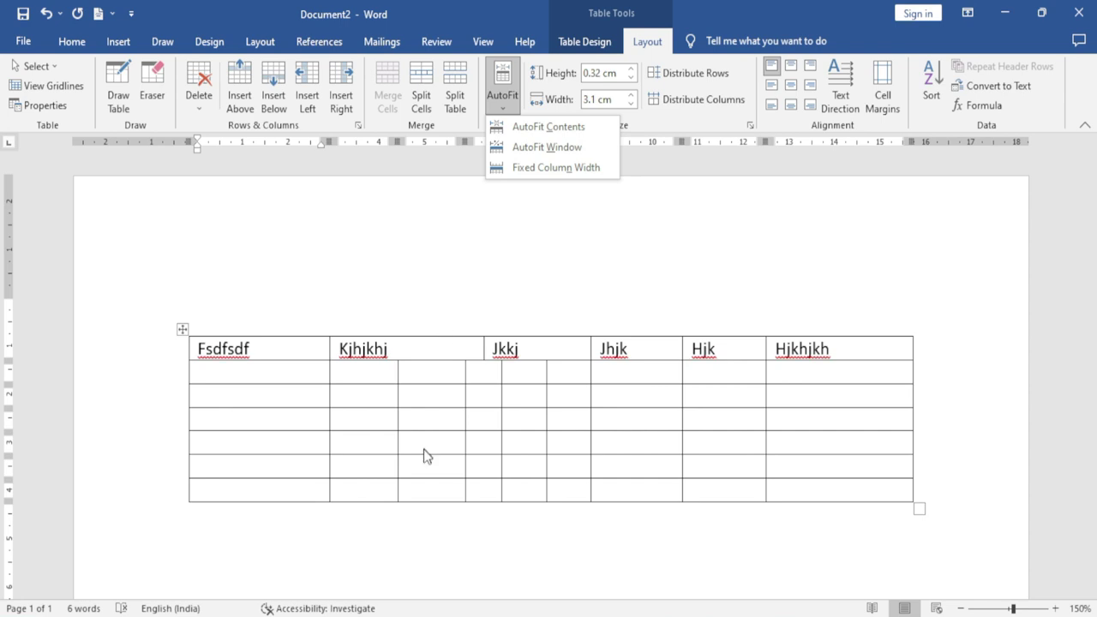
click(436, 422)
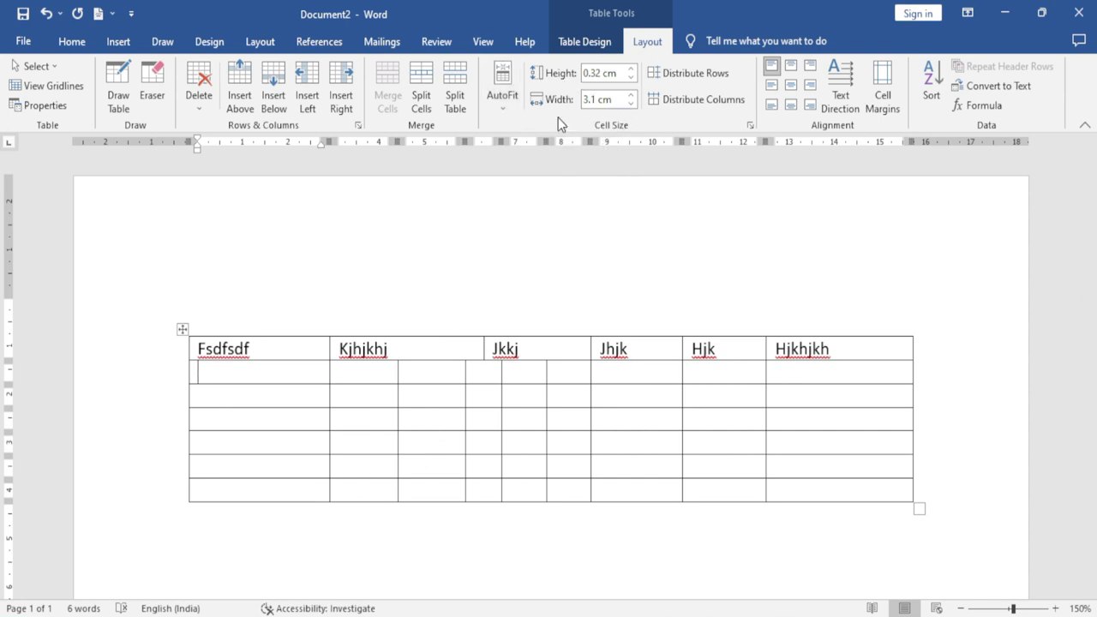
click(362, 392)
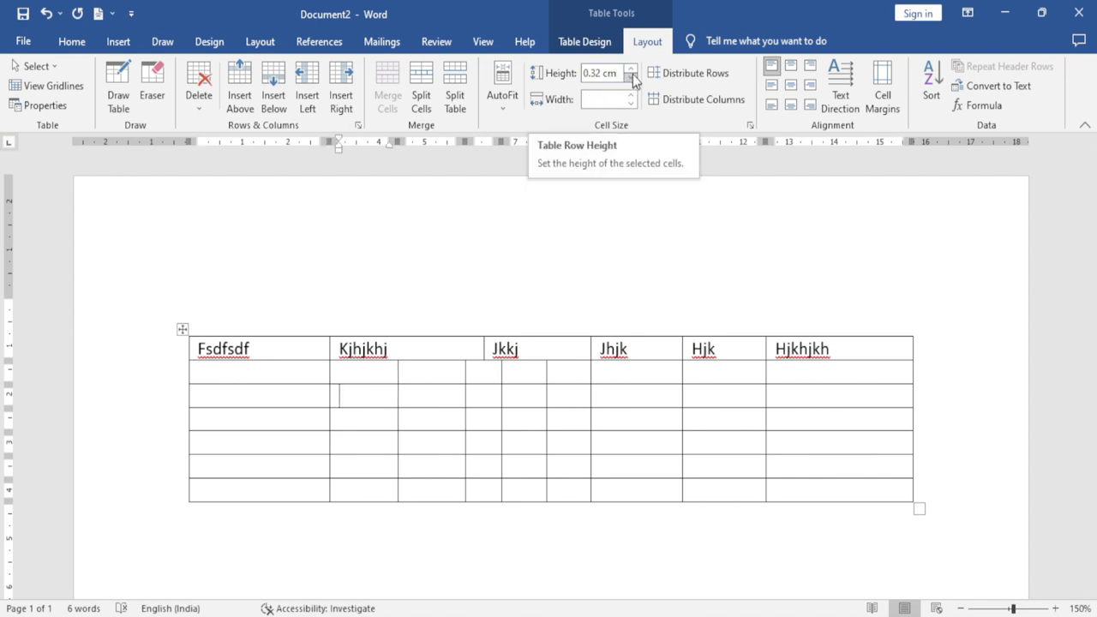
- Raise the table's third row height to 1.2 cm
click(632, 69)
click(632, 70)
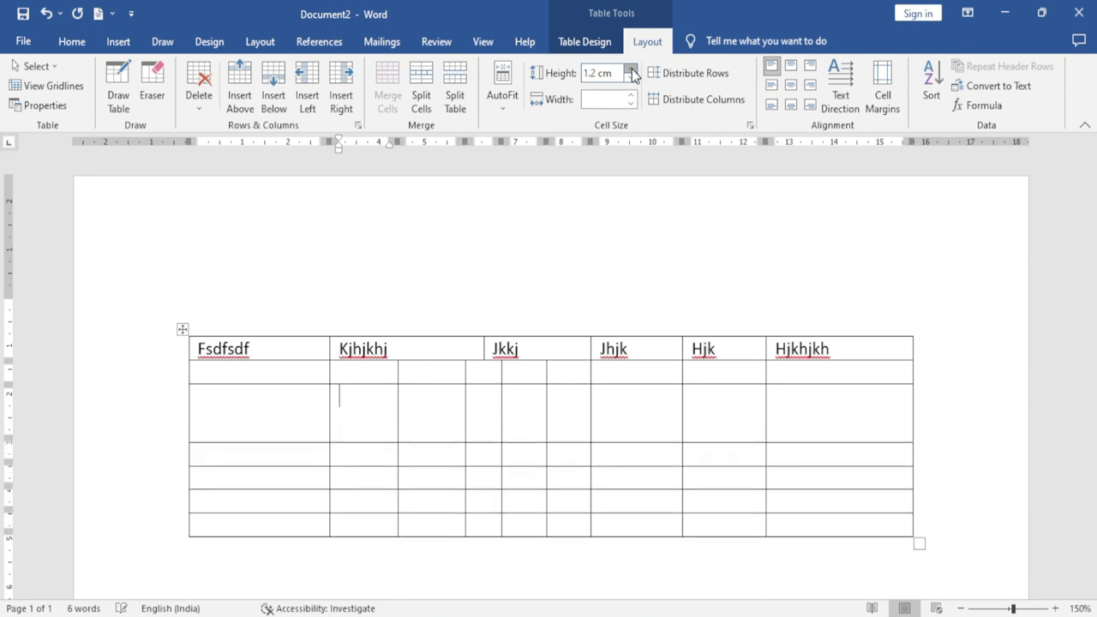
click(351, 427)
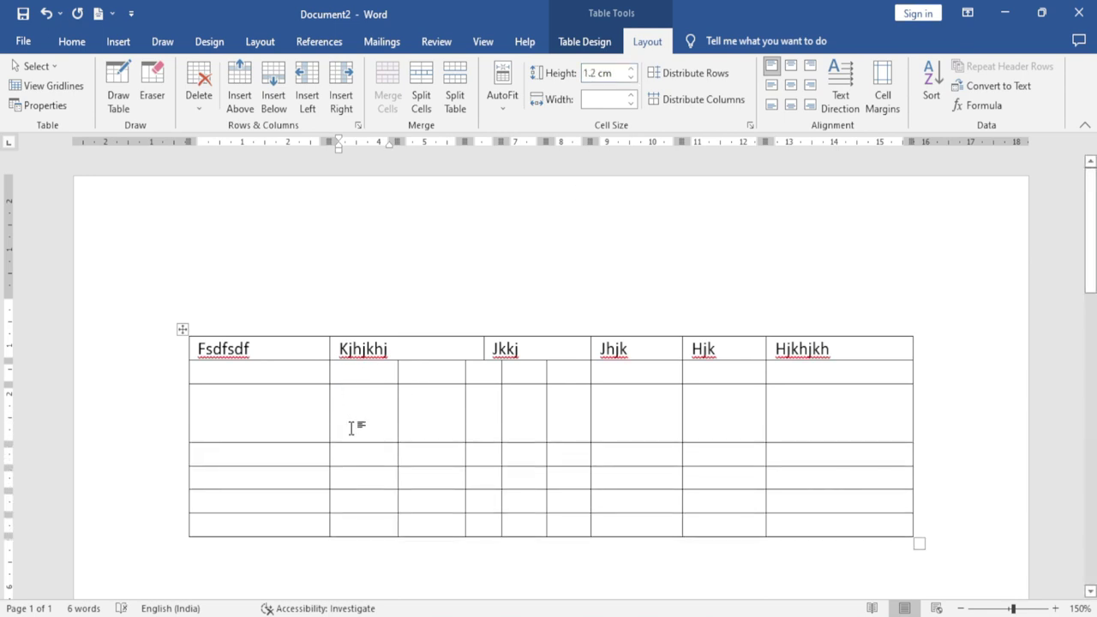
- Widen the second column below the headings to 2.7 cm
click(614, 100)
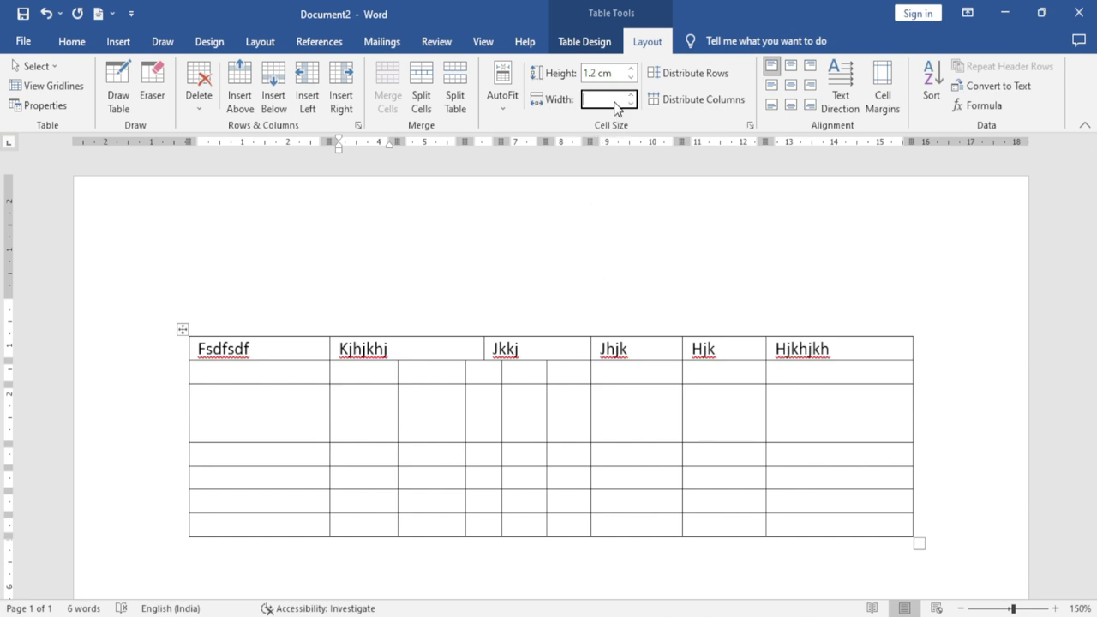
click(631, 104)
click(631, 95)
click(631, 96)
click(631, 96)
click(631, 95)
click(631, 95)
click(631, 95)
click(631, 95)
click(631, 95)
click(631, 96)
click(631, 95)
click(631, 95)
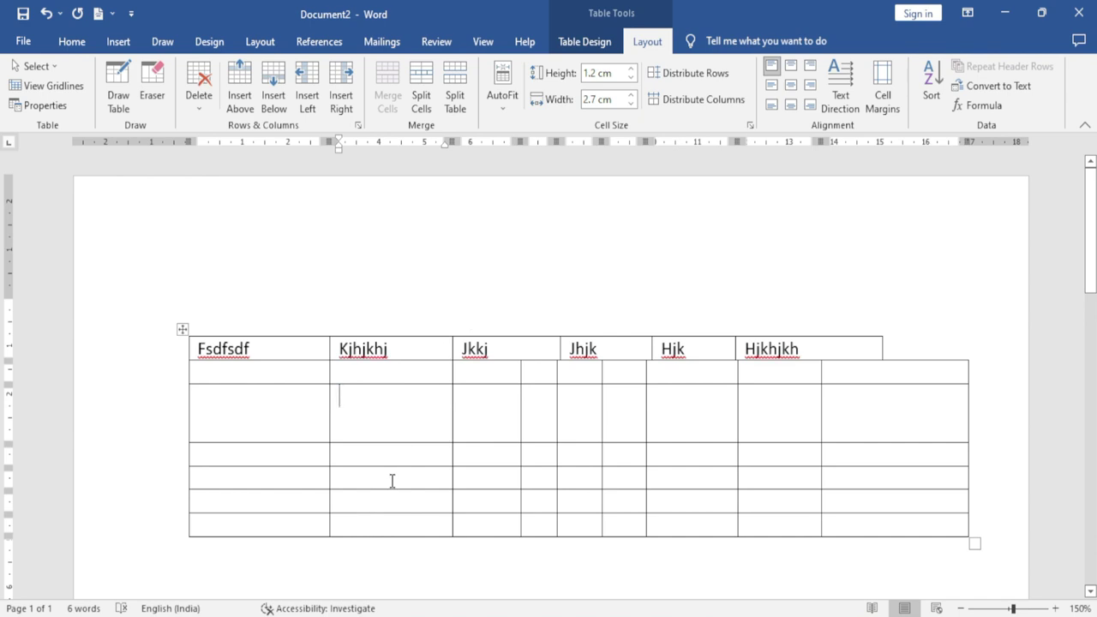
- Select the entire table with Ctrl+A and delete it
click(192, 372)
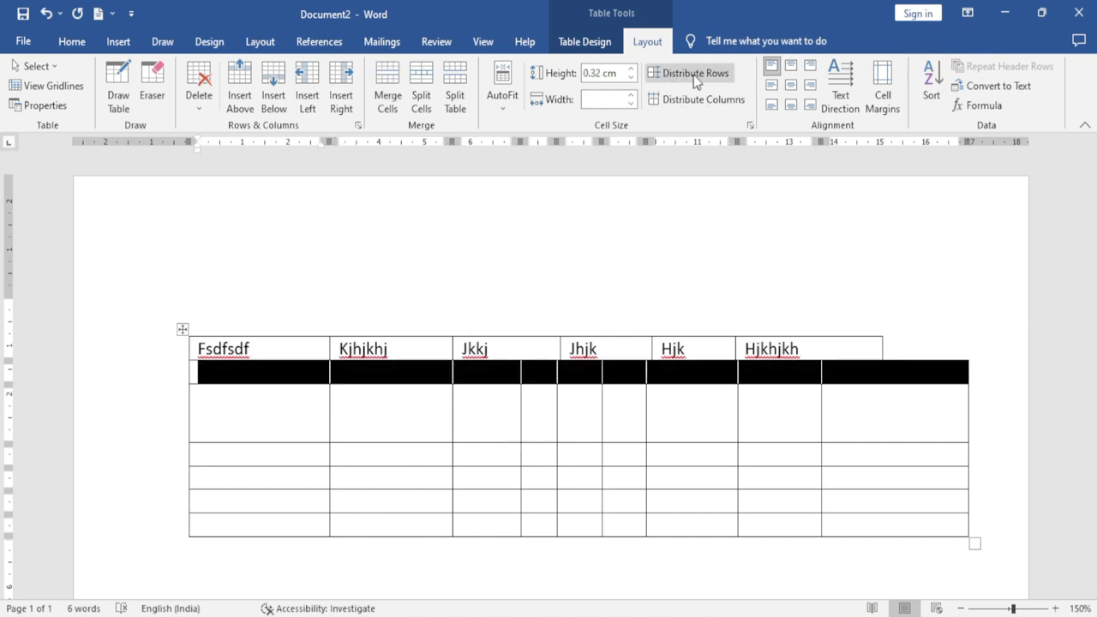
key(ctrl+a)
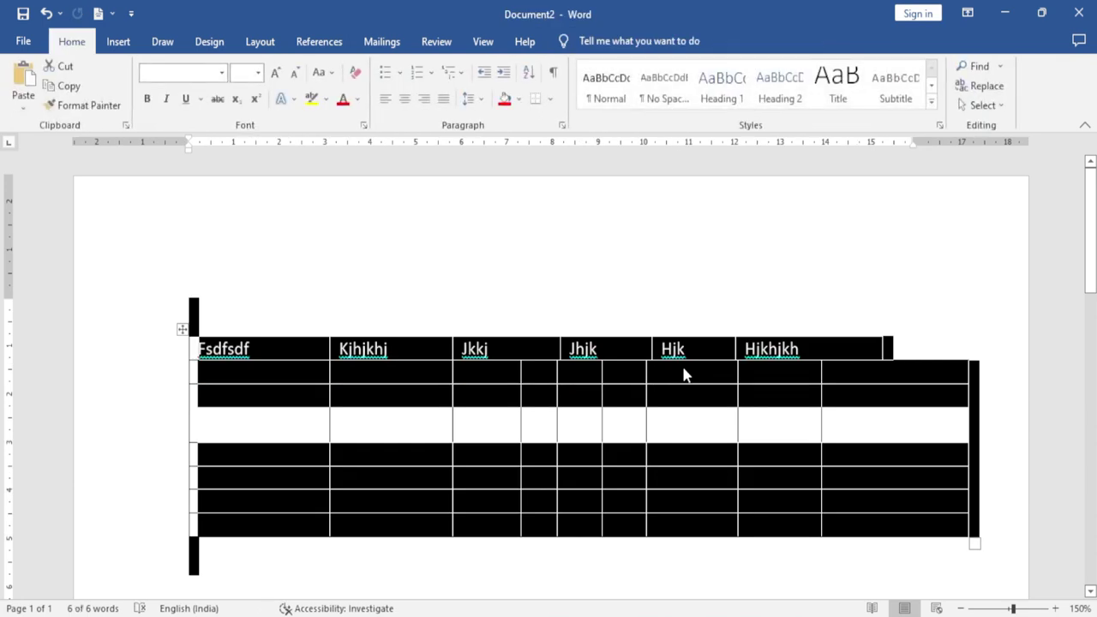
key(Delete)
- Insert a new 6-column by 3-row table
click(119, 43)
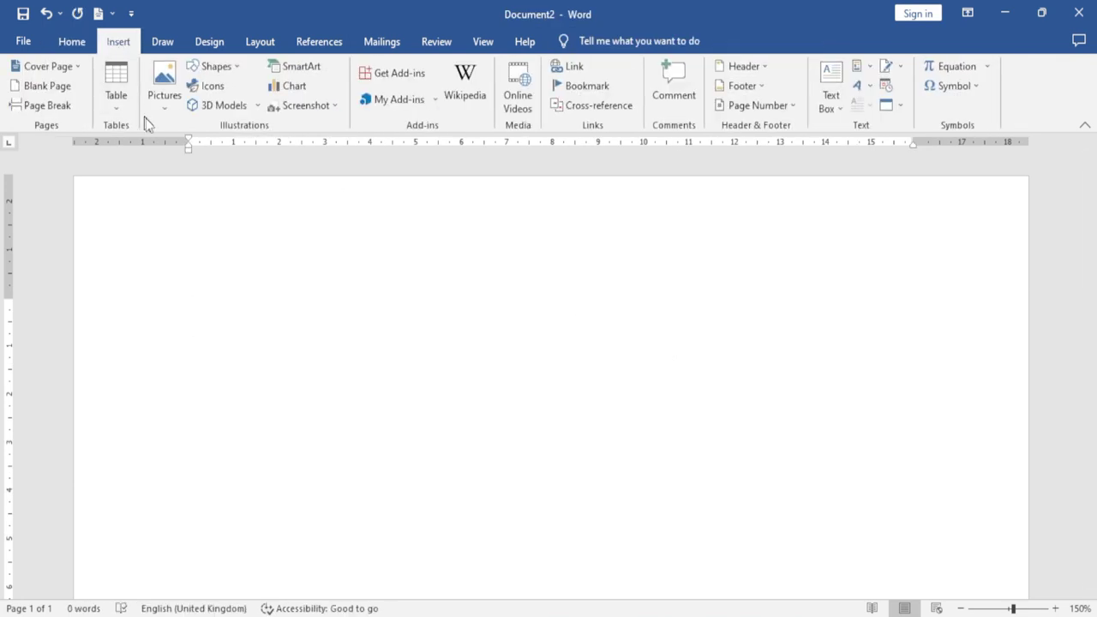
click(117, 95)
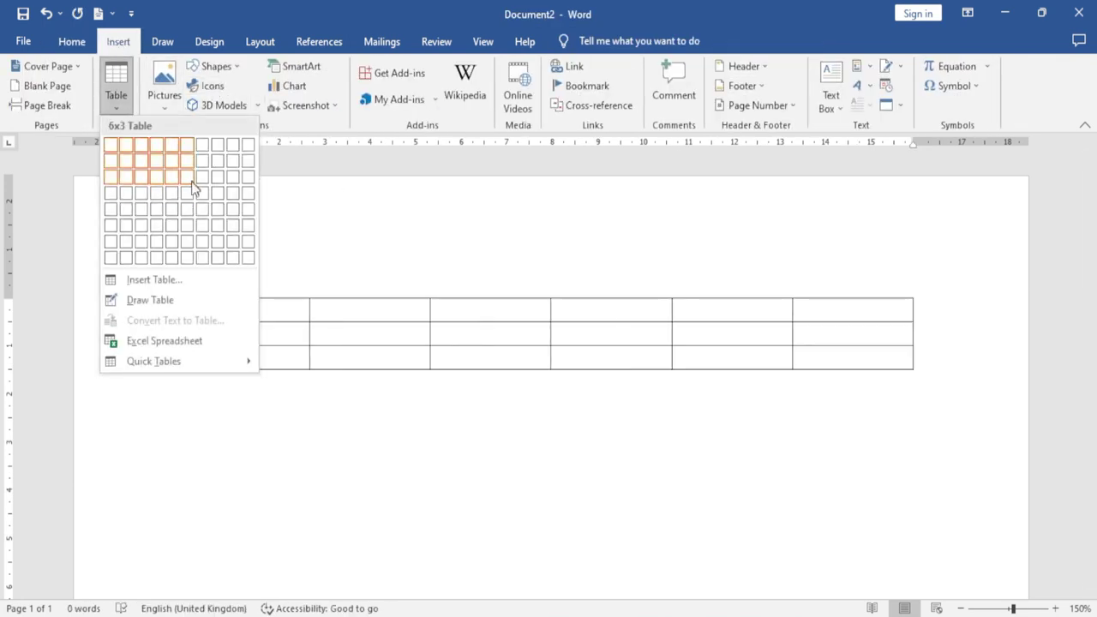
click(187, 184)
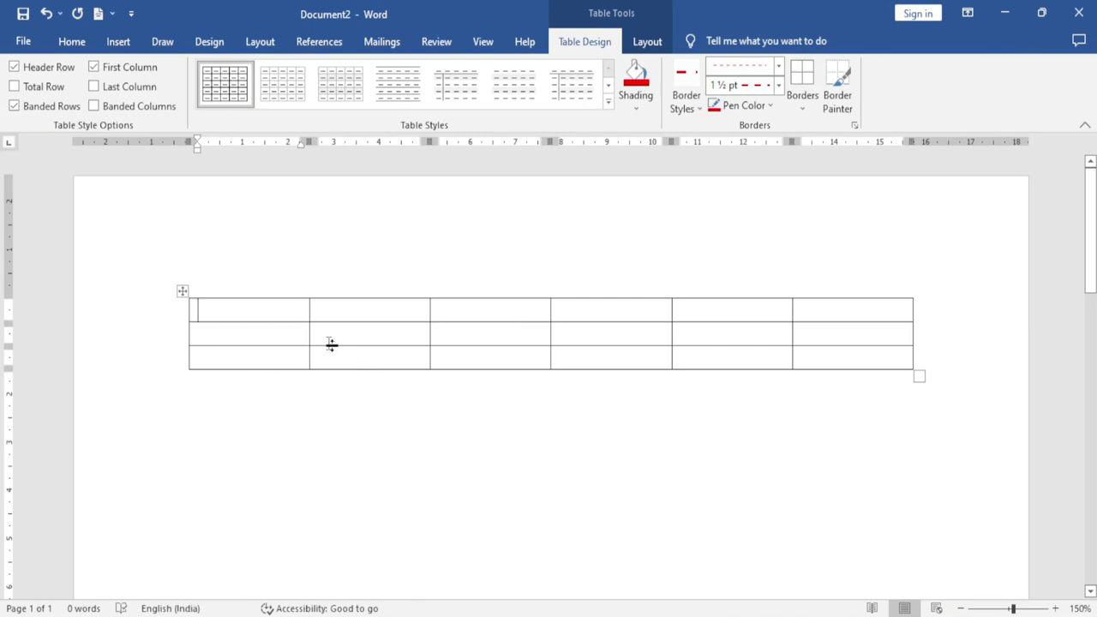
- Widen the first column, then distribute all six columns evenly at 2.65 cm
drag(309, 328, 394, 333)
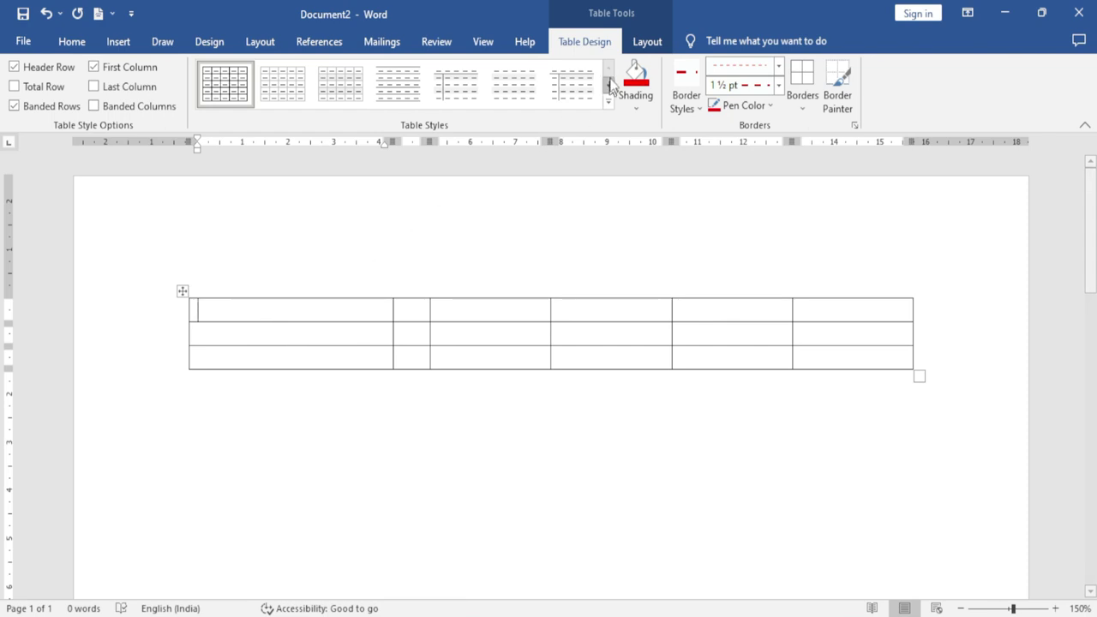
click(645, 42)
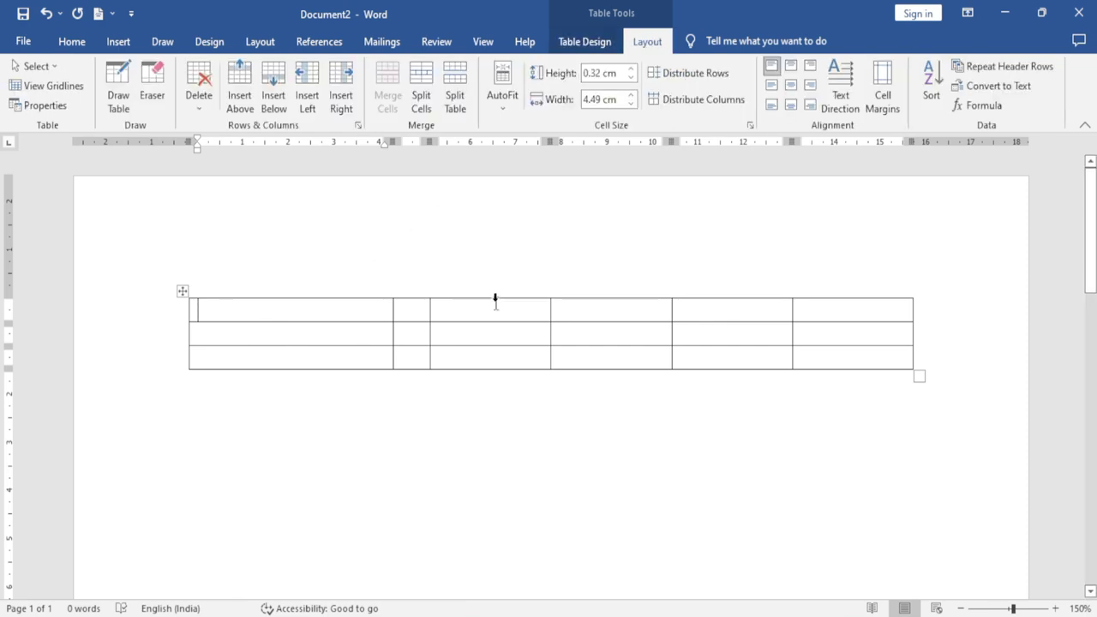
click(691, 105)
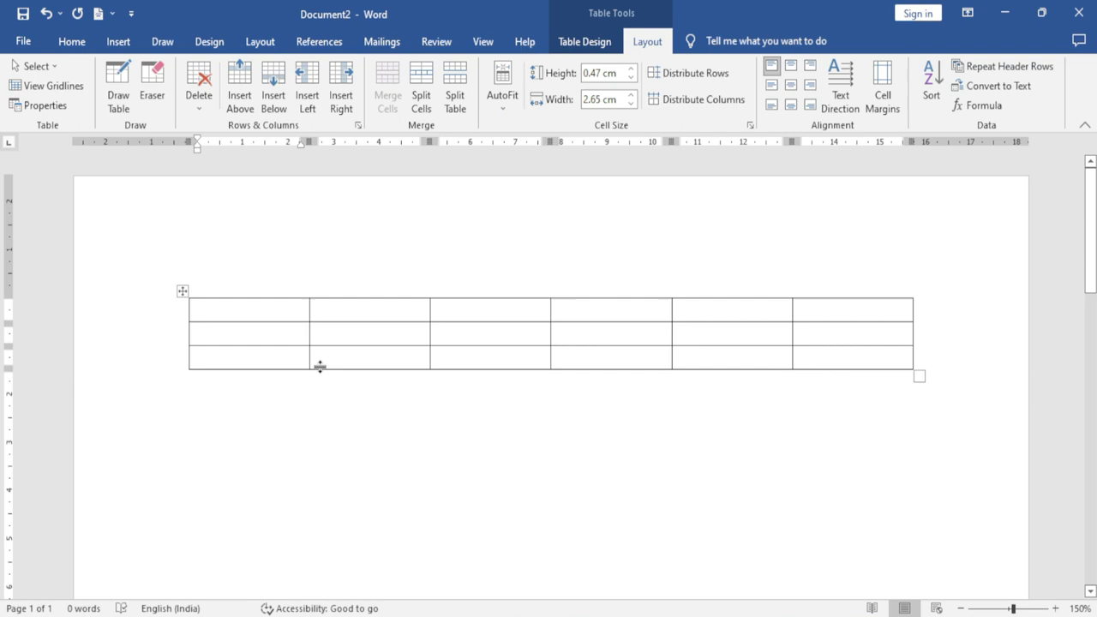
mouse_move(188, 345)
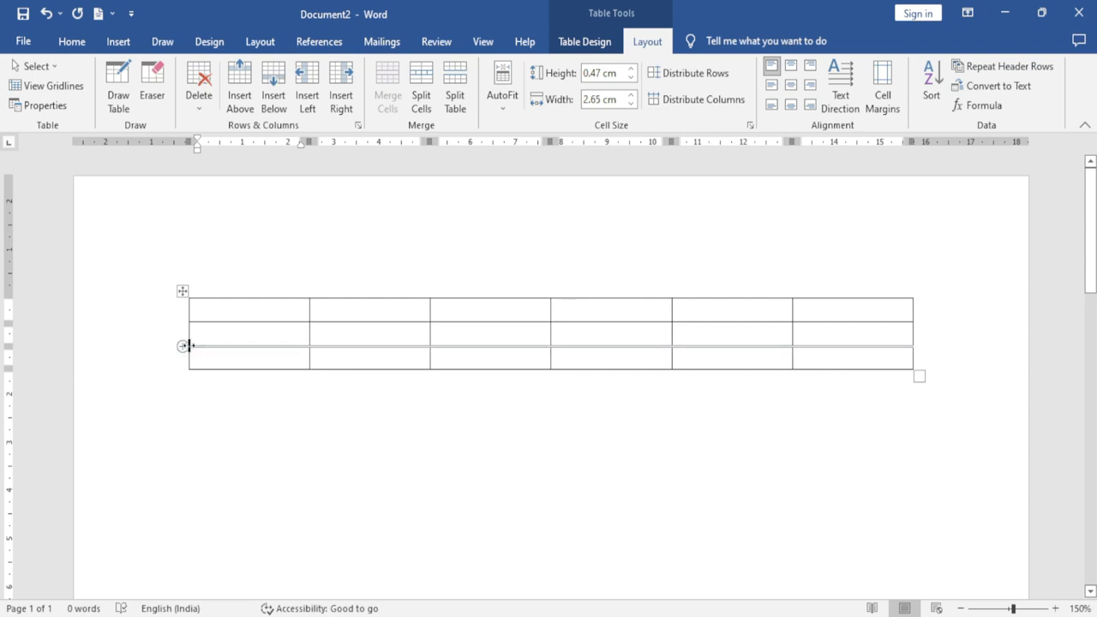
- Drag the second row taller and the second column wider, then distribute rows and columns evenly
drag(186, 346, 193, 441)
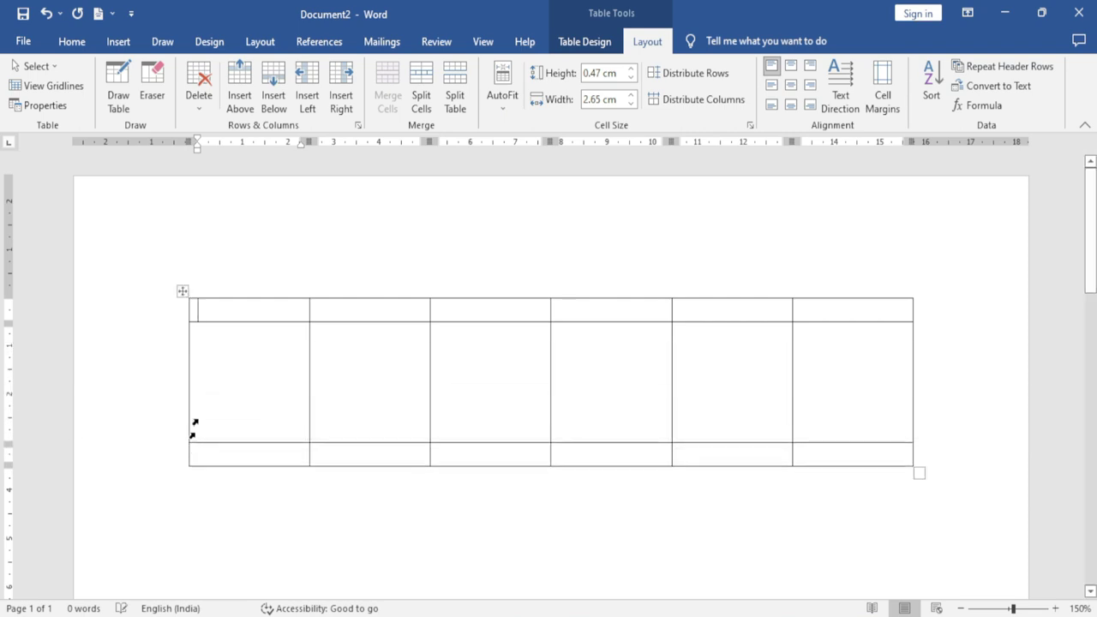
click(690, 78)
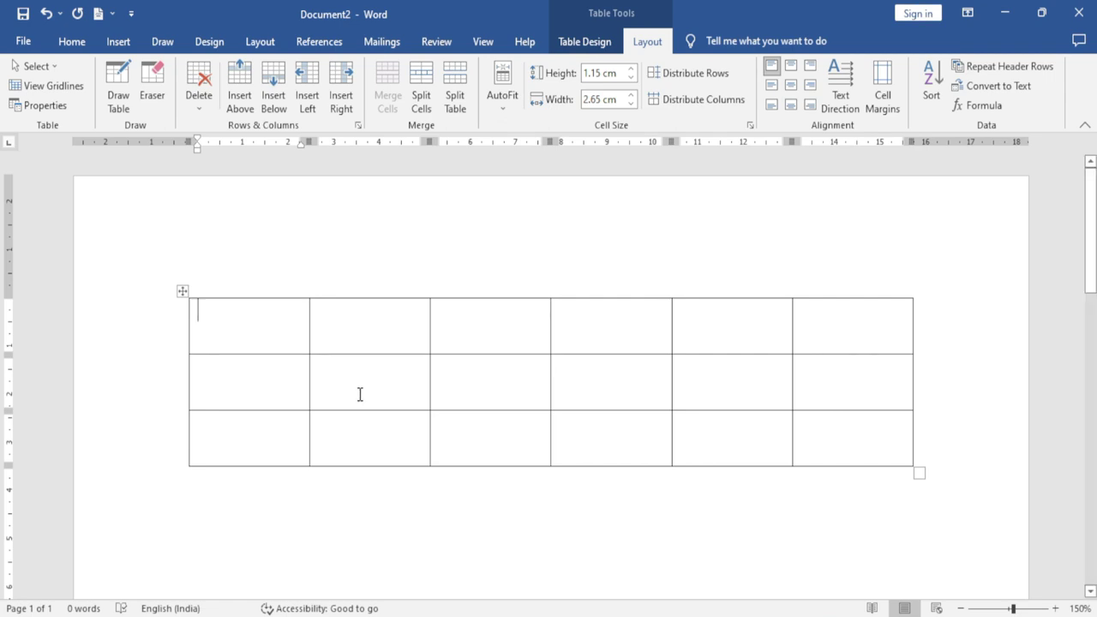
drag(430, 375, 519, 386)
click(365, 330)
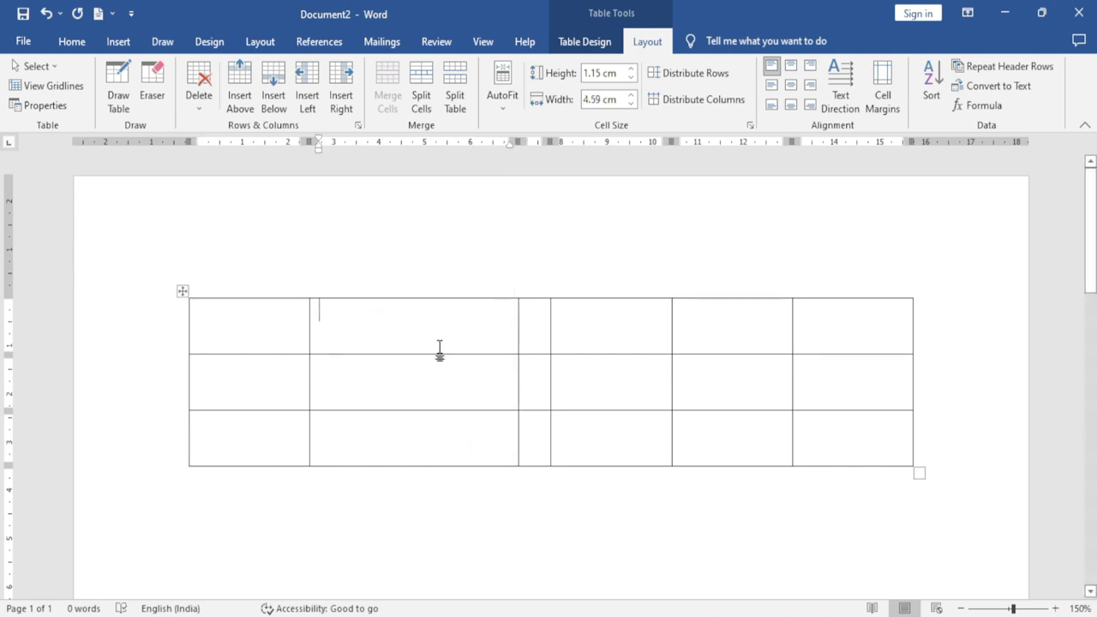
click(691, 101)
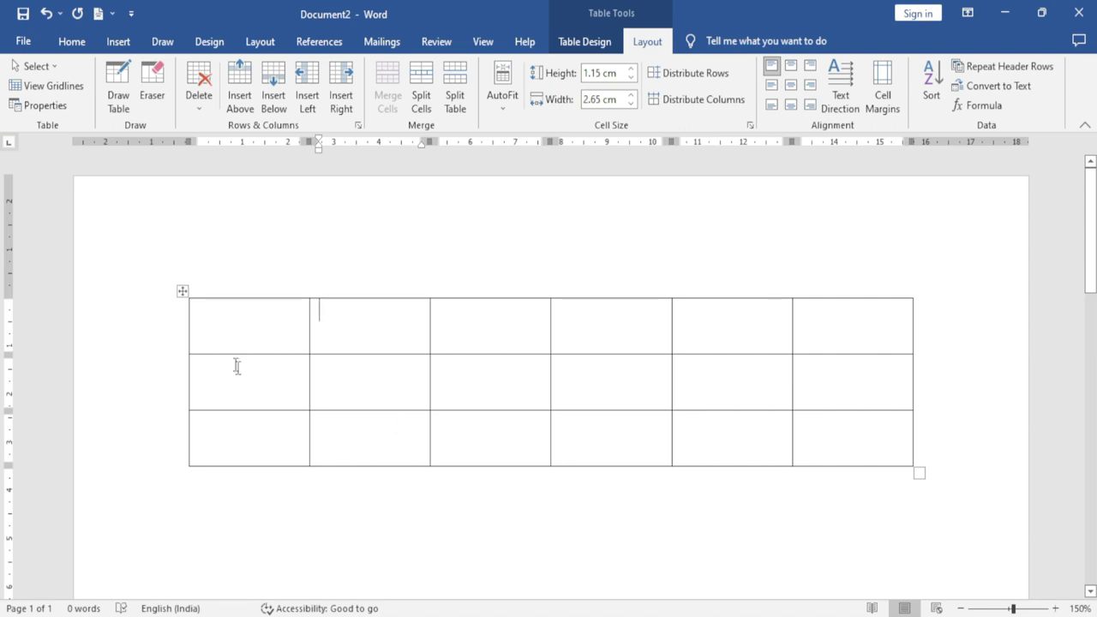
- Re-equalise the rows at 1.84 cm and type 'dgdfhfghfghfghfgh' in the first cell
drag(194, 354, 201, 455)
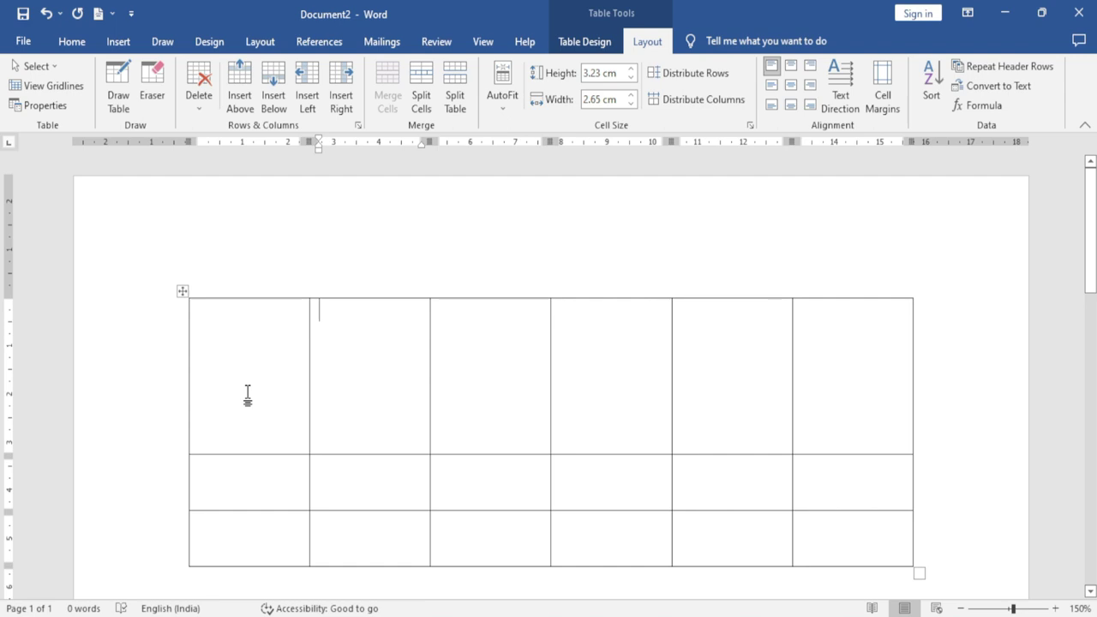
click(695, 73)
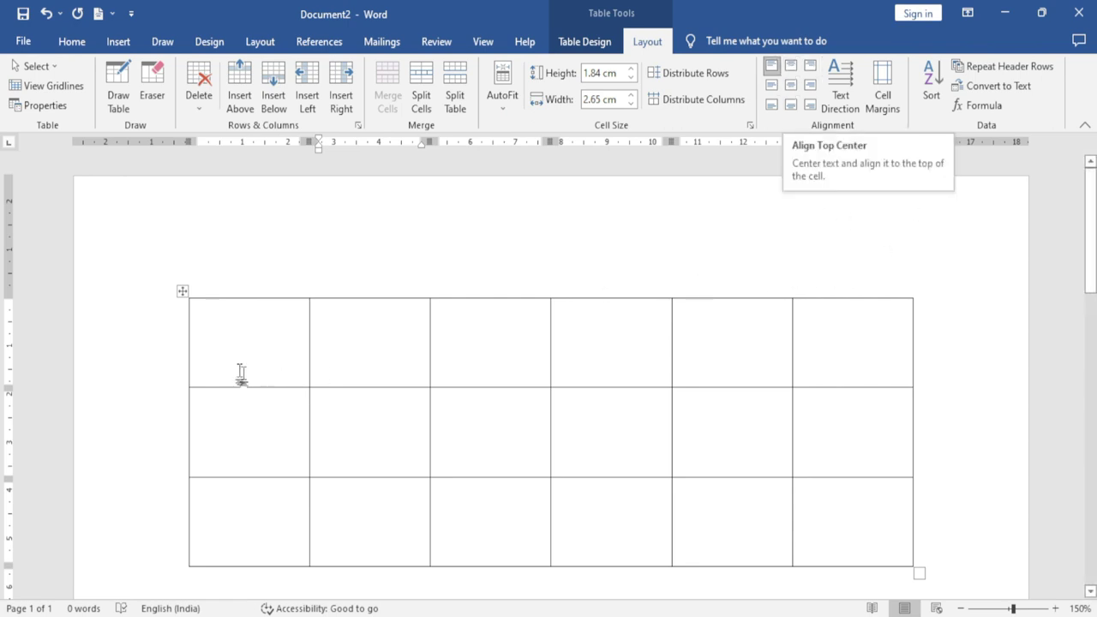
click(238, 345)
text(dgdfhfghfg)
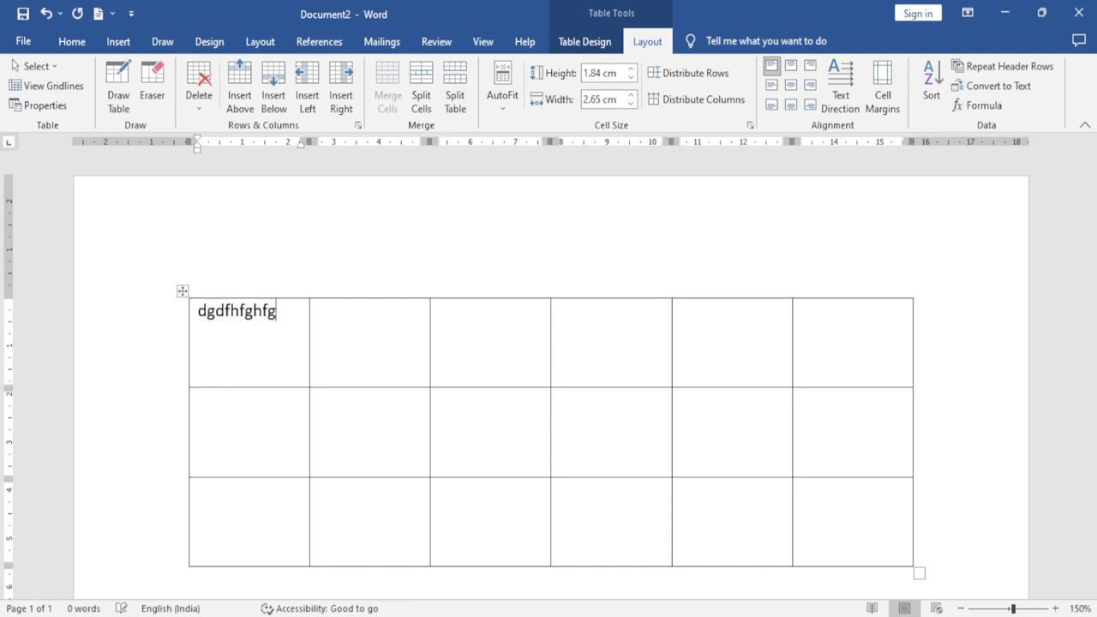
text(hfghfgh)
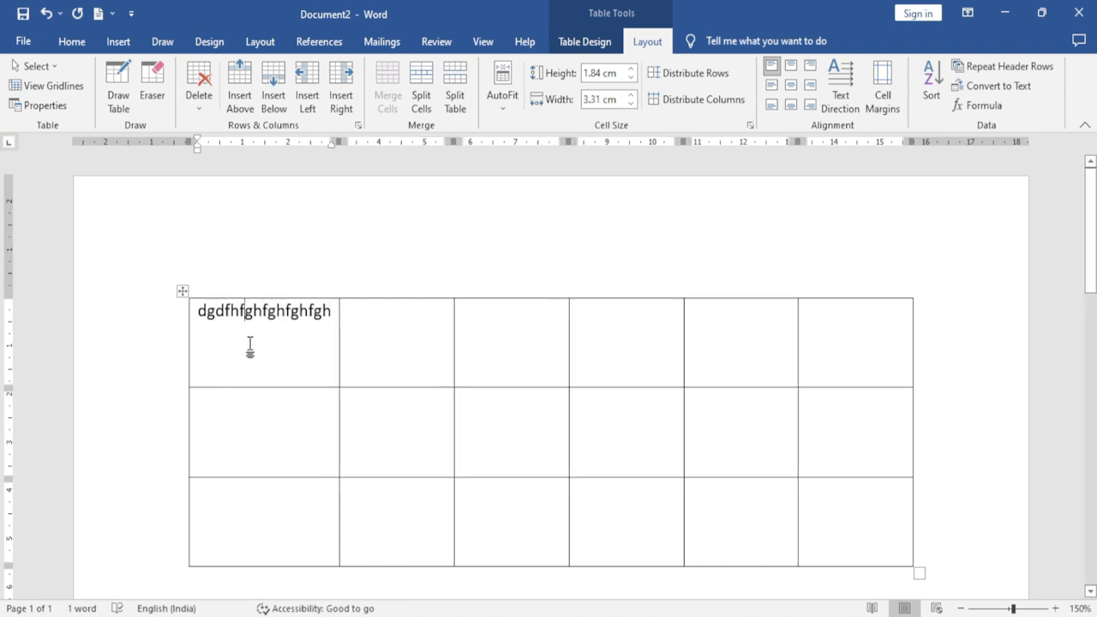
- Break the first cell's text onto a second line ending in 'h' and select it
key(Return)
text(h)
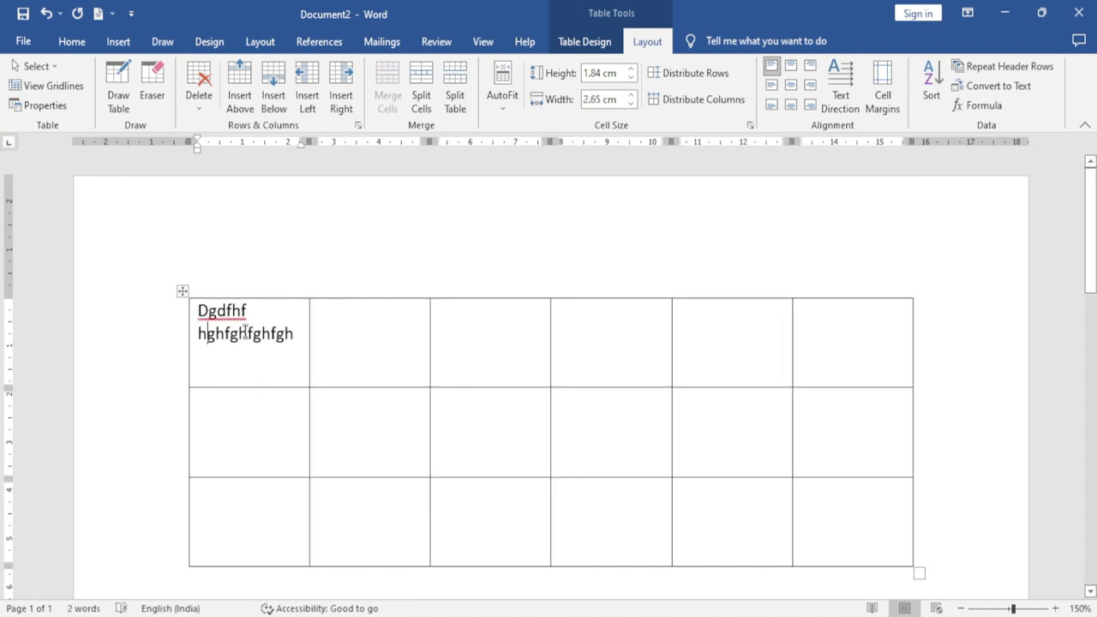
click(192, 316)
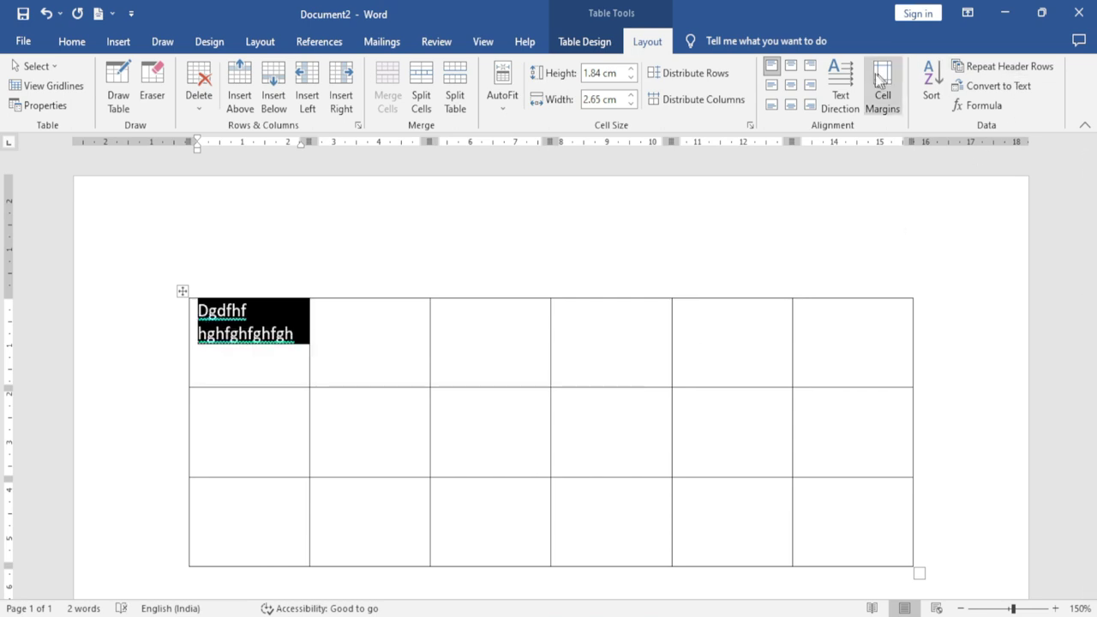
- Try each cell alignment position, settling on Align Center Left
click(791, 67)
click(810, 66)
click(810, 85)
click(790, 85)
click(771, 85)
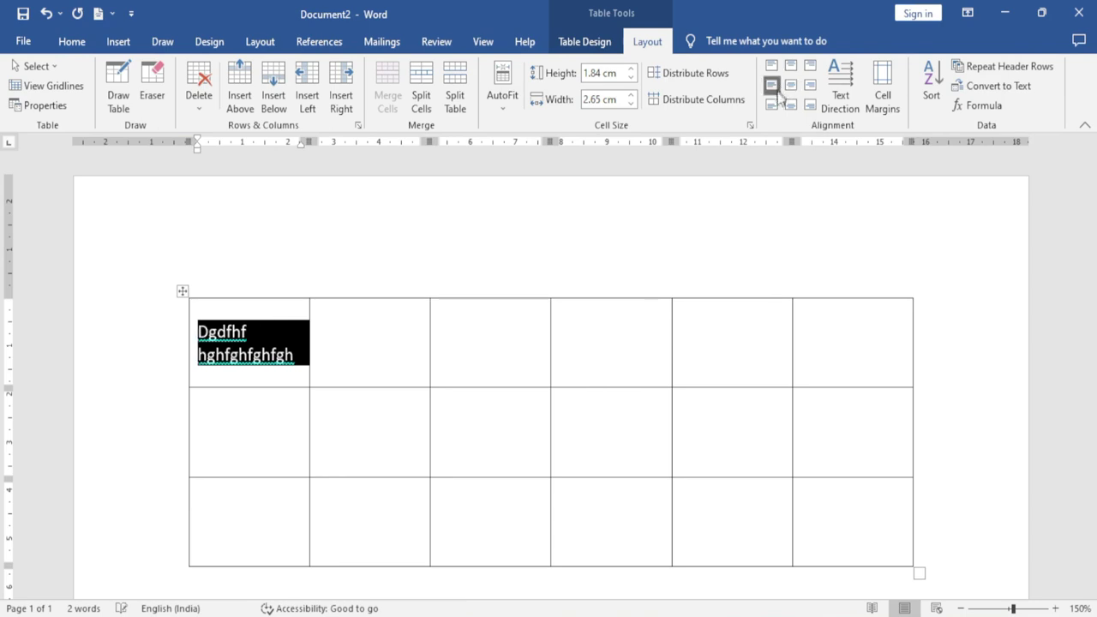
click(772, 104)
click(790, 104)
click(811, 104)
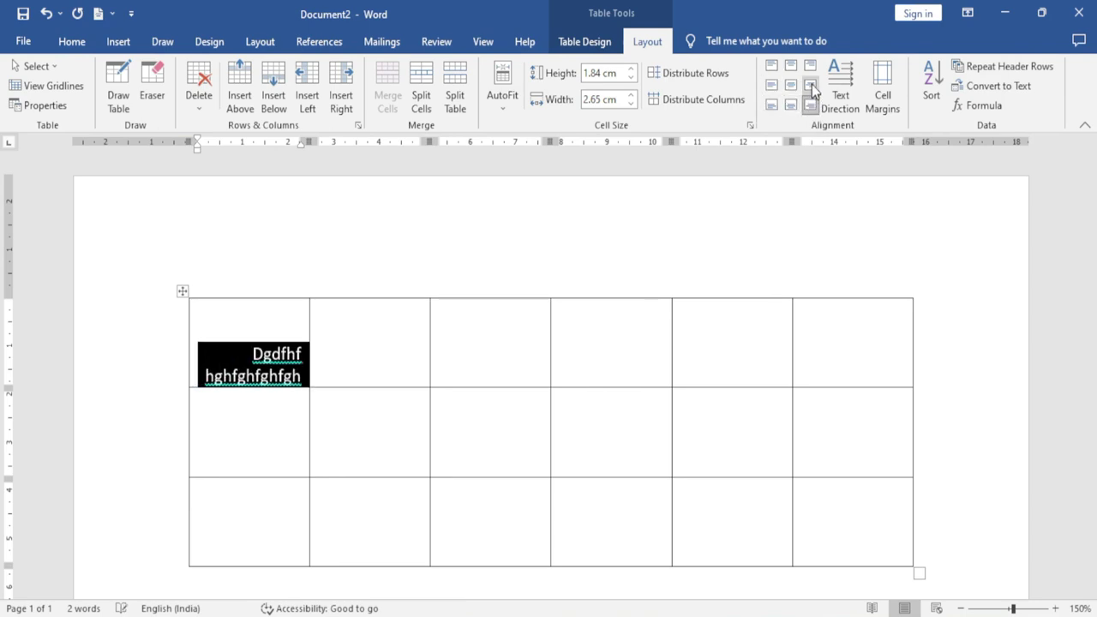
click(810, 84)
click(810, 66)
click(789, 68)
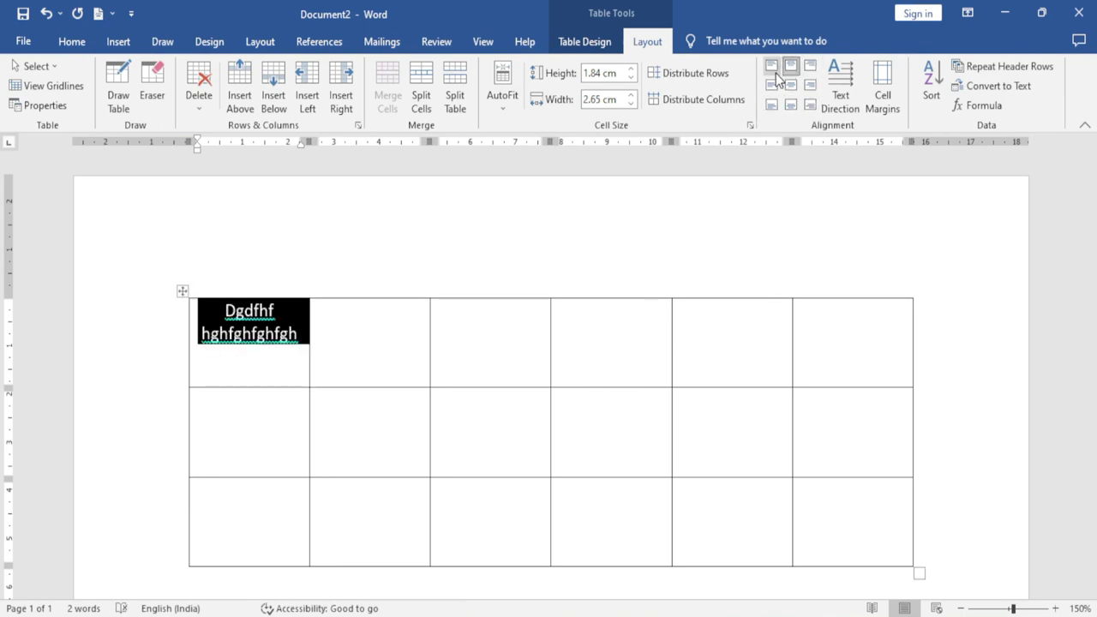
click(771, 85)
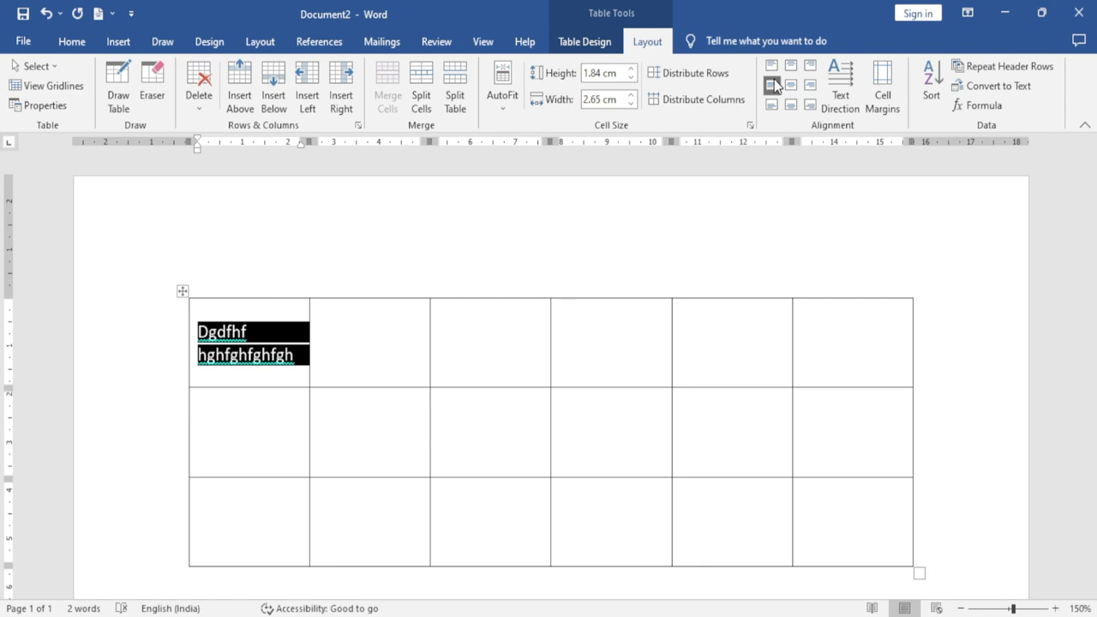
key(BackSpace)
key(Escape)
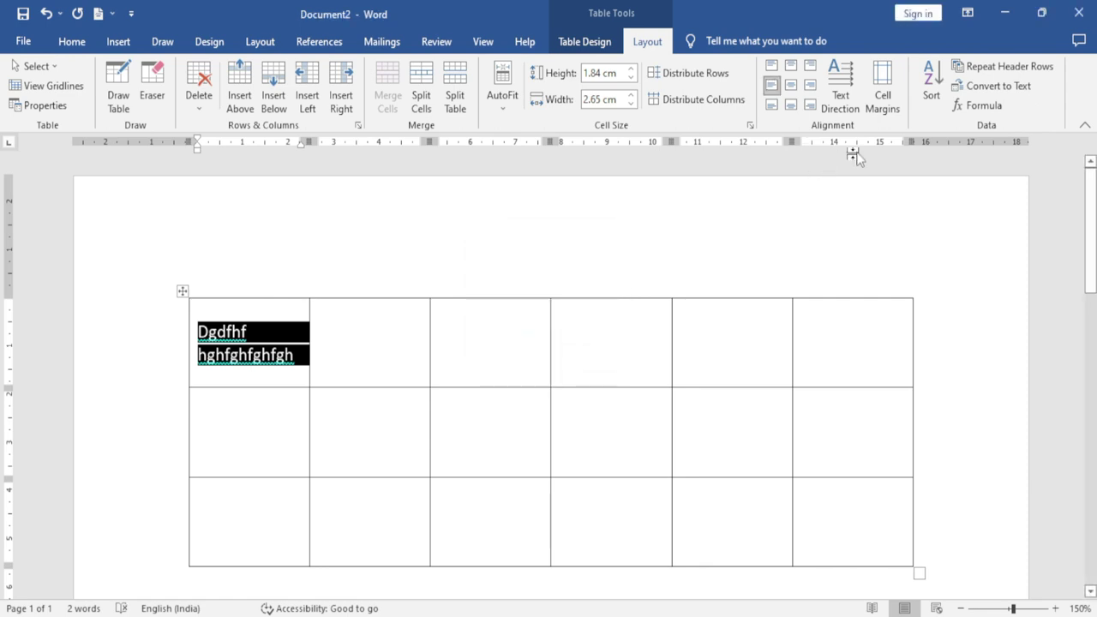
- Rotate the cell text vertically through both directions and return it to horizontal
click(842, 95)
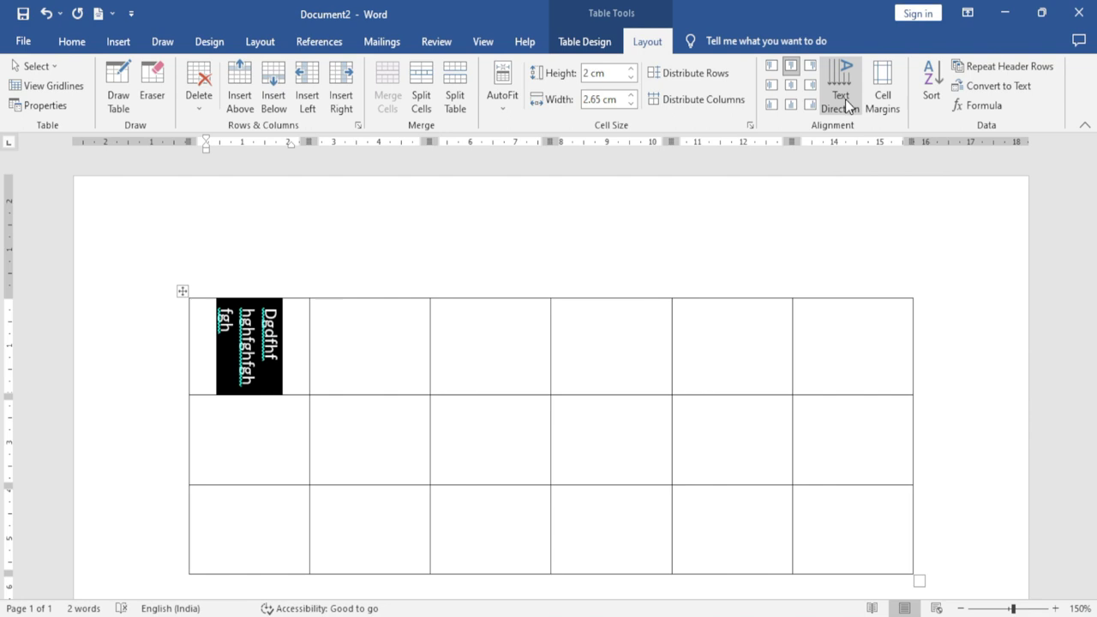
click(847, 100)
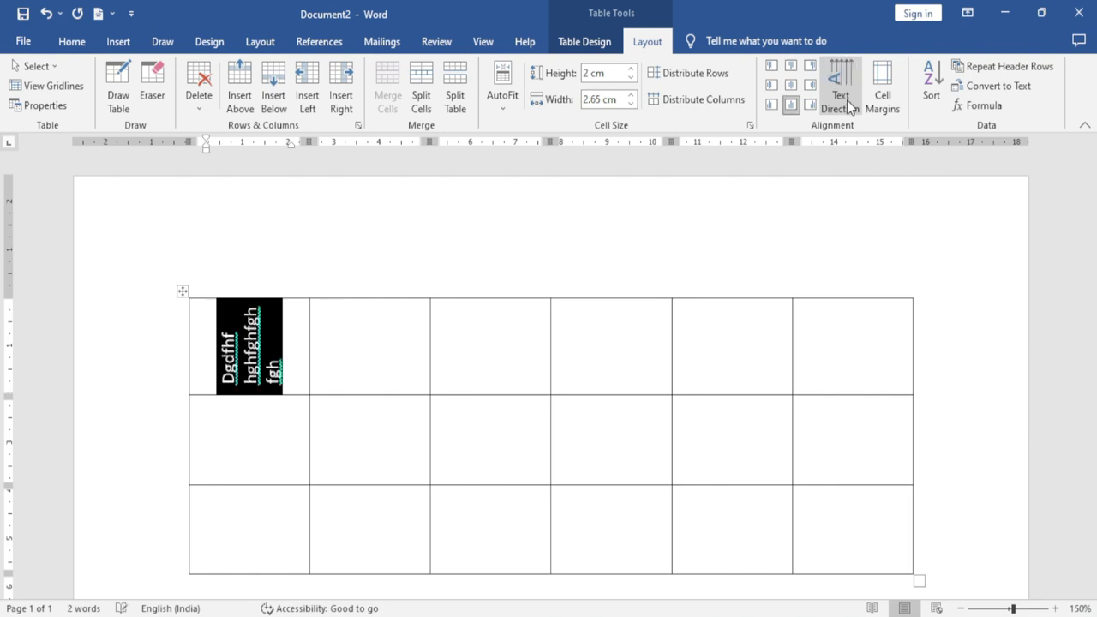
click(847, 101)
click(847, 100)
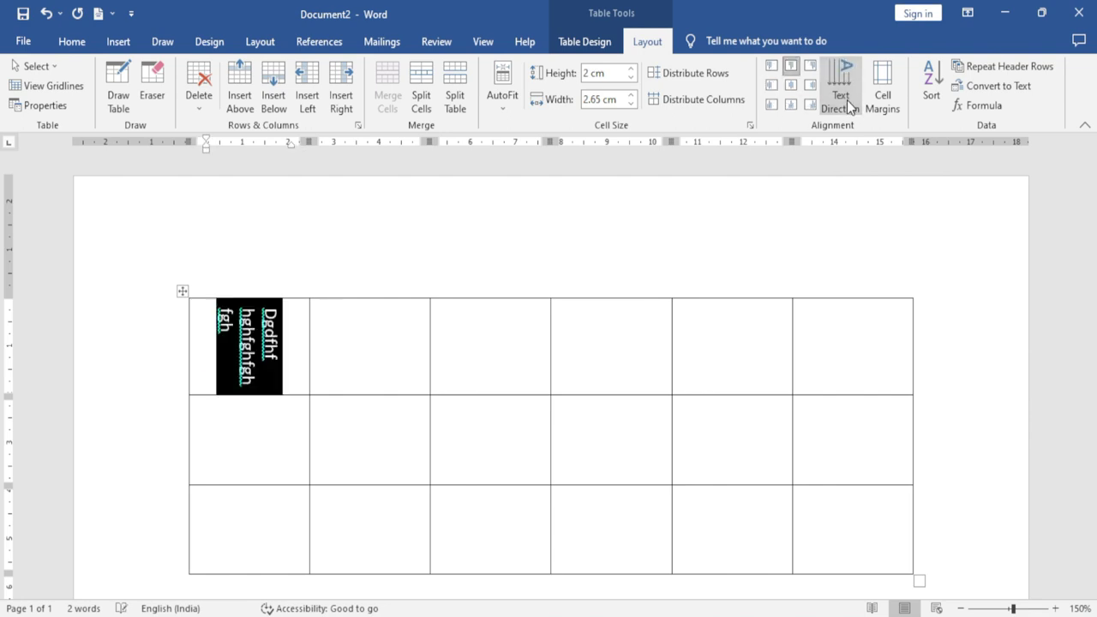
click(847, 101)
click(847, 99)
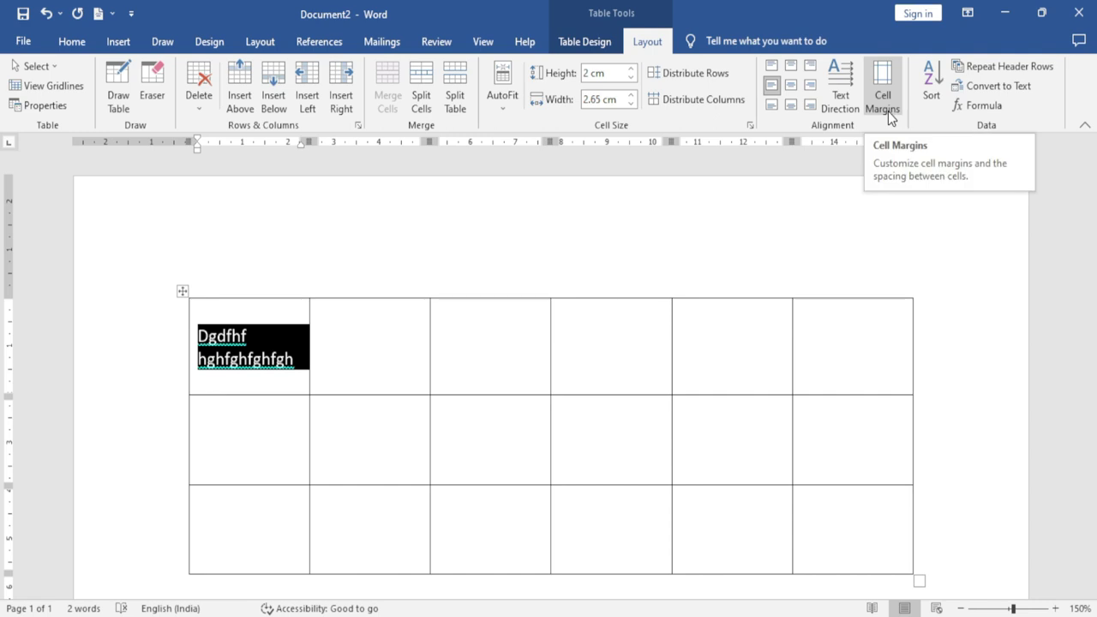
- Set the table's default top cell margin to 0.1 cm
click(883, 98)
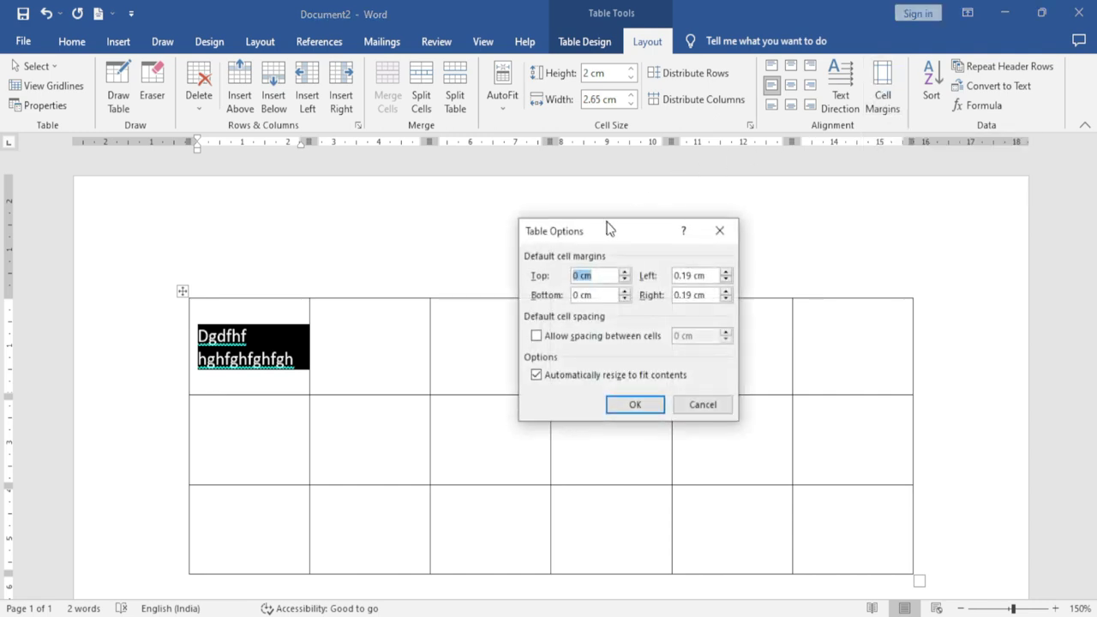
drag(607, 227, 737, 217)
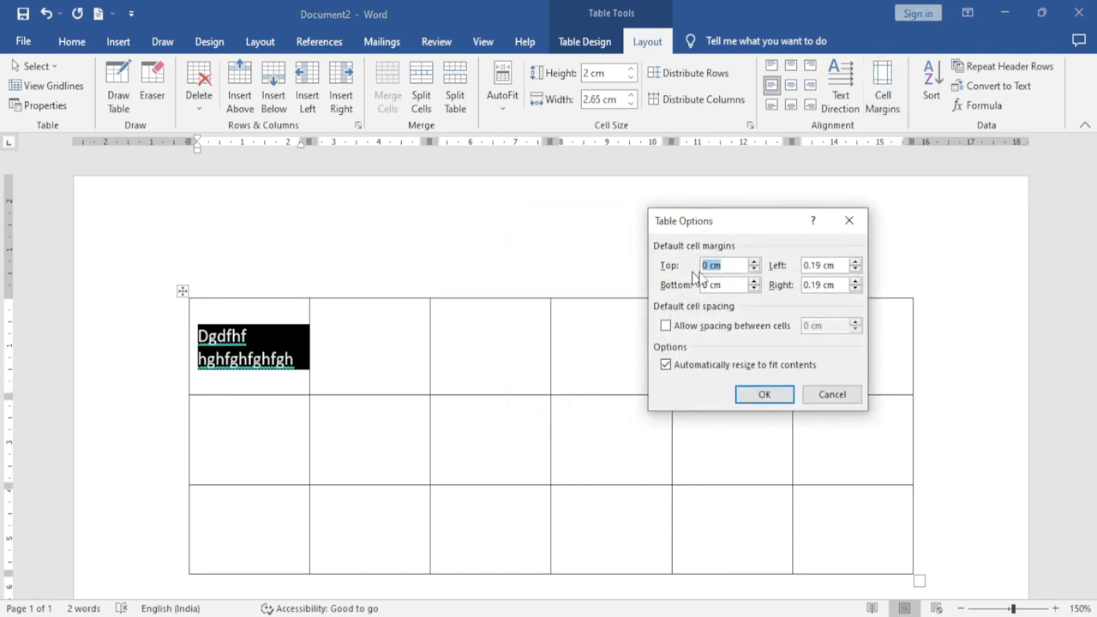
click(755, 262)
click(765, 398)
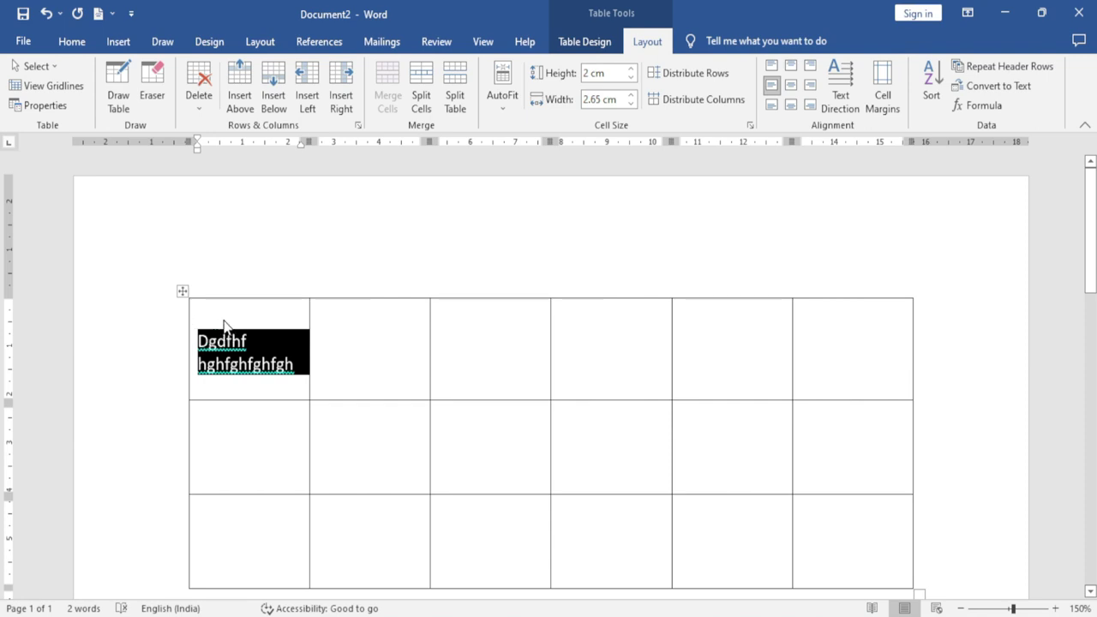
click(341, 339)
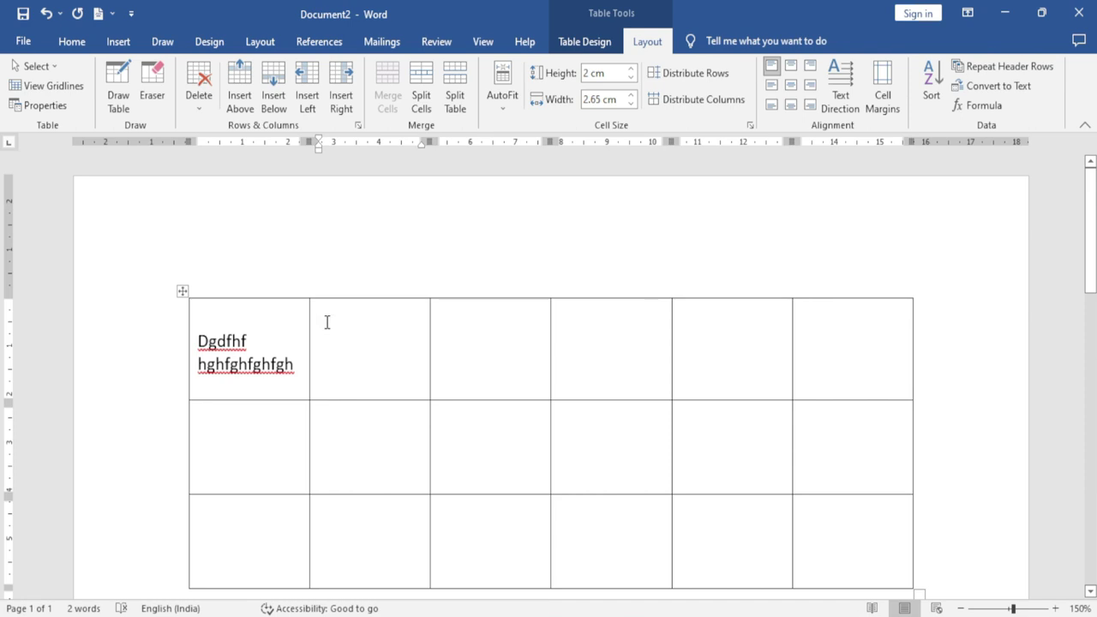
- Raise the top cell margin further to 0.3 cm
click(883, 103)
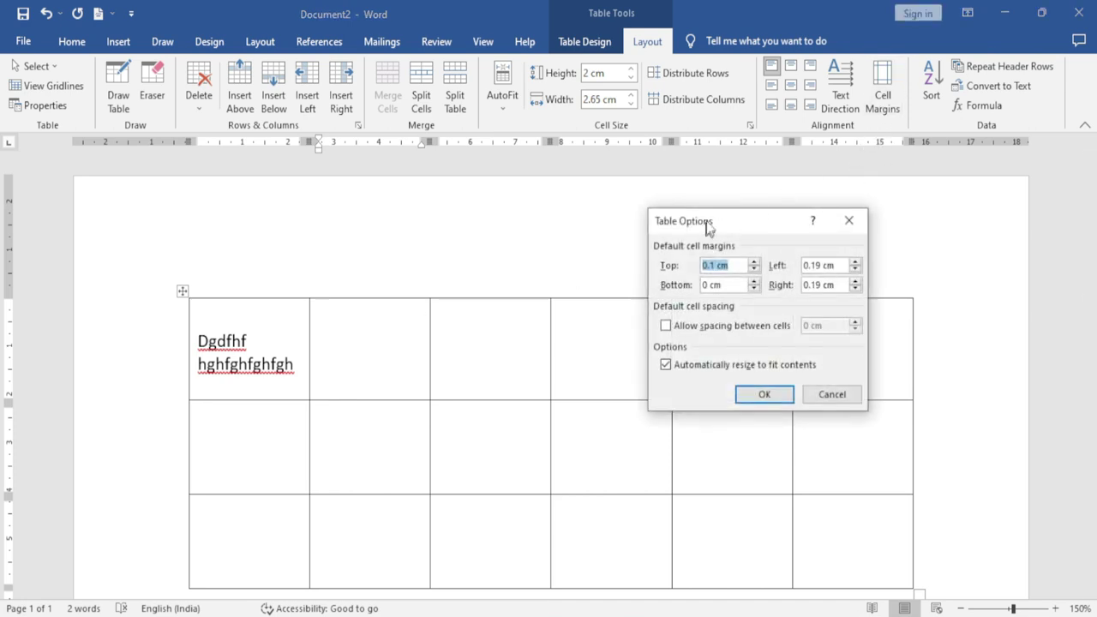
drag(708, 225, 745, 253)
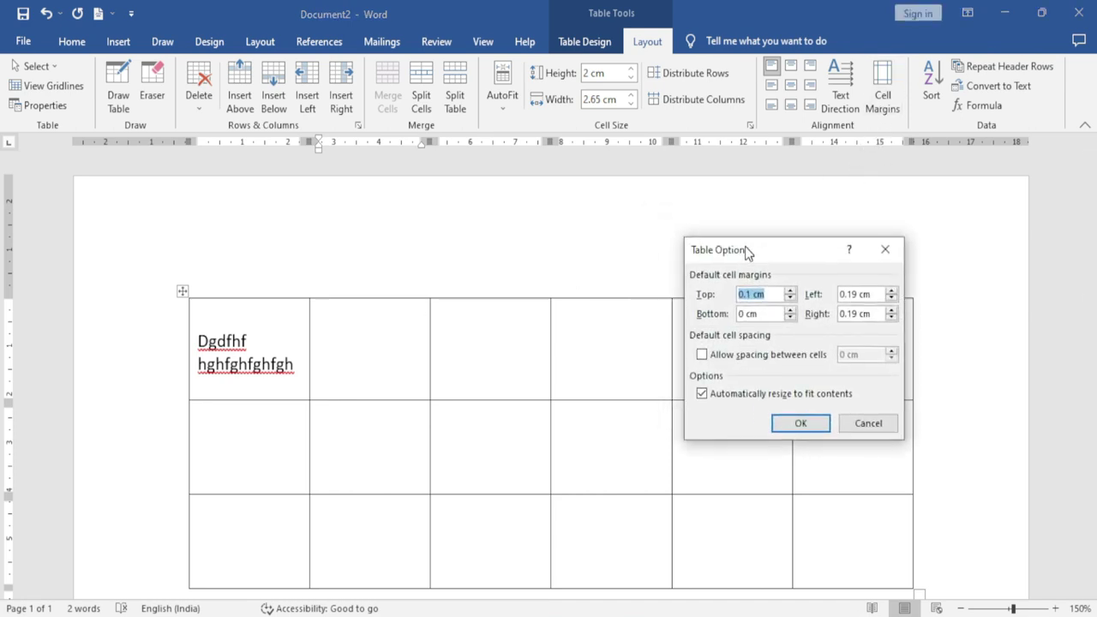
click(790, 291)
click(791, 291)
click(800, 423)
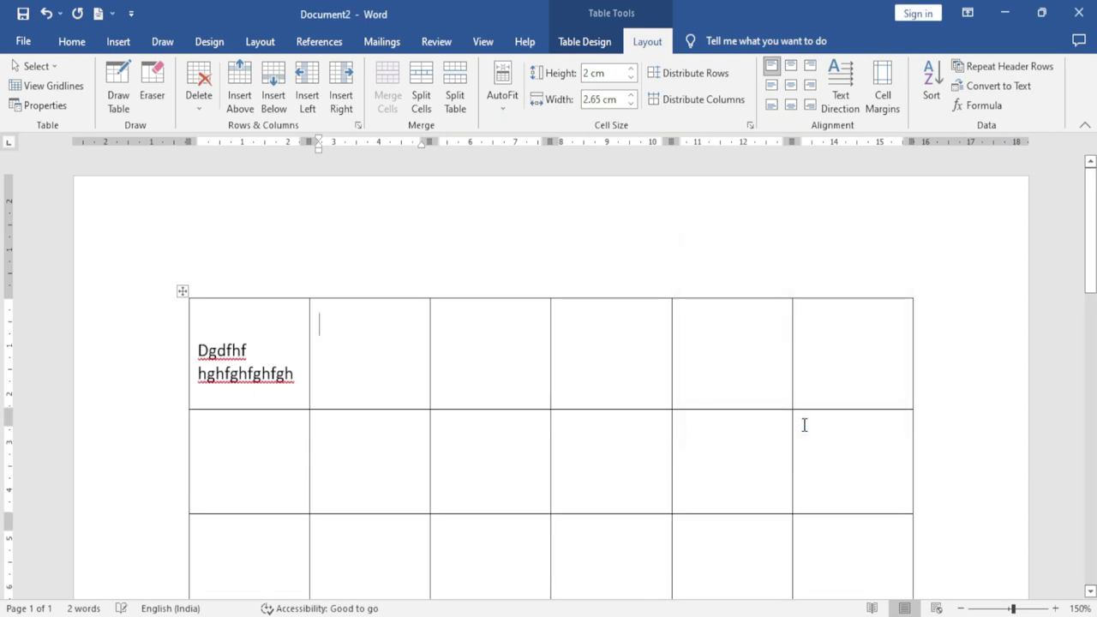
click(312, 321)
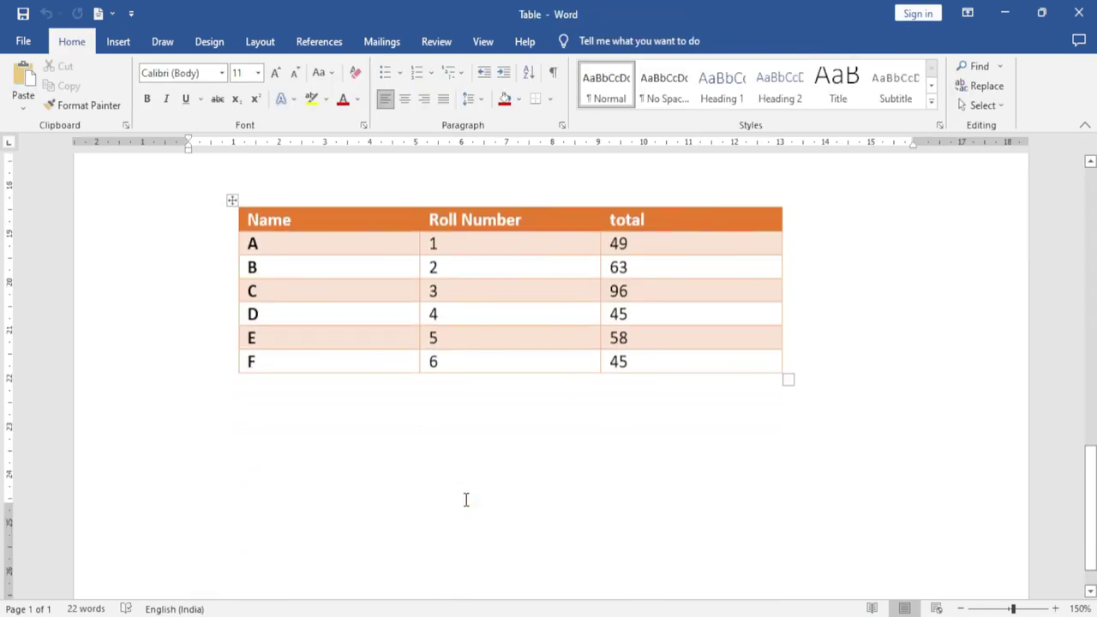
- Sort the table by Roll Number as Number type, descending, with the header row excluded
scroll(466, 498, up, 3)
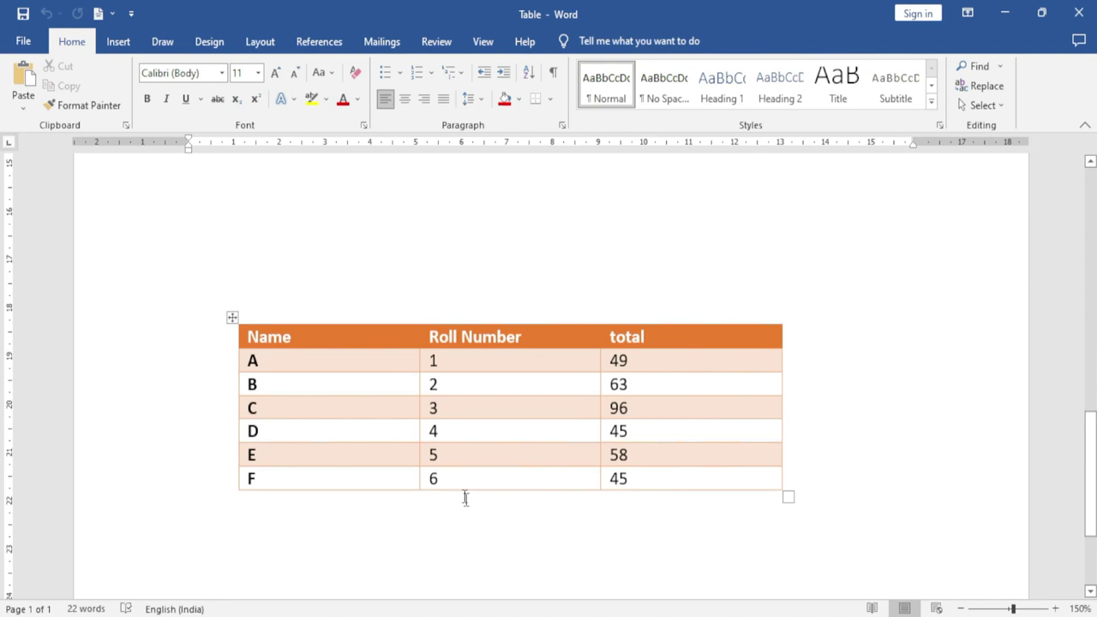
click(305, 346)
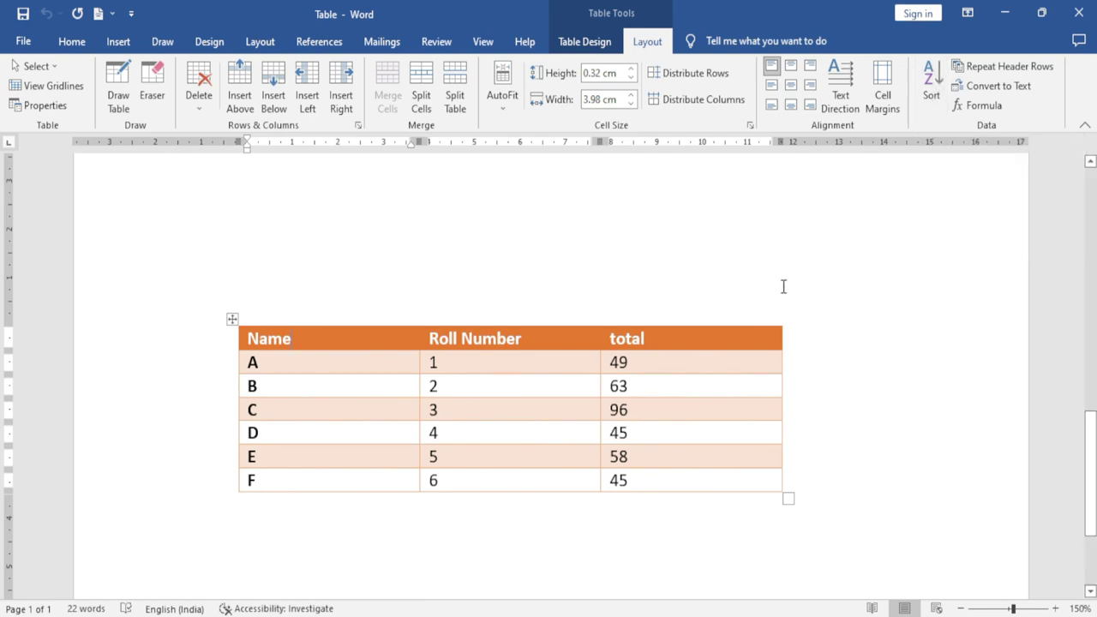
click(932, 82)
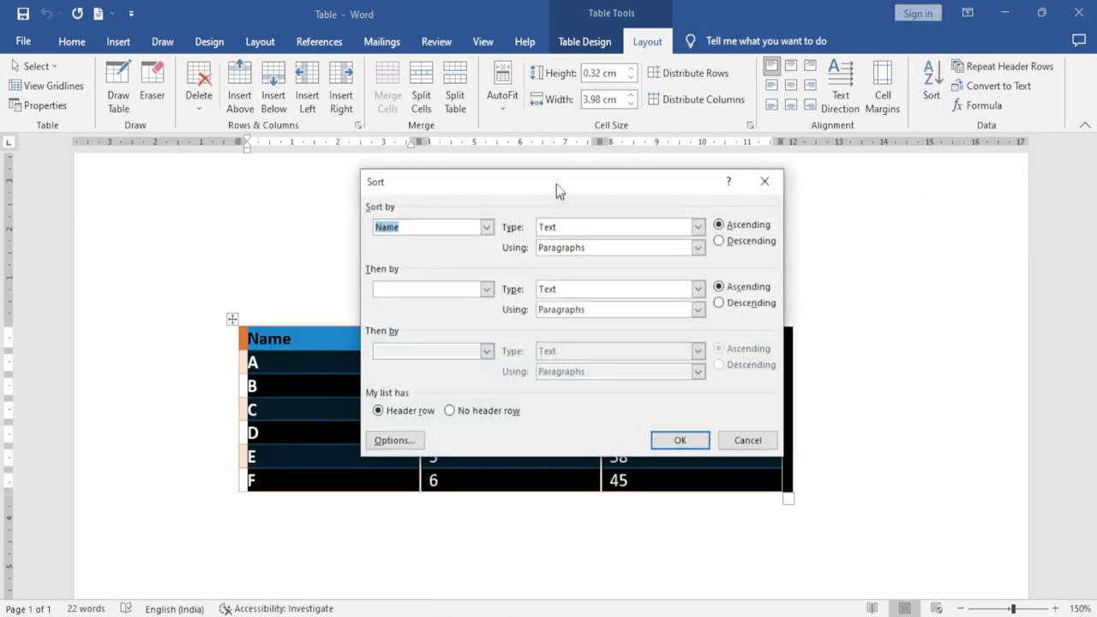
drag(556, 184, 679, 225)
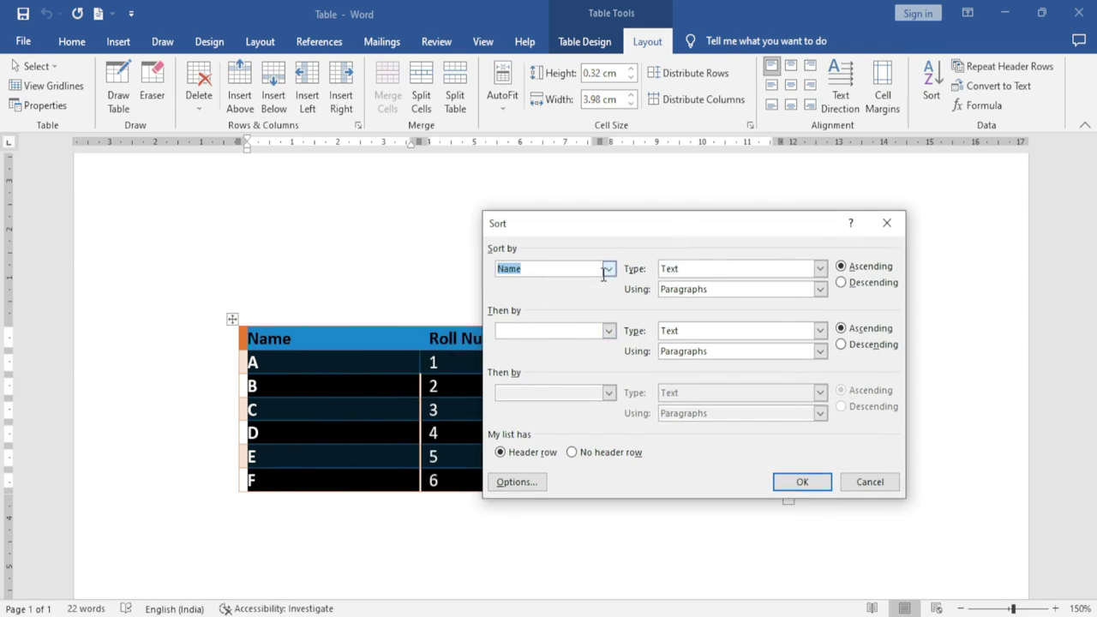
click(609, 270)
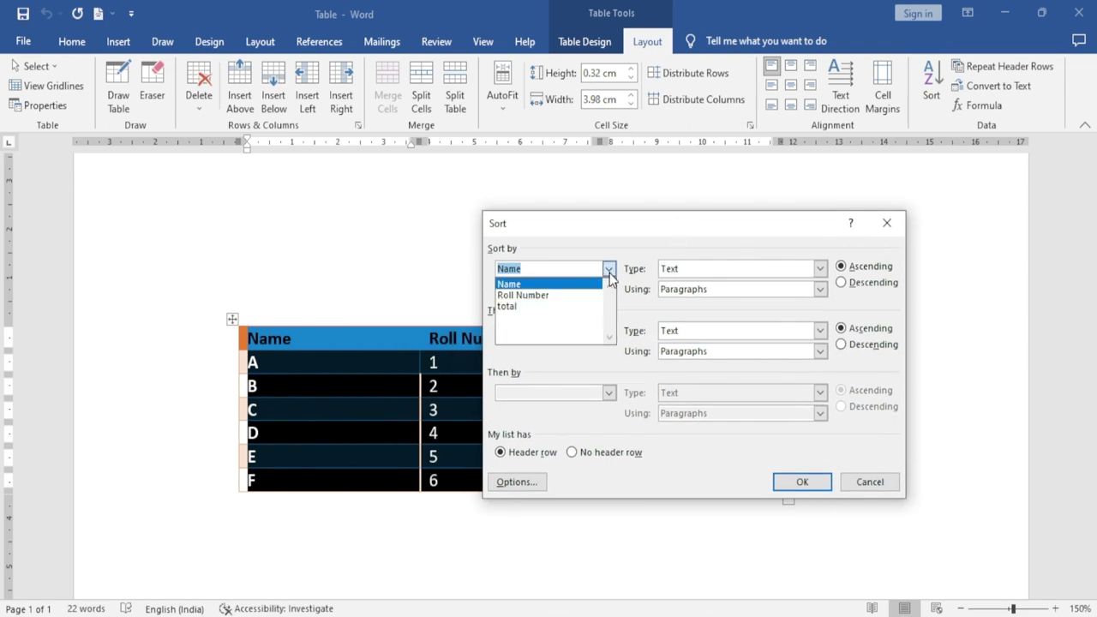
click(523, 295)
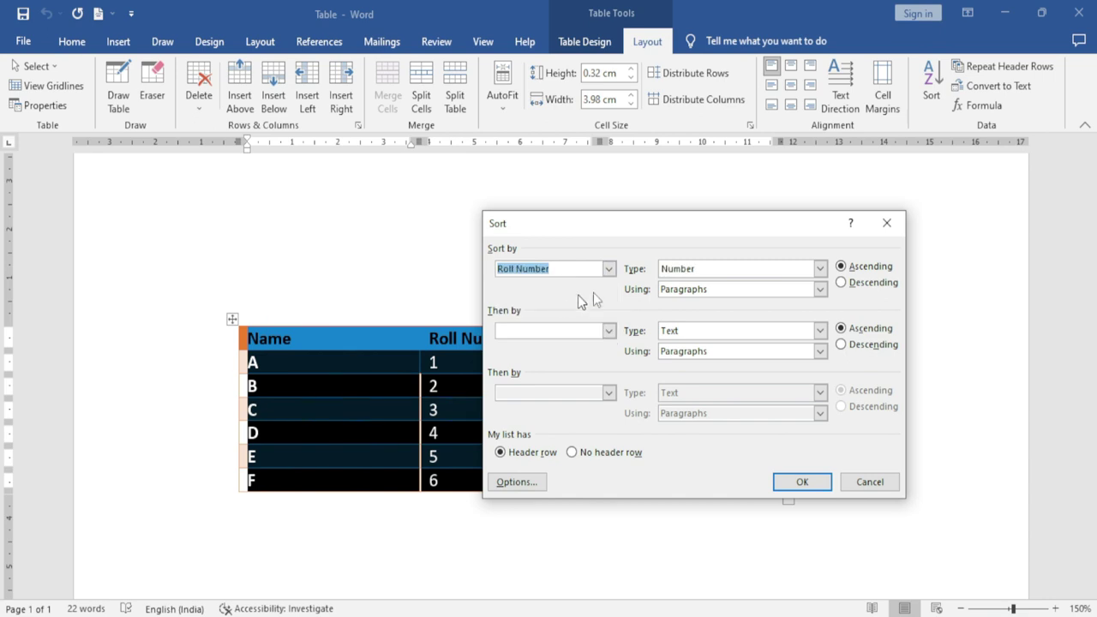
mouse_move(684, 230)
mouse_down()
mouse_move(433, 386)
mouse_move(748, 166)
mouse_up()
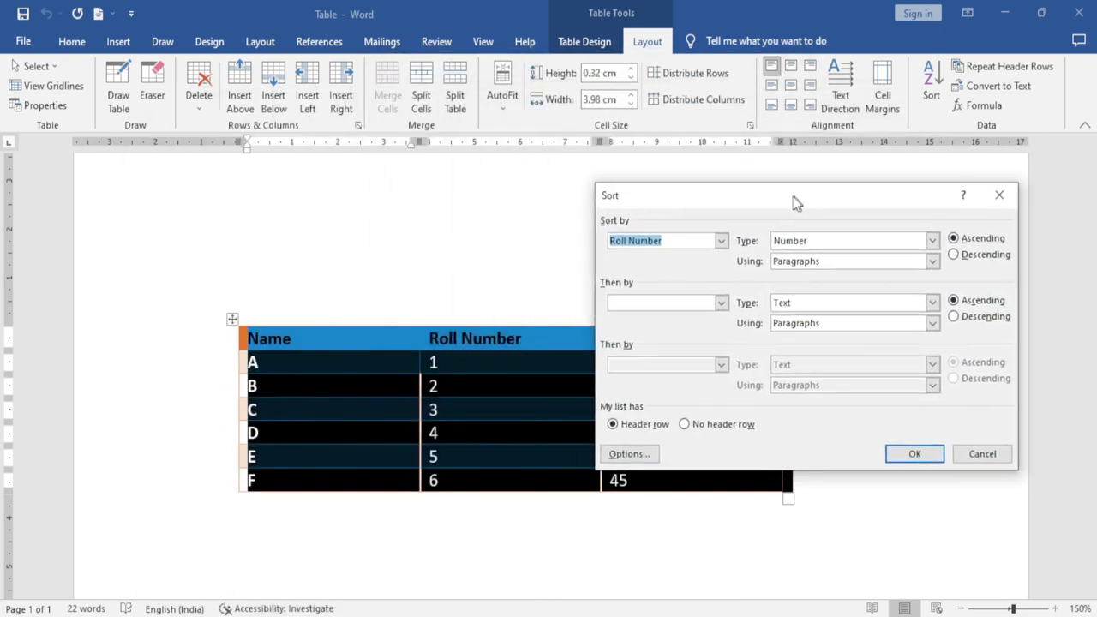
drag(748, 166, 731, 82)
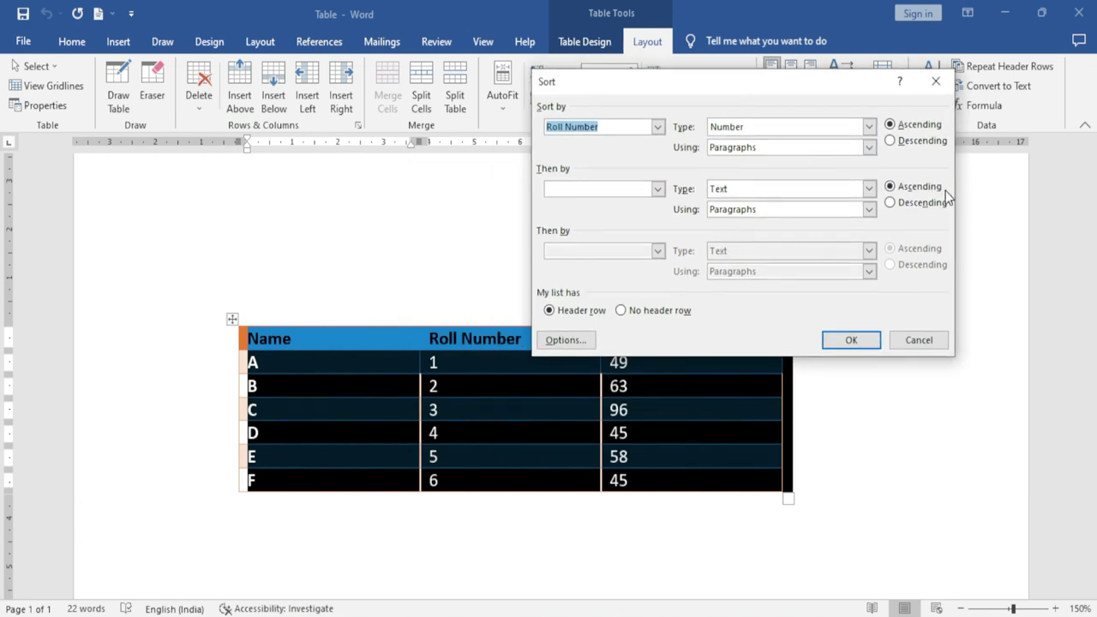
click(891, 141)
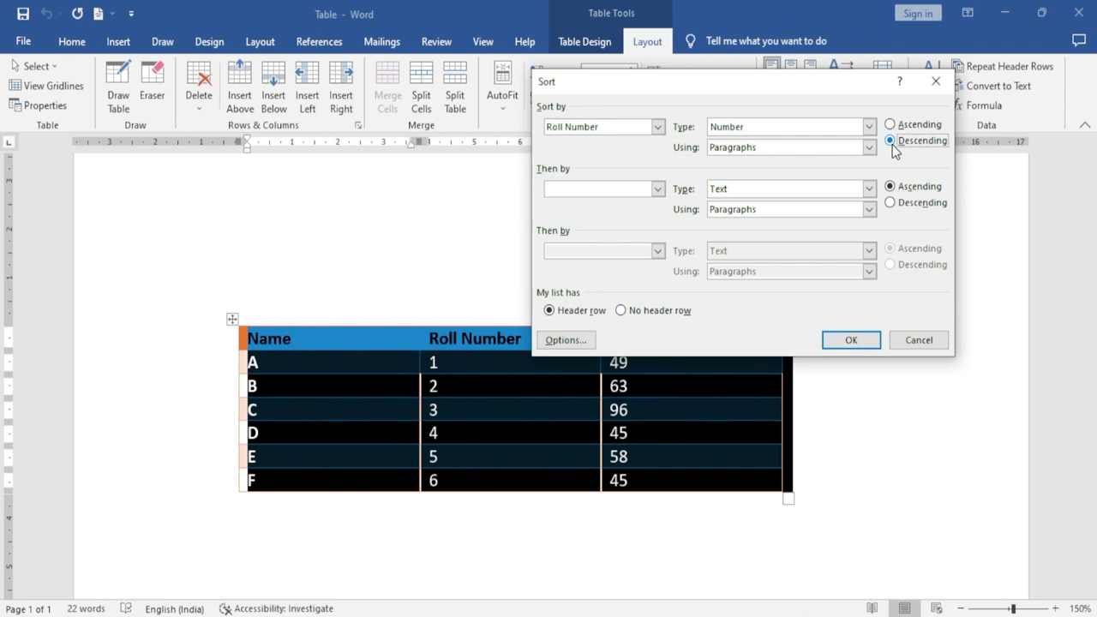
click(869, 127)
click(869, 127)
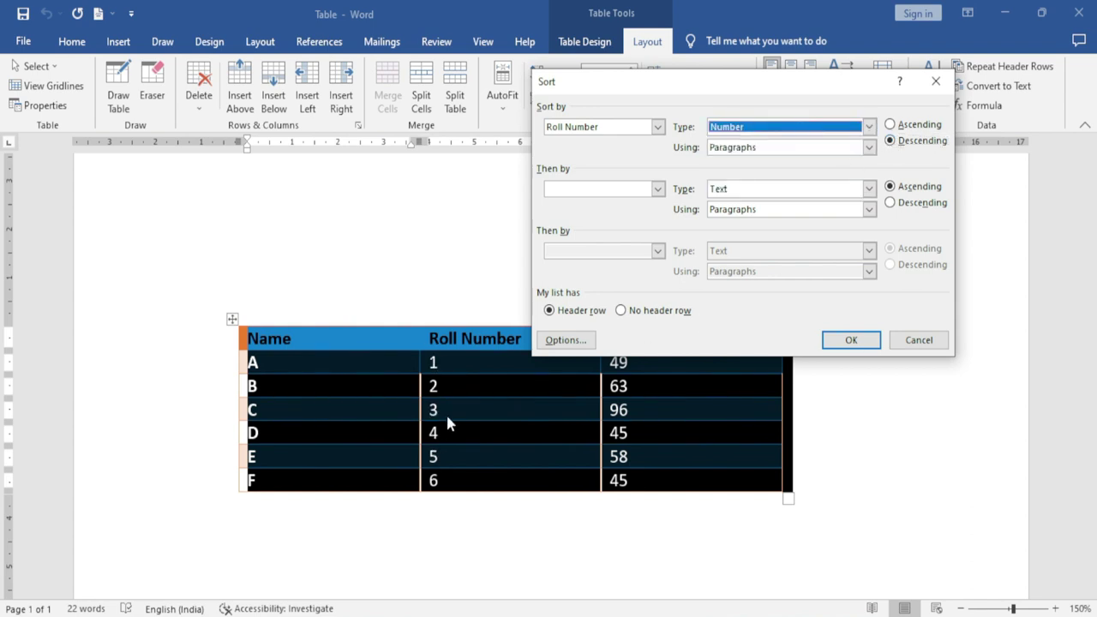
click(760, 150)
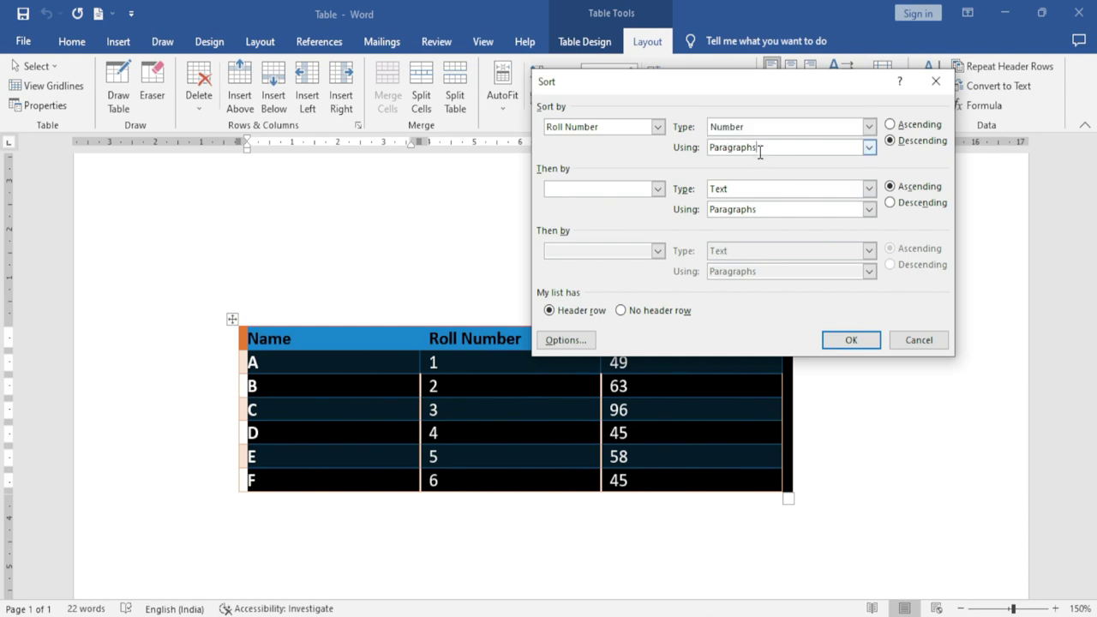
click(852, 340)
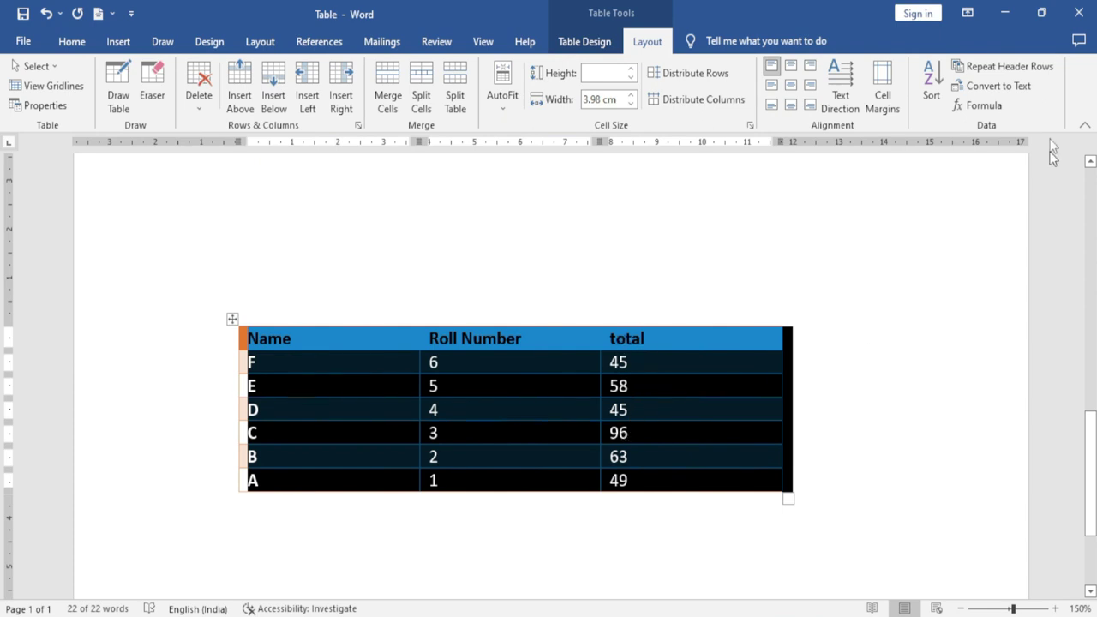
- Sort the table by total descending, then by Roll Number descending
click(935, 88)
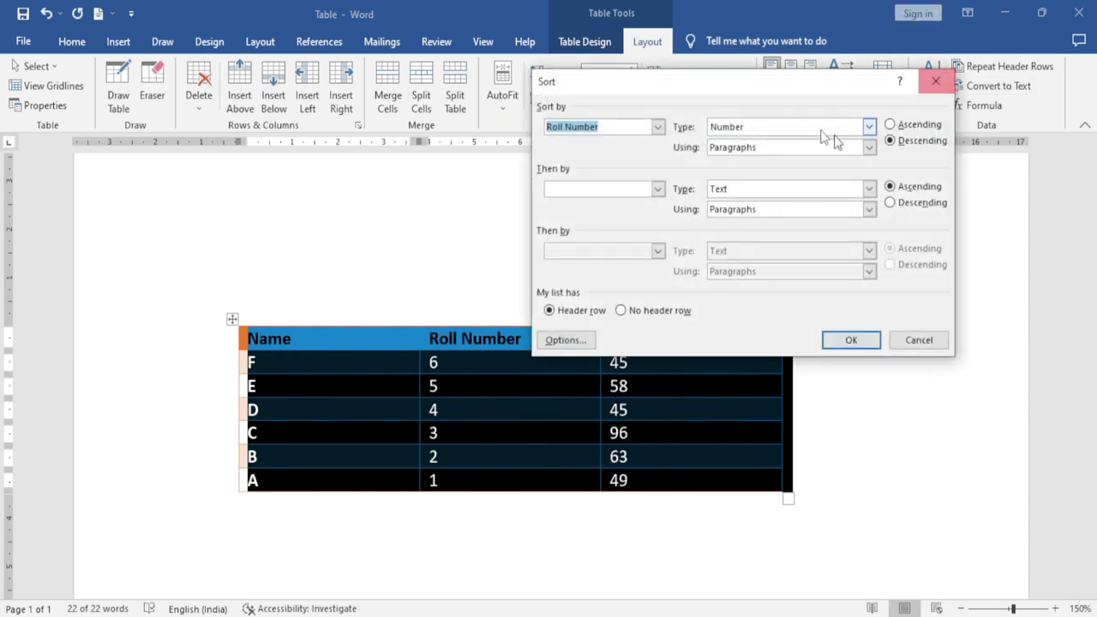
click(674, 176)
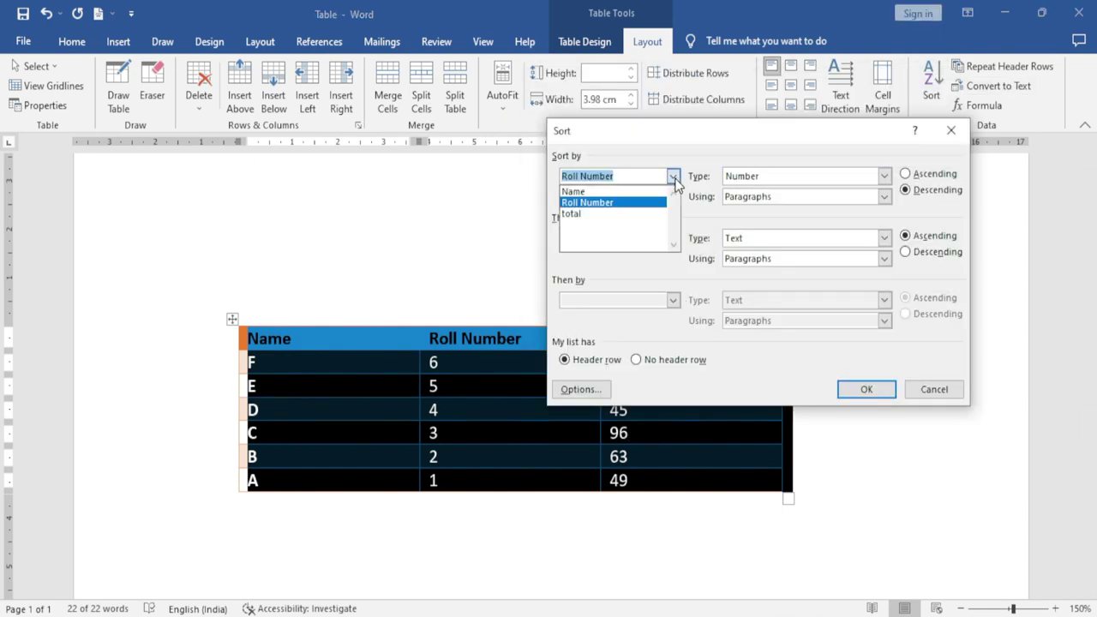
click(598, 214)
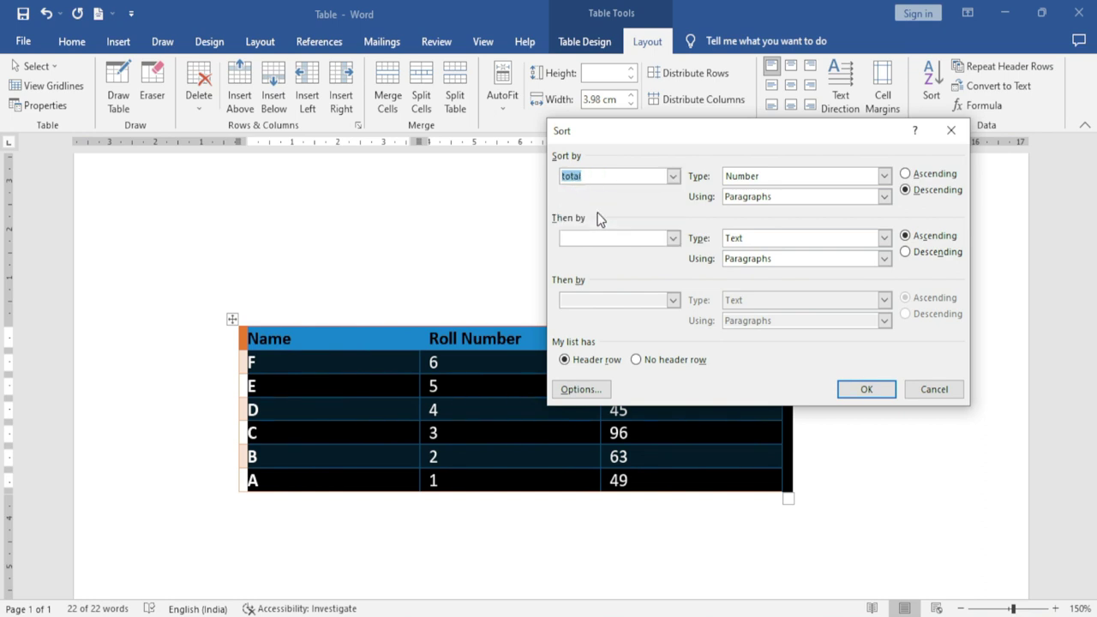
click(674, 239)
click(607, 275)
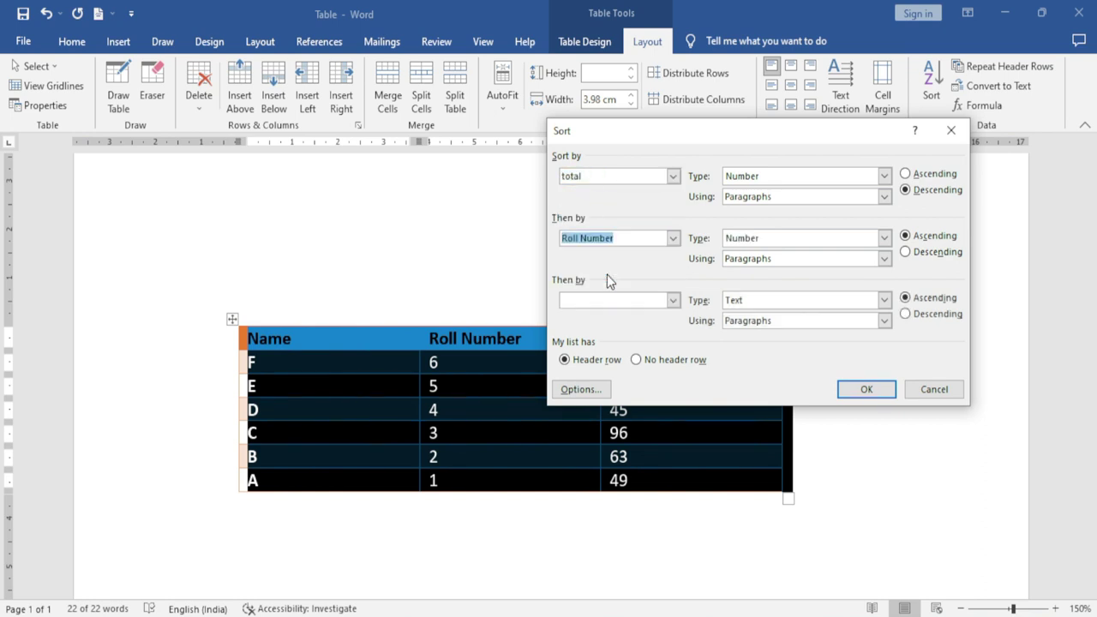
click(906, 253)
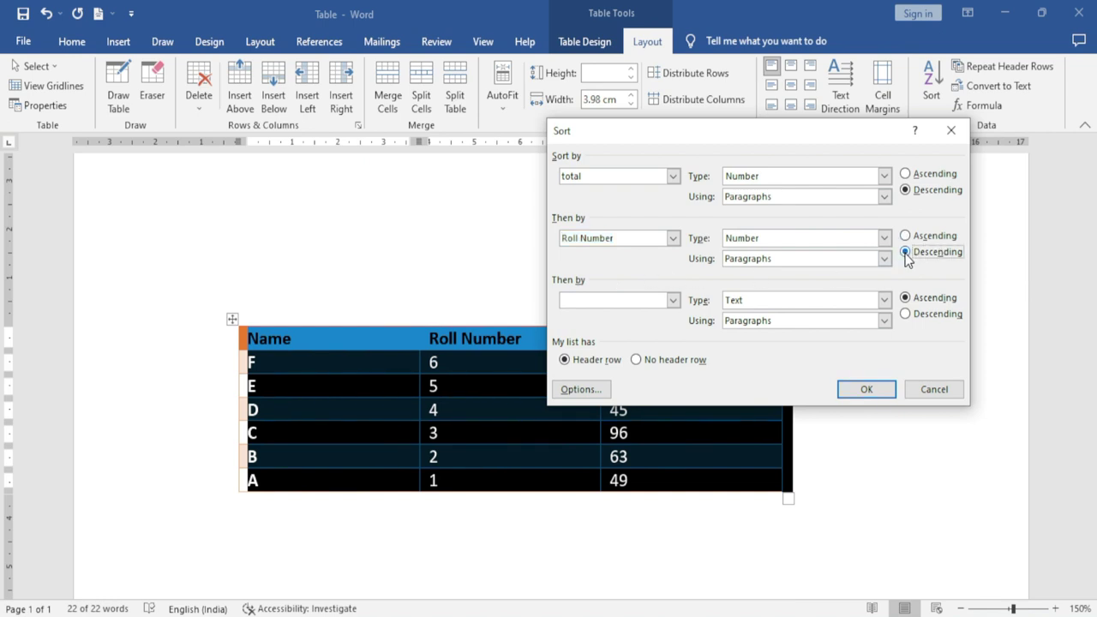
drag(806, 130, 730, 29)
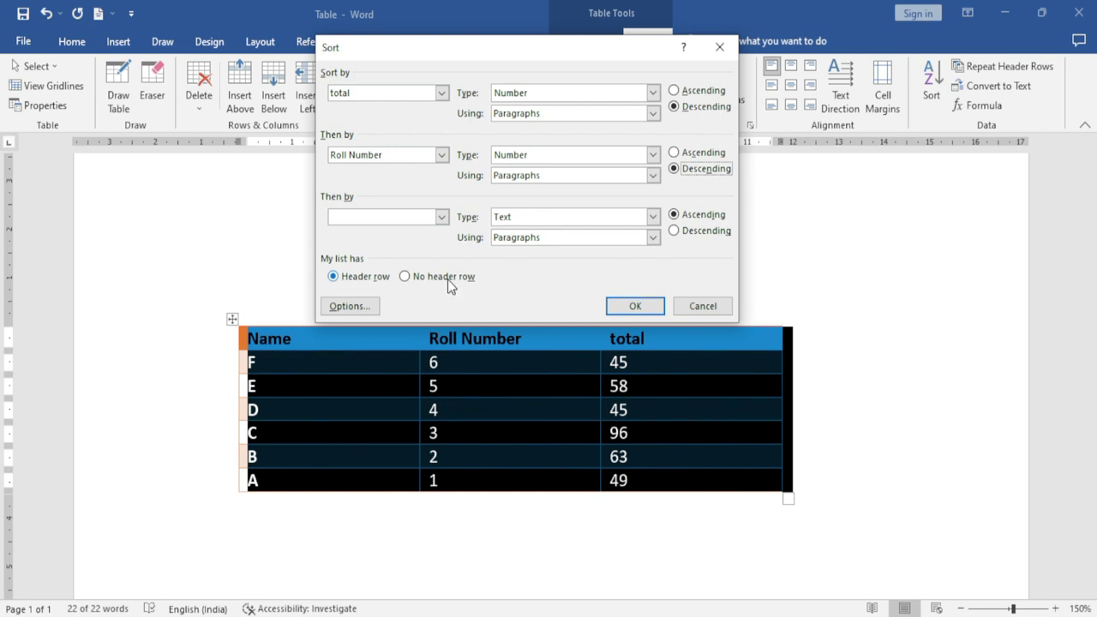
click(634, 306)
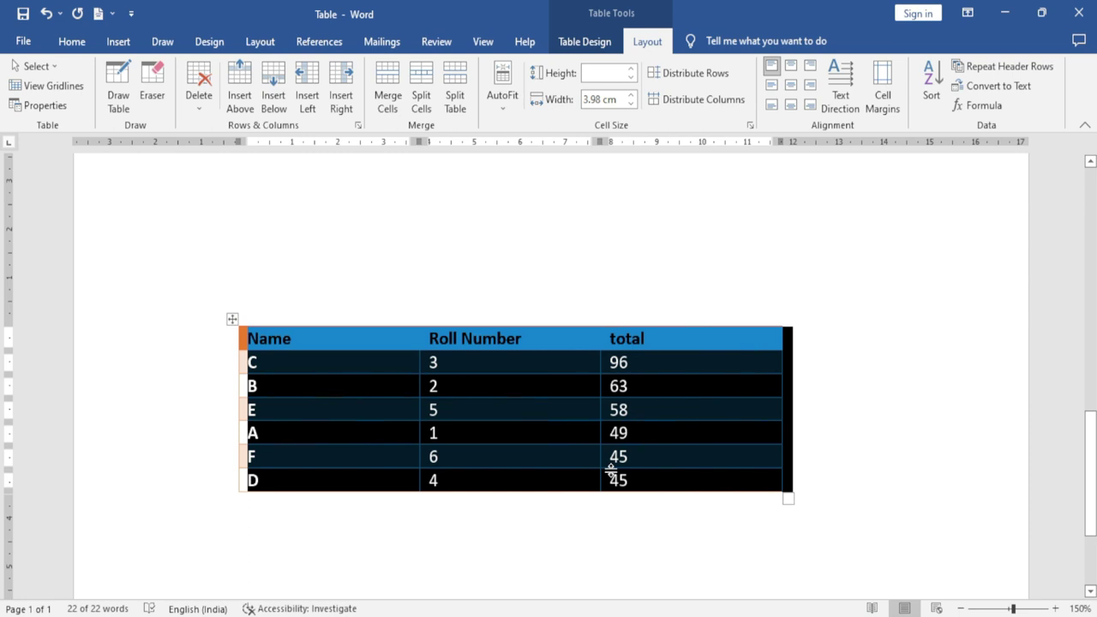
- Re-sort by Roll Number ascending only, removing the tiebreaker column
click(932, 86)
drag(538, 52, 770, 57)
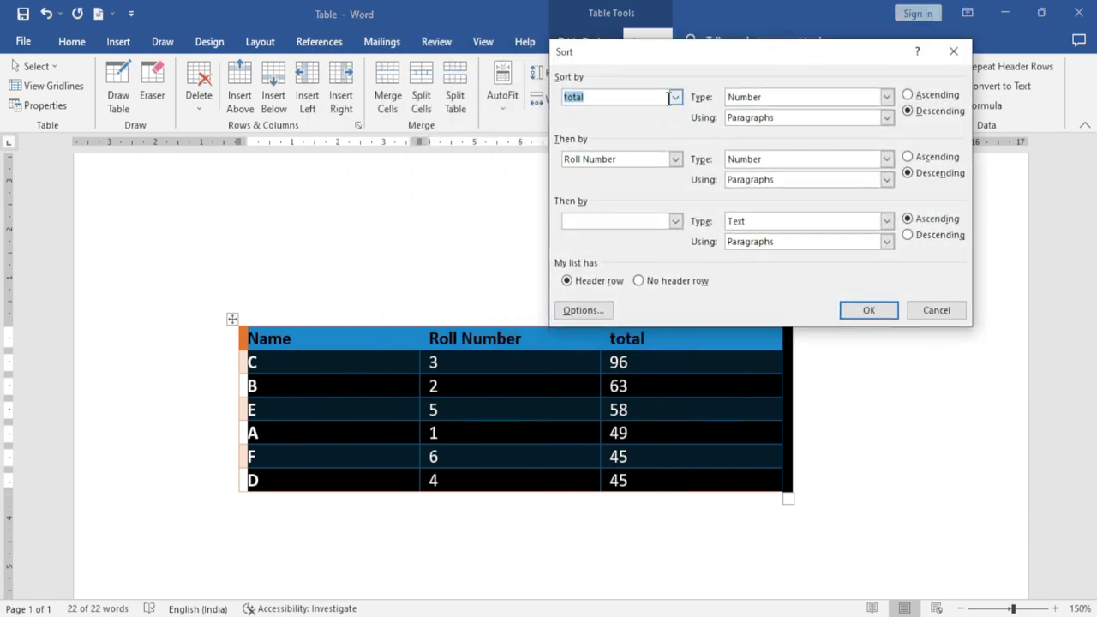
click(676, 97)
click(619, 123)
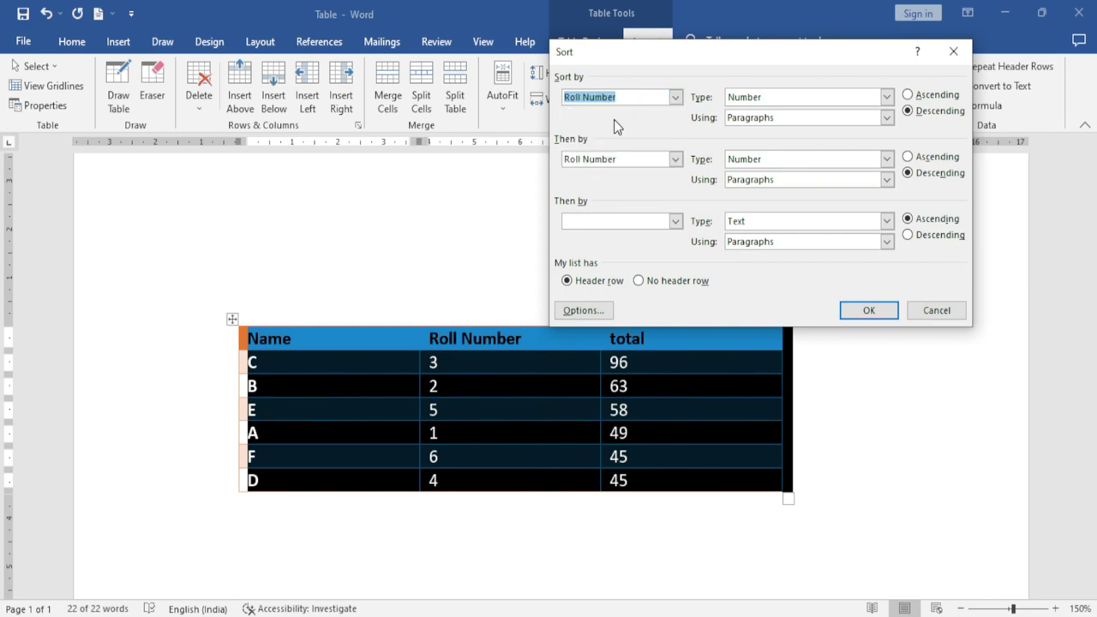
click(909, 95)
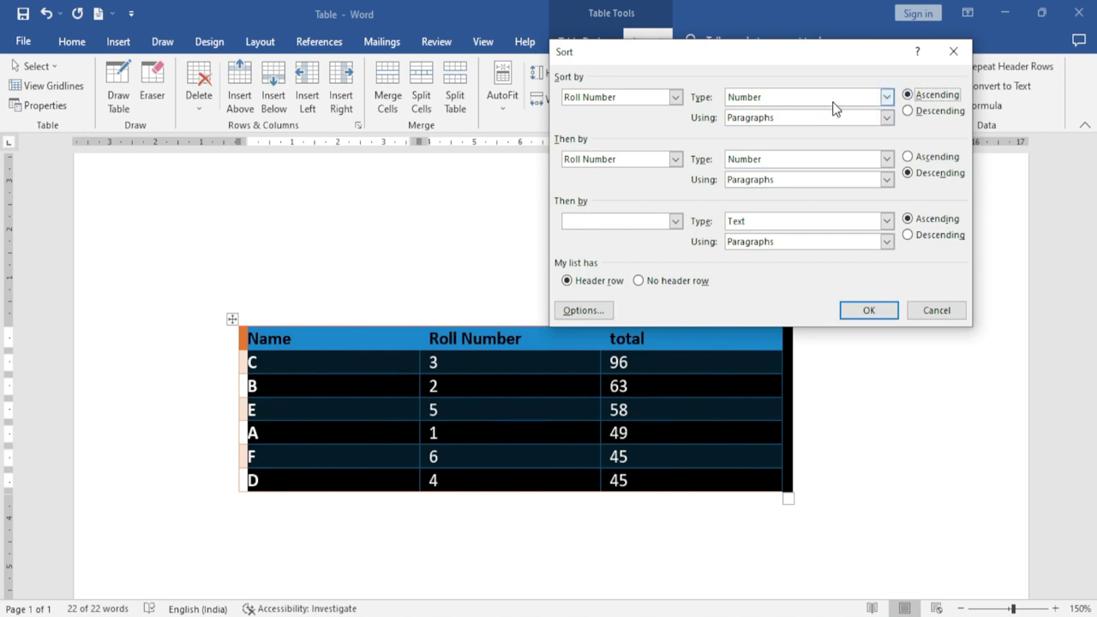
click(676, 158)
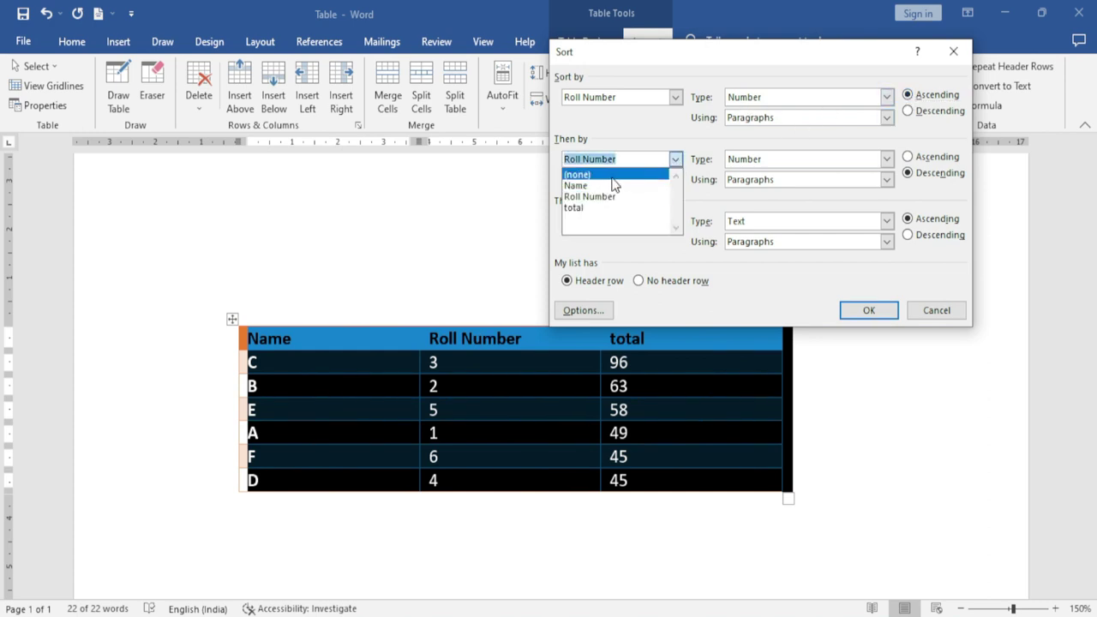
click(610, 172)
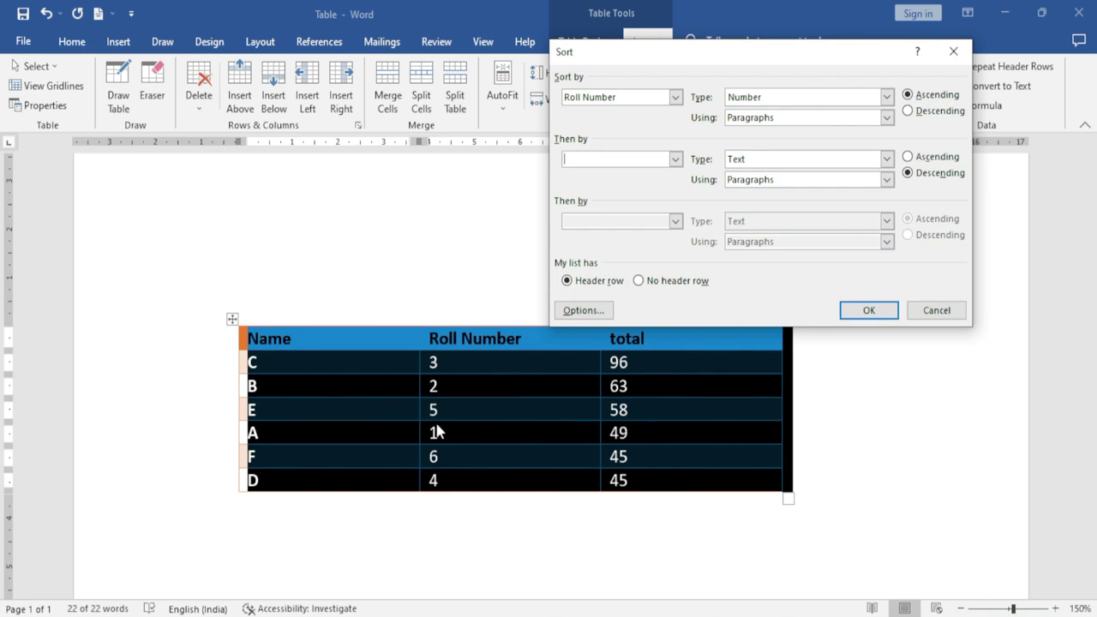
click(864, 311)
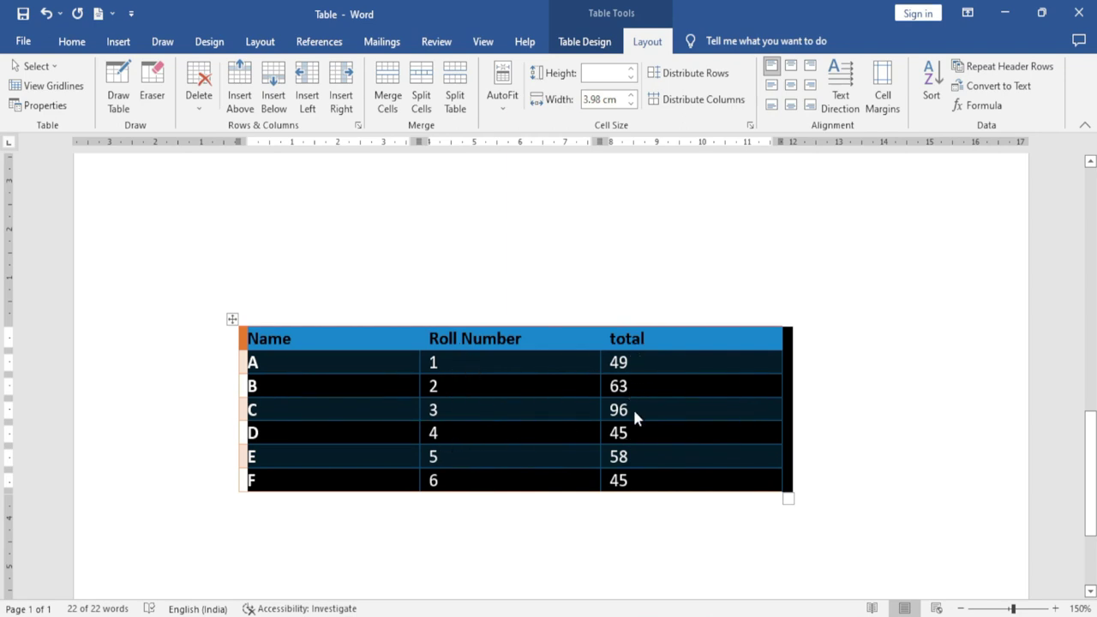
- Sort rows by total ascending, with Roll Number ascending as the tiebreaker
click(931, 83)
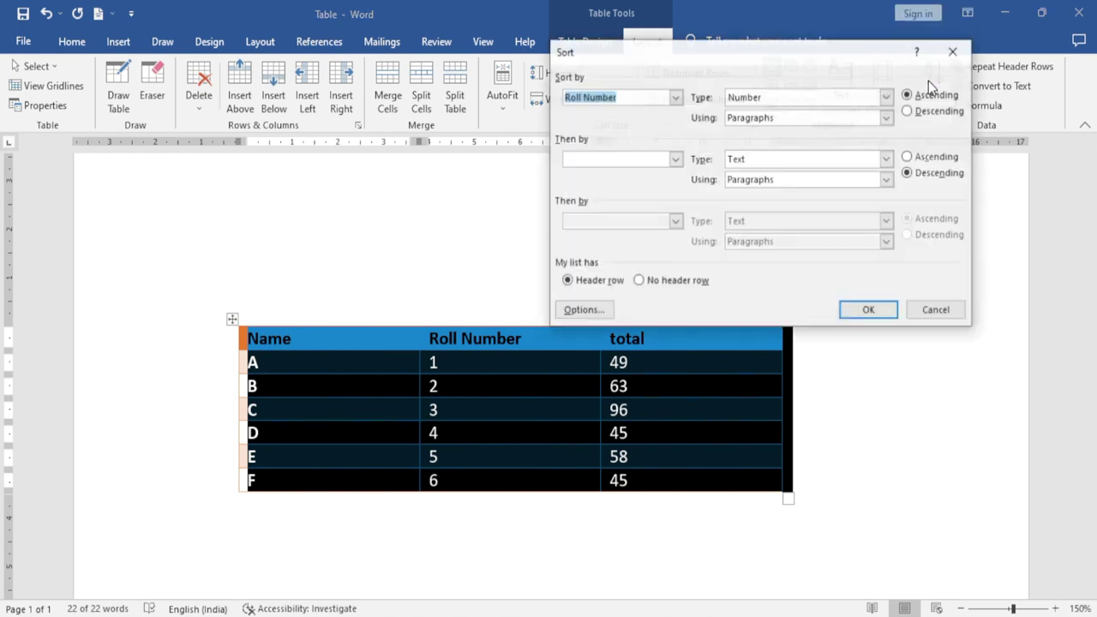
click(675, 97)
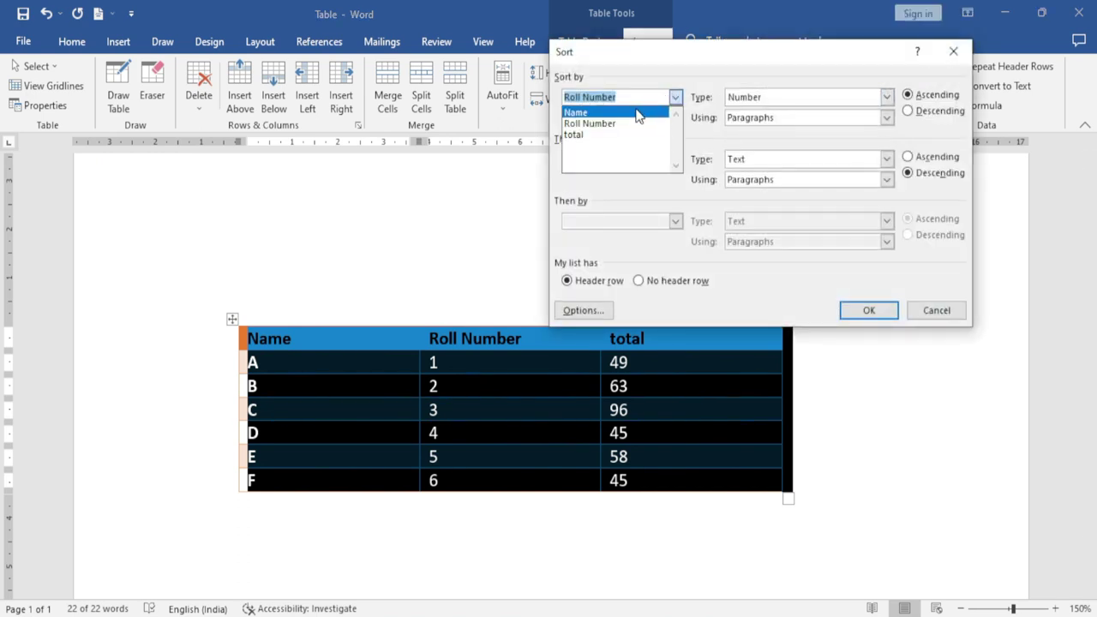
click(598, 137)
click(676, 160)
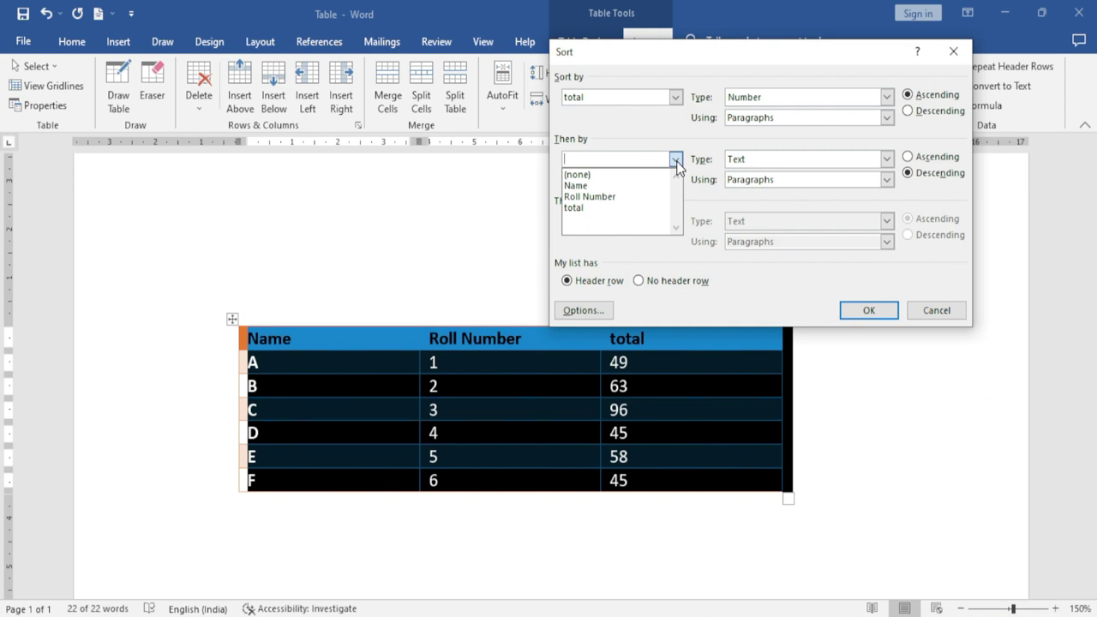
click(614, 198)
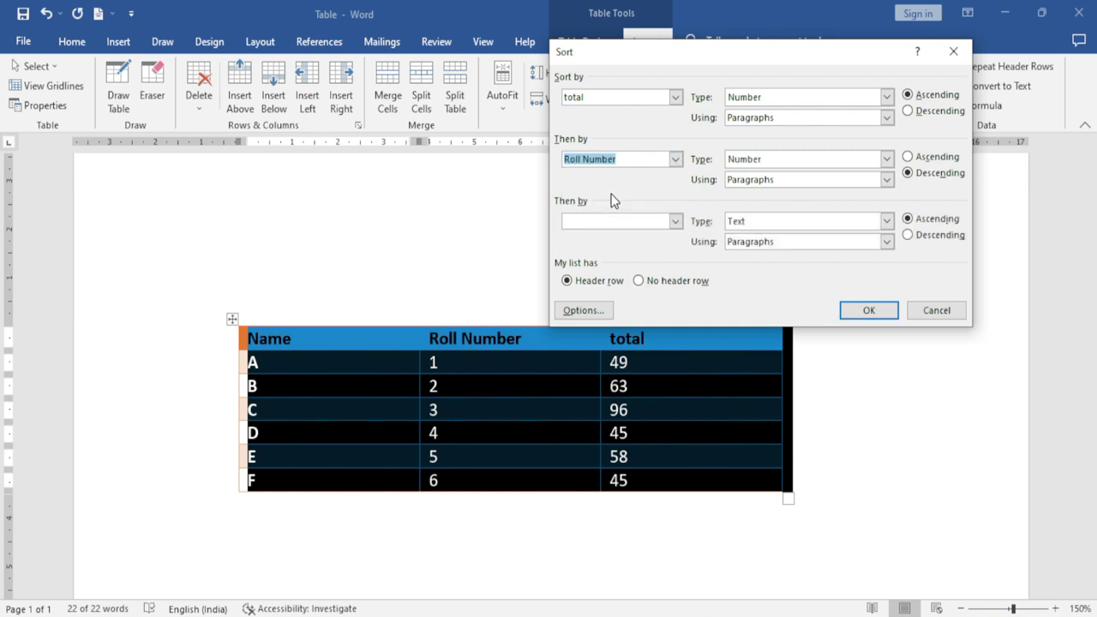
click(908, 157)
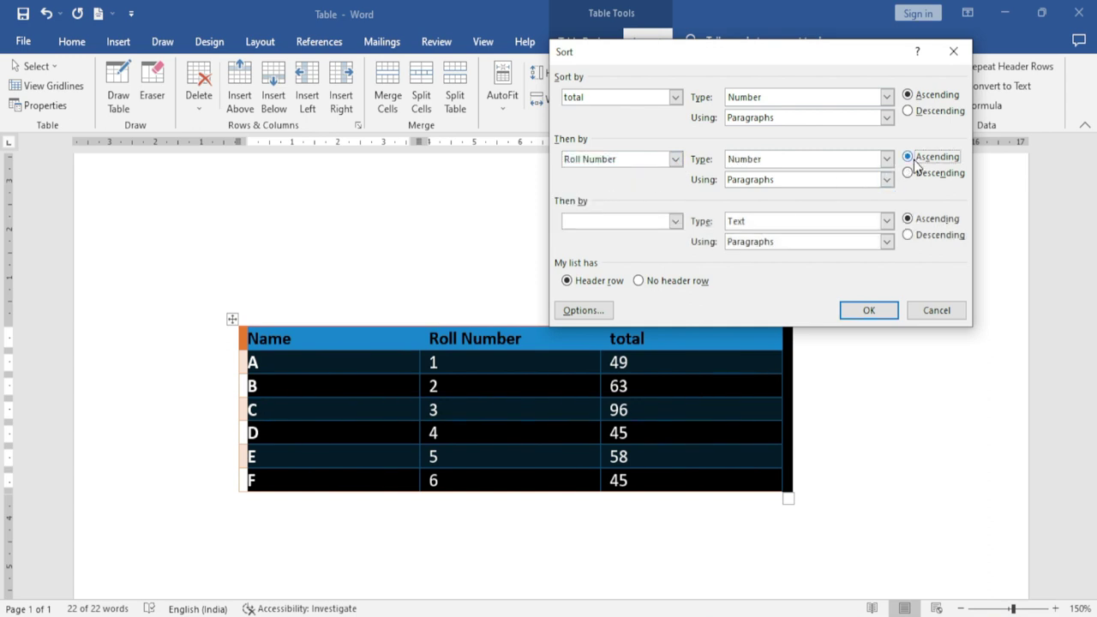
click(862, 314)
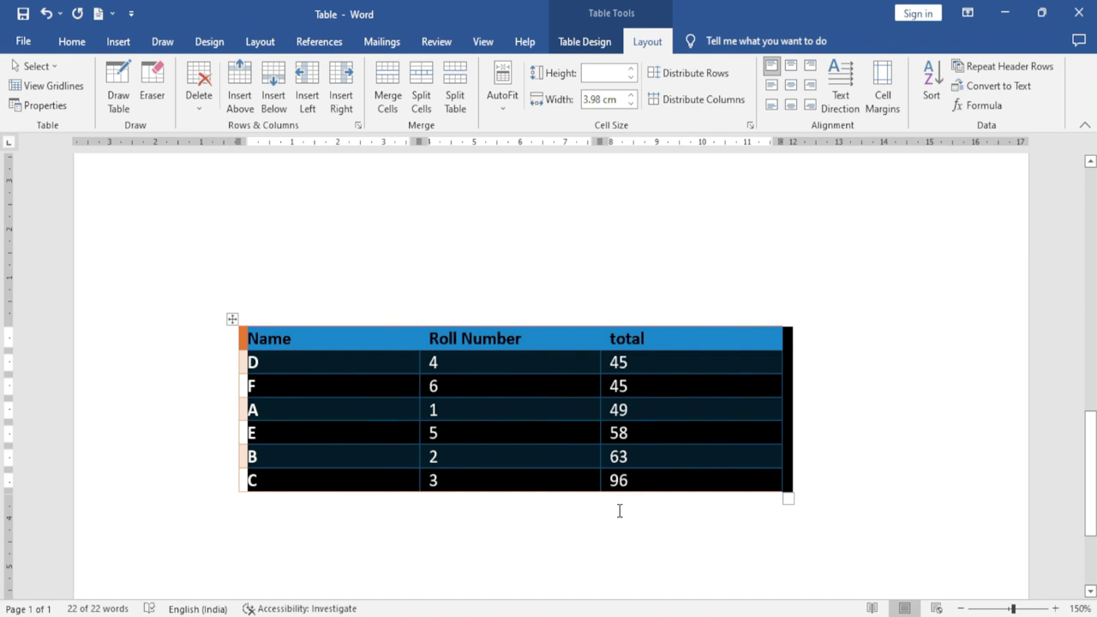
- Add empty rows after the table's last row with Tab until it reaches page 2
click(552, 529)
scroll(552, 529, up, 3)
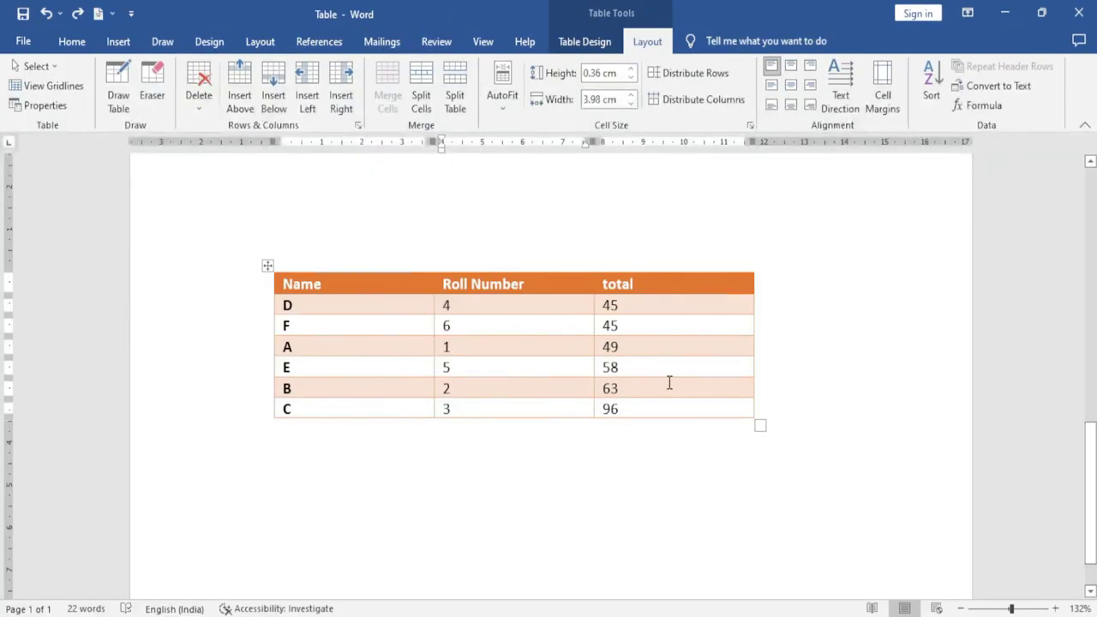
click(649, 412)
key(Tab)
key(Tab)
key(Tab)
key(Tab)
key(Tab)
key(Tab)
key(Tab)
key(Tab)
key(Tab)
key(Tab)
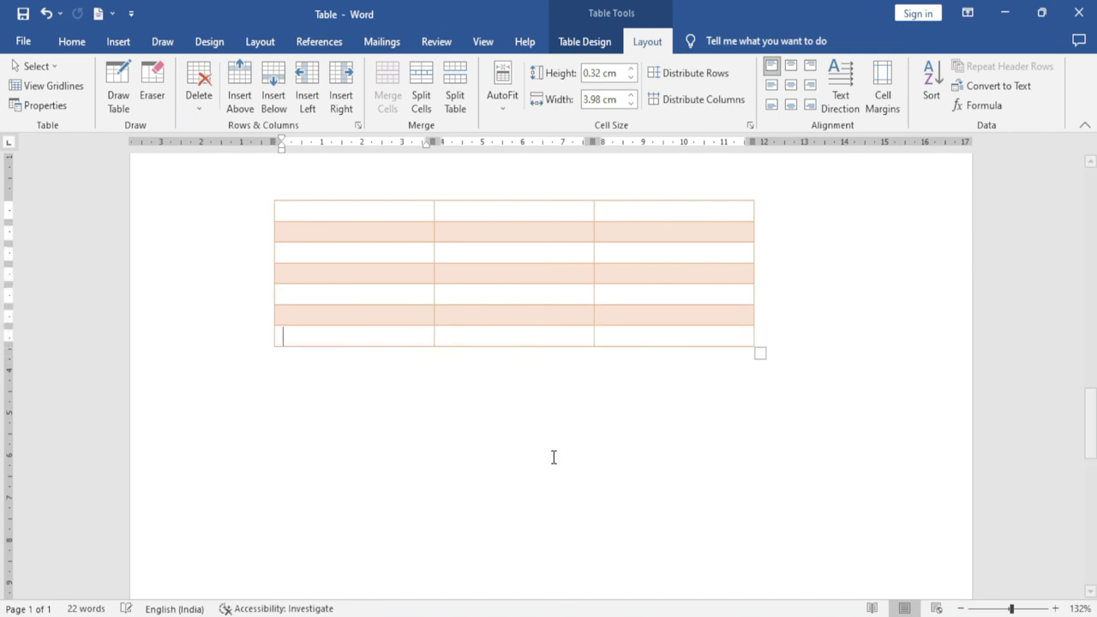
scroll(490, 401, up, 3)
scroll(489, 399, up, 3)
scroll(492, 360, up, 2)
scroll(499, 402, down, 1)
scroll(500, 399, down, 3)
scroll(473, 403, down, 2)
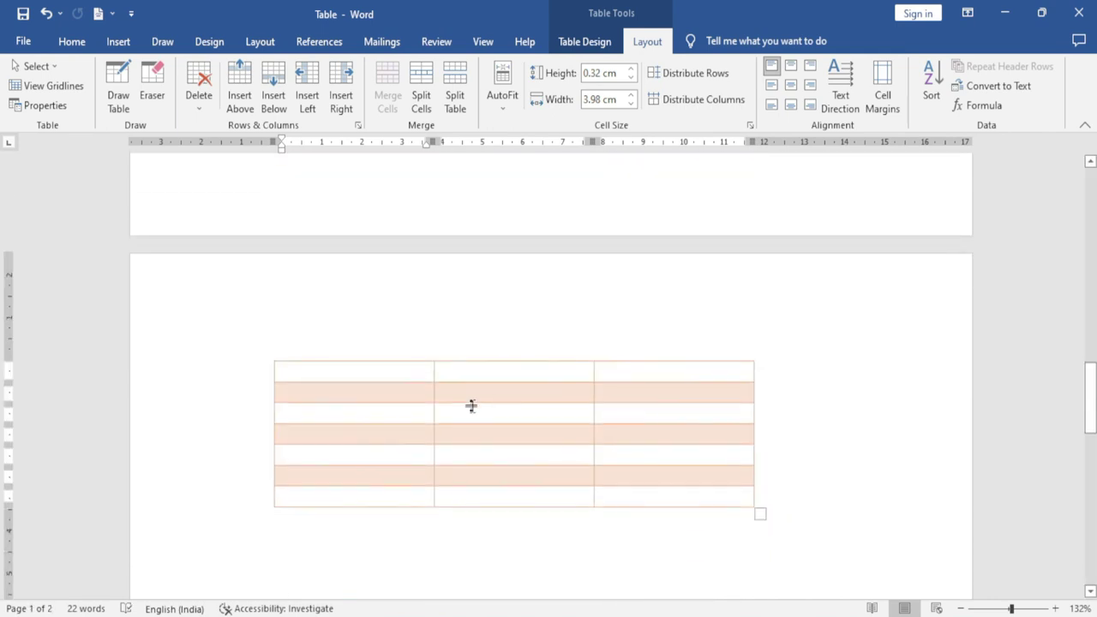
scroll(439, 405, up, 3)
scroll(439, 406, up, 3)
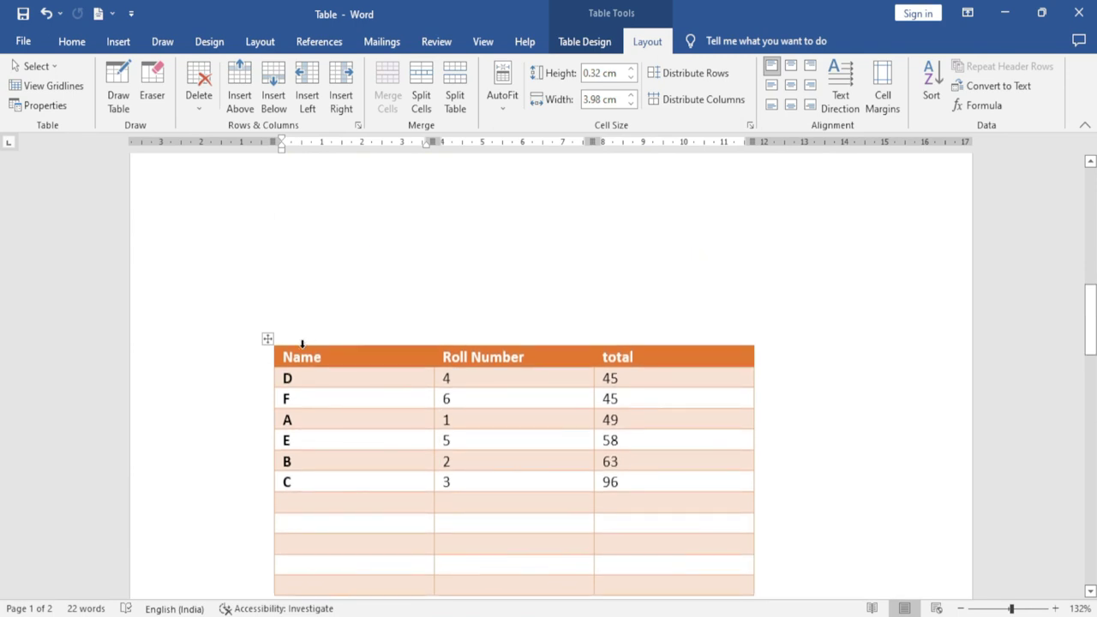
- Inspect the Name, Roll Number and total header row and page 2's top row
click(340, 356)
click(491, 357)
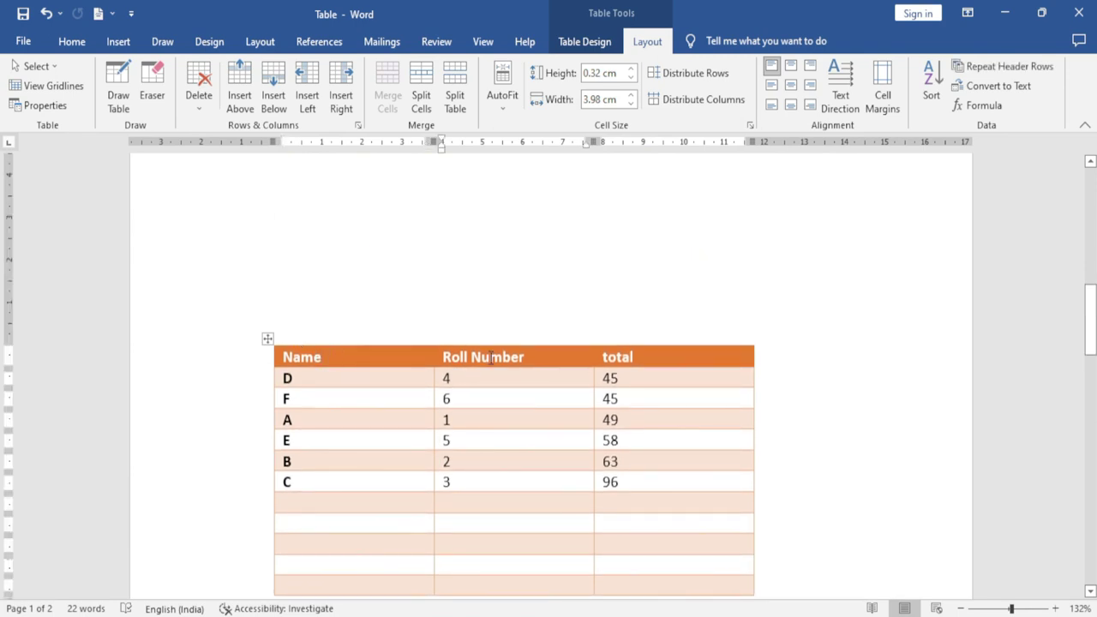
click(638, 357)
scroll(428, 433, down, 3)
scroll(397, 453, down, 3)
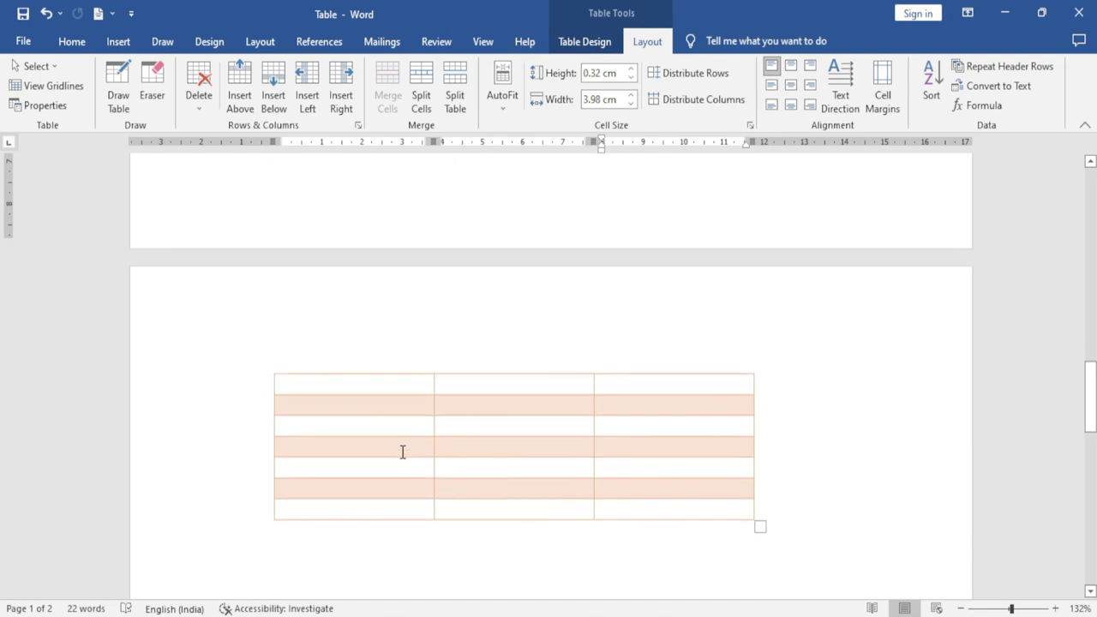
click(311, 374)
click(487, 377)
click(635, 367)
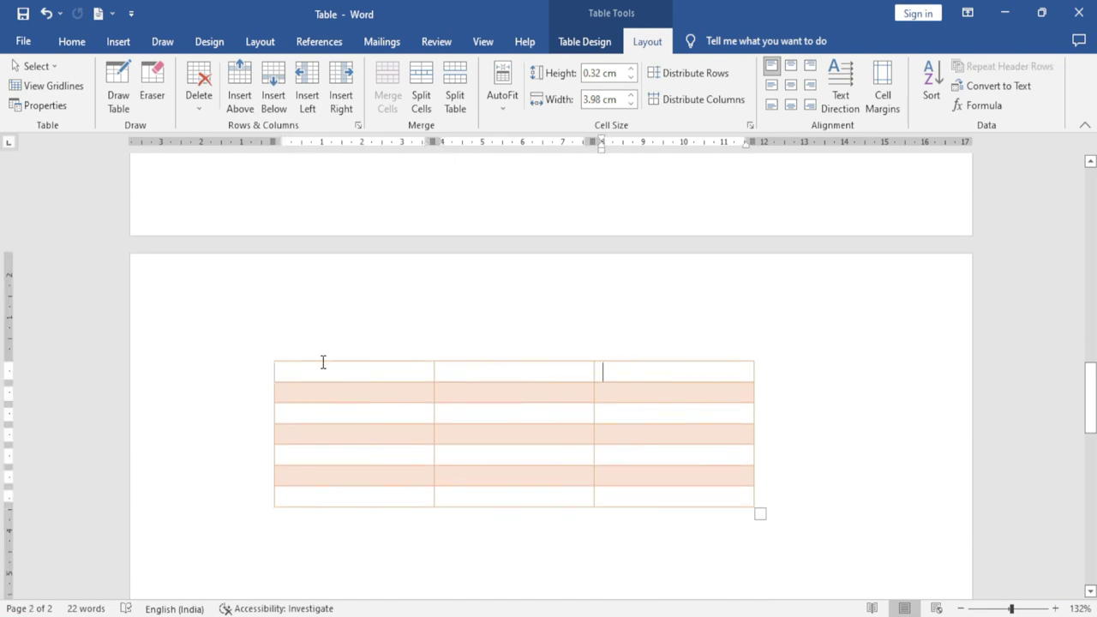
click(335, 372)
click(471, 377)
click(670, 374)
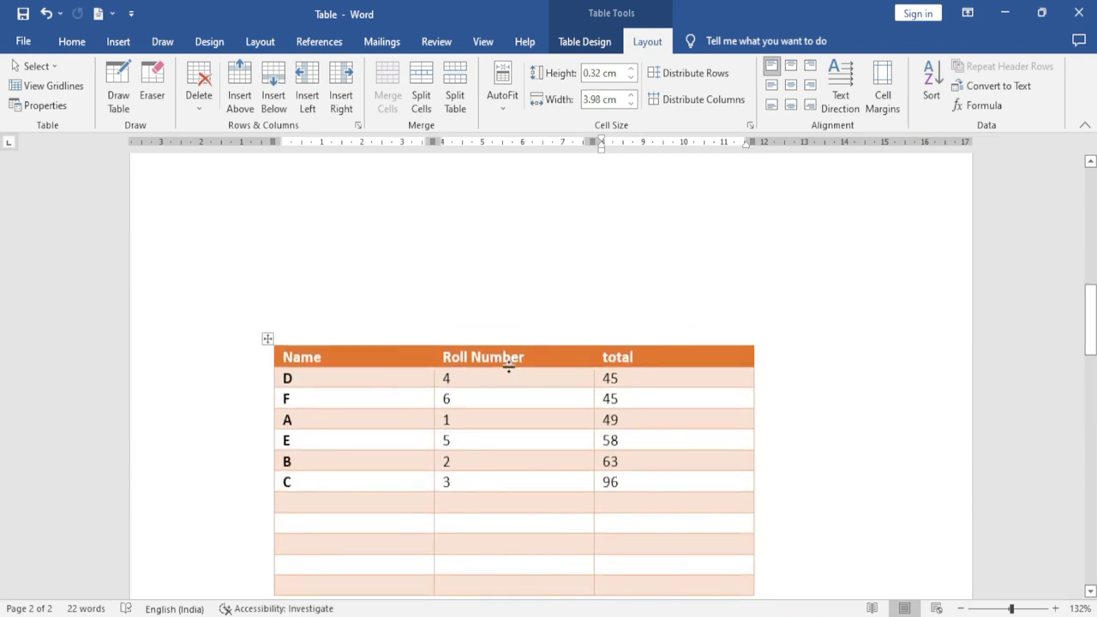
scroll(406, 497, down, 2)
scroll(362, 458, down, 6)
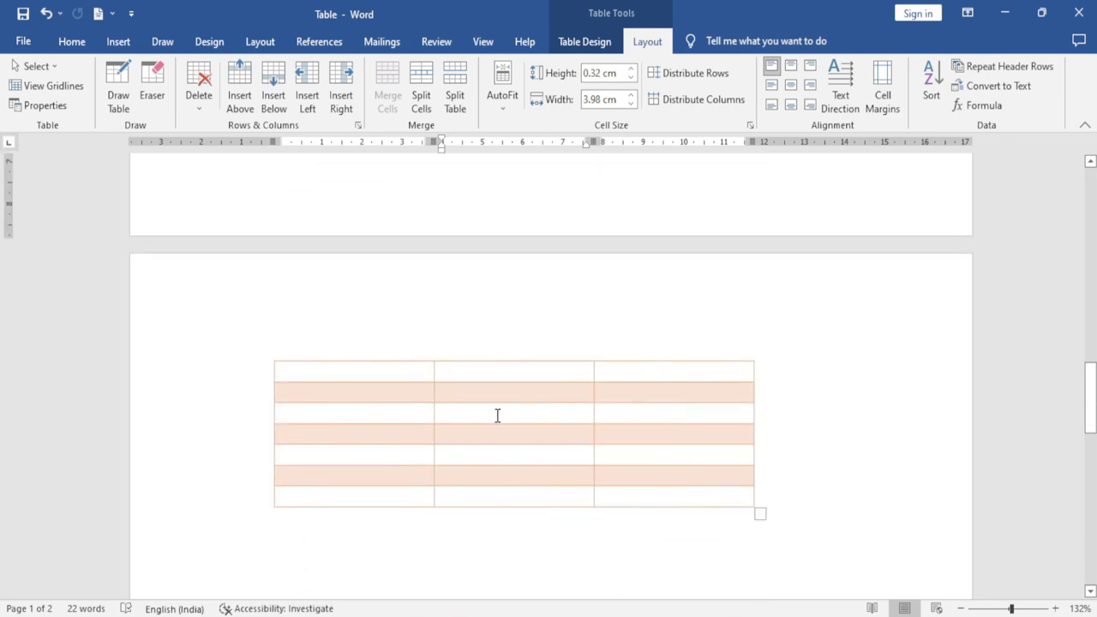
scroll(497, 416, up, 5)
scroll(497, 416, up, 3)
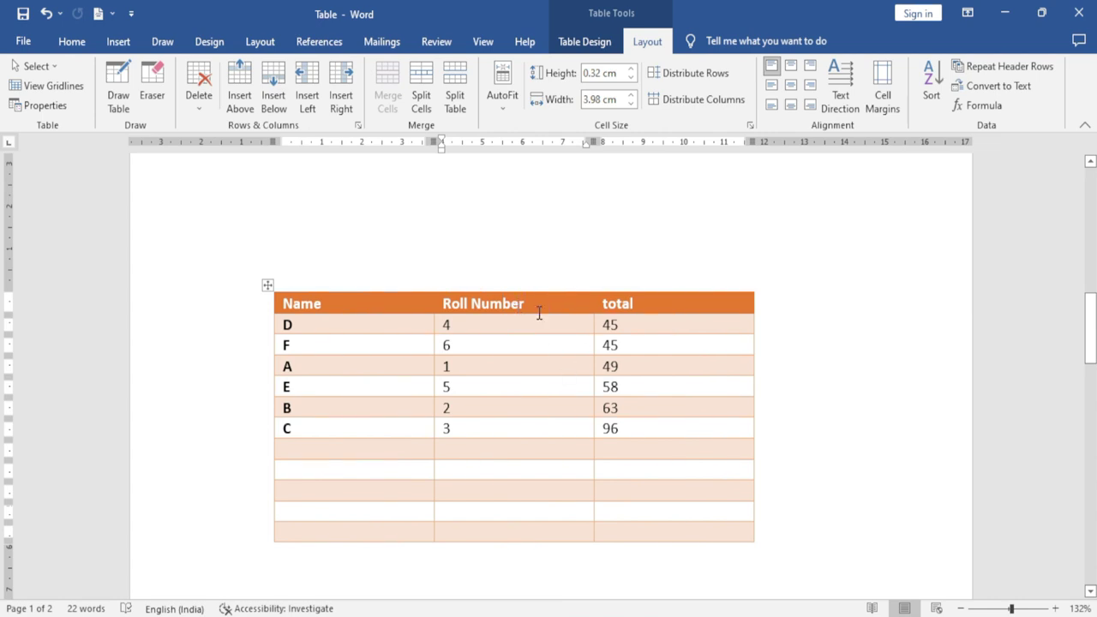
- Turn on Repeat Header Rows so Name, Roll Number and total reappear on page 2
click(991, 69)
scroll(490, 371, down, 3)
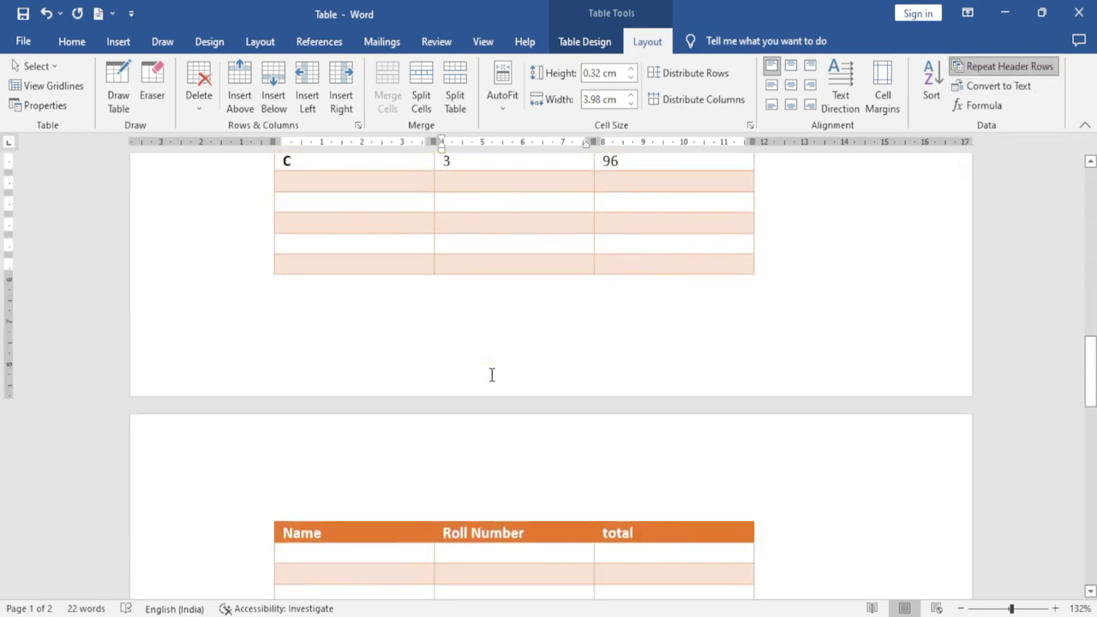
scroll(488, 370, down, 2)
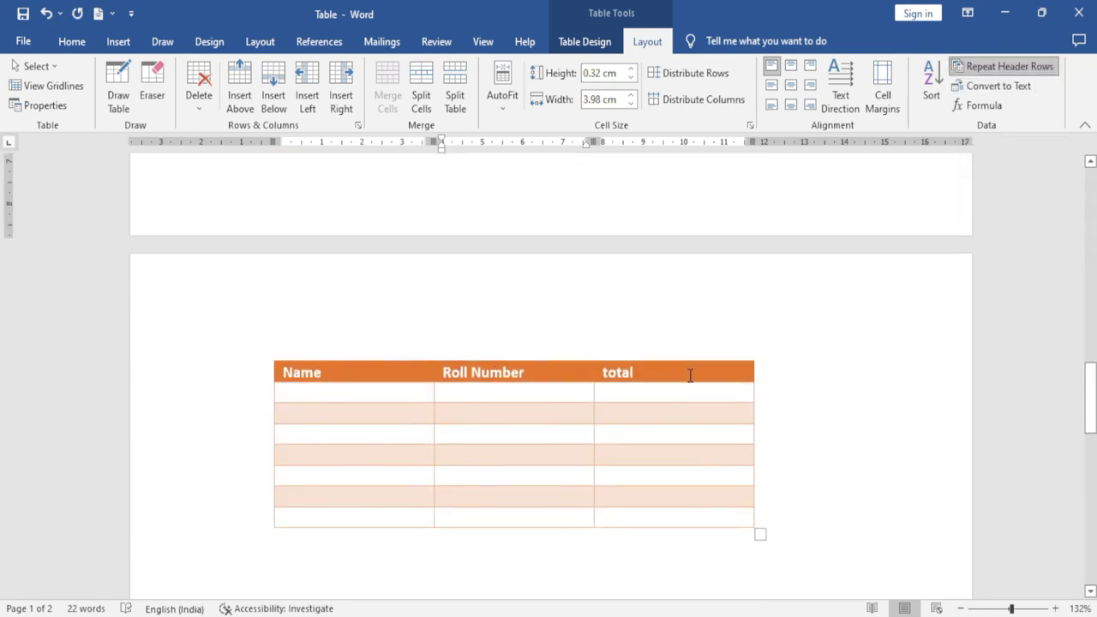
scroll(688, 375, up, 3)
scroll(689, 375, up, 3)
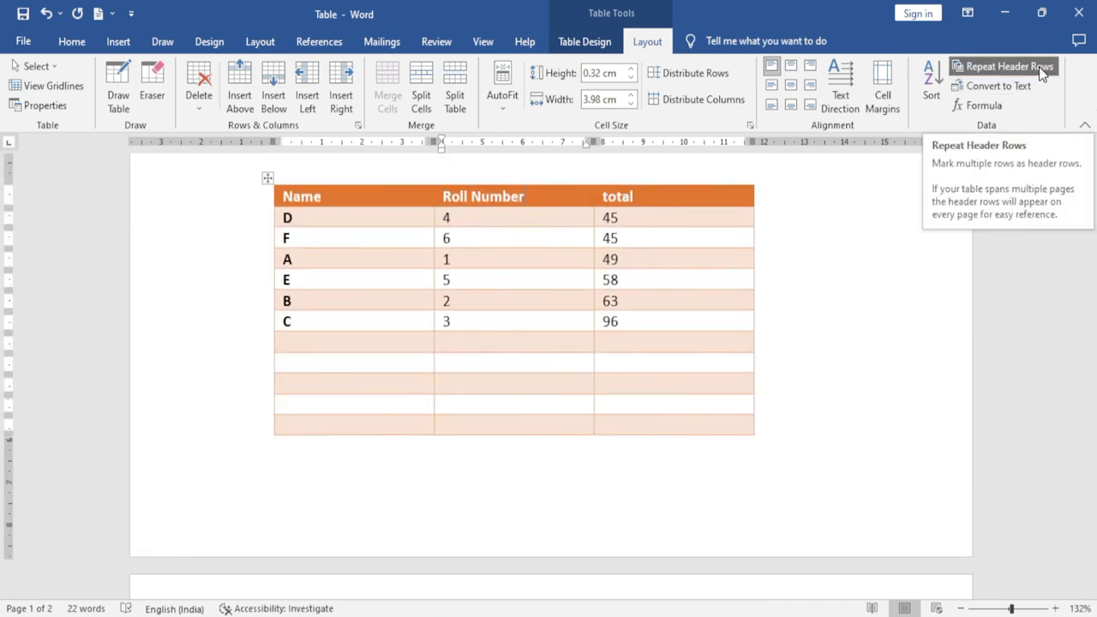
key(Page_Up)
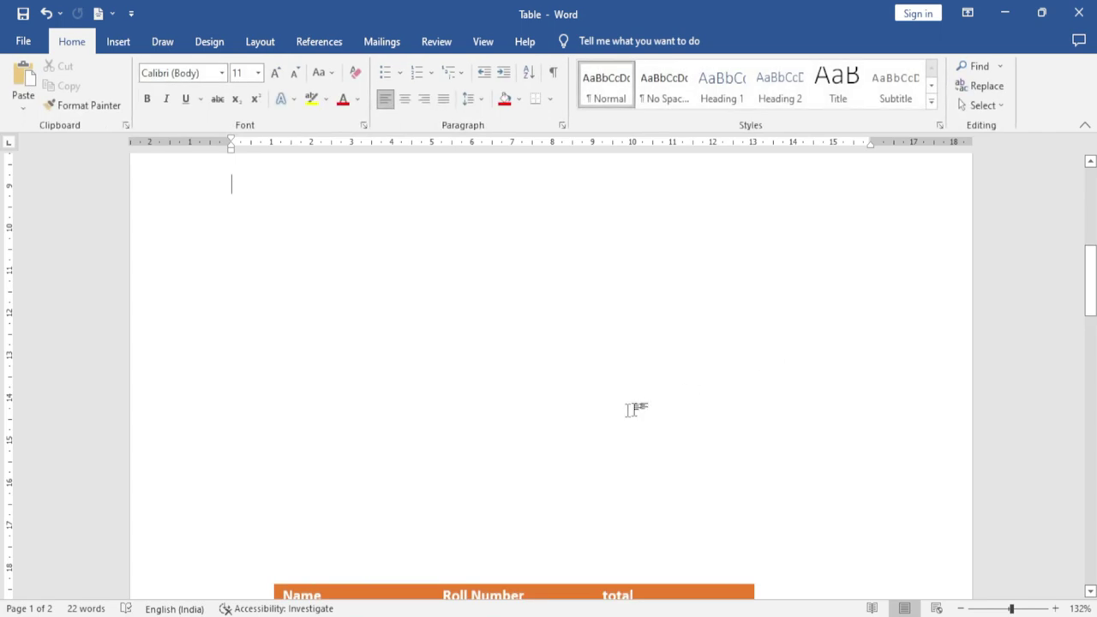
scroll(629, 409, down, 3)
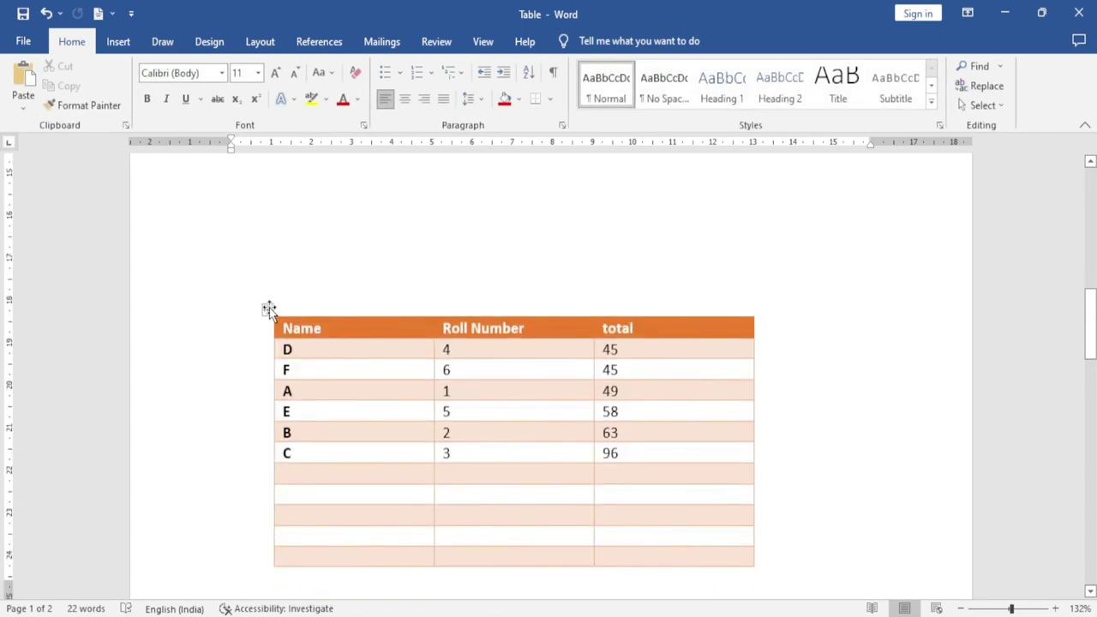
- Convert the whole Name, Roll Number and total table to text, separating columns with Tabs
click(267, 310)
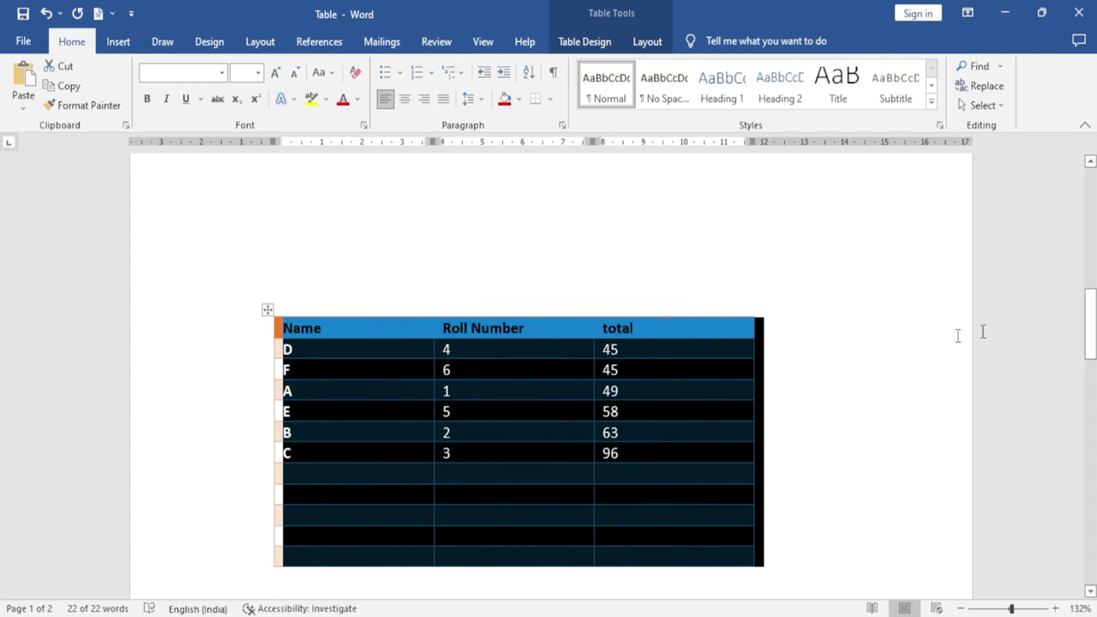
click(647, 42)
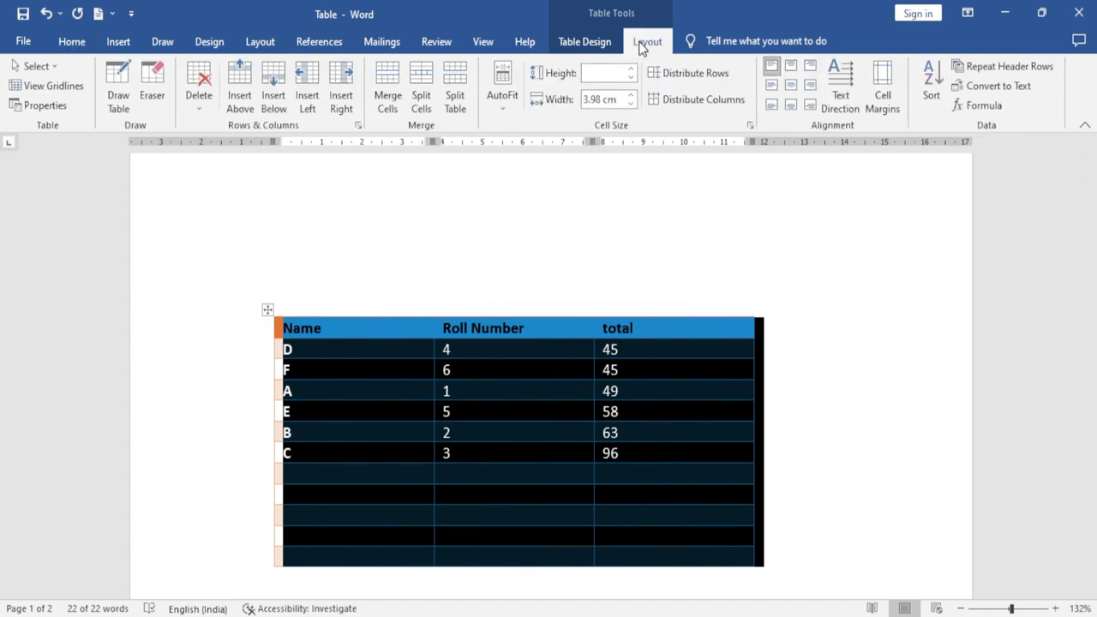
click(999, 88)
drag(529, 212, 849, 192)
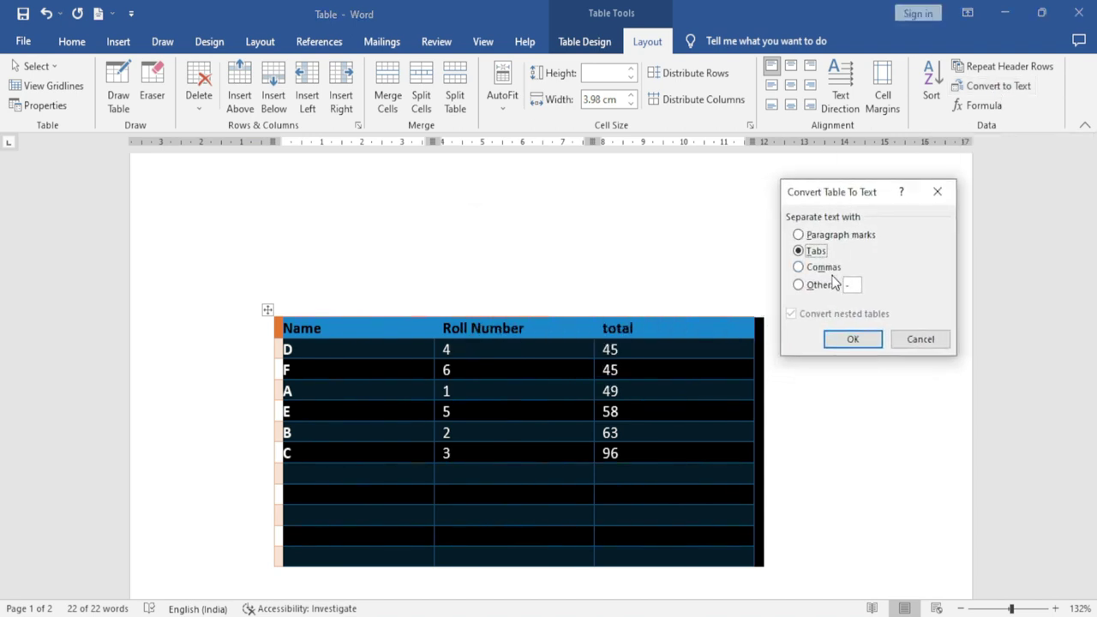
click(824, 237)
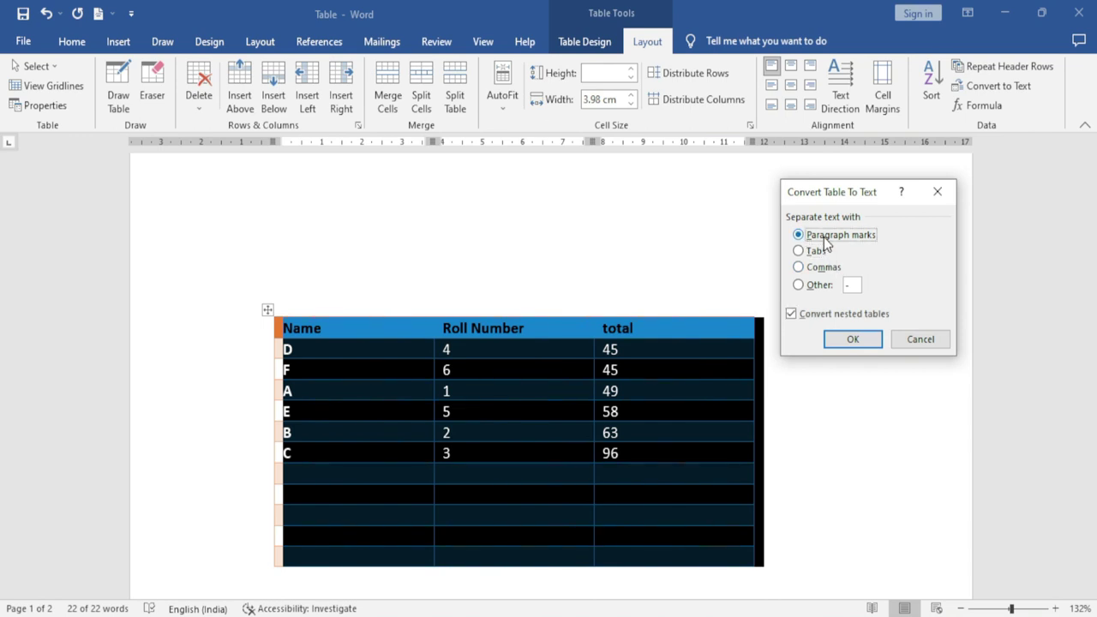
click(813, 255)
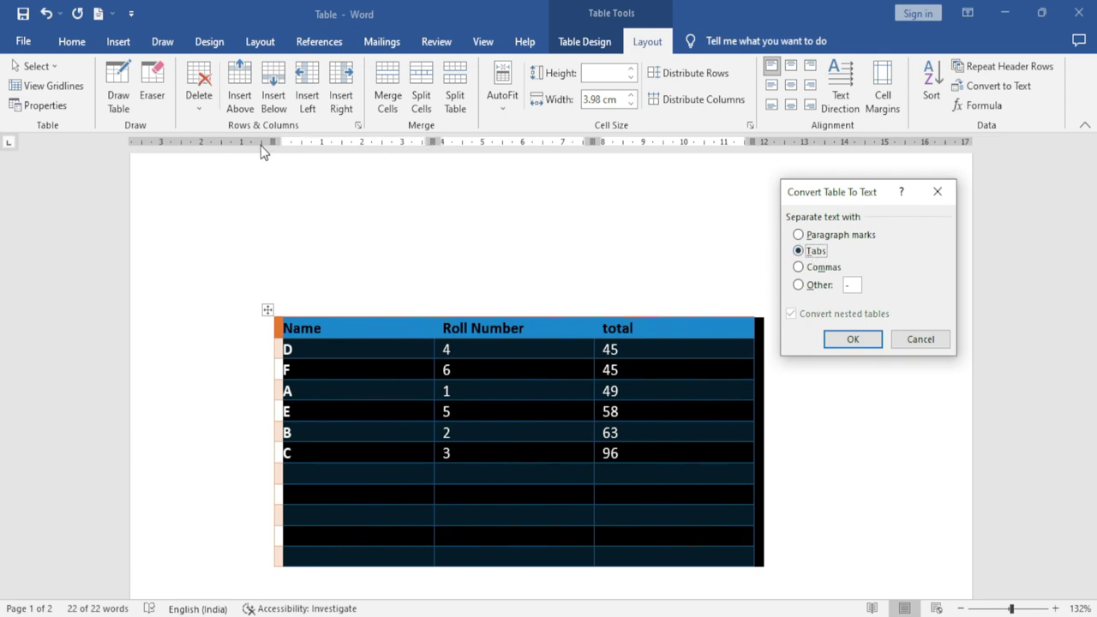
click(810, 268)
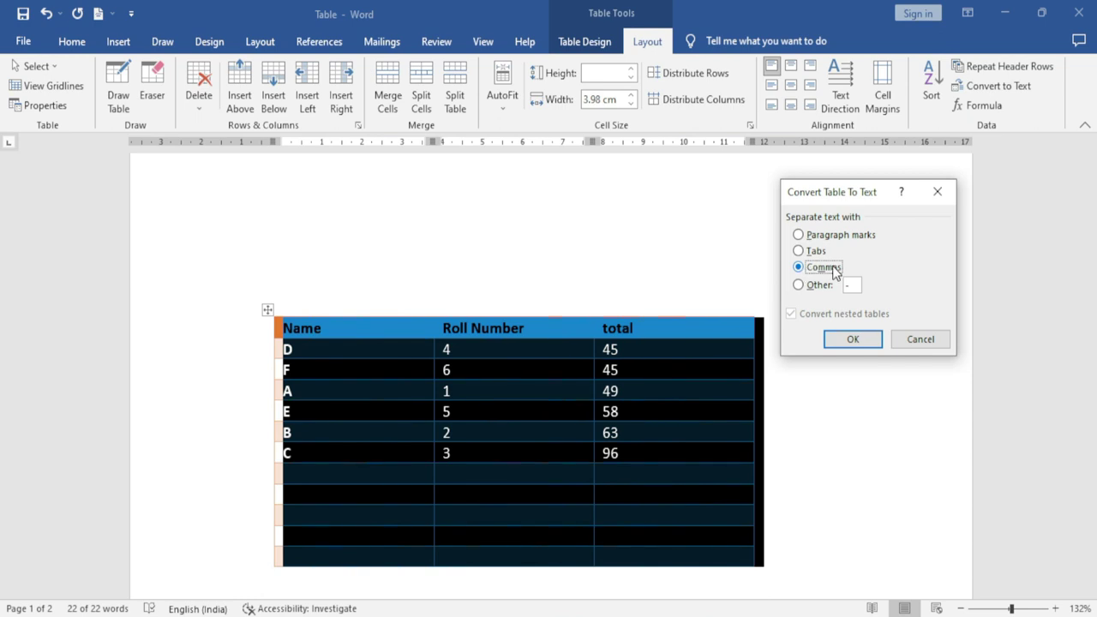
click(813, 285)
click(798, 254)
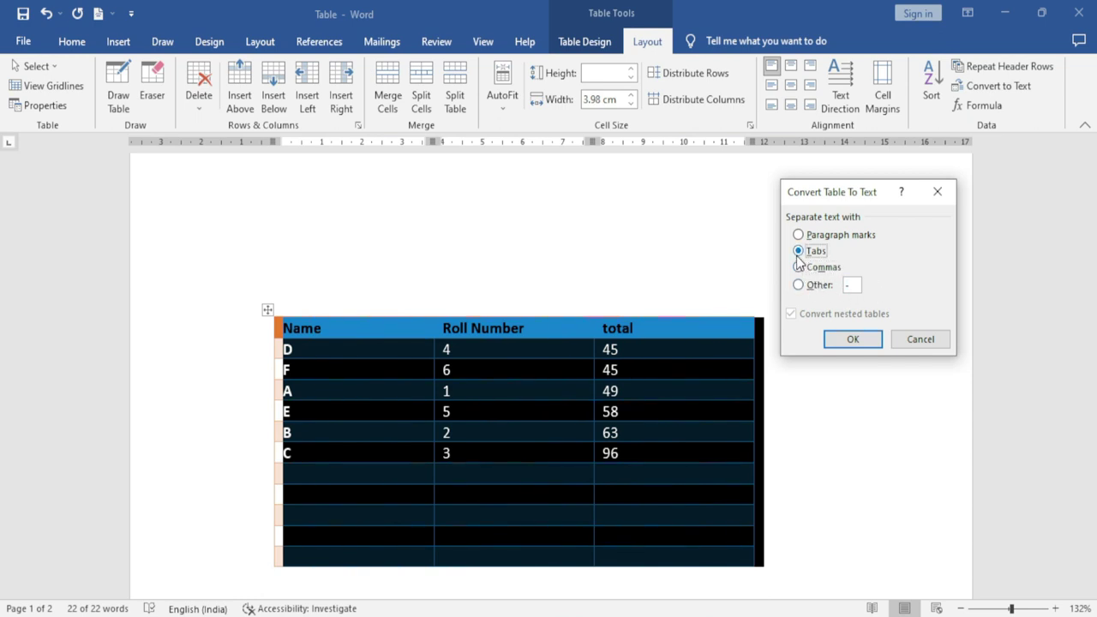
click(853, 339)
scroll(729, 360, up, 5)
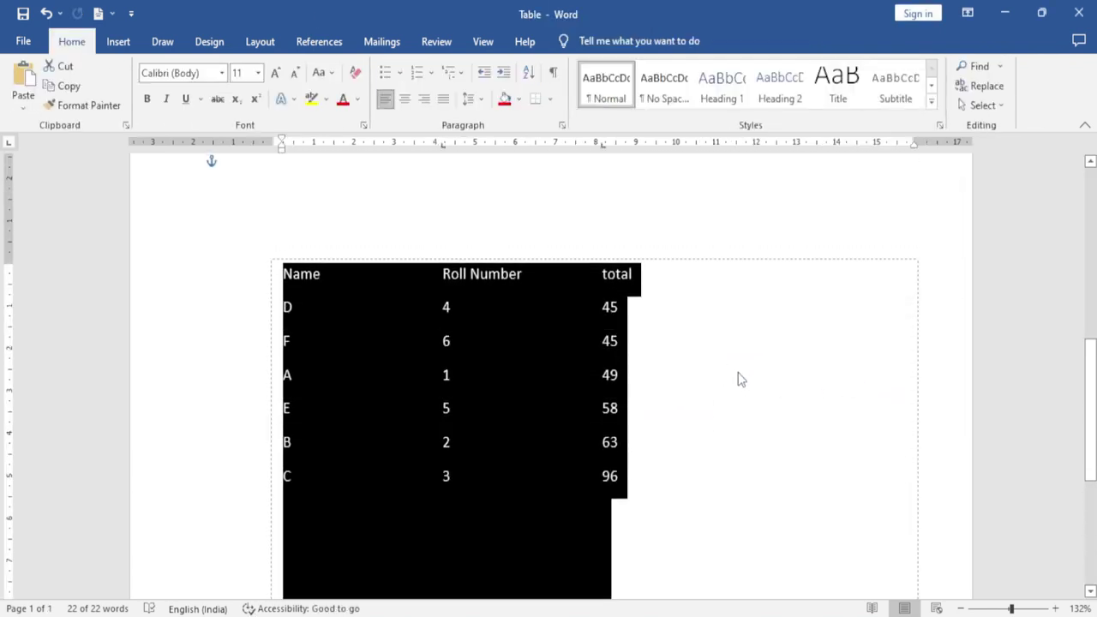
click(741, 380)
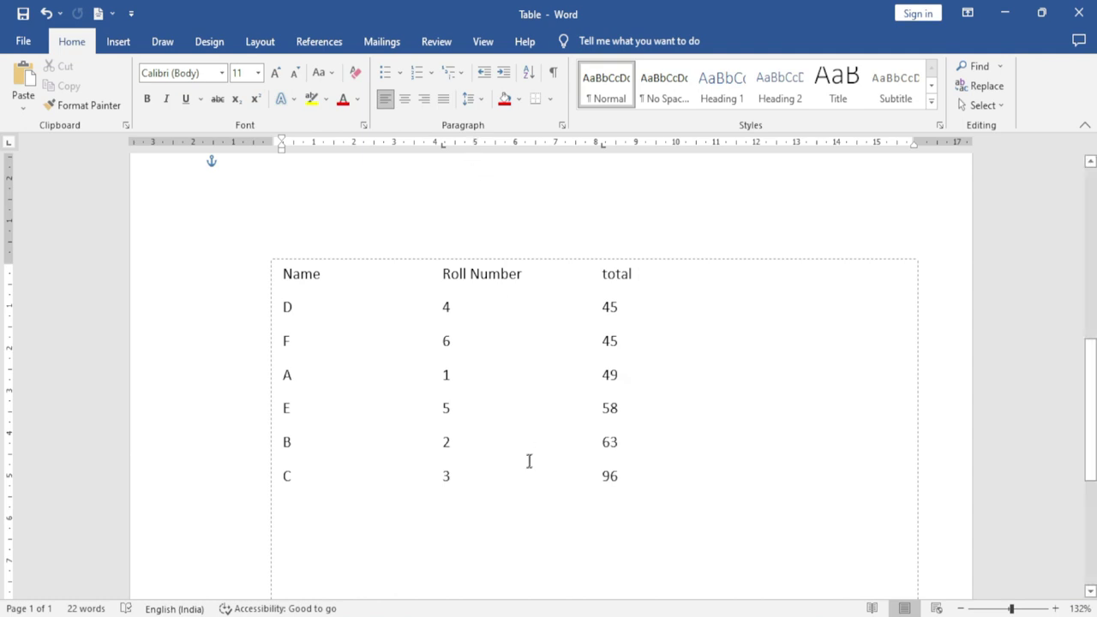
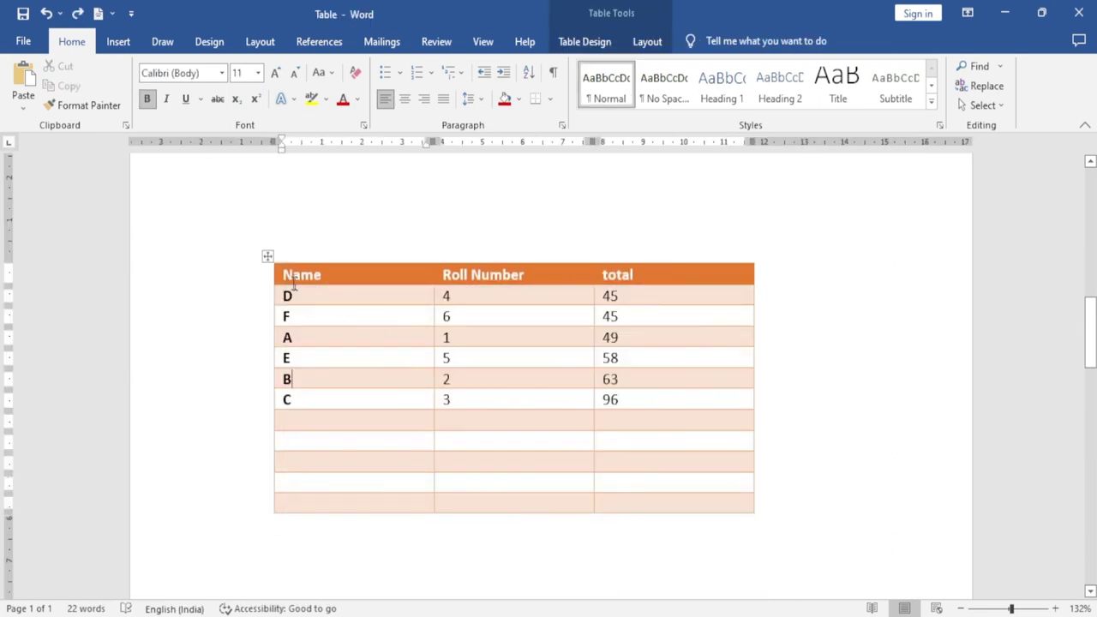
- Select the sorted Name table, then place the cursor in the empty cell below 96 with Layout showing
click(268, 257)
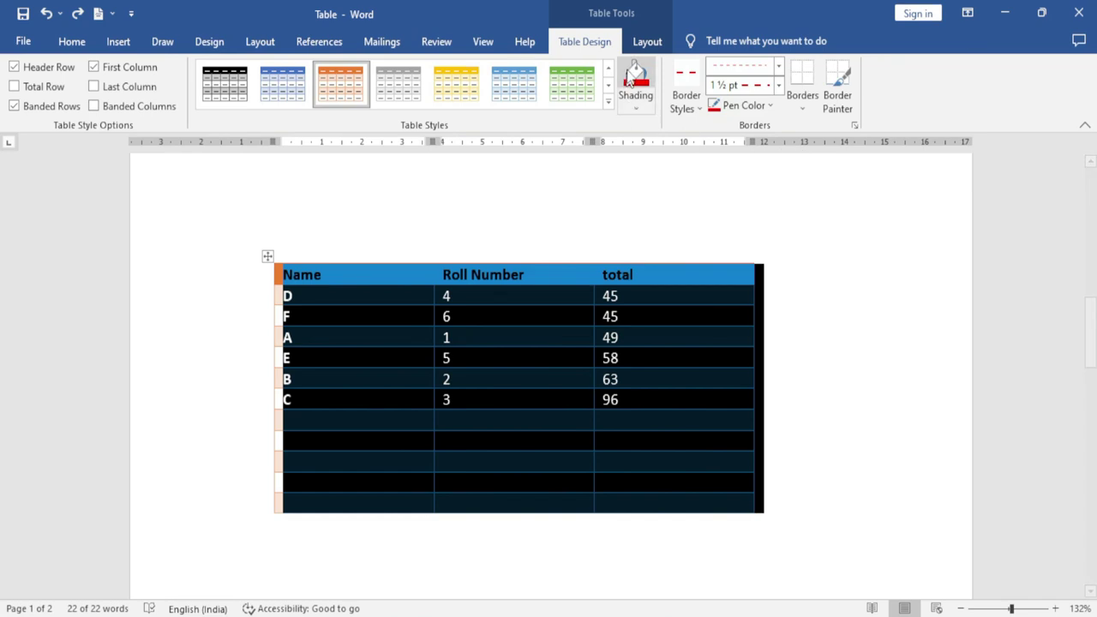
click(645, 43)
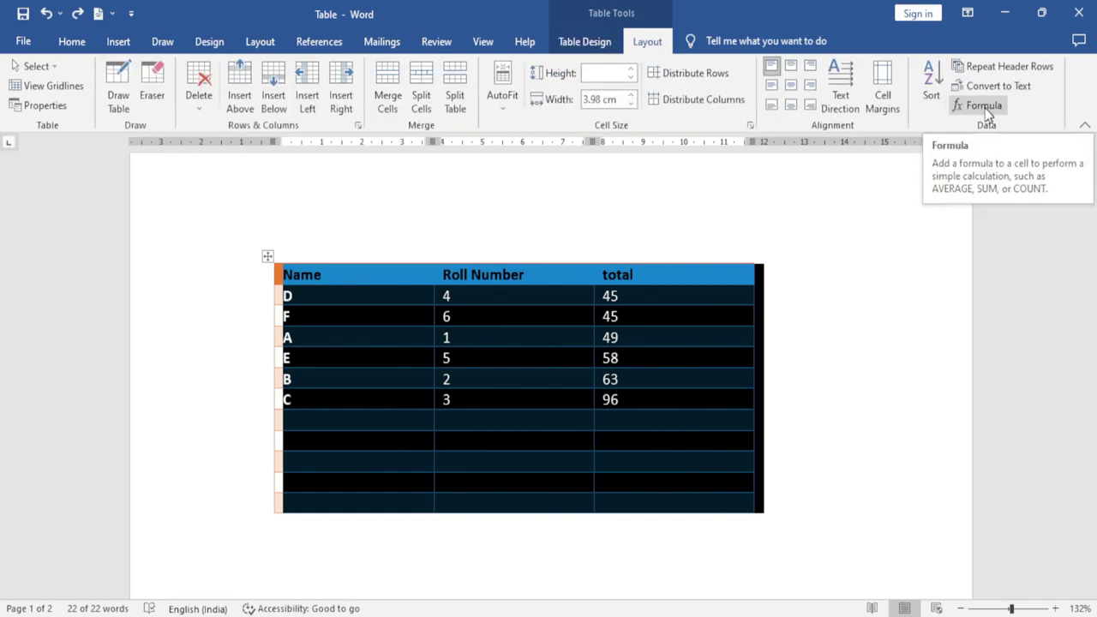
key(Page_Up)
scroll(703, 461, down, 3)
scroll(630, 264, down, 2)
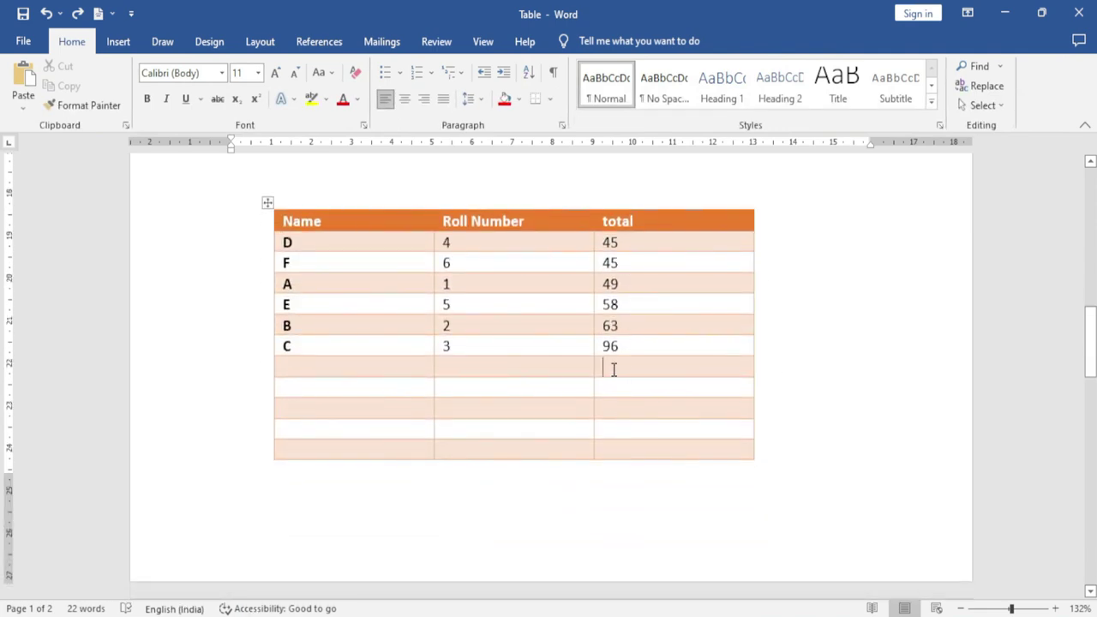
click(614, 369)
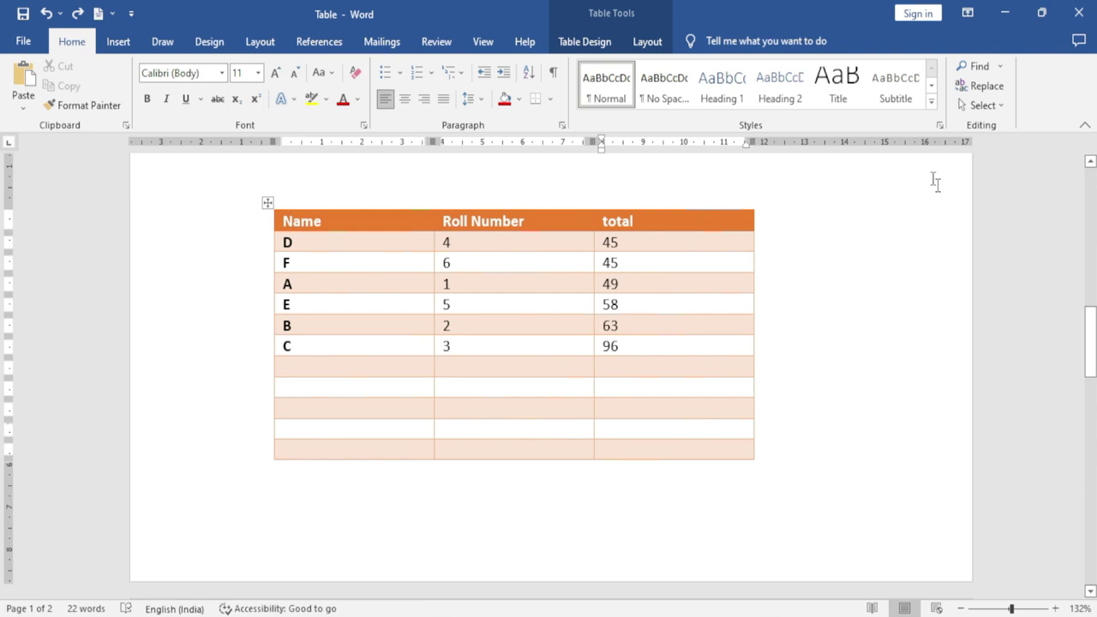
click(649, 43)
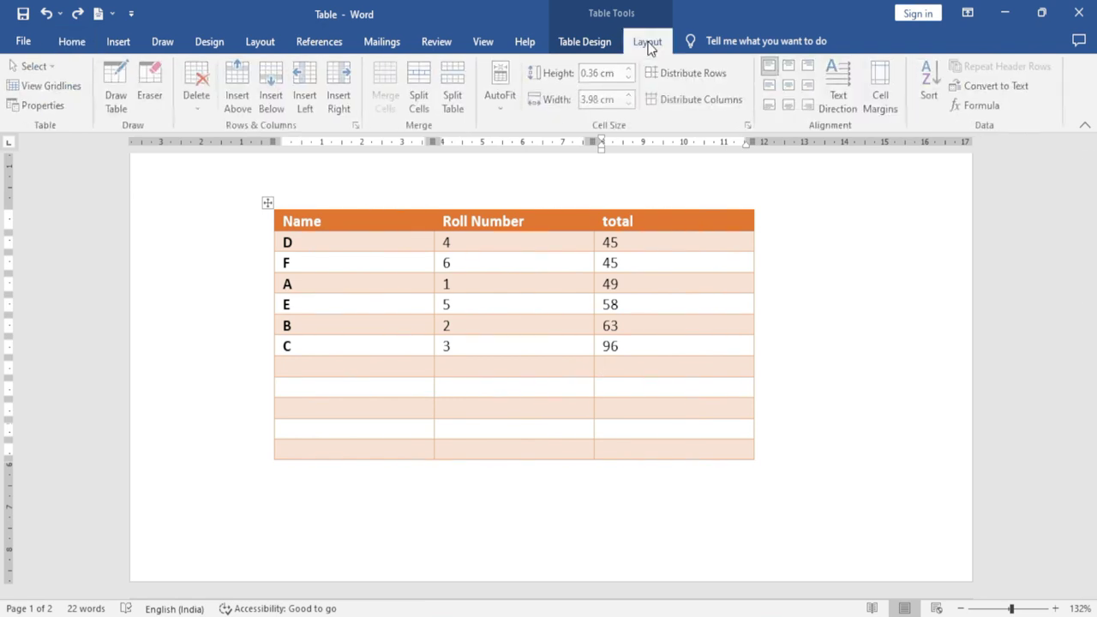
- Insert a =SUM(ABOVE) formula below 96, producing the total 356, and select it
click(978, 105)
mouse_move(795, 260)
mouse_down()
mouse_move(881, 239)
mouse_move(910, 168)
mouse_move(814, 157)
mouse_up()
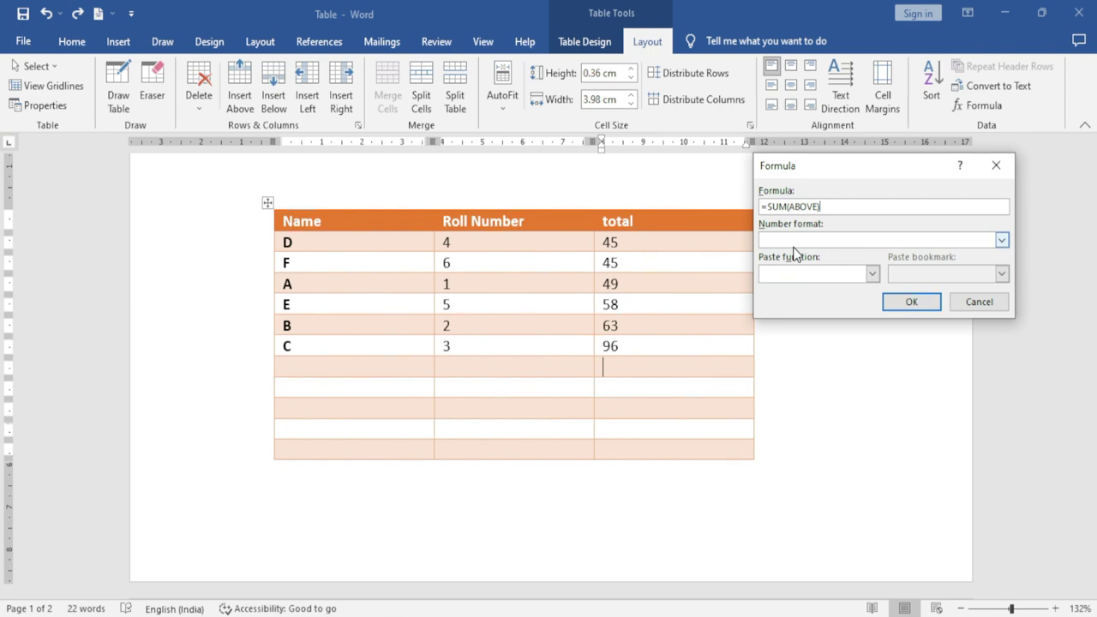
click(911, 303)
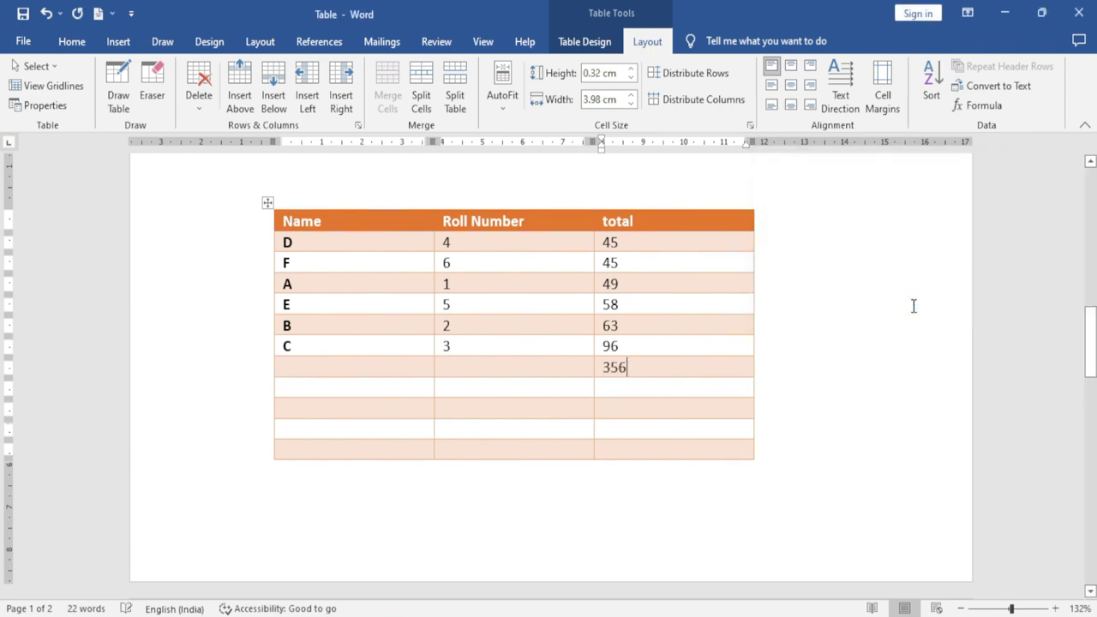
drag(638, 367, 602, 369)
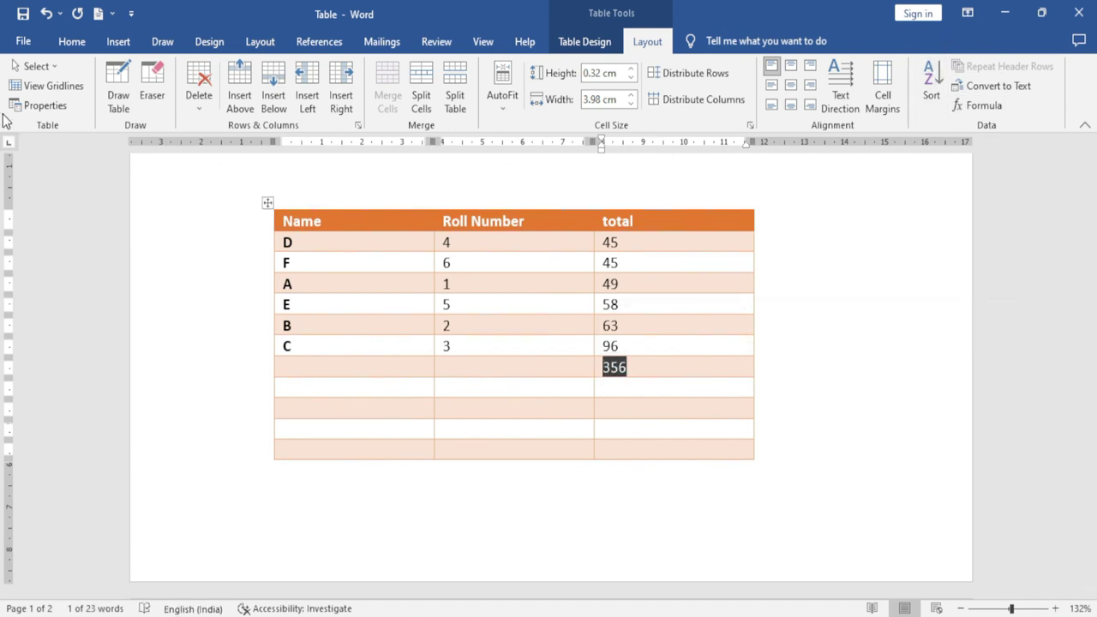
- Select the whole Name table and delete it
click(118, 41)
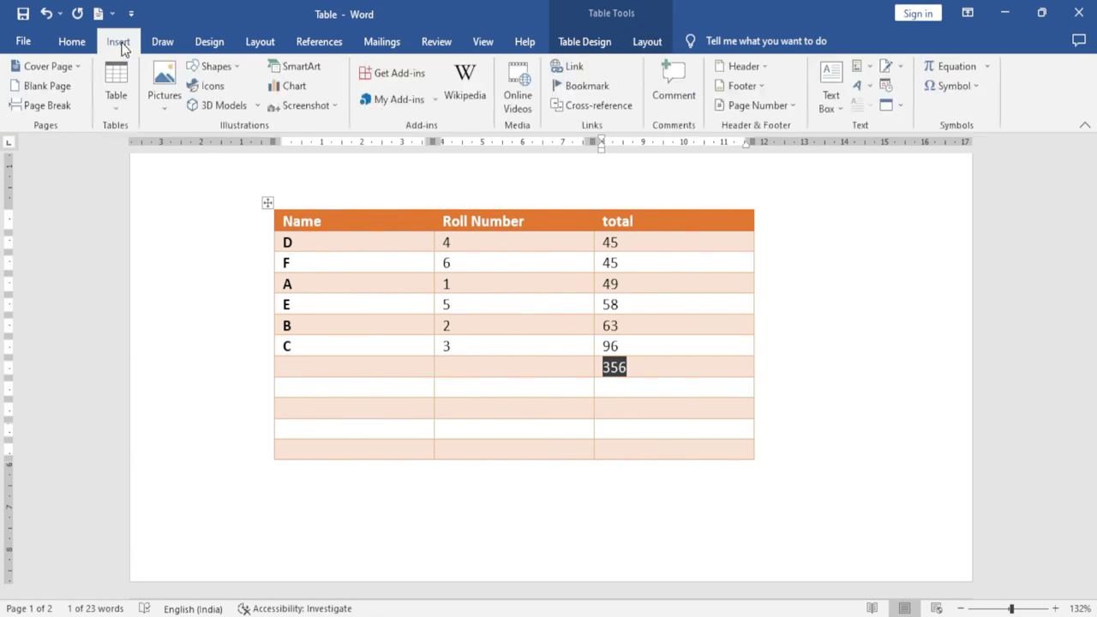
click(116, 108)
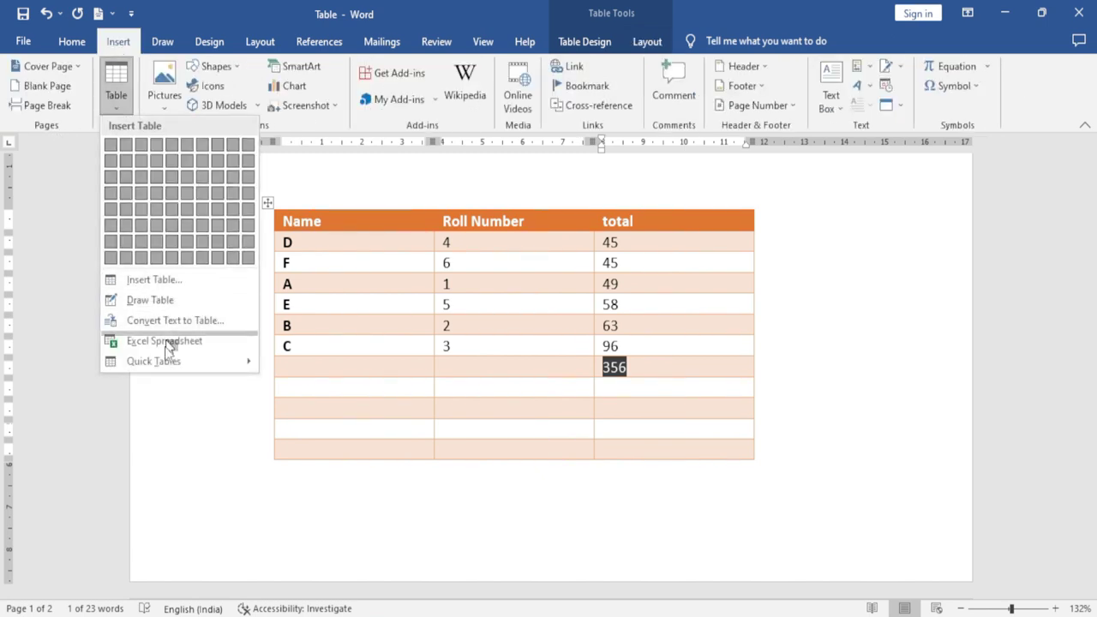
click(180, 405)
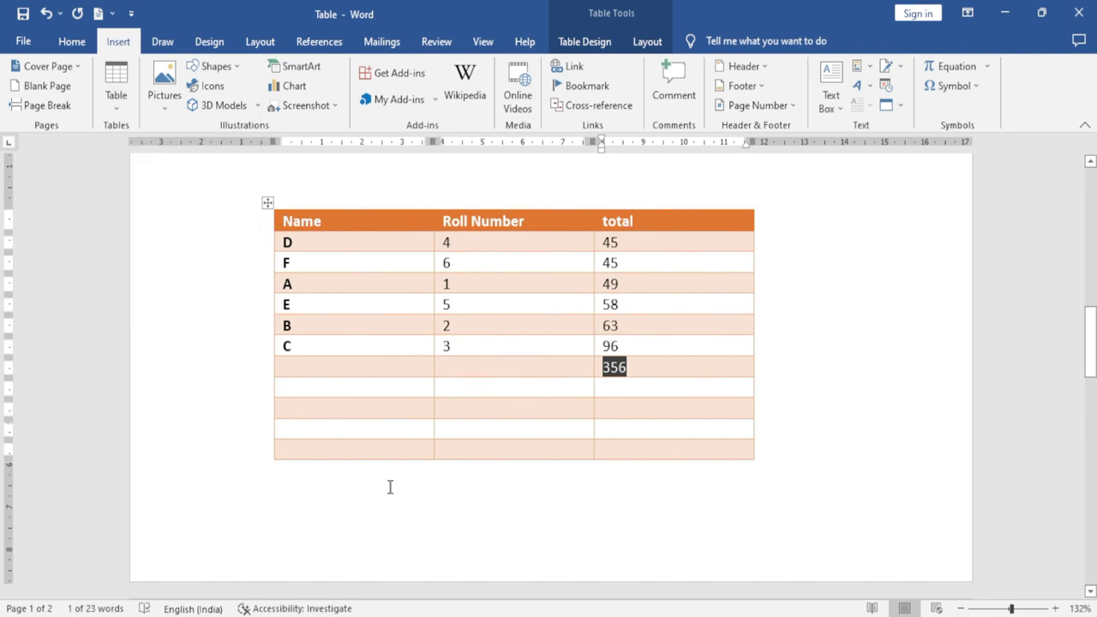
key(ctrl+a)
key(Delete)
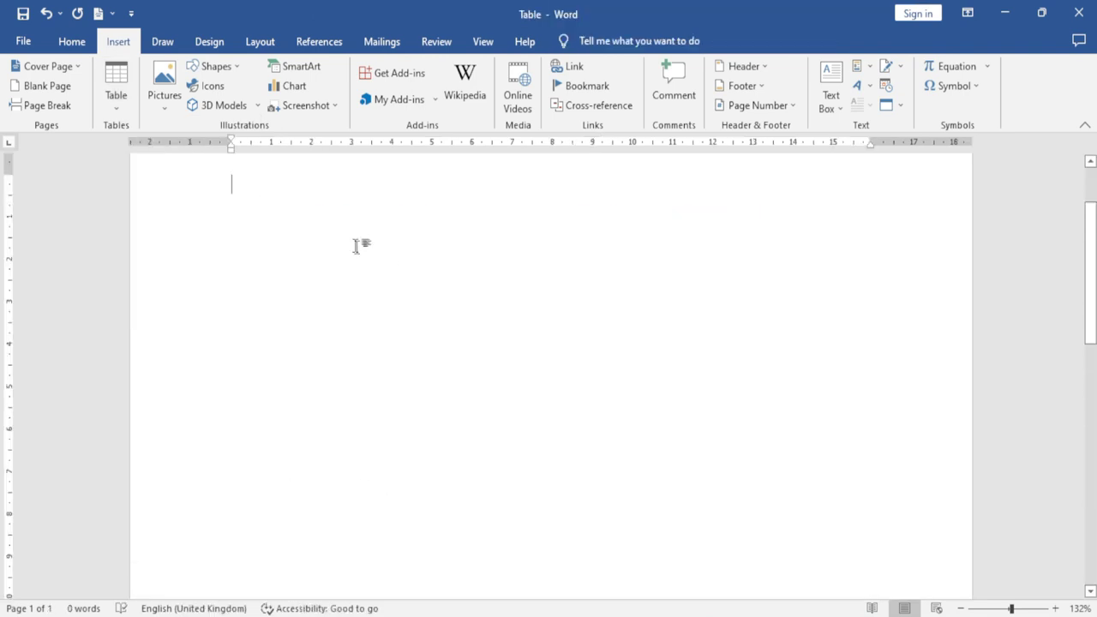
- Insert a new empty table of 5 columns and 5 rows, and move below it
click(126, 115)
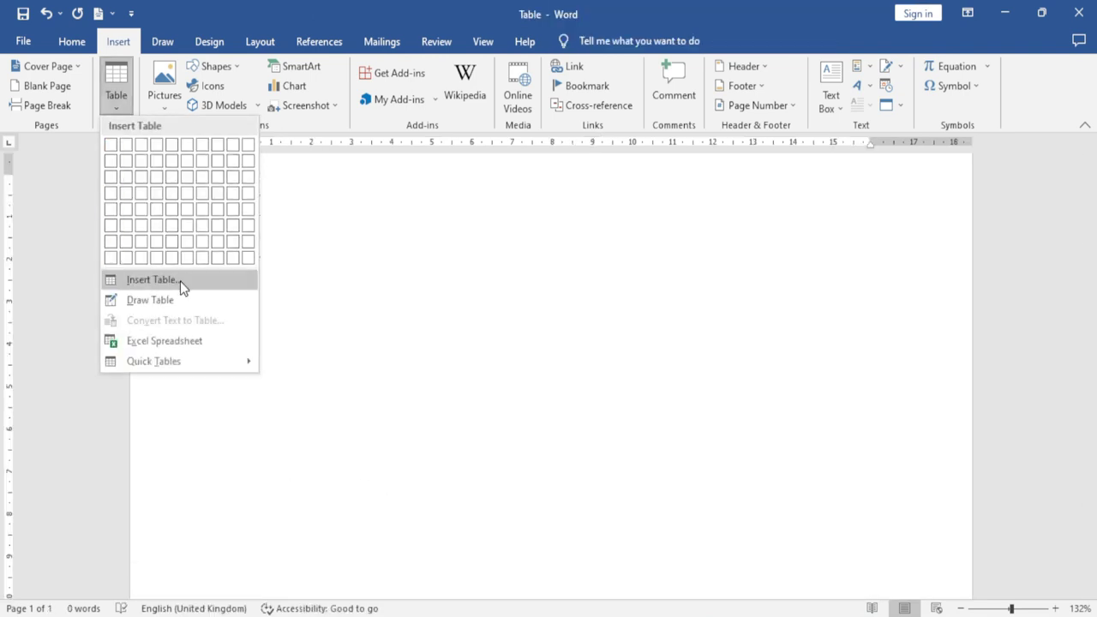
click(180, 281)
drag(446, 203, 638, 211)
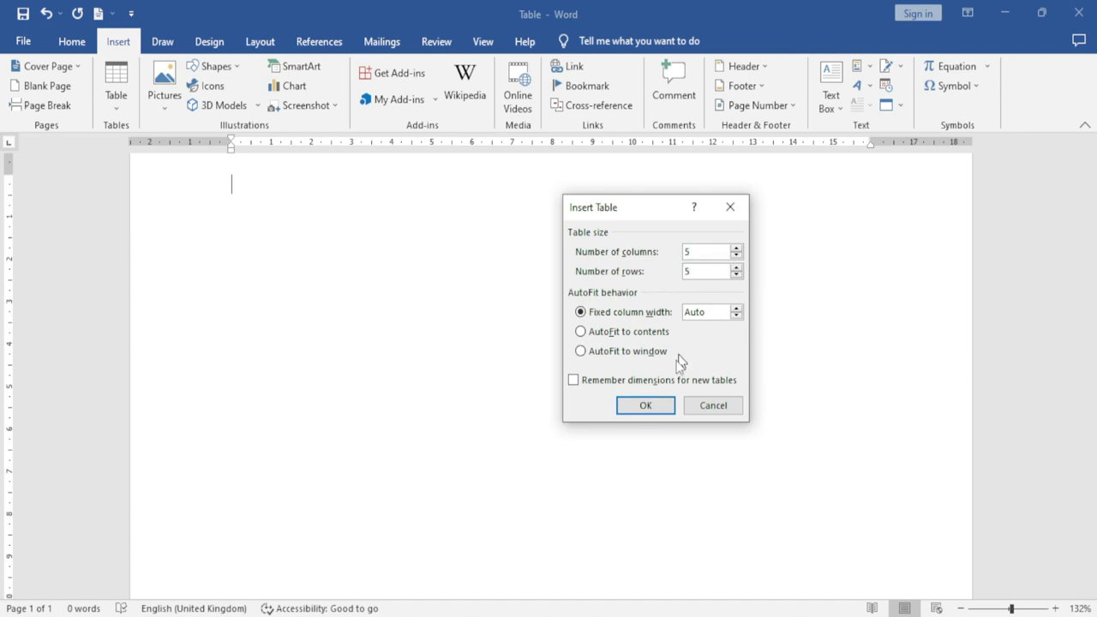
click(657, 405)
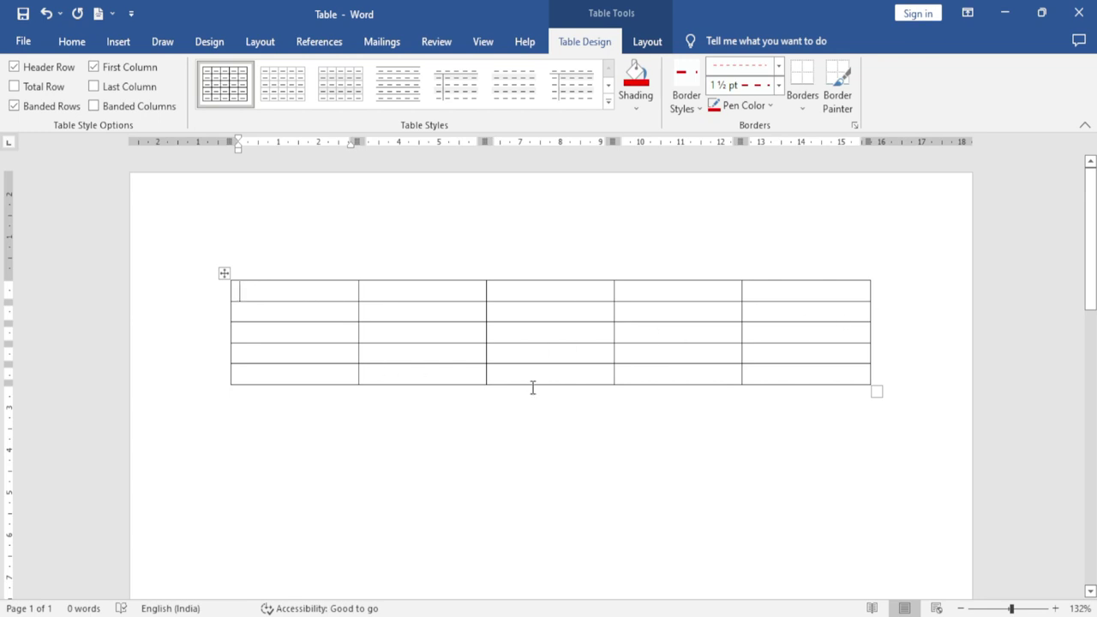
click(364, 464)
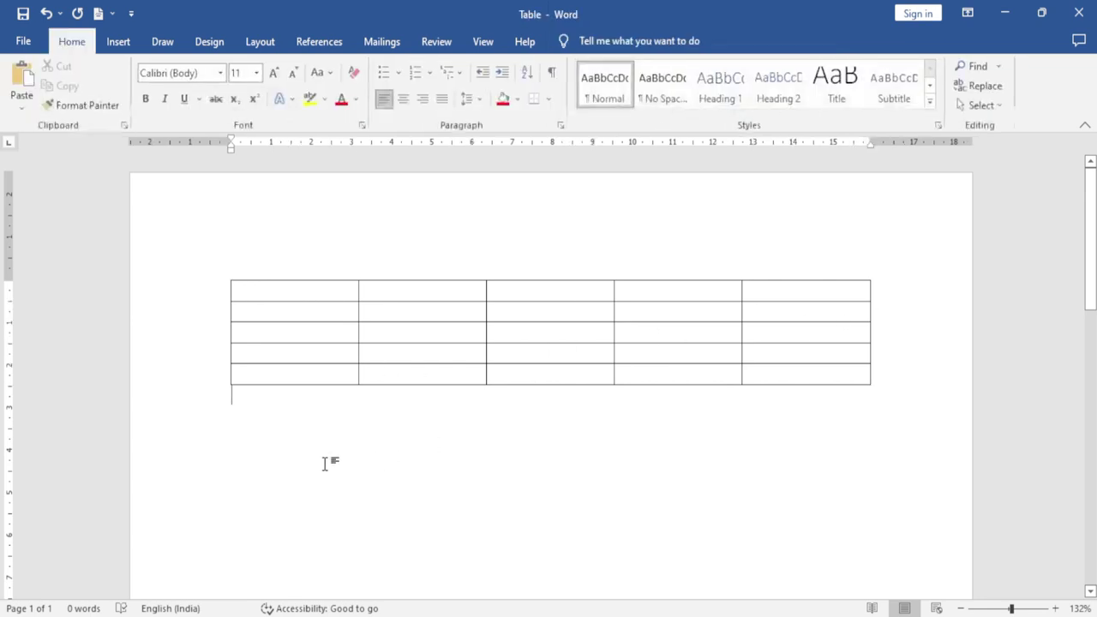
- Draw a two-column table with a horizontal row border and the top-left cell split in two
click(118, 42)
click(108, 110)
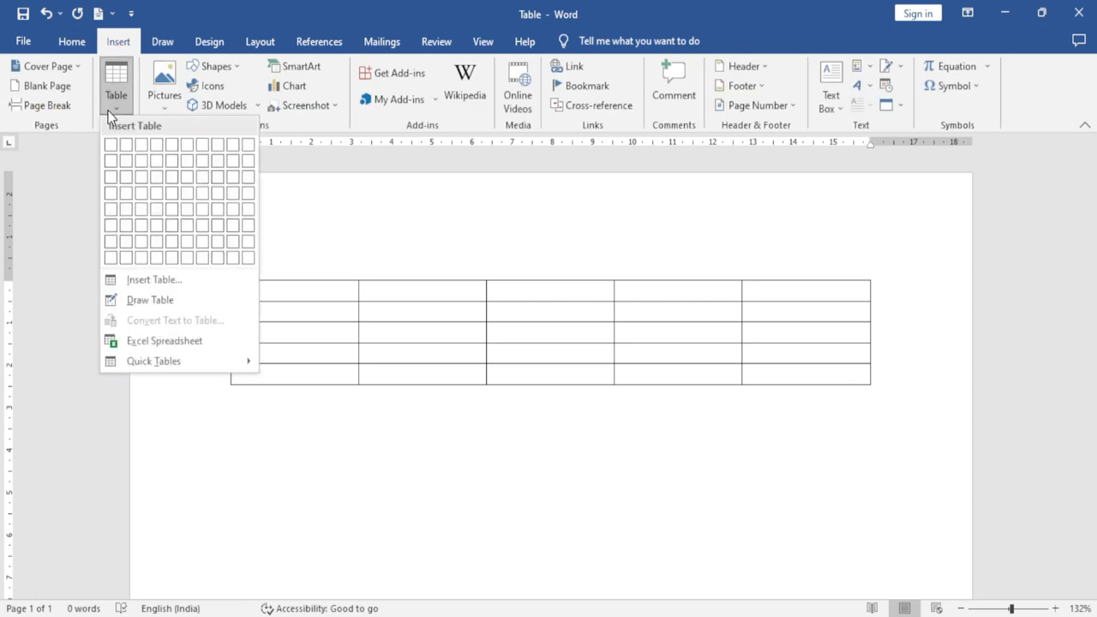
click(169, 300)
scroll(426, 304, down, 3)
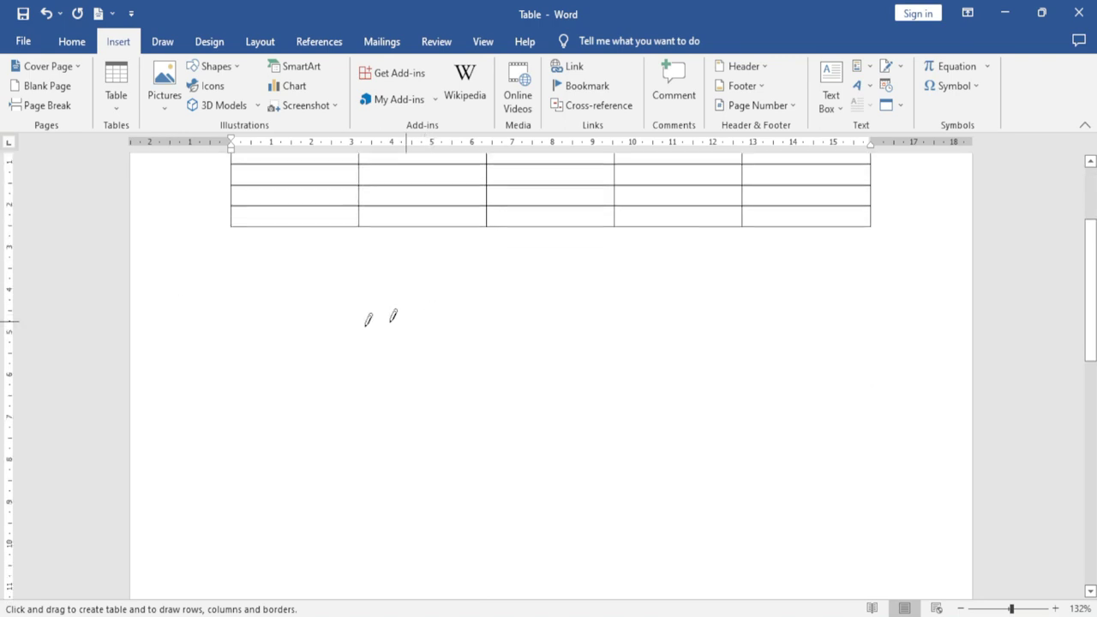
drag(256, 257, 730, 445)
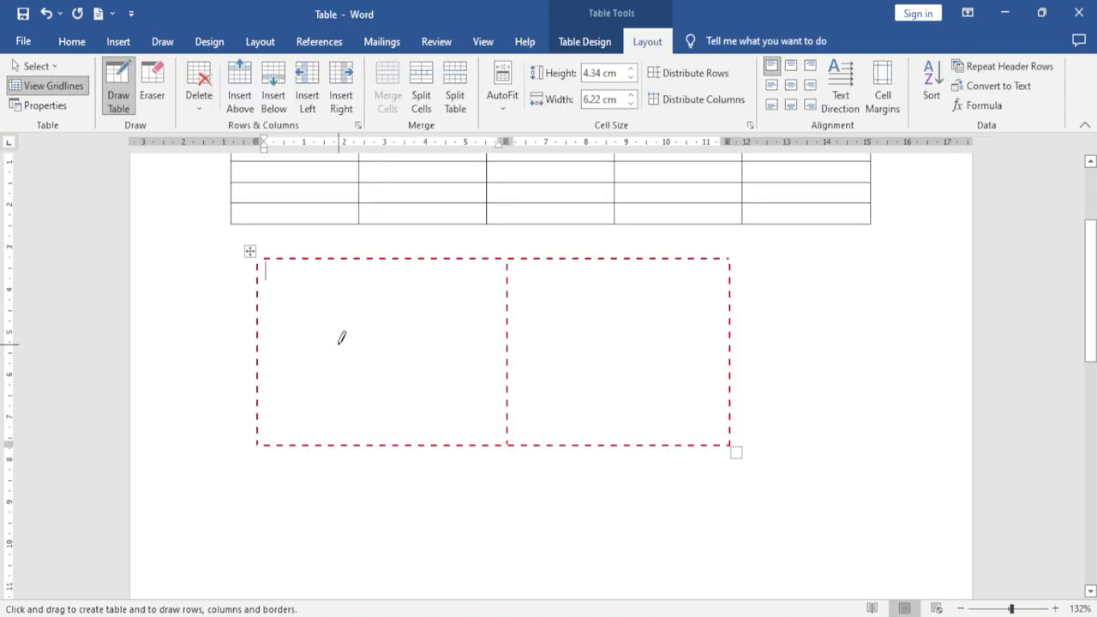
drag(266, 342, 558, 347)
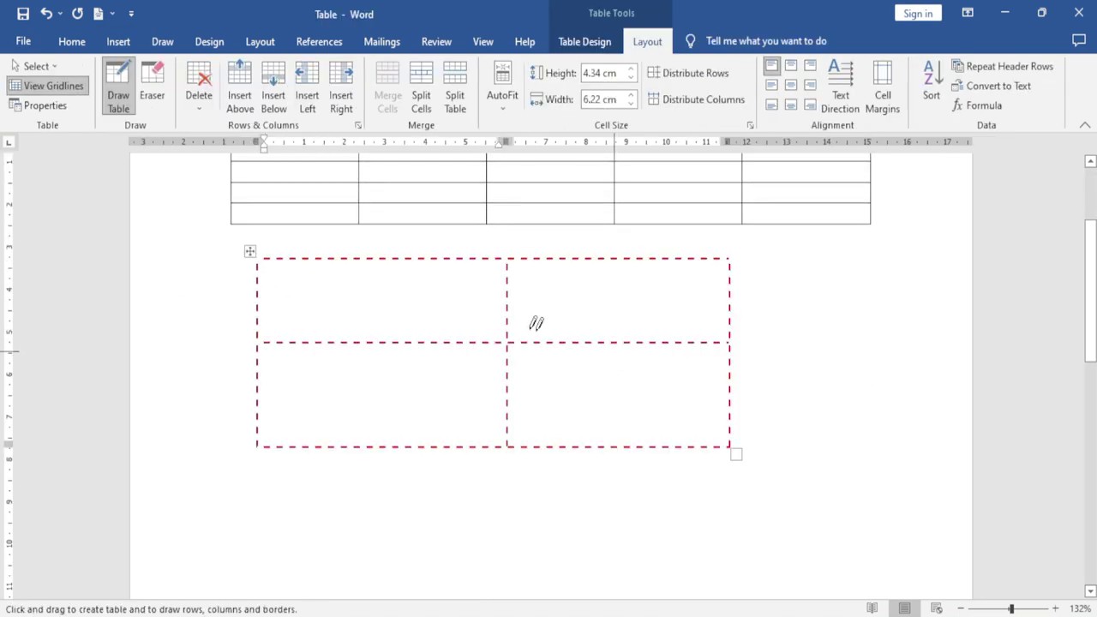
drag(378, 266, 379, 337)
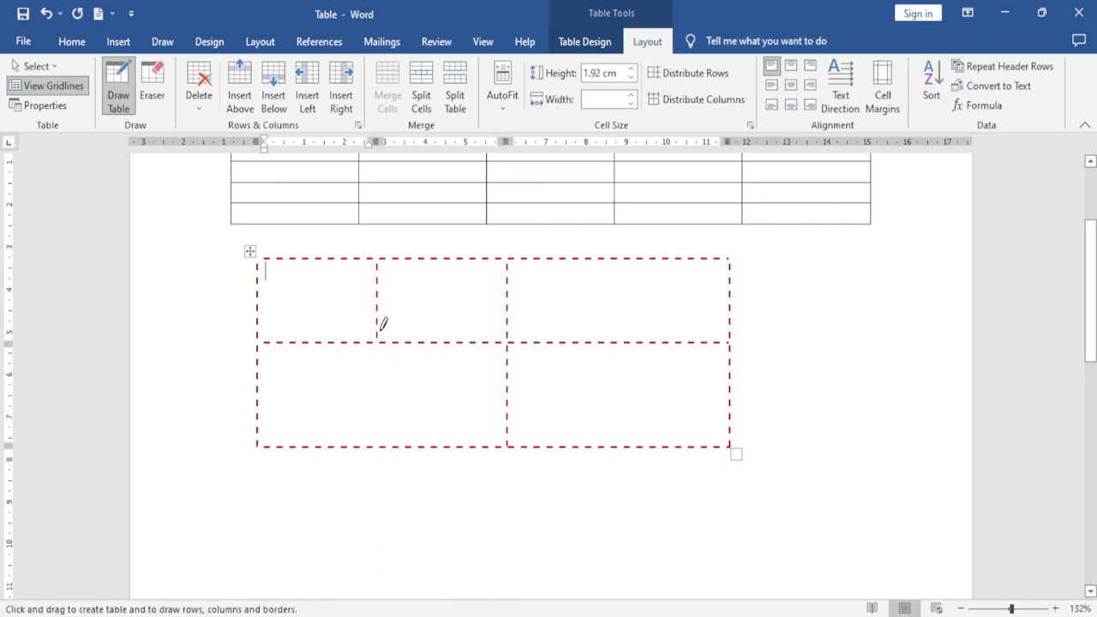
- Select all the document content and delete it
click(118, 42)
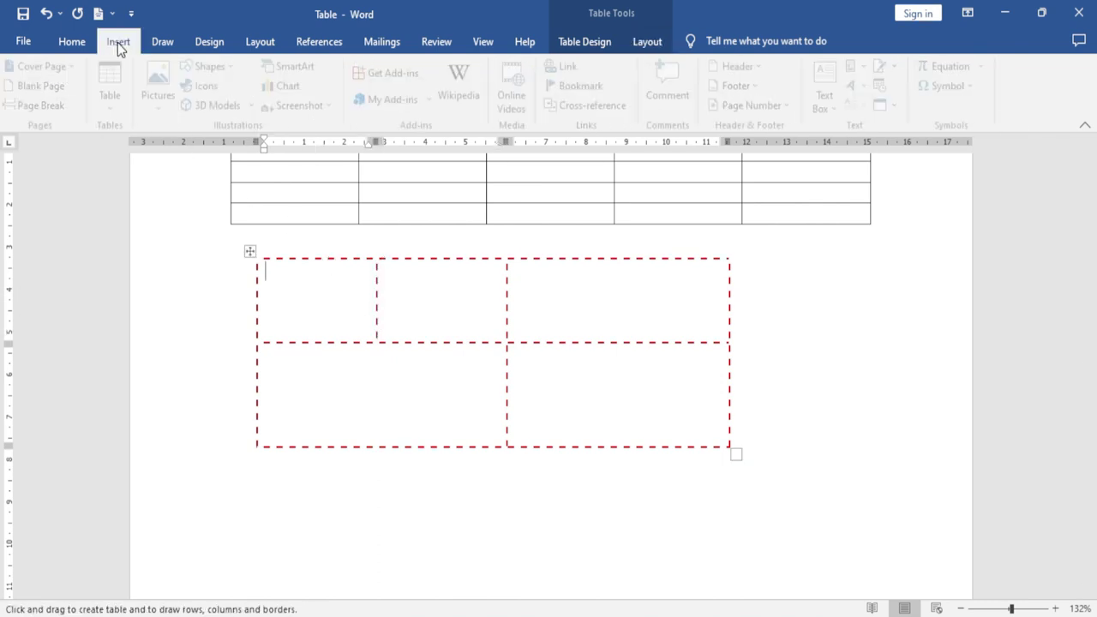
click(118, 108)
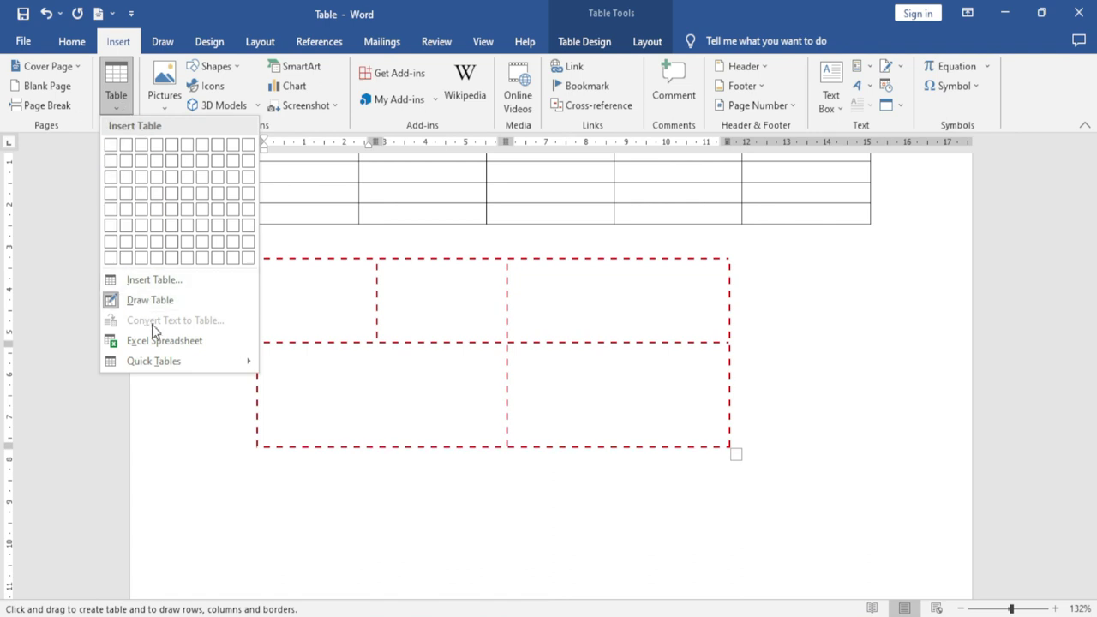
click(637, 530)
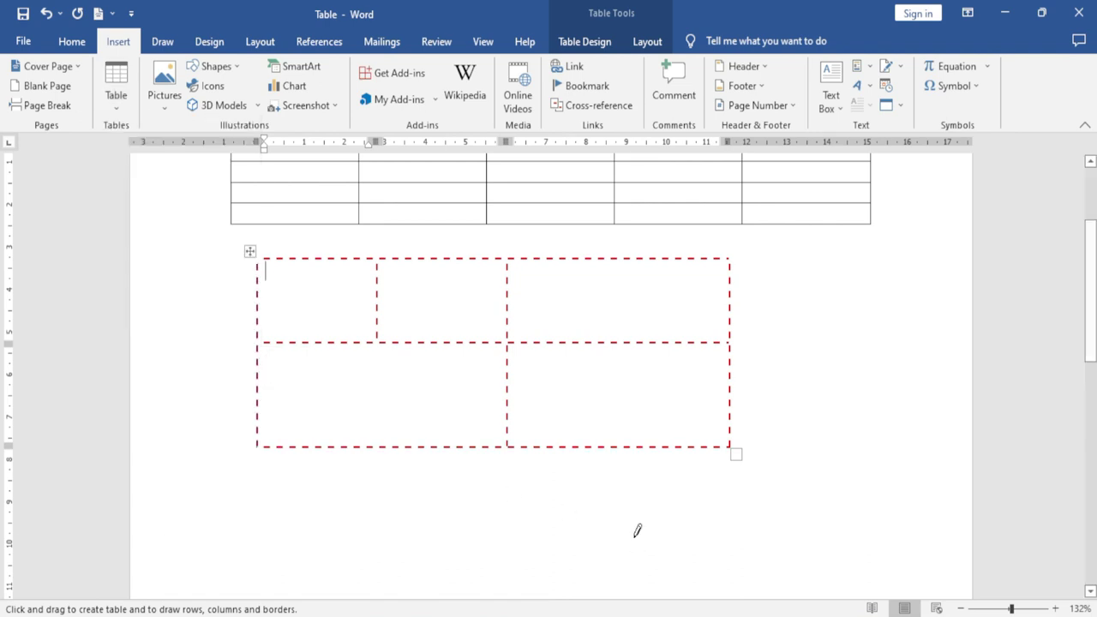
key(ctrl+a)
key(Delete)
- Generate sample paragraphs with the rand formula and select all the text
text(=ran)
text(())
key(Return)
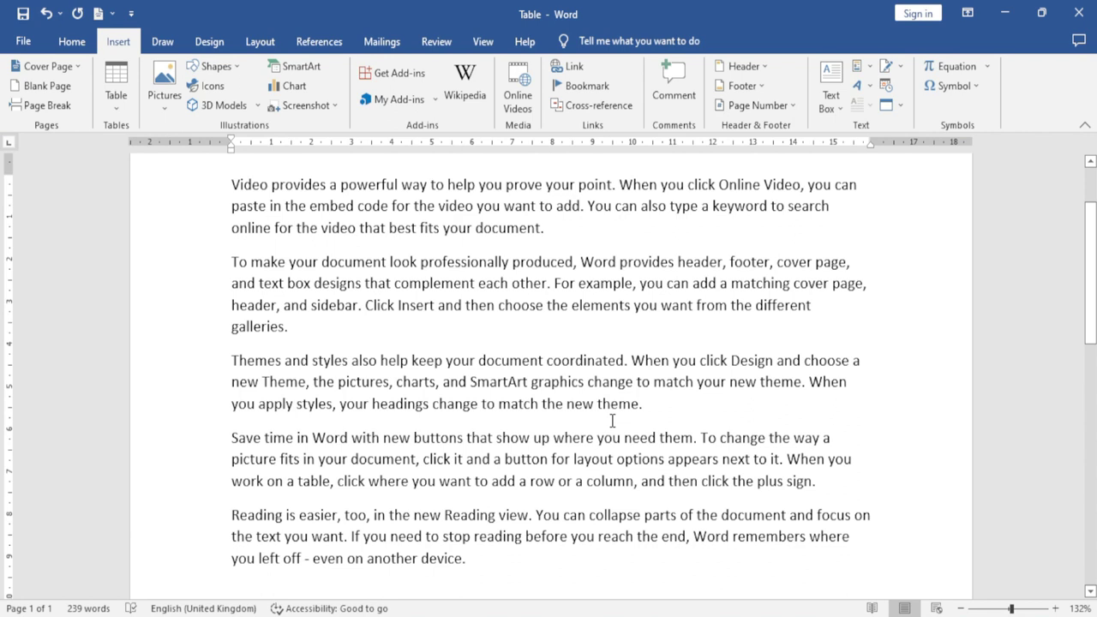
key(ctrl+a)
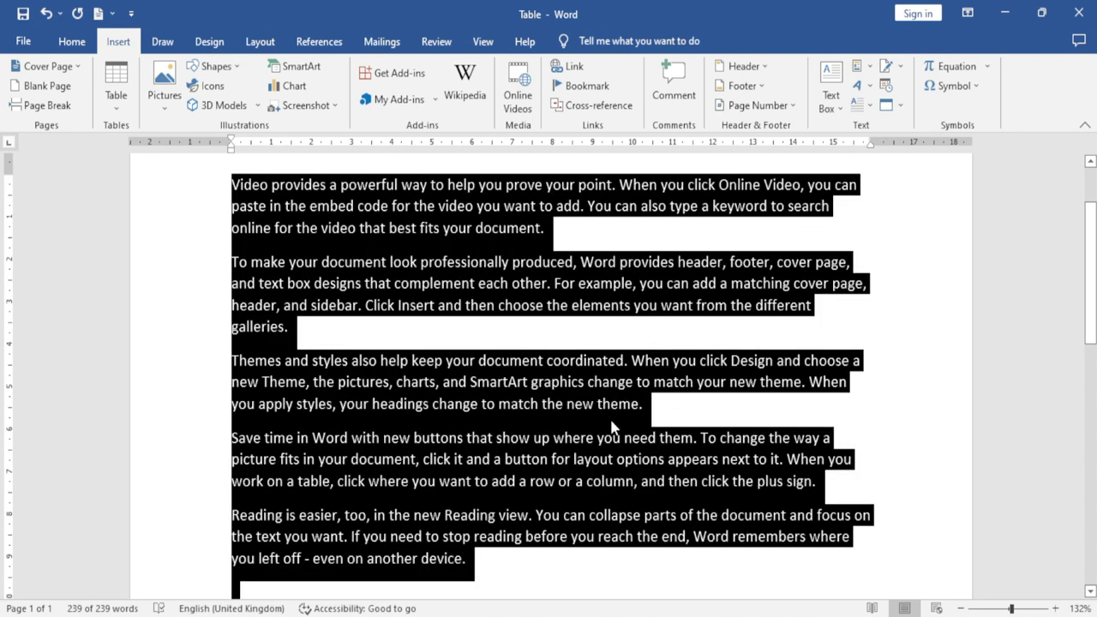
- Convert the text into a one-column table, separating rows at paragraphs
click(119, 114)
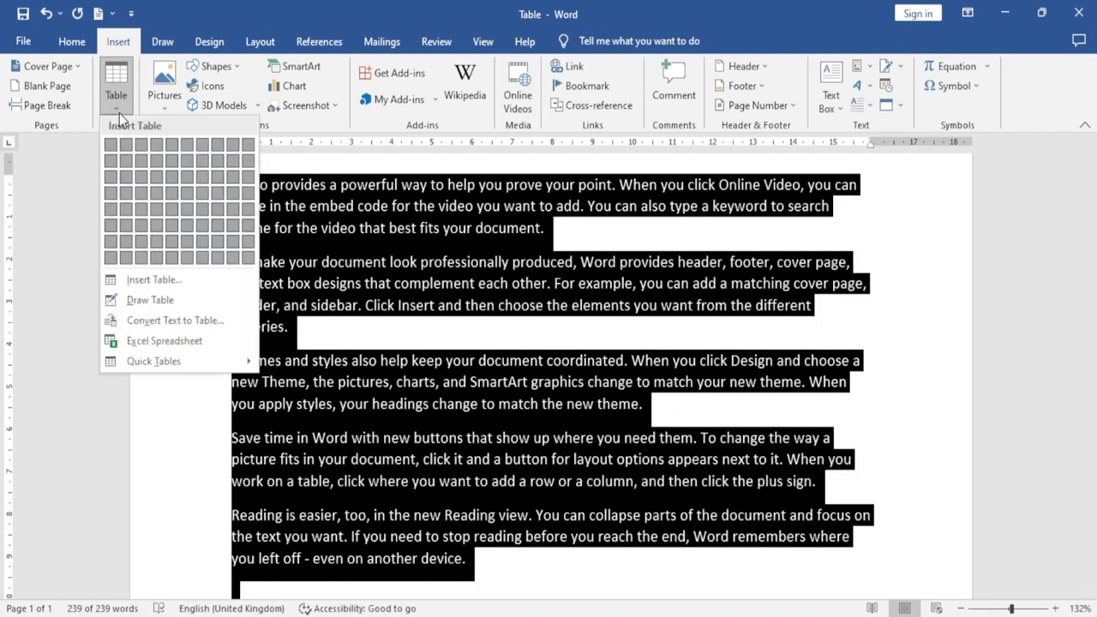
click(177, 320)
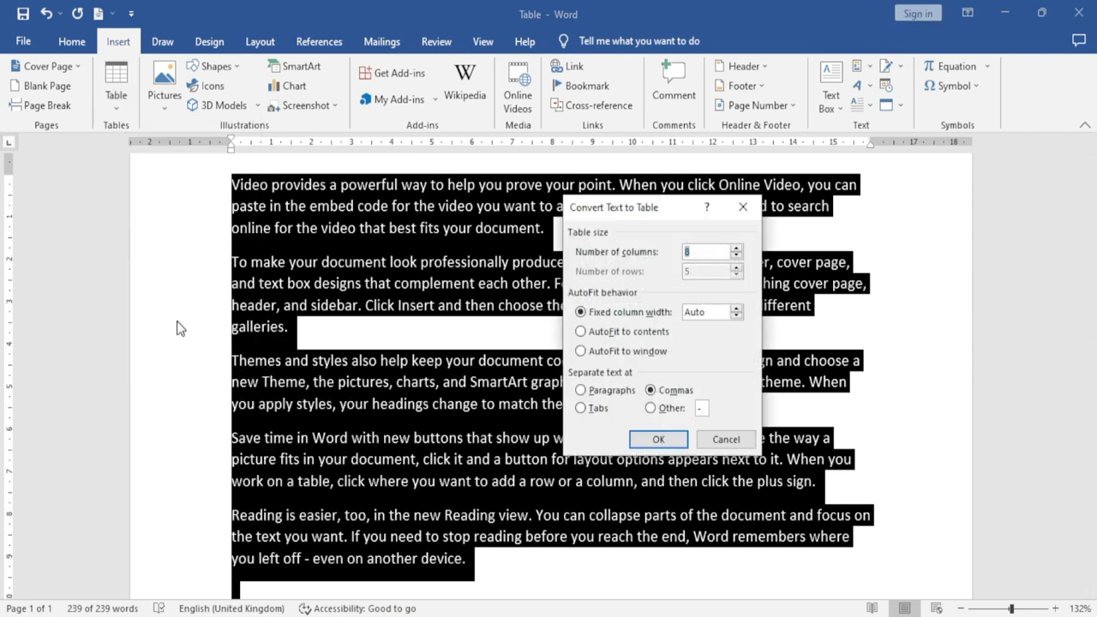
drag(636, 210, 606, 145)
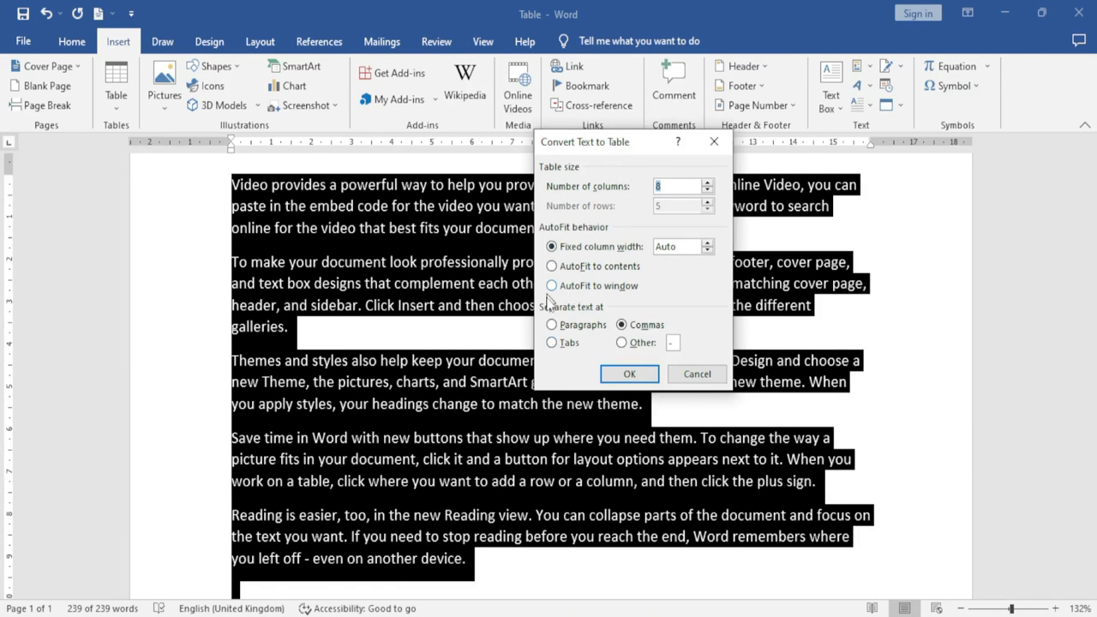
click(553, 327)
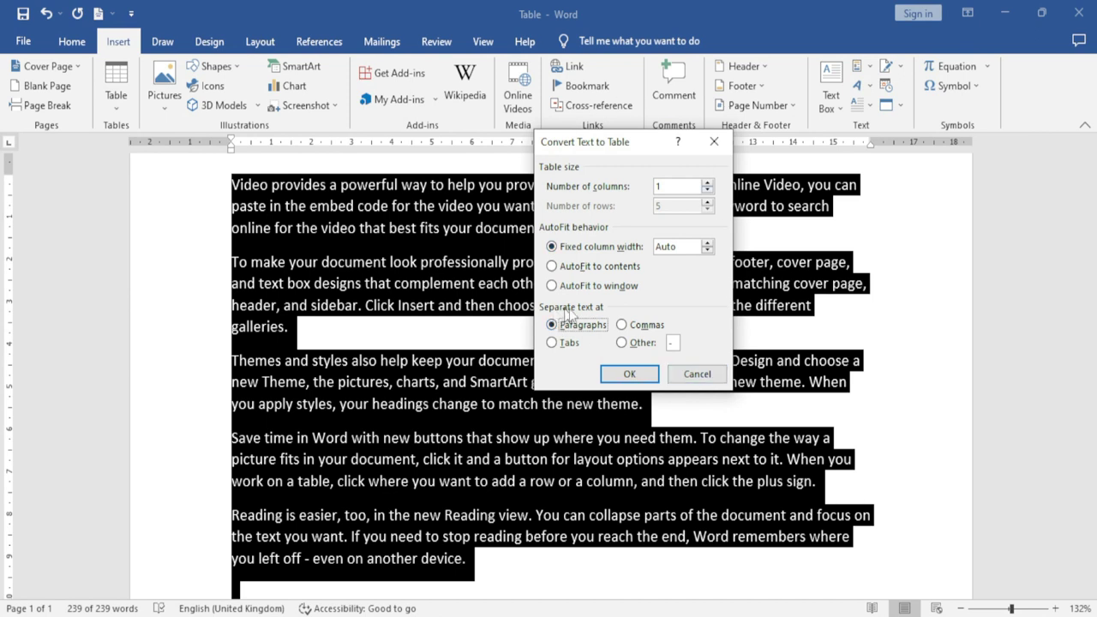
click(639, 375)
click(512, 529)
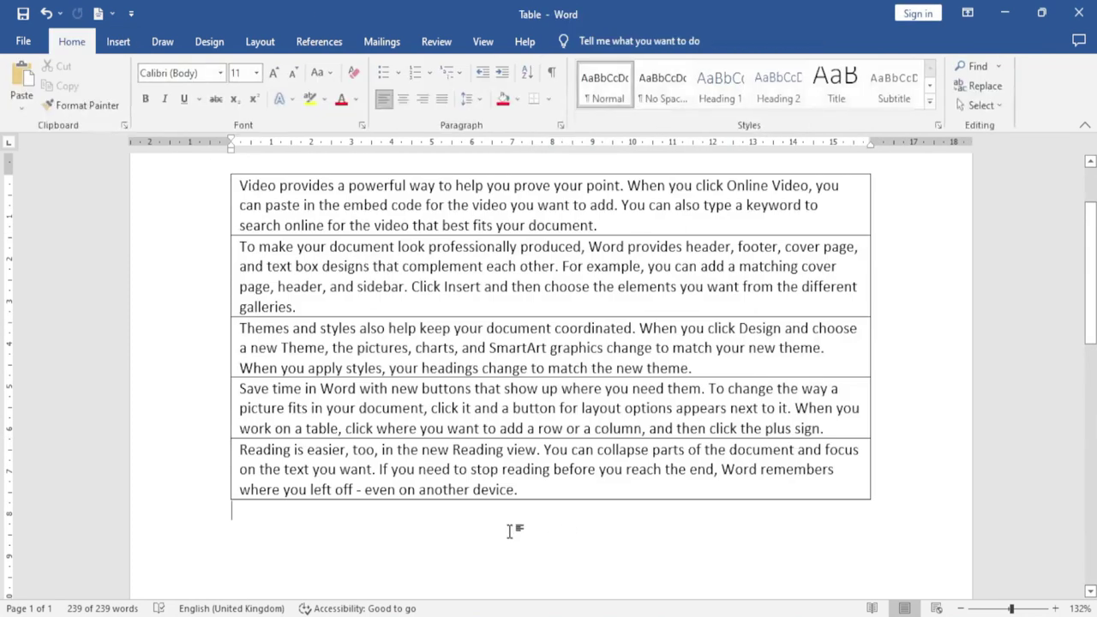
scroll(493, 482, up, 1)
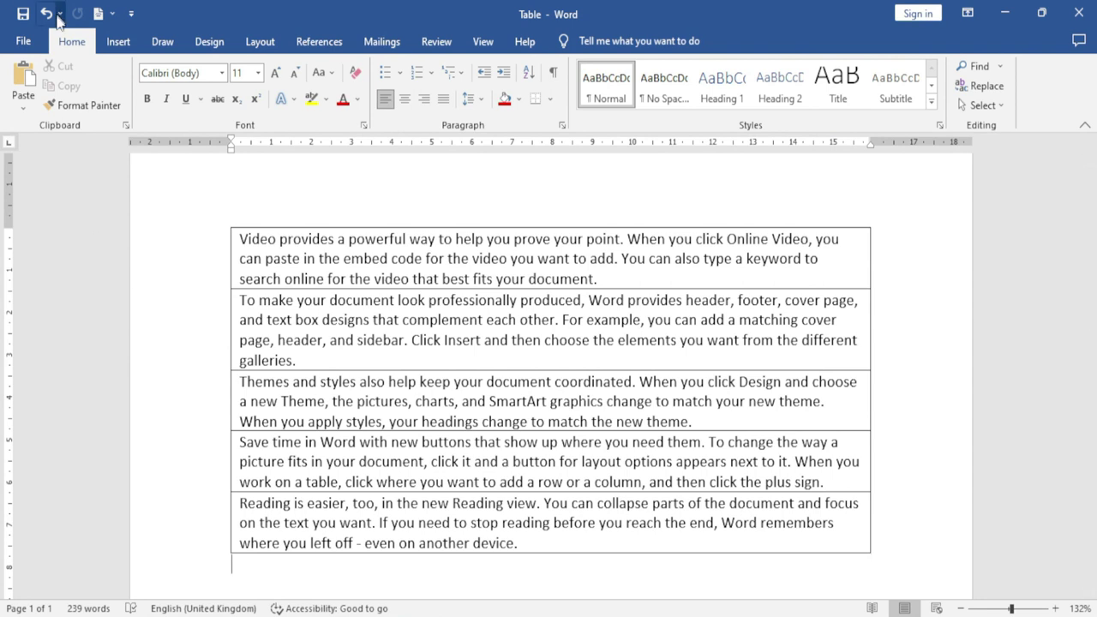
click(114, 41)
- Embed an Excel spreadsheet and enter 5454, 545, 45, 45, 45 into A2:A6
click(113, 101)
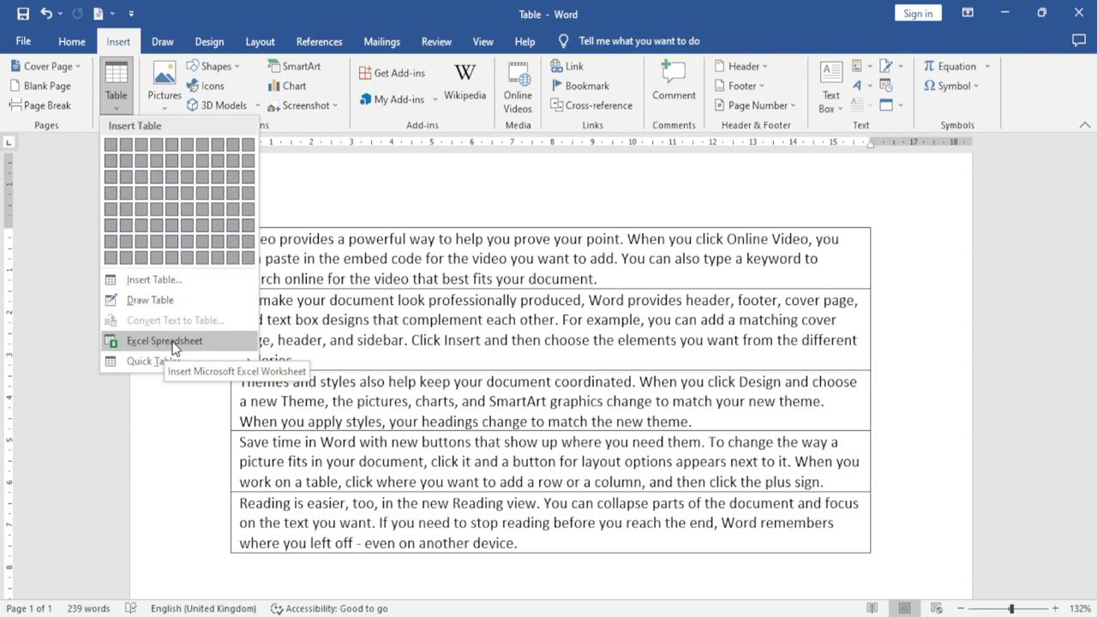
click(174, 346)
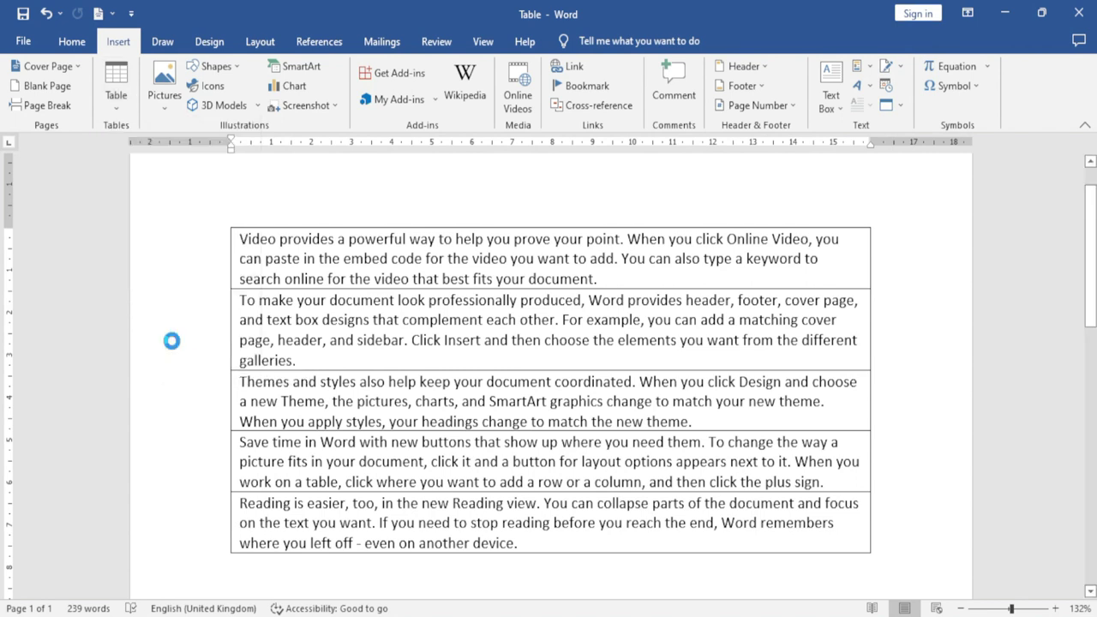
scroll(450, 393, down, 1)
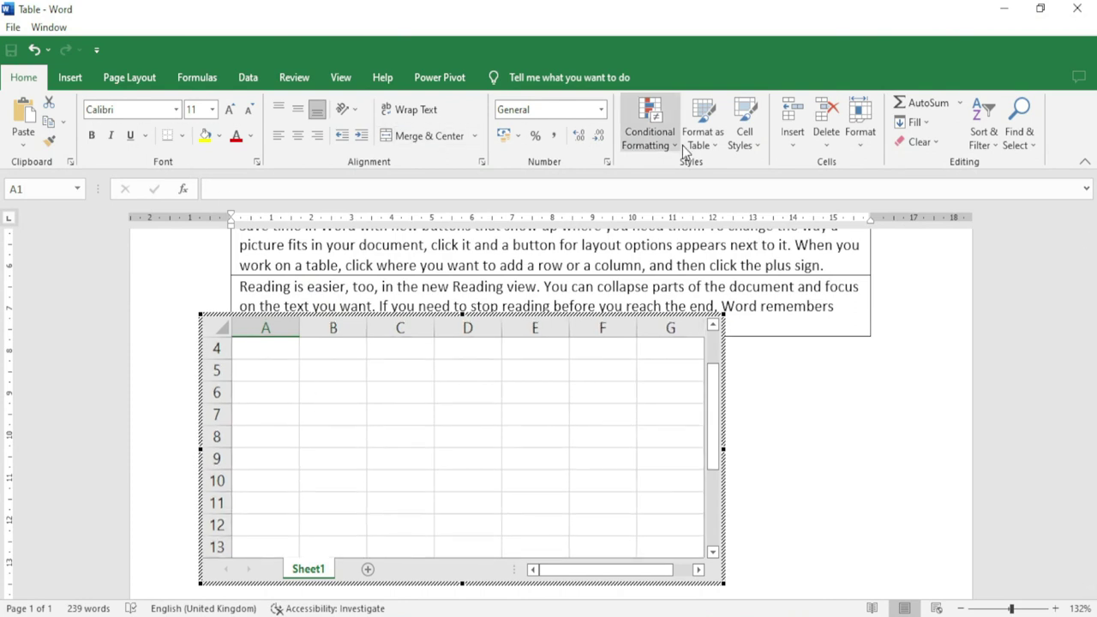
click(216, 414)
scroll(265, 409, up, 1)
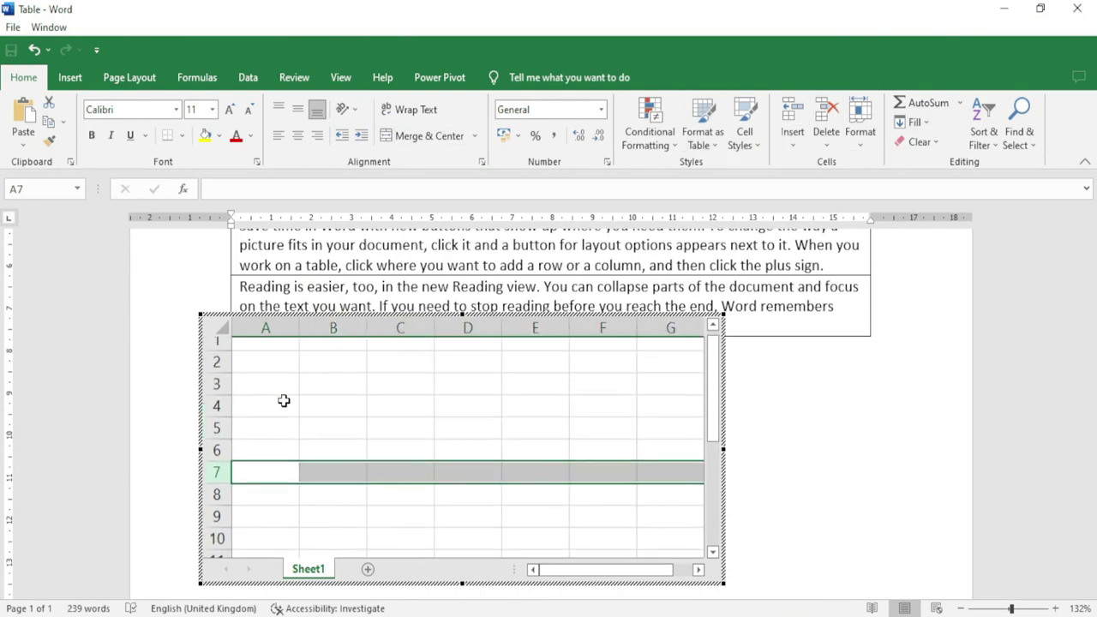
click(284, 392)
click(296, 373)
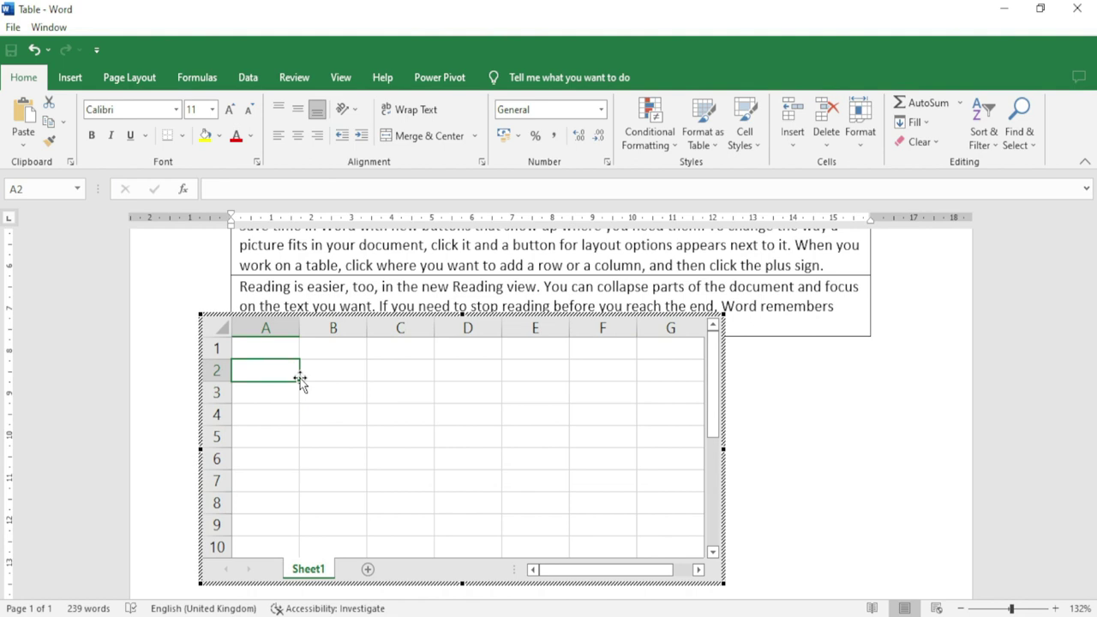
text(5454 545 45 45 45)
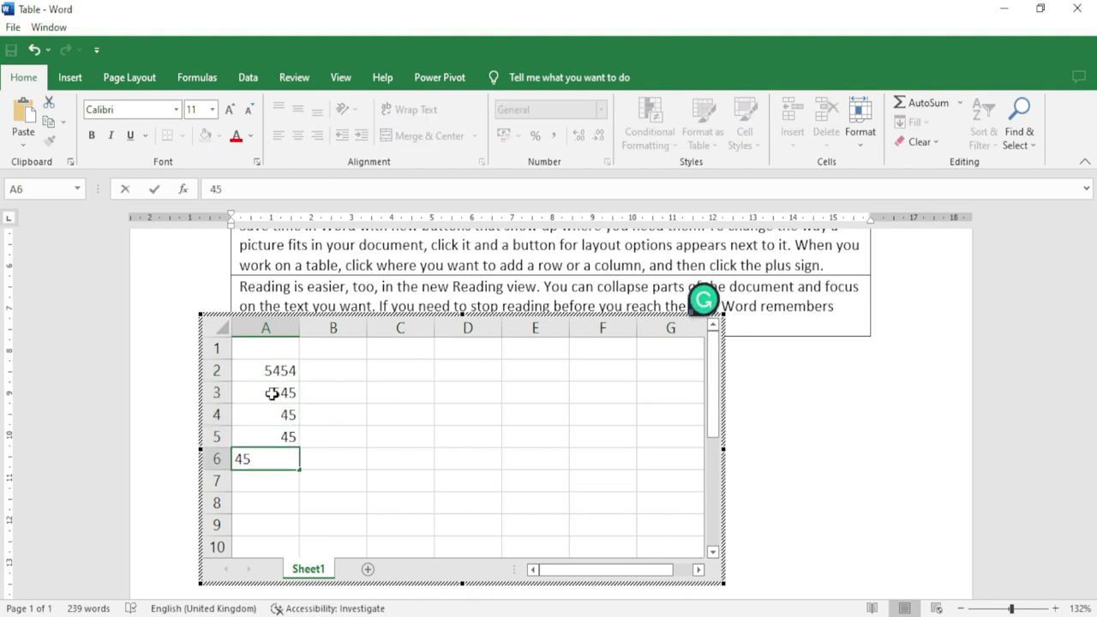
click(263, 487)
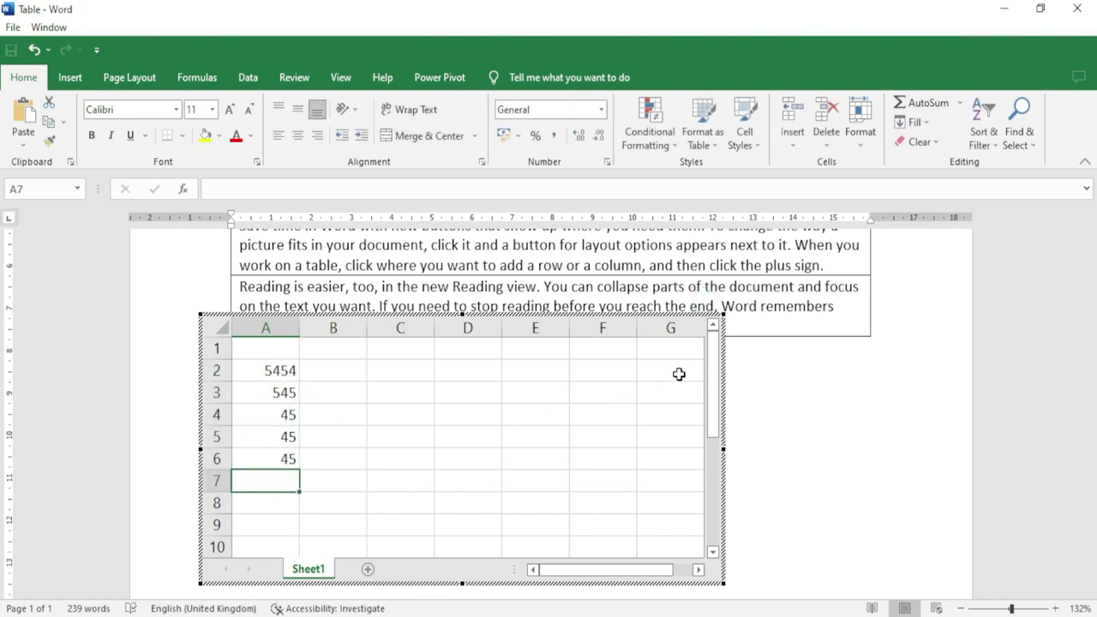
- Add =SUM(A2:A6) in A7 for a total of 6134, then leave the worksheet
scroll(678, 374, up, 1)
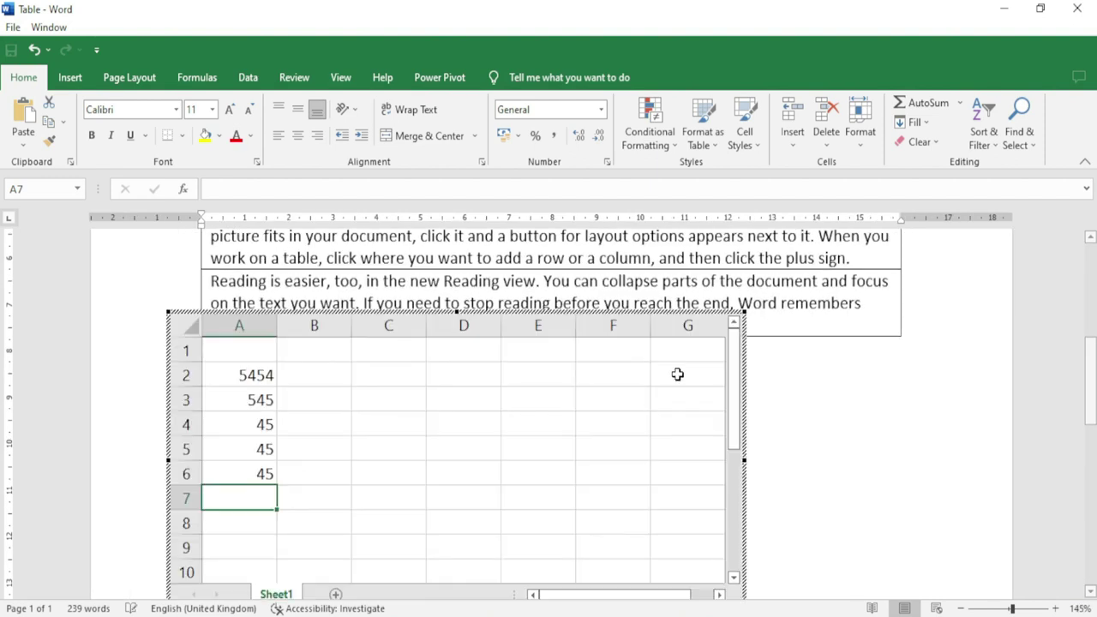
key(alt+equal)
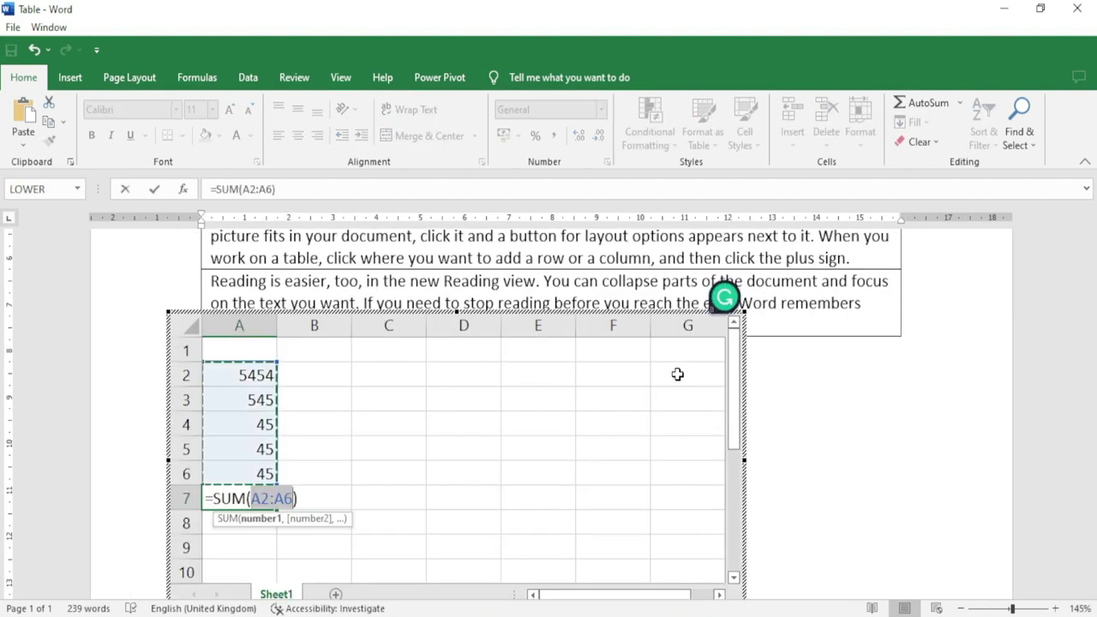
key(Return)
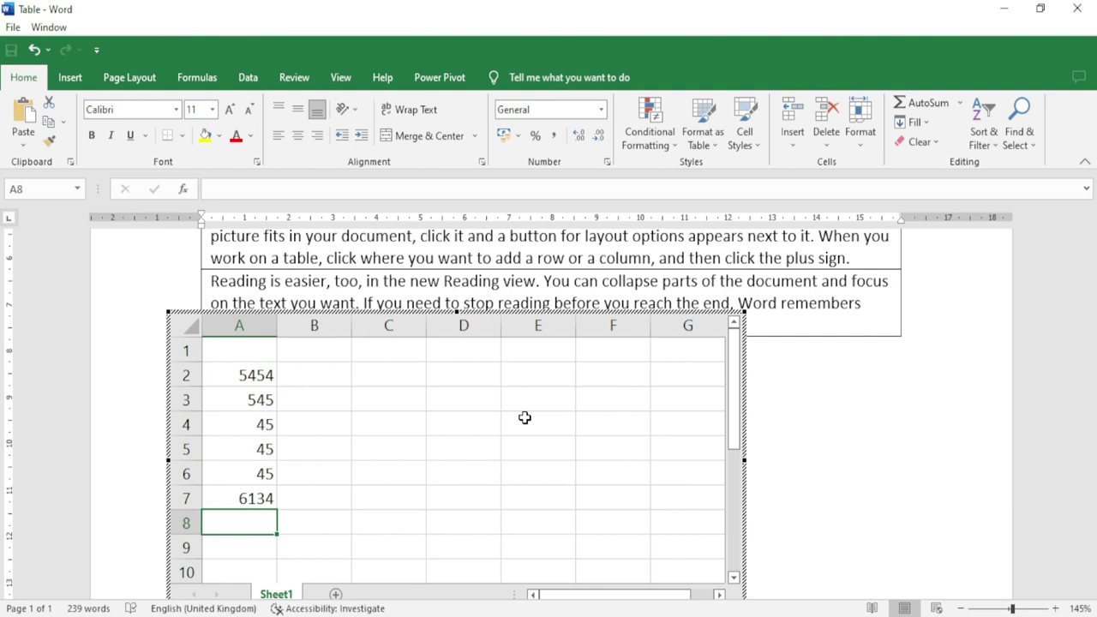
click(241, 504)
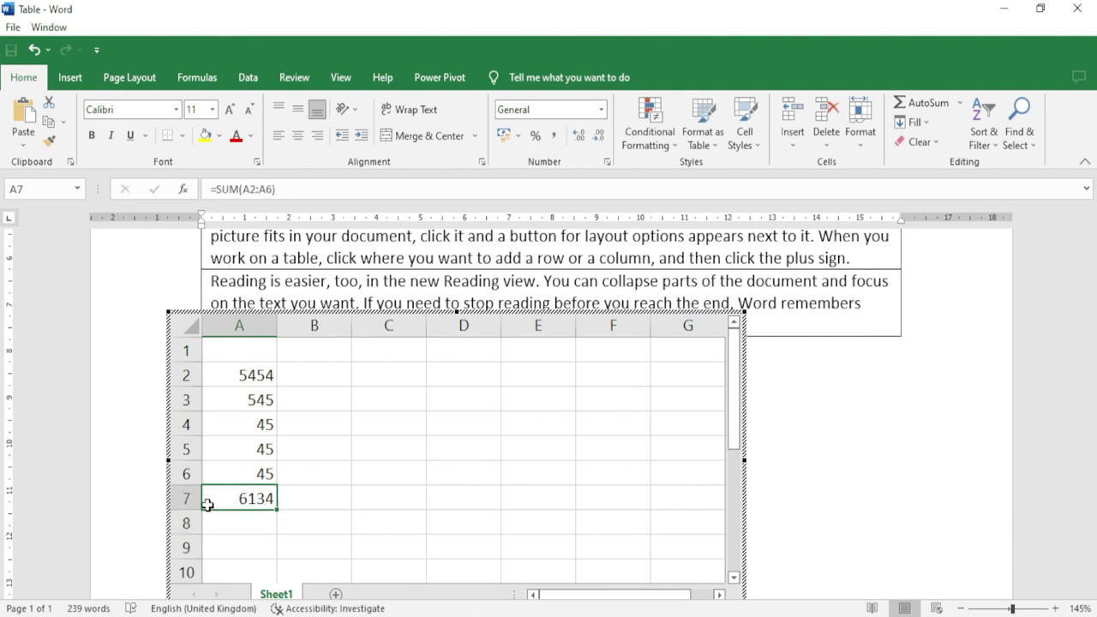
click(799, 417)
scroll(294, 385, up, 1)
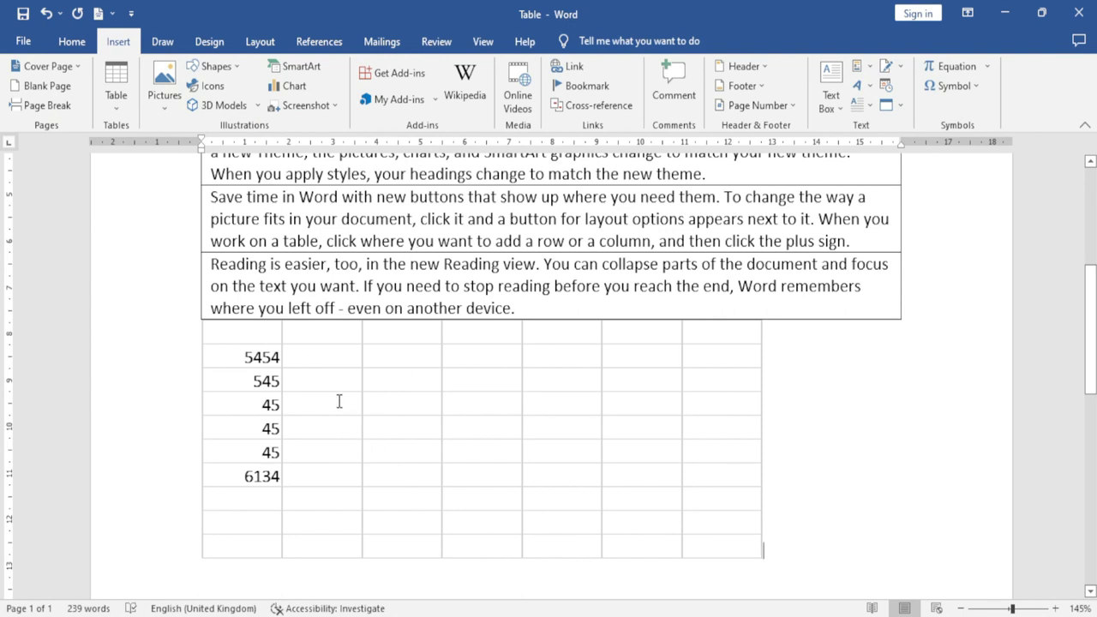
double_click(341, 401)
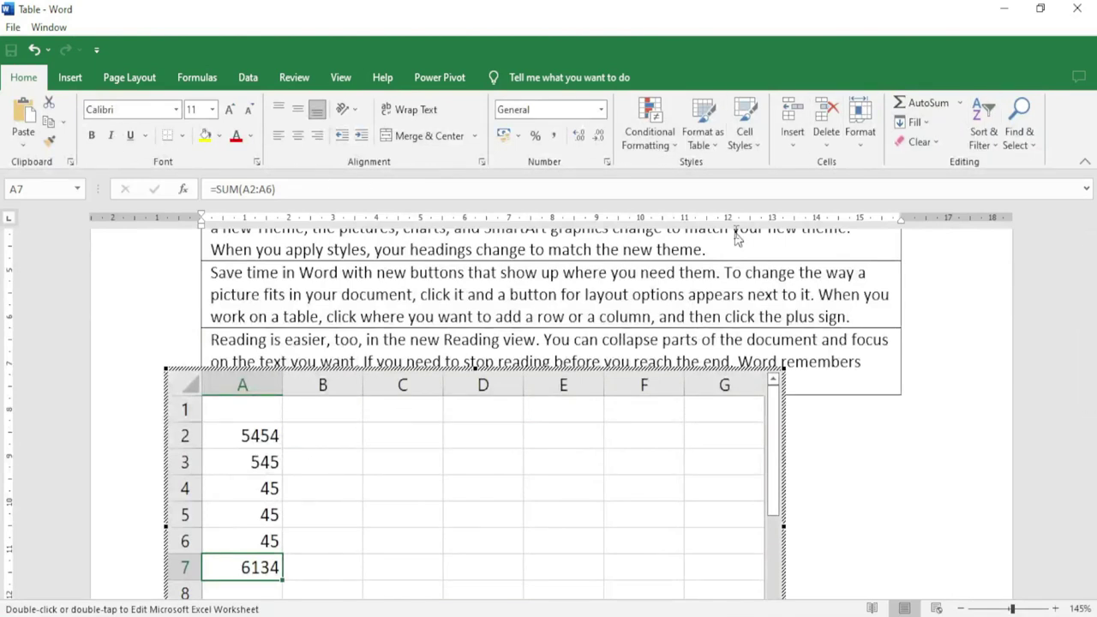
scroll(338, 463, down, 1)
scroll(337, 463, up, 1)
click(888, 463)
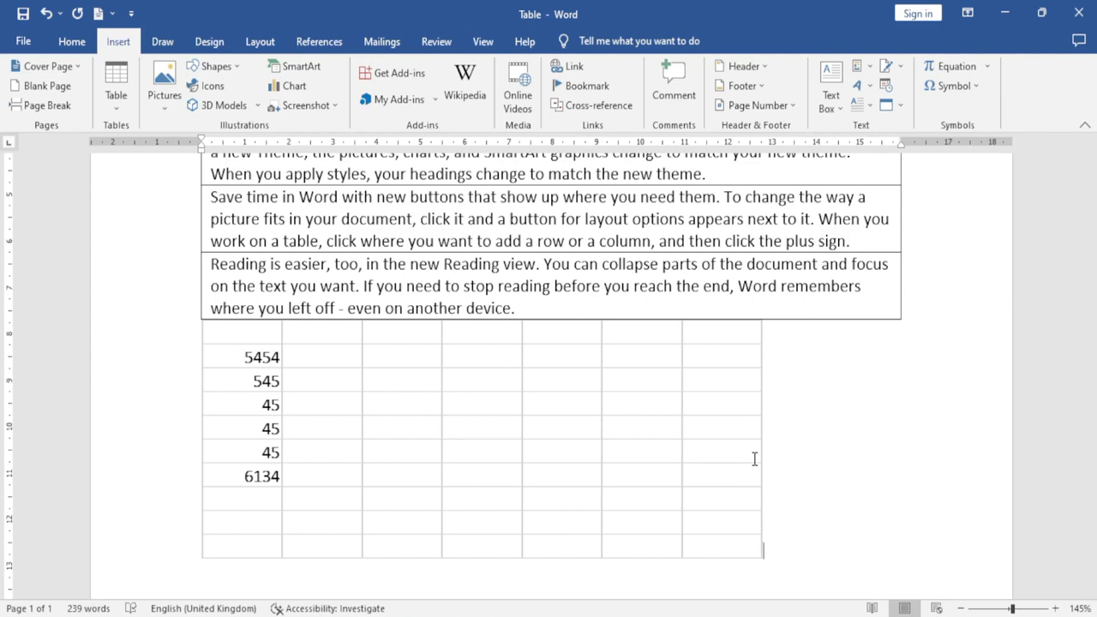
- Delete all document content, then bring up the Quick Tables gallery scrolled to Tabular List
click(112, 97)
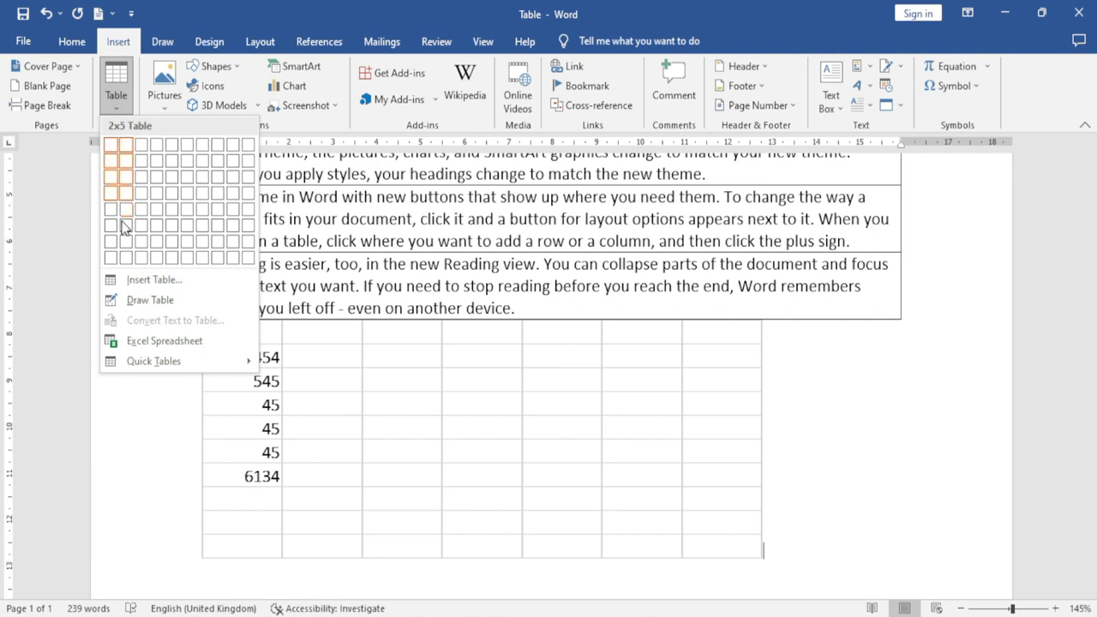
click(874, 408)
key(ctrl+a)
key(Delete)
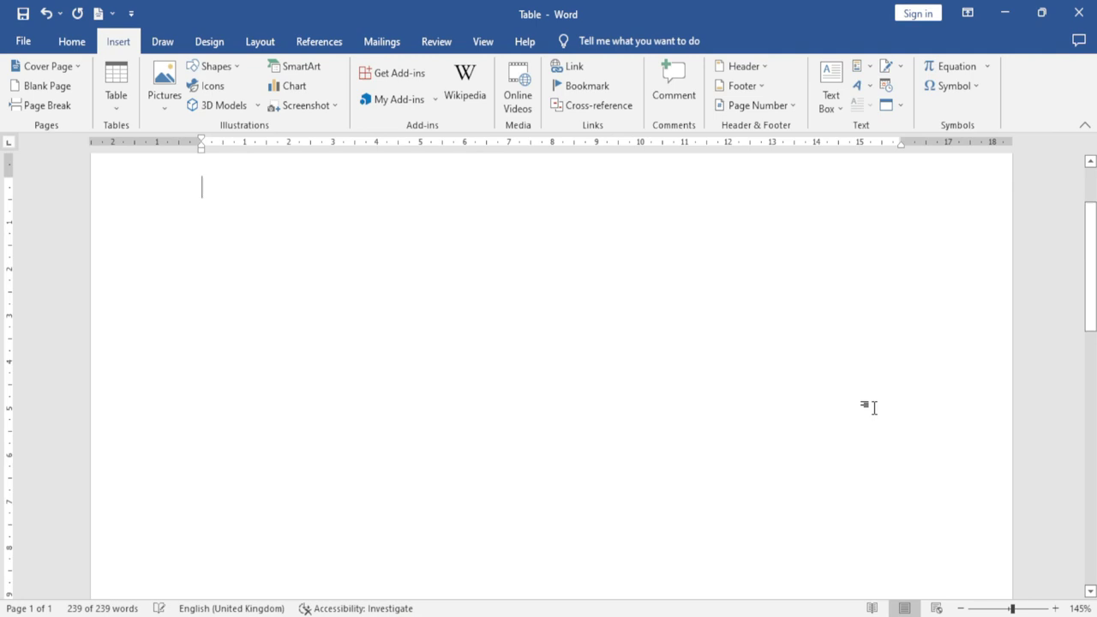
click(117, 99)
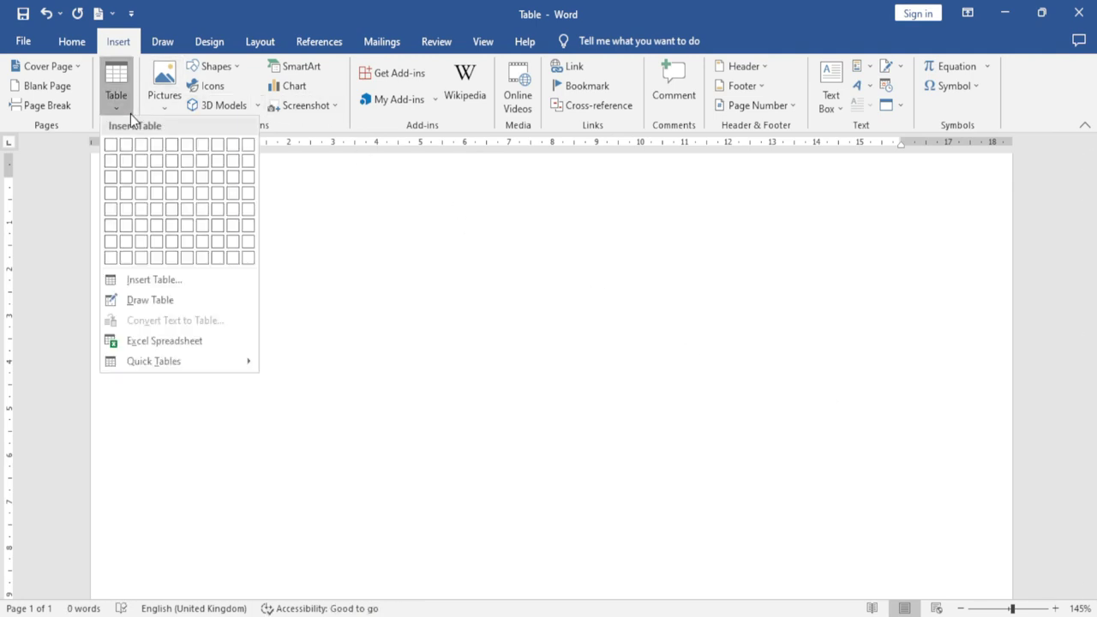
mouse_move(154, 360)
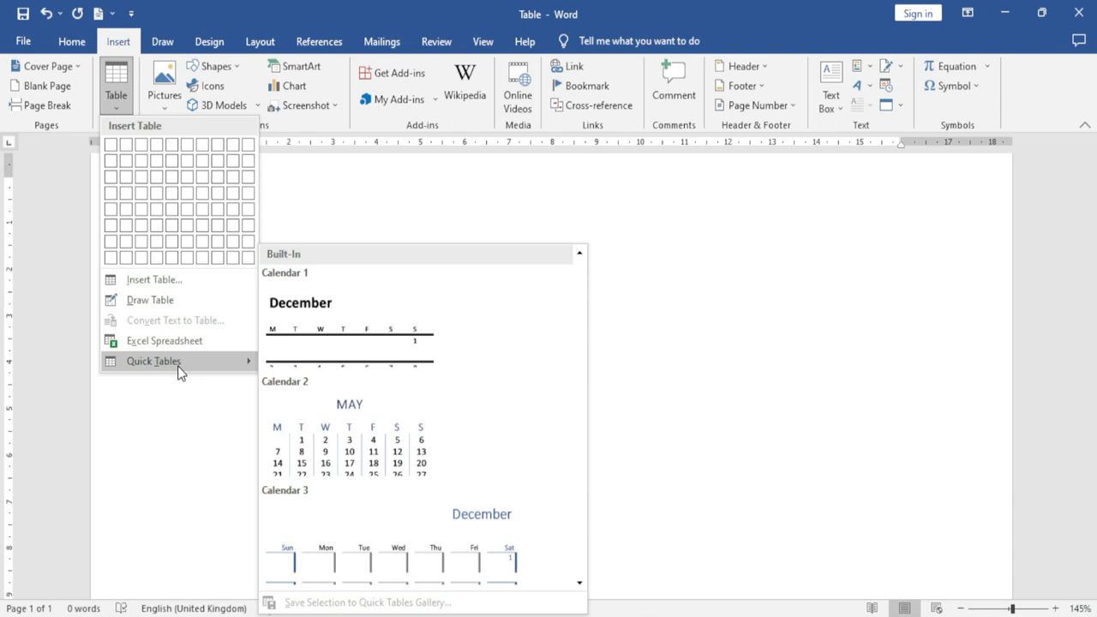
scroll(446, 436, down, 5)
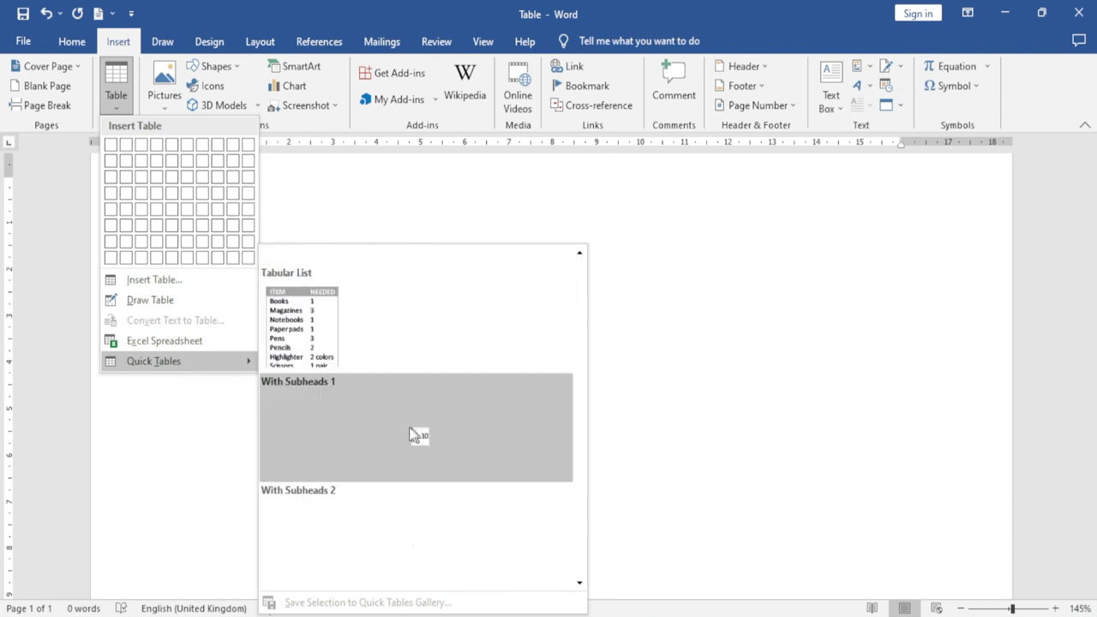
- Insert the Tabular List quick table and replace its first item, Books, with 'jkhjhhj'
click(300, 319)
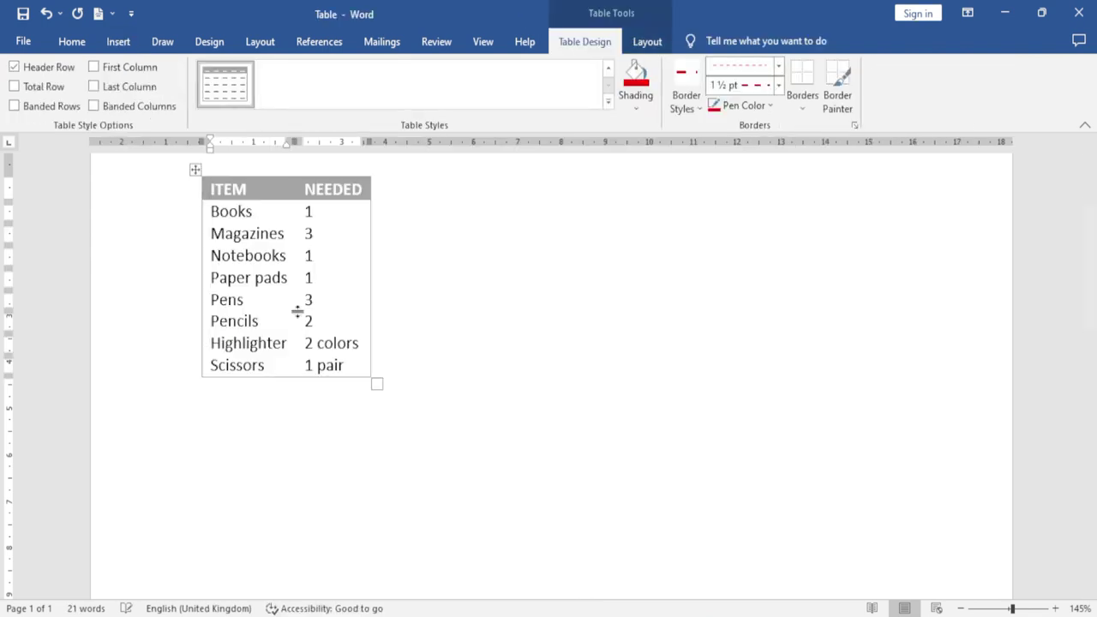
triple_click(229, 210)
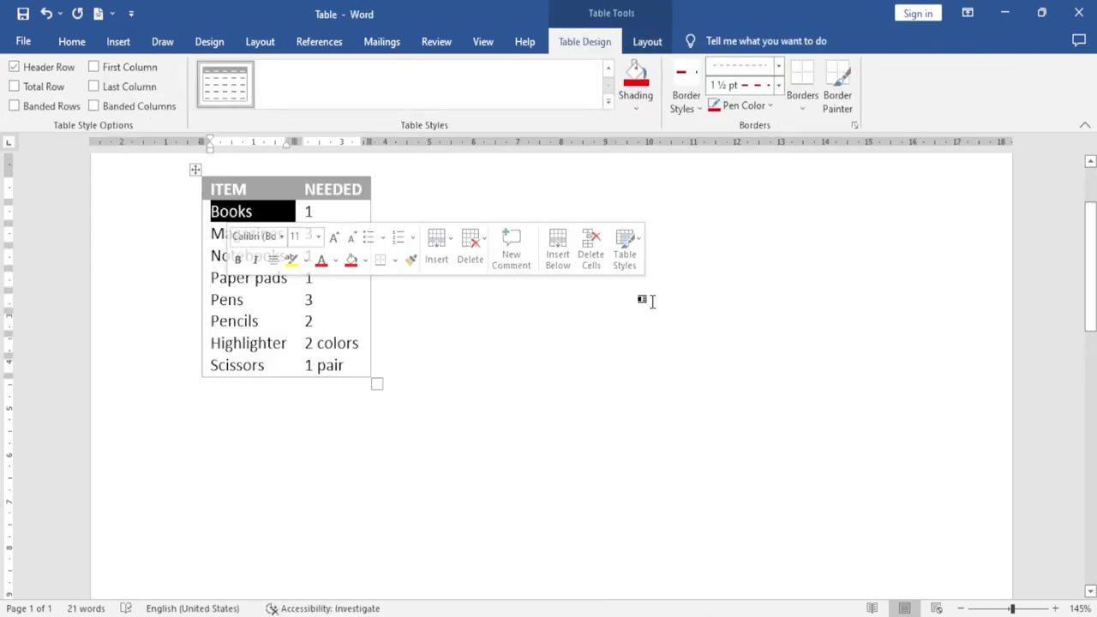
text(jkhjhhj)
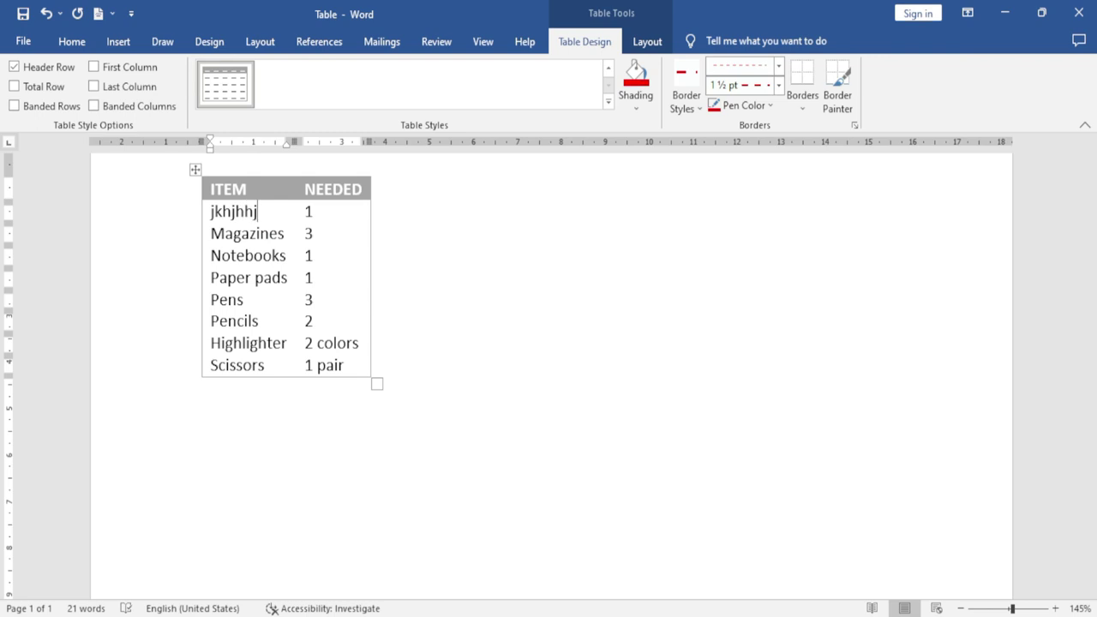
click(497, 432)
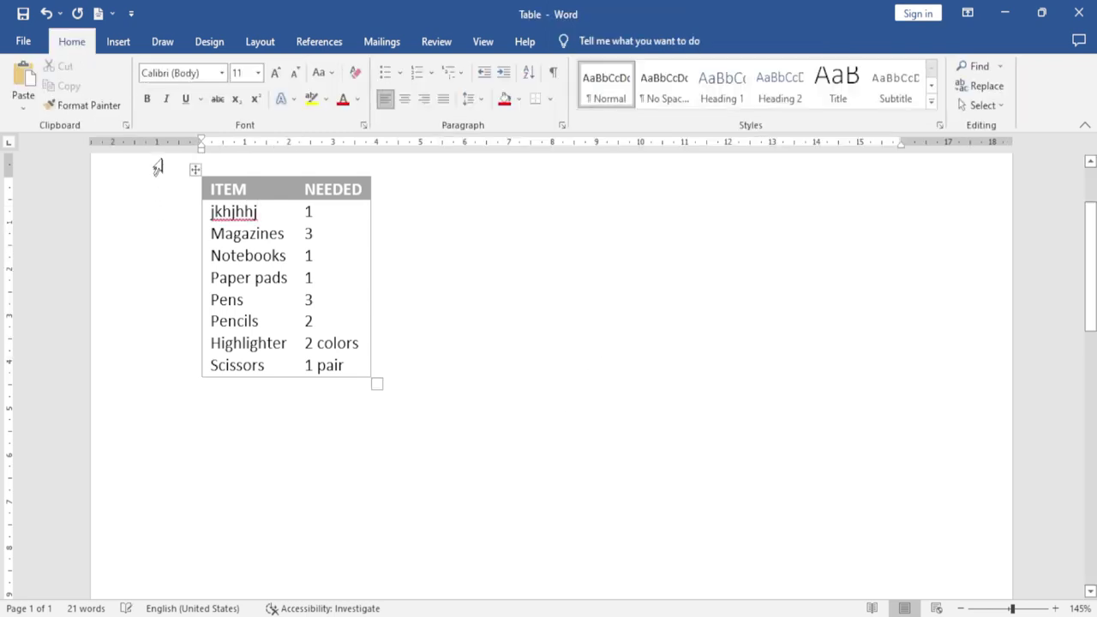
click(120, 45)
click(113, 107)
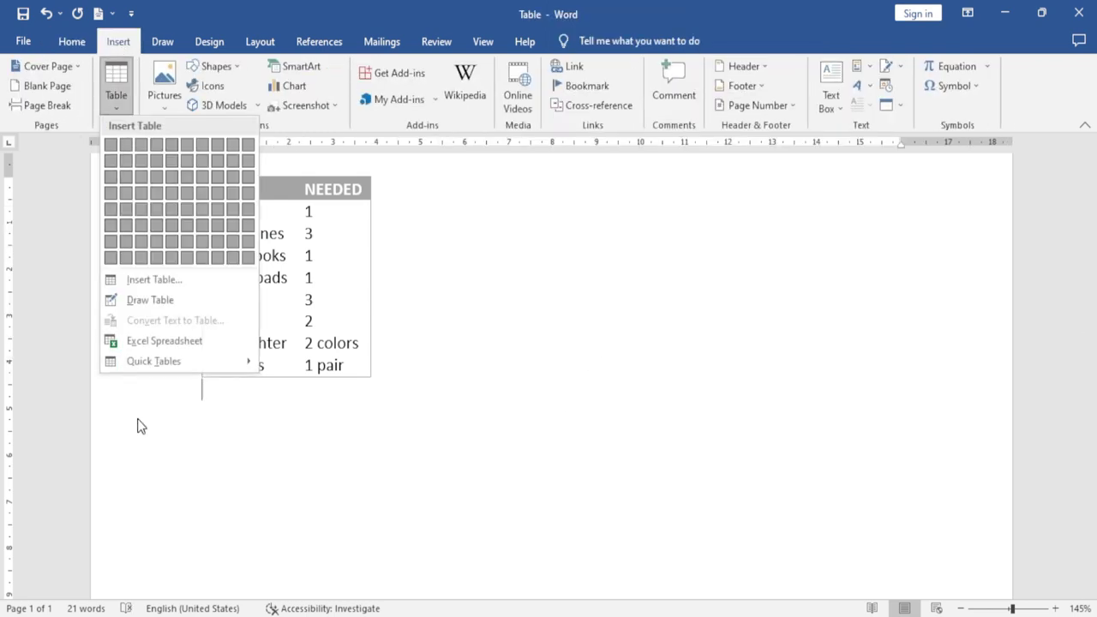
click(553, 462)
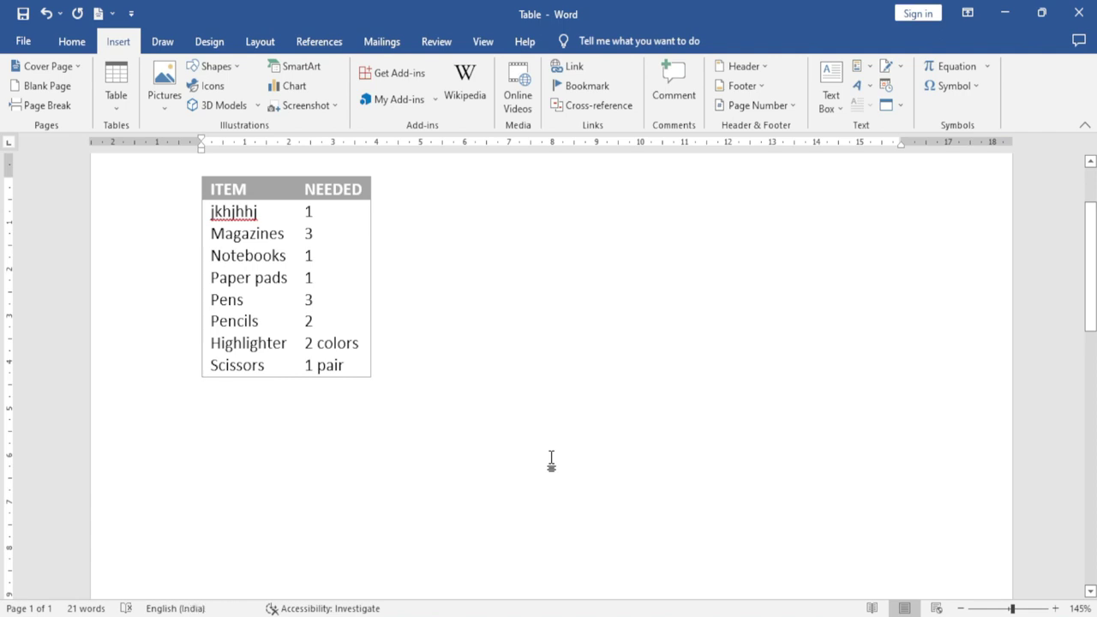